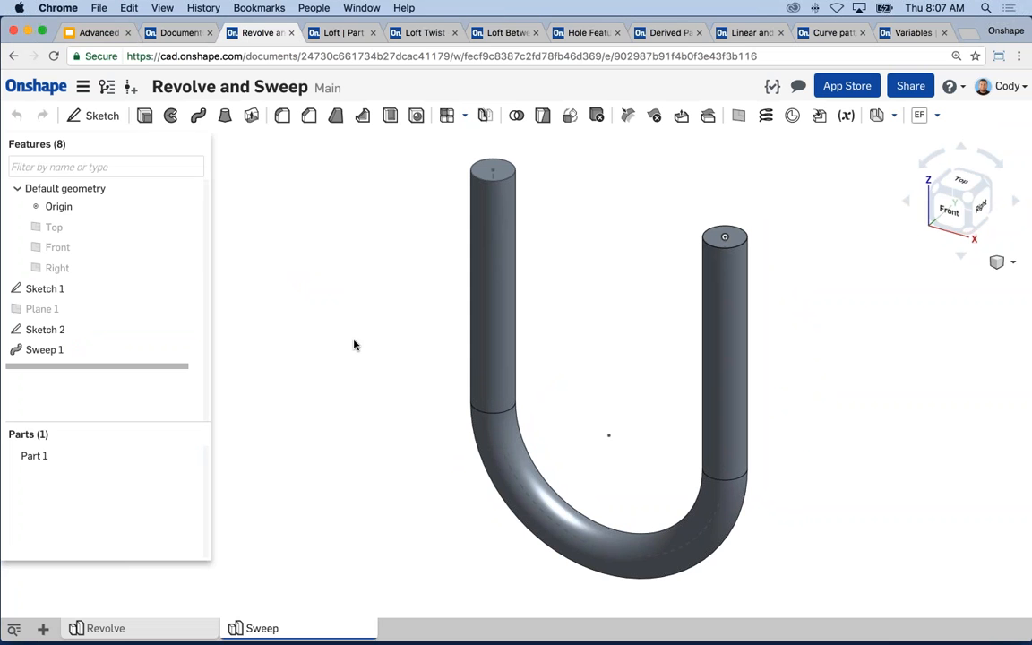
Create a new Part Studio following the Revolve one and start a sketch on its Front plane
click(161, 629)
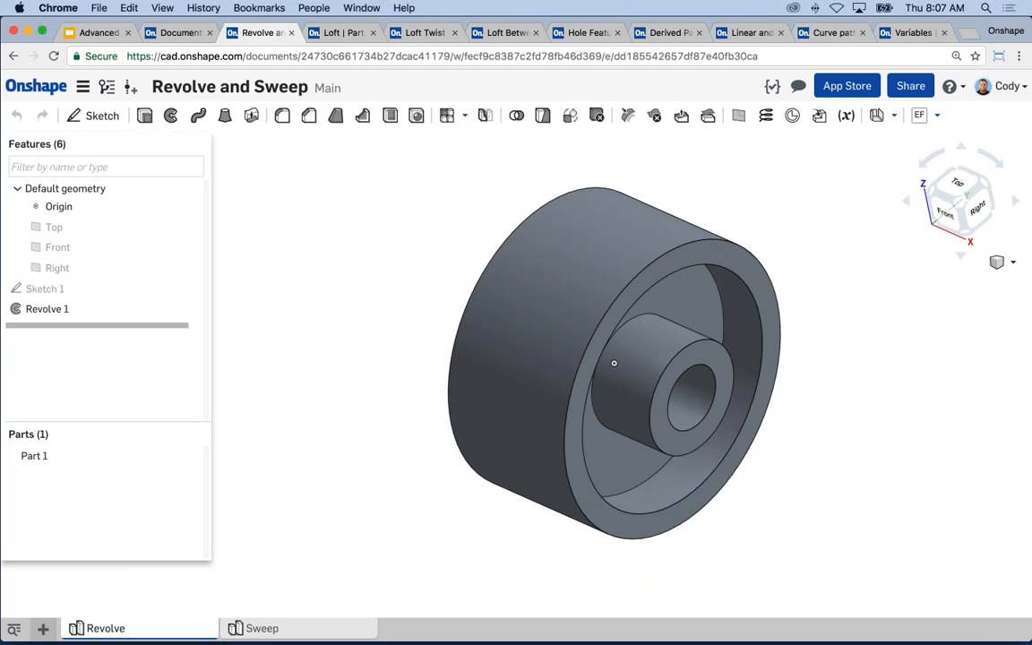
click(43, 629)
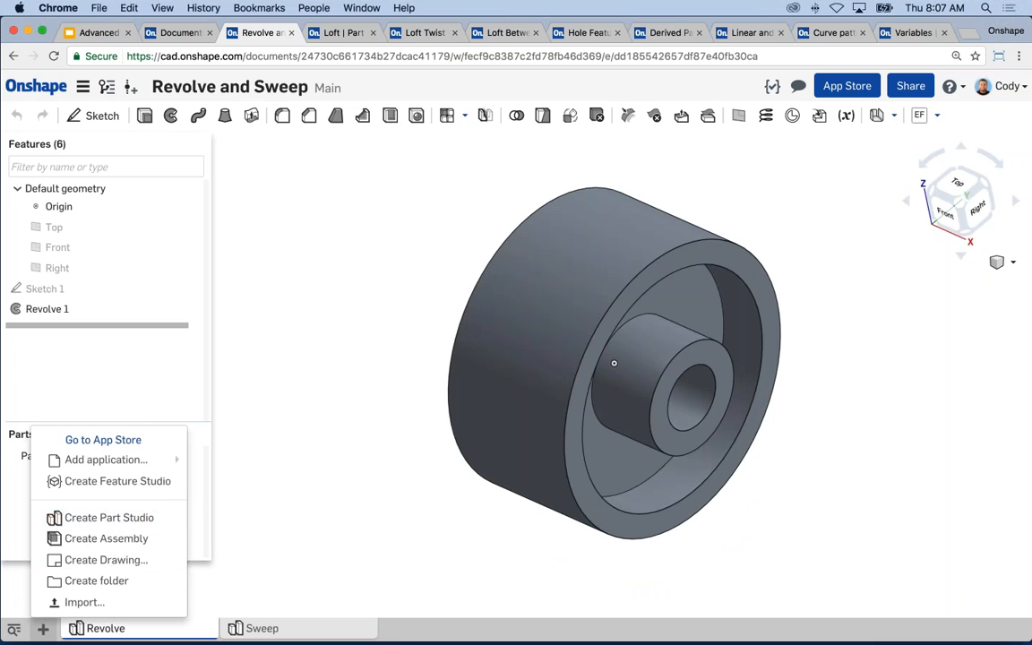
click(102, 520)
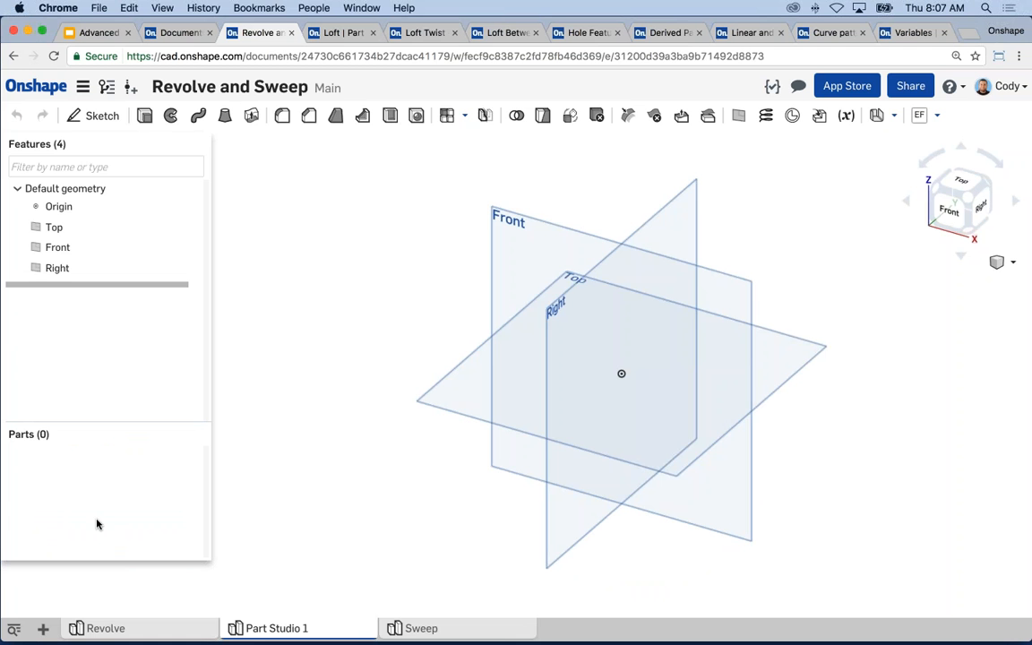
click(522, 223)
key(s)
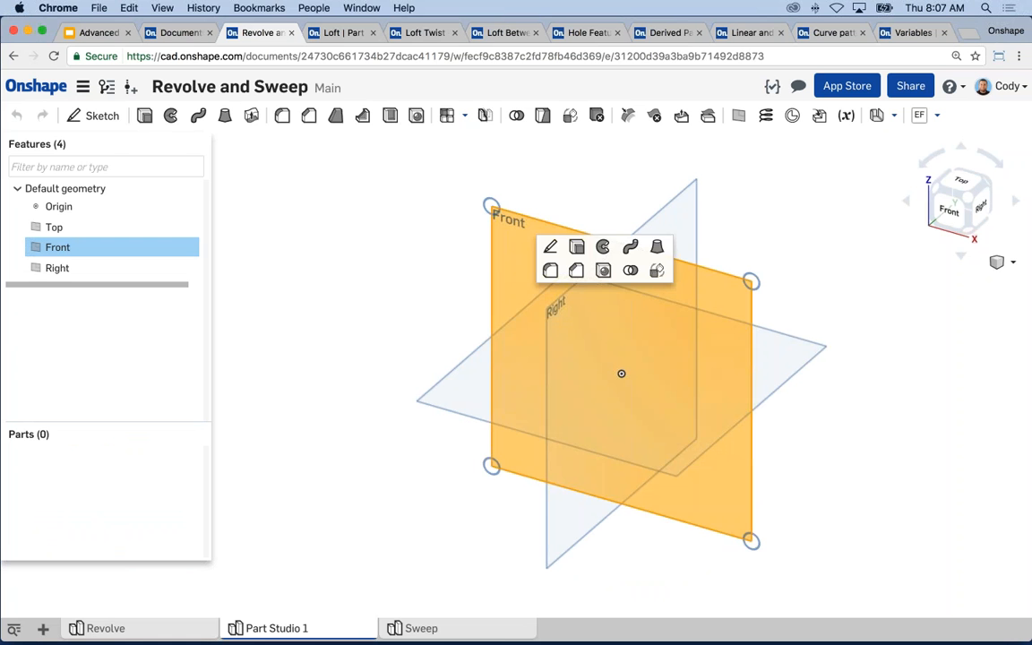
click(549, 246)
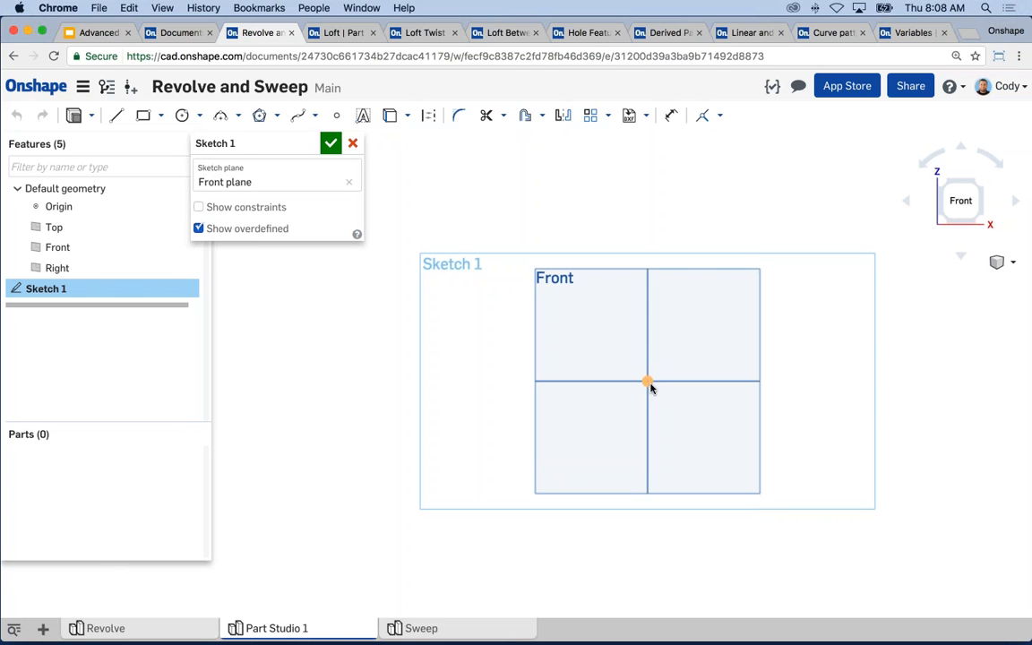
Sketch a long horizontal construction line through the origin, extending to both sides of the Front plane
click(115, 115)
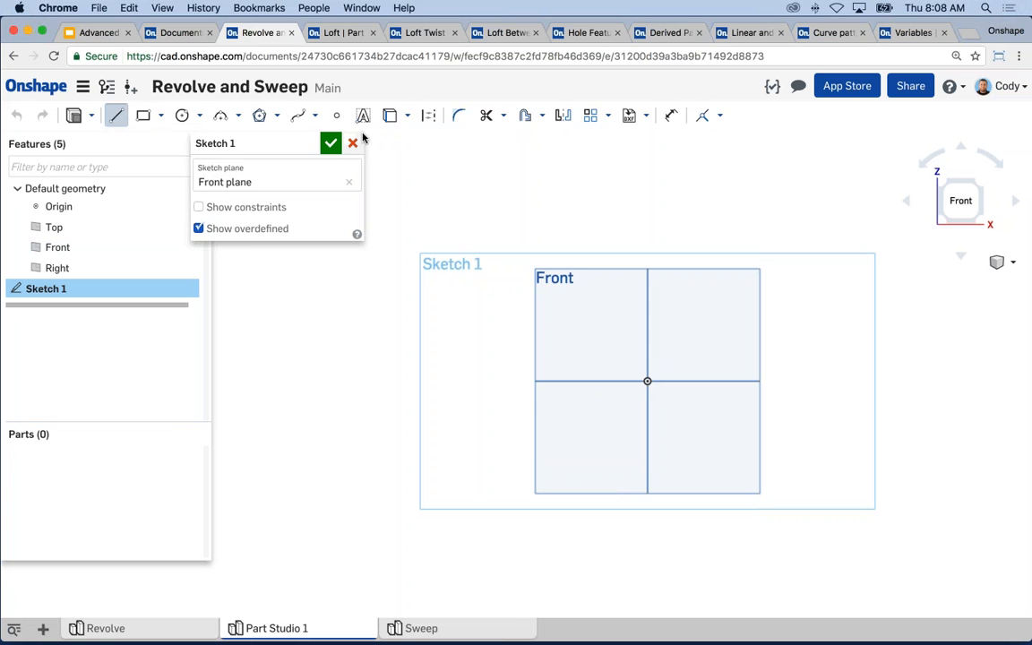
click(430, 117)
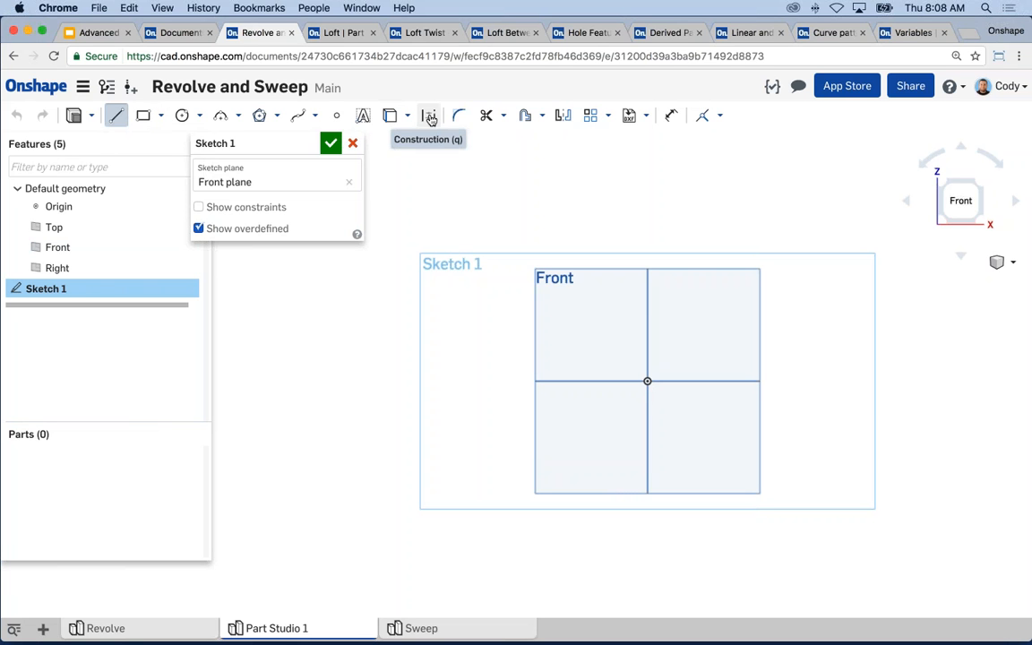
click(364, 380)
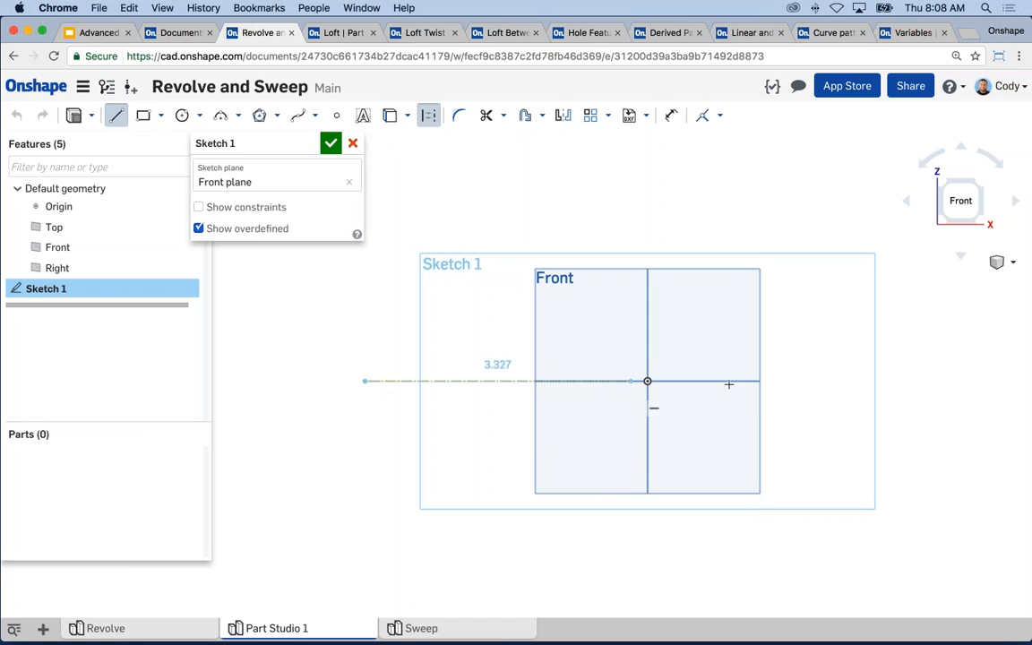
click(928, 379)
key(Escape)
middle_drag(776, 452, 724, 459)
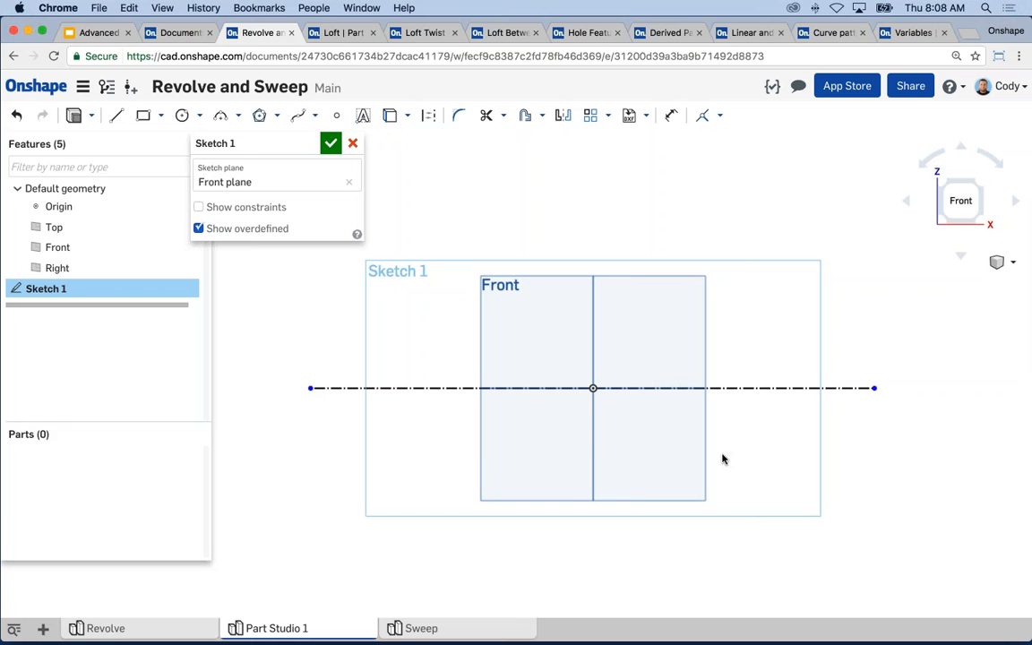
Sketch a closed I-shaped profile above the horizontal construction line, with a base about 3.5 in wide and a web about 1.4 in tall
key(l)
click(521, 343)
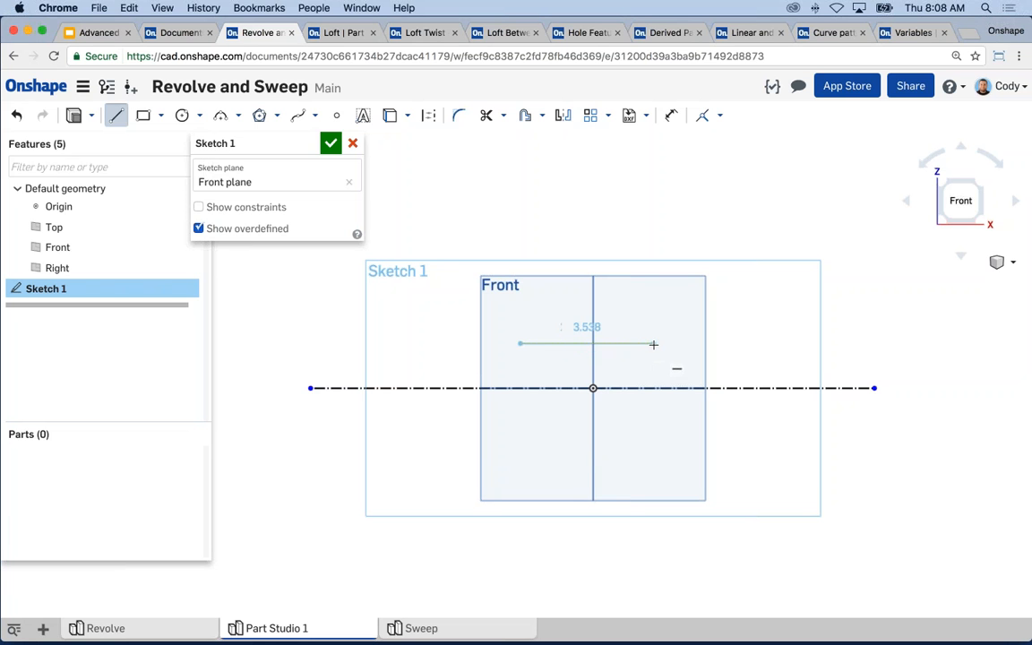
click(653, 343)
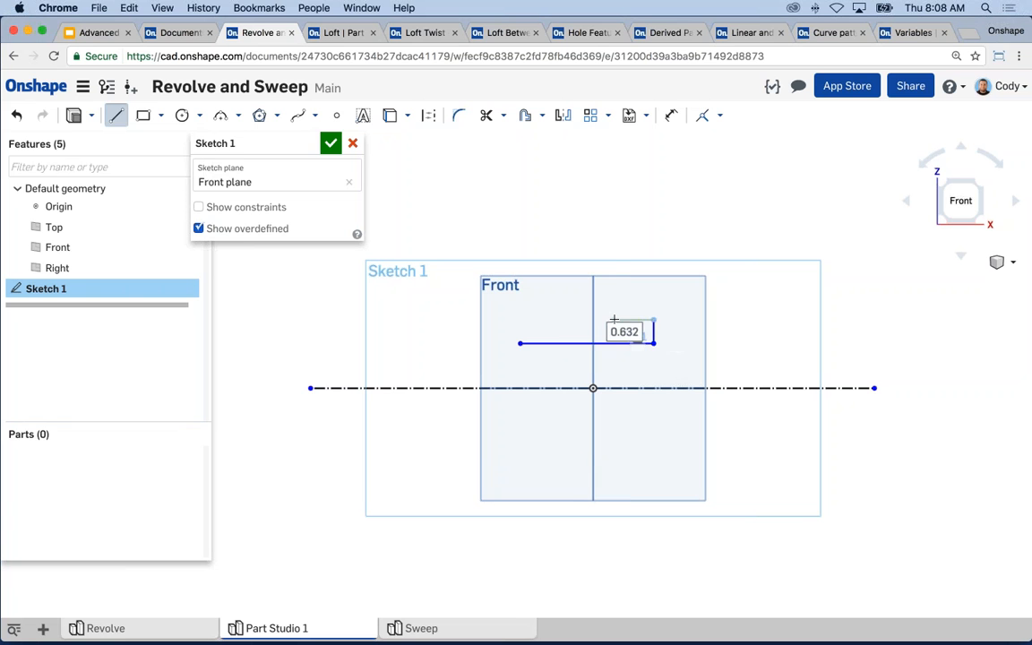
click(613, 320)
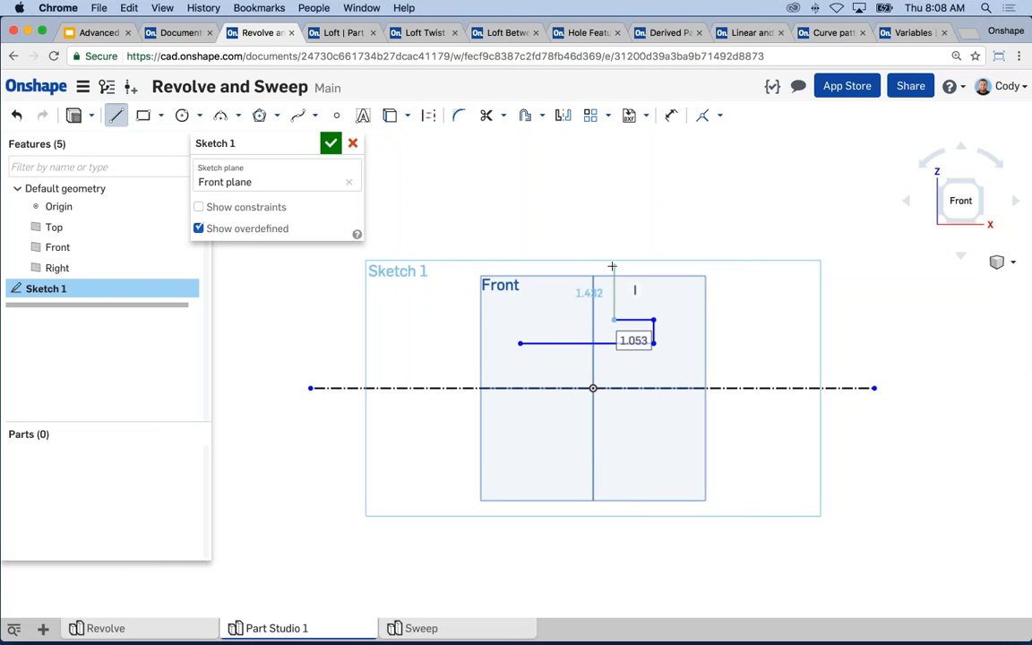
click(614, 266)
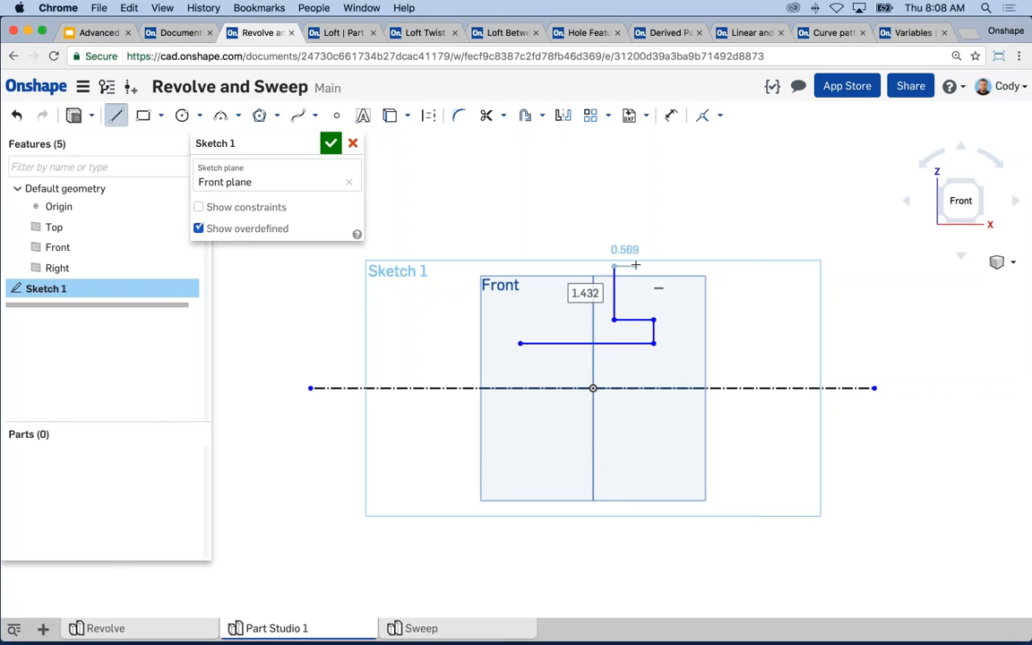
click(635, 266)
click(635, 237)
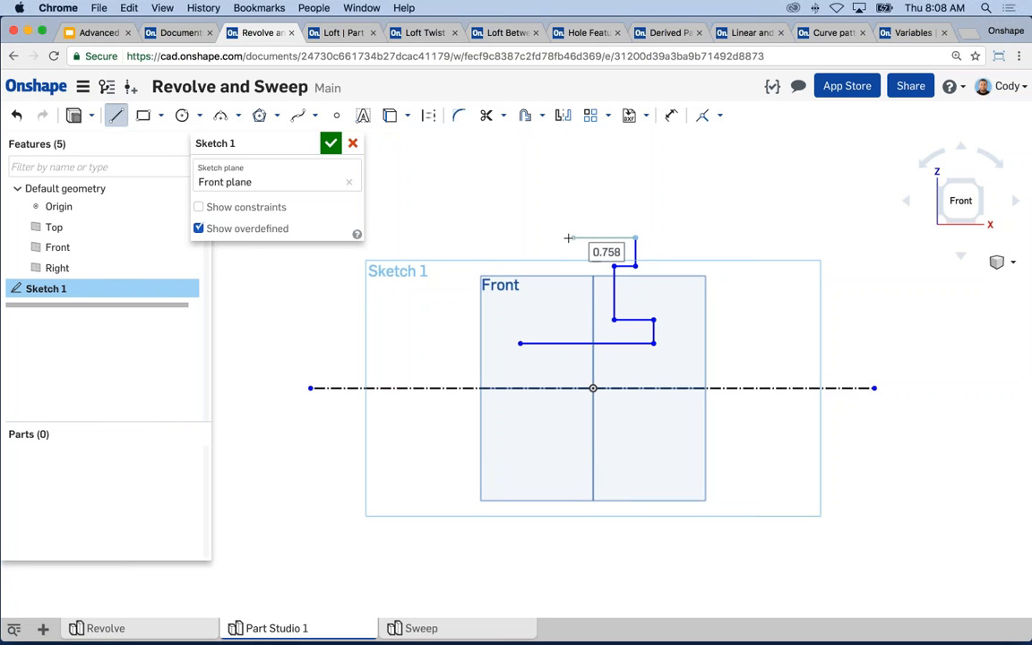
click(532, 239)
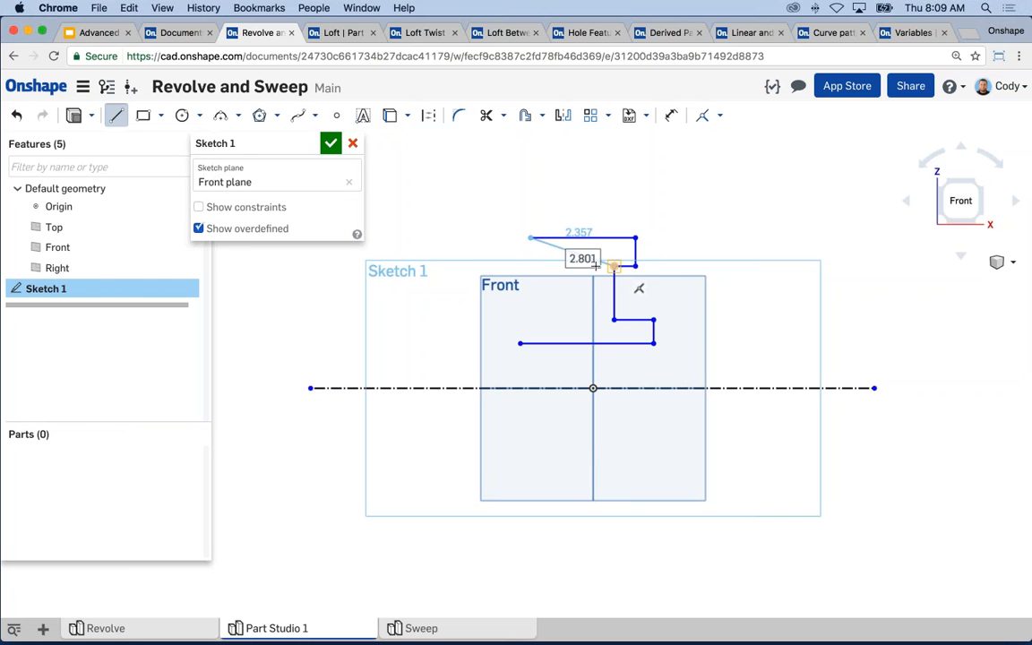
click(531, 265)
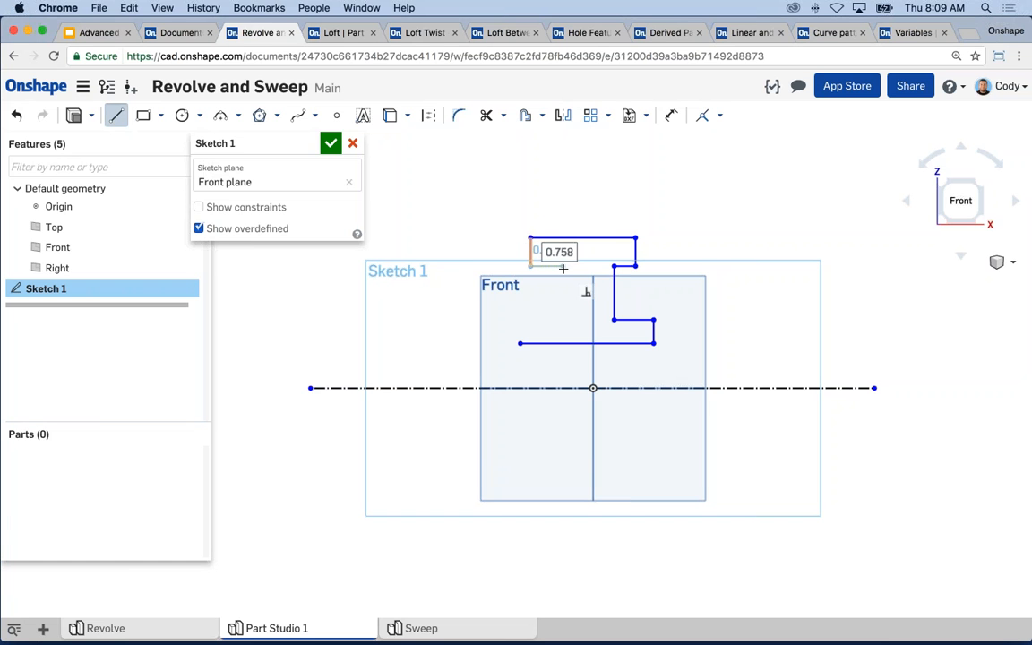
click(563, 266)
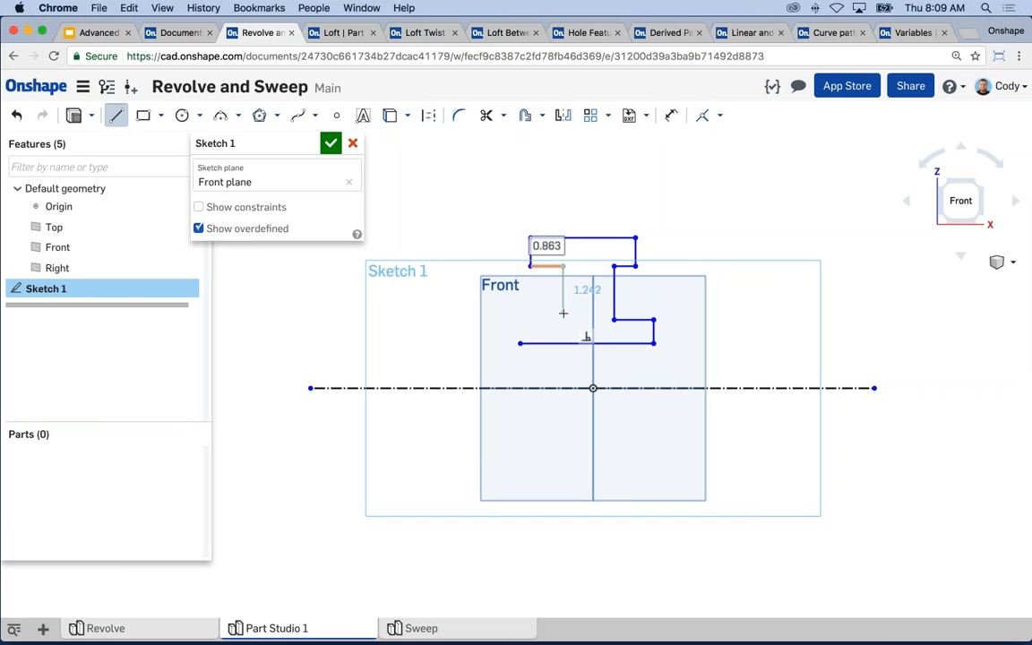
click(563, 318)
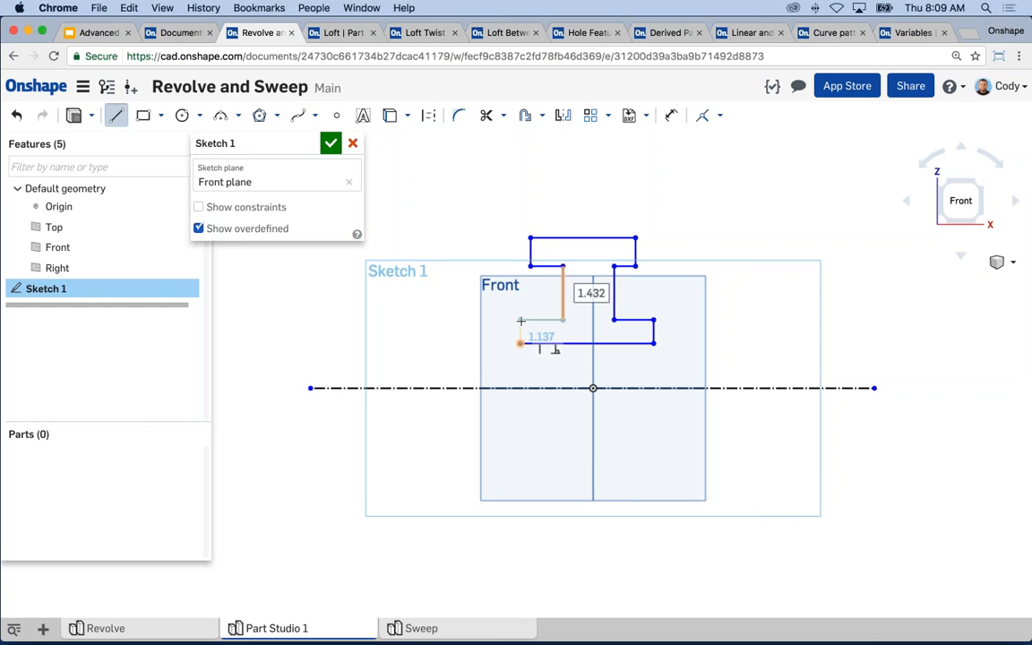
click(520, 319)
click(521, 343)
key(Escape)
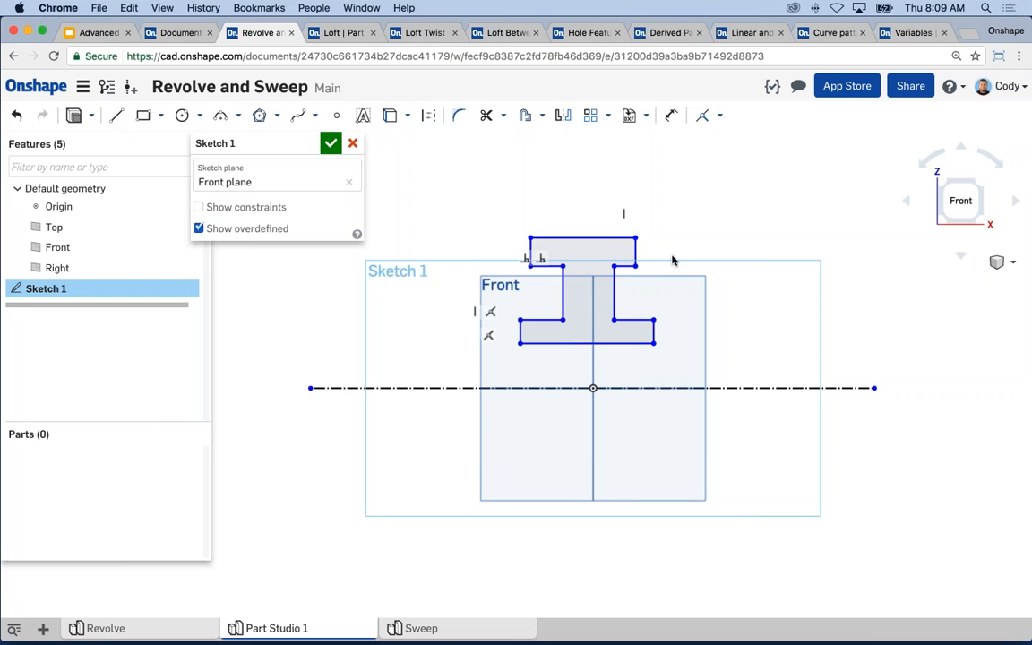
middle_drag(672, 255, 664, 255)
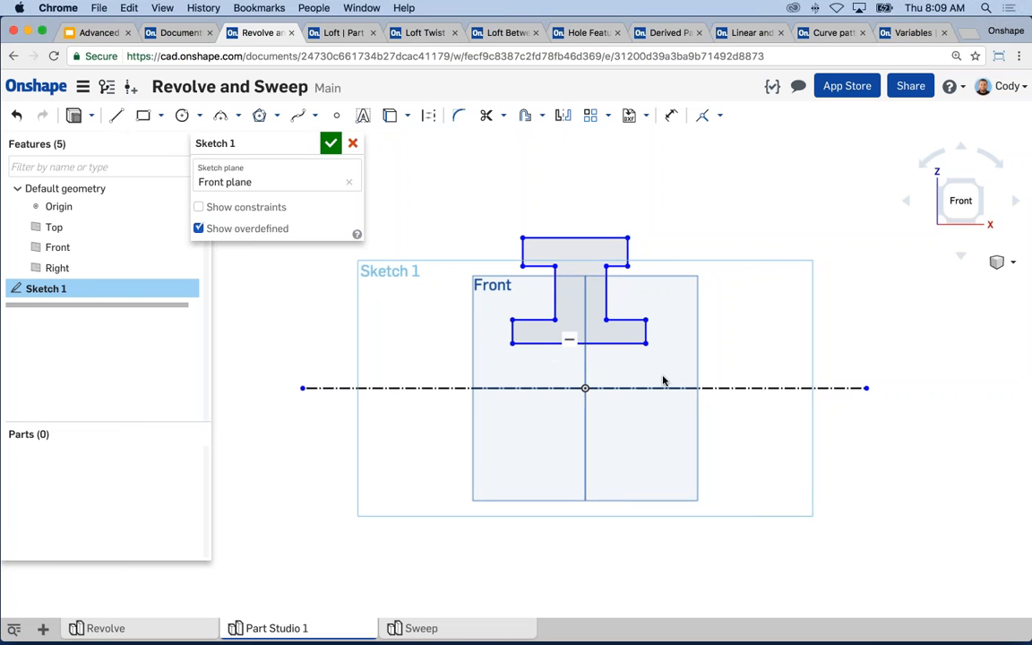
key(l)
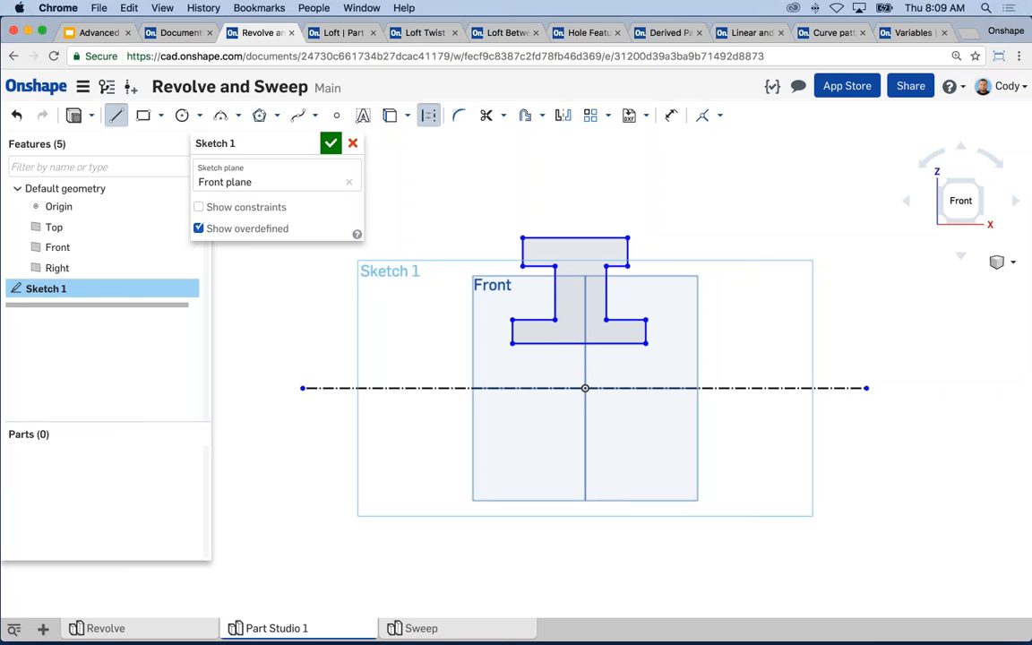
click(585, 388)
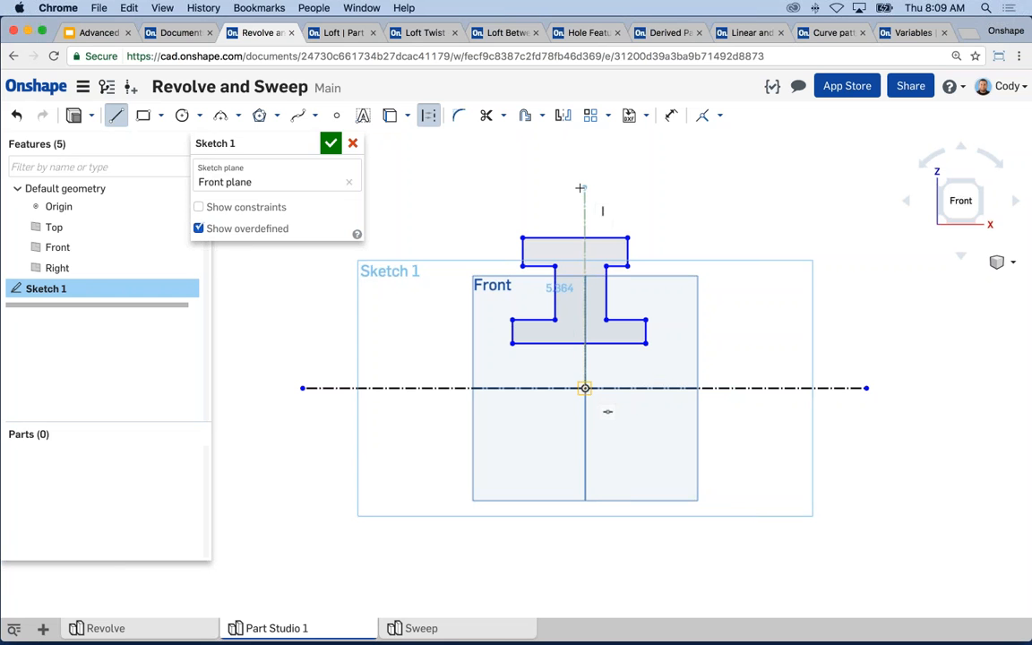
click(584, 189)
key(Escape)
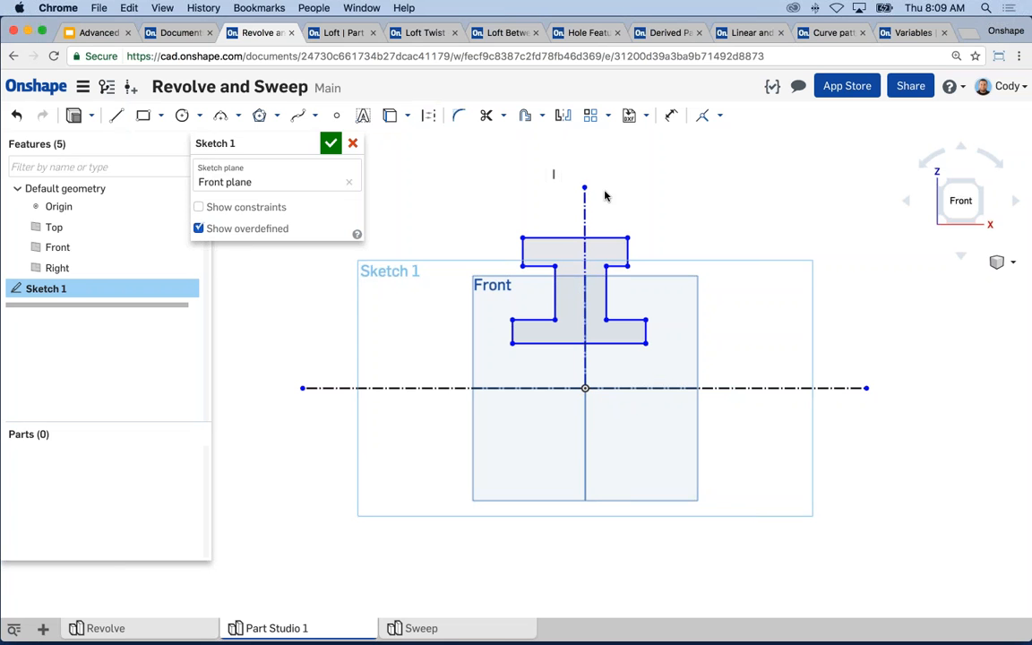
click(584, 213)
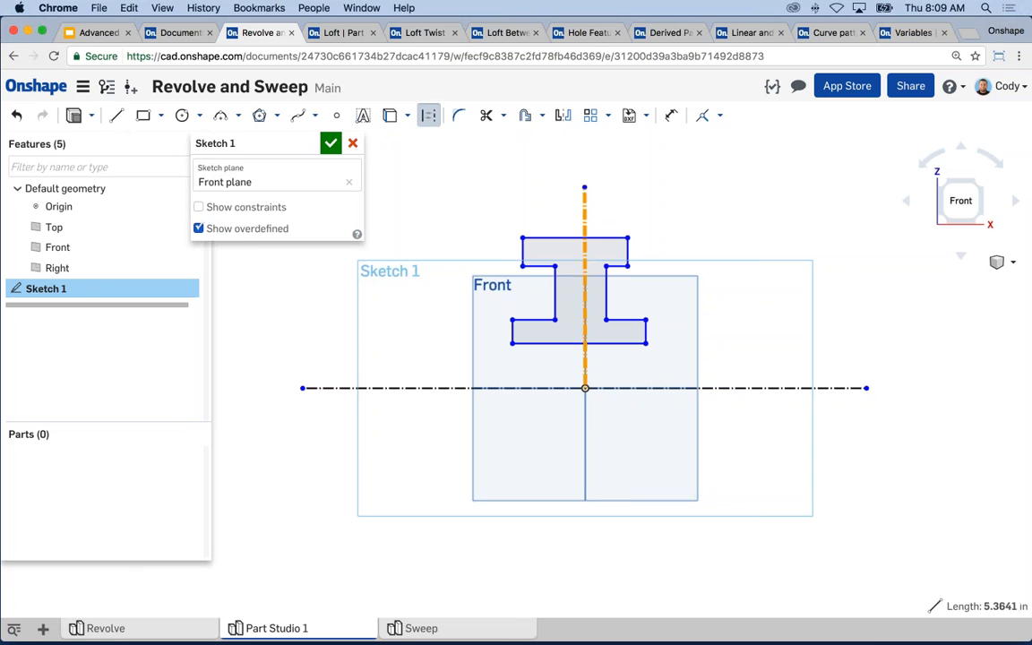
key(Delete)
Sketch a vertical construction line about 5.26 in long from the origin up through the I-shaped profile
key(l)
key(q)
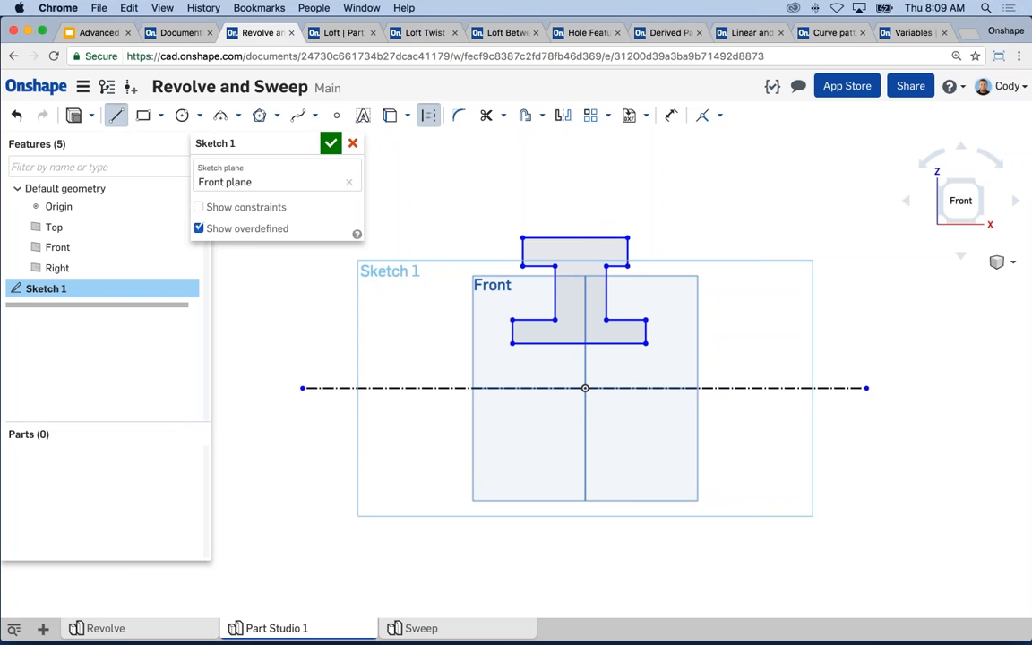
click(584, 387)
click(585, 192)
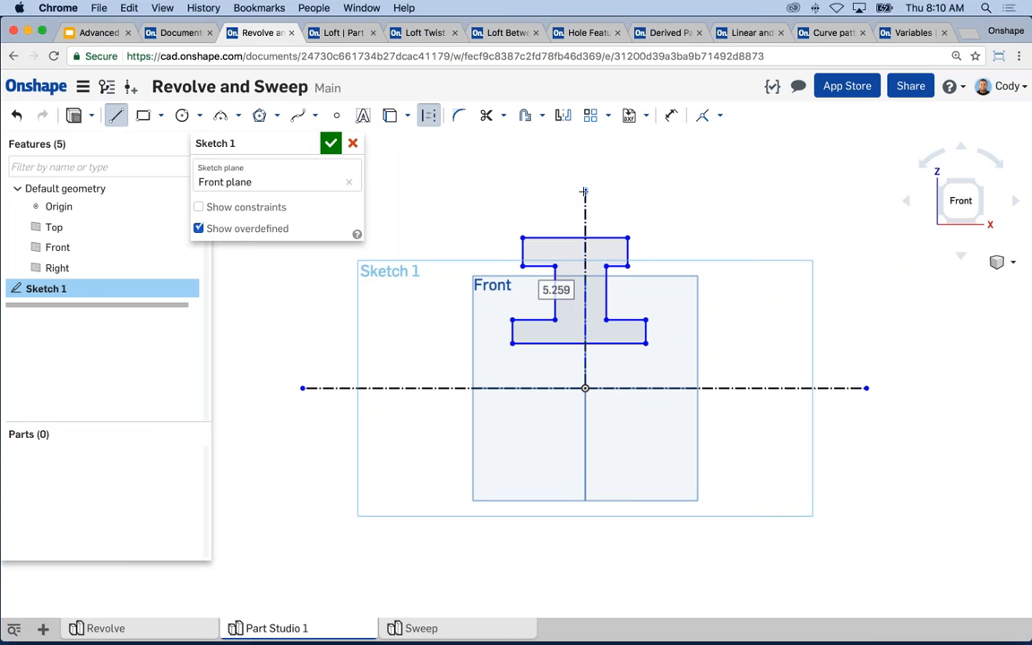
key(Escape)
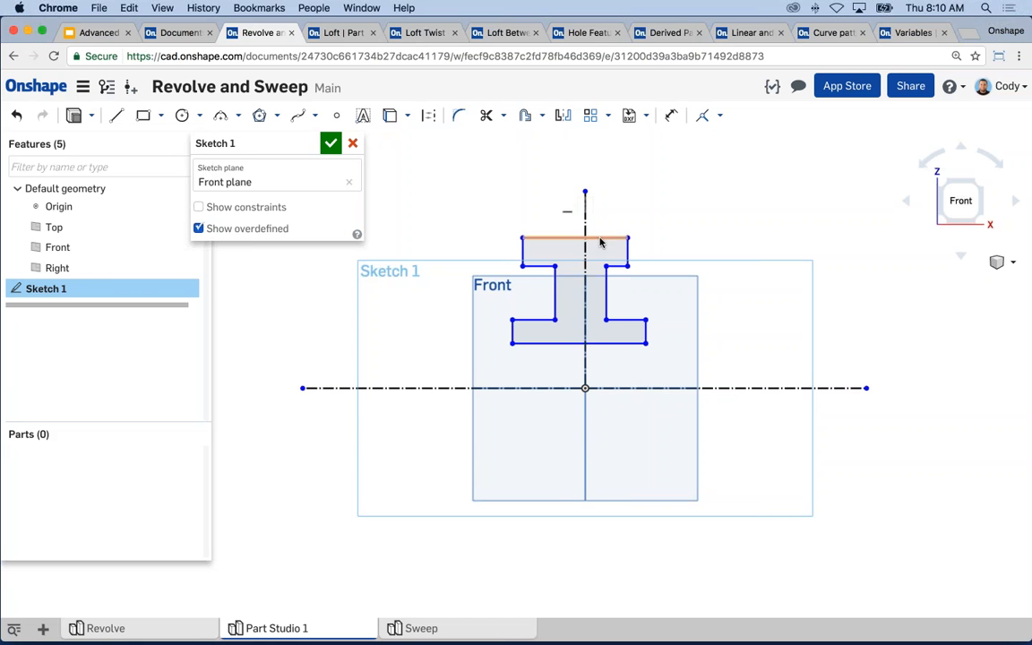
Apply a Symmetric constraint to the upper flange's two top corners about the vertical construction line
click(627, 238)
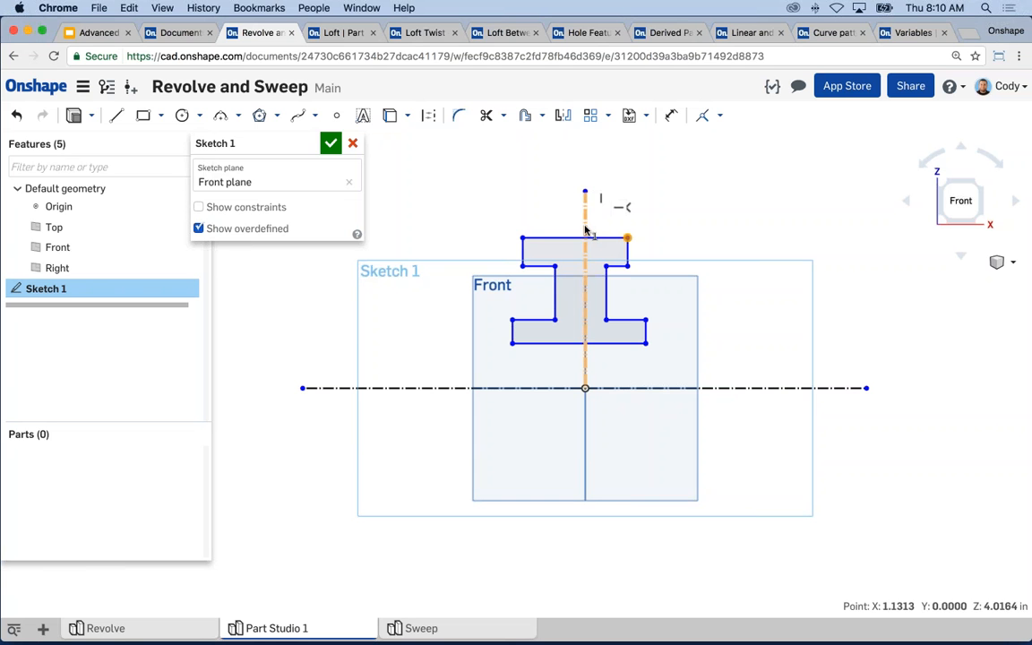
click(585, 227)
click(523, 238)
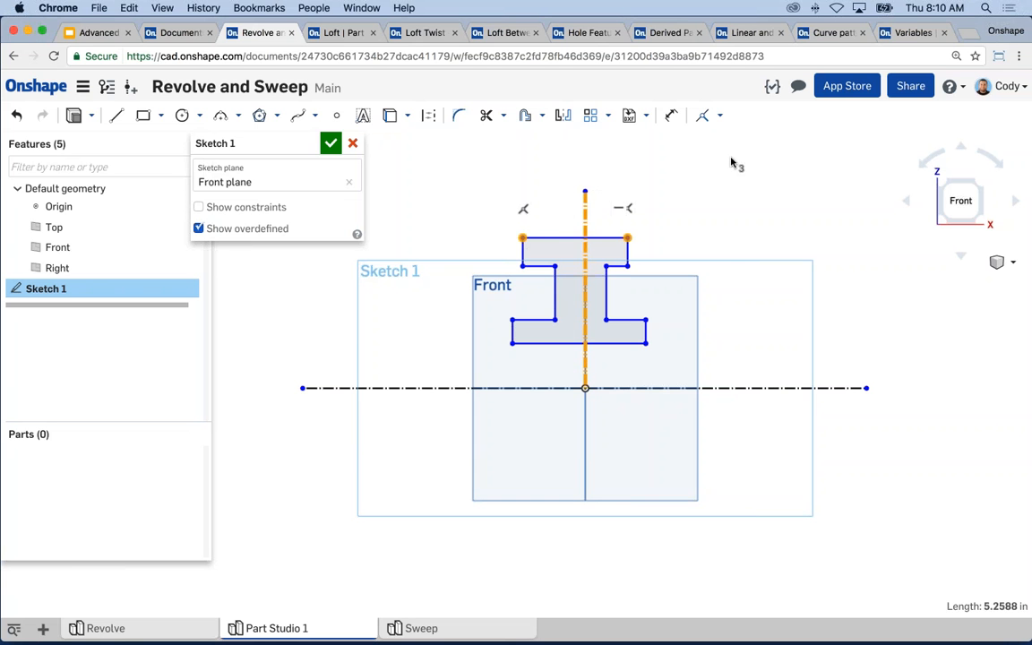
click(720, 114)
scroll(749, 383, down, 1)
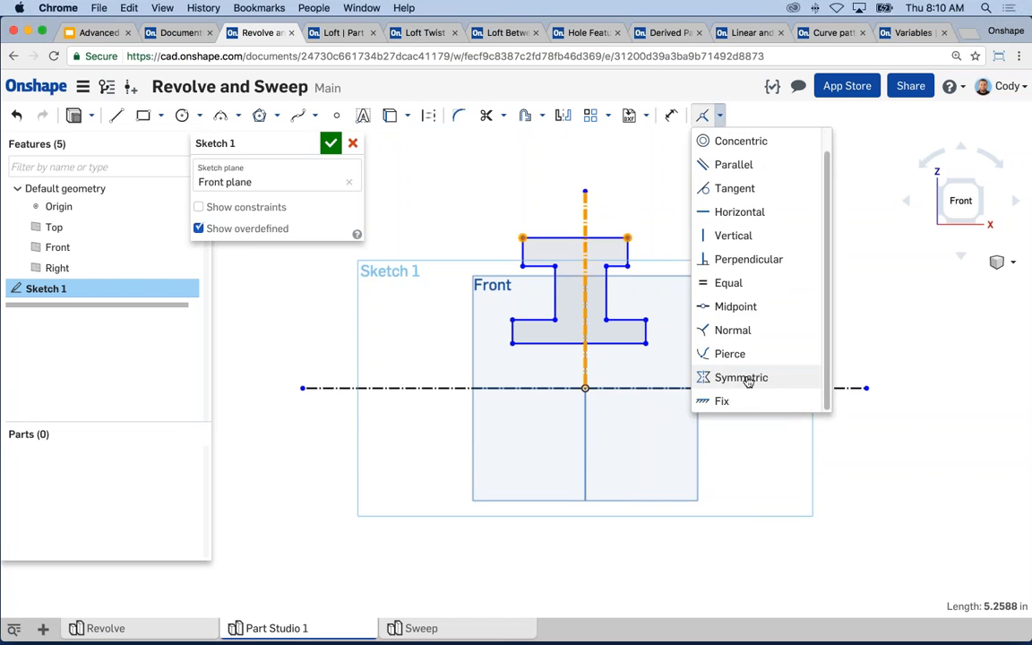
click(749, 376)
Make the two points where the web meets the upper flange symmetric about the vertical construction line
click(606, 267)
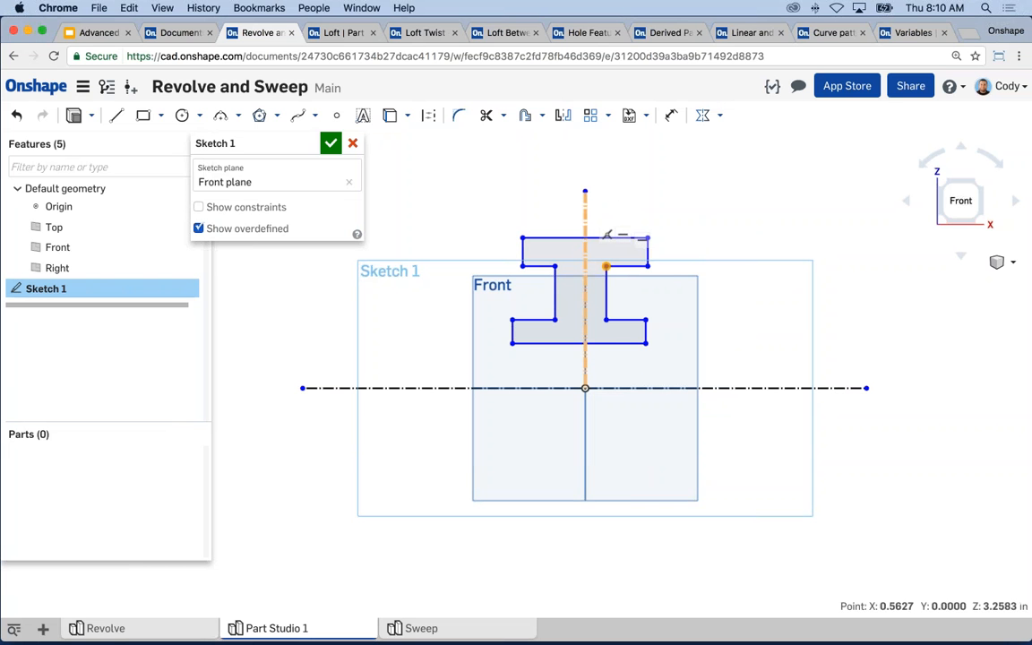
click(585, 251)
click(702, 115)
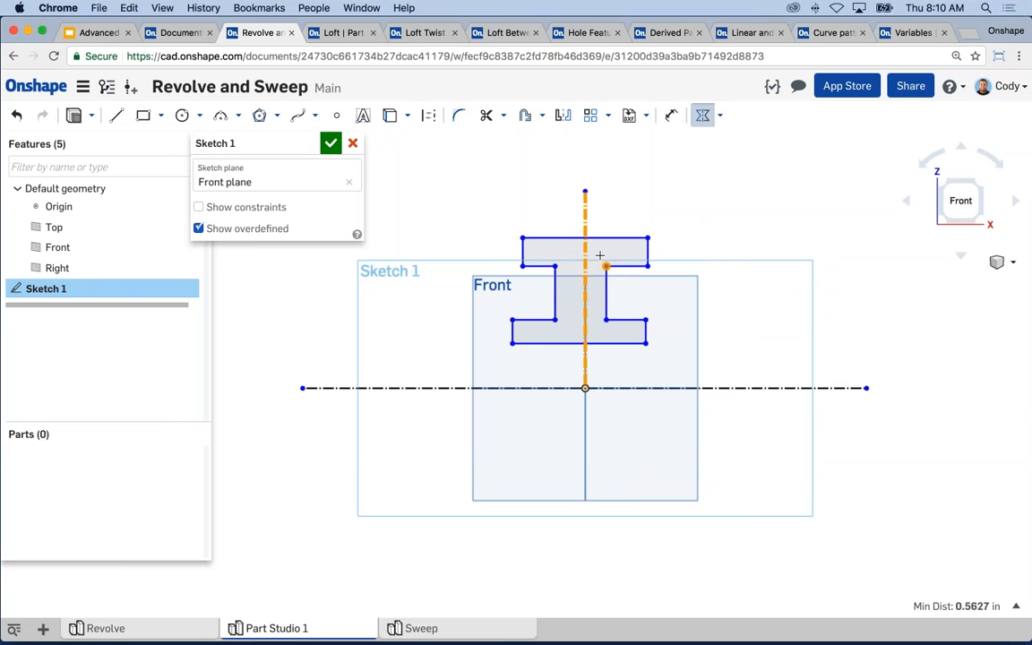
click(555, 266)
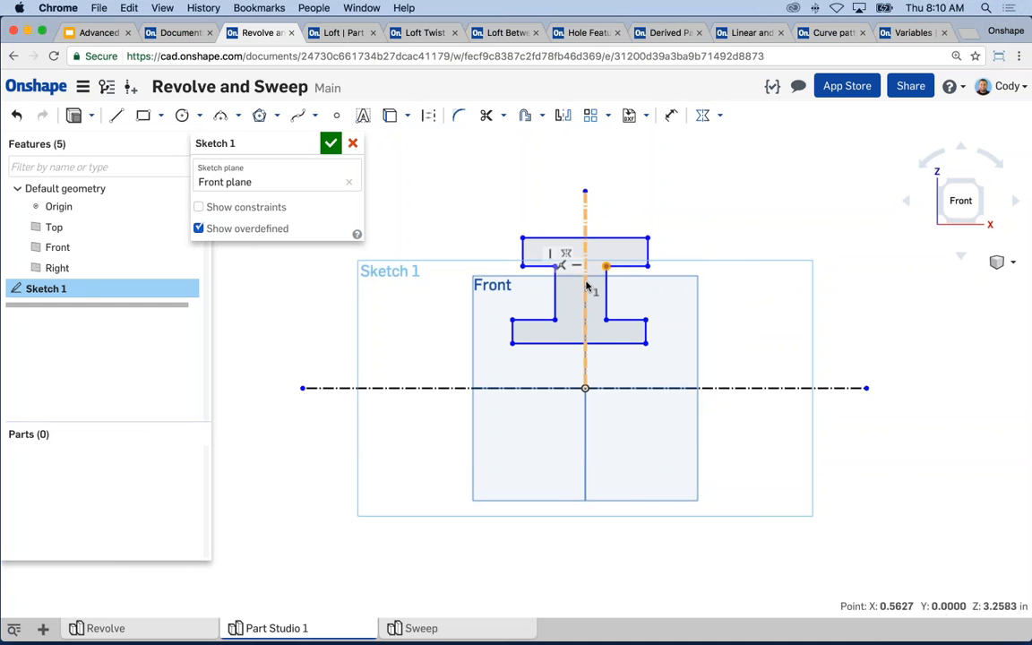
scroll(557, 267, up, 2)
scroll(564, 266, up, 1)
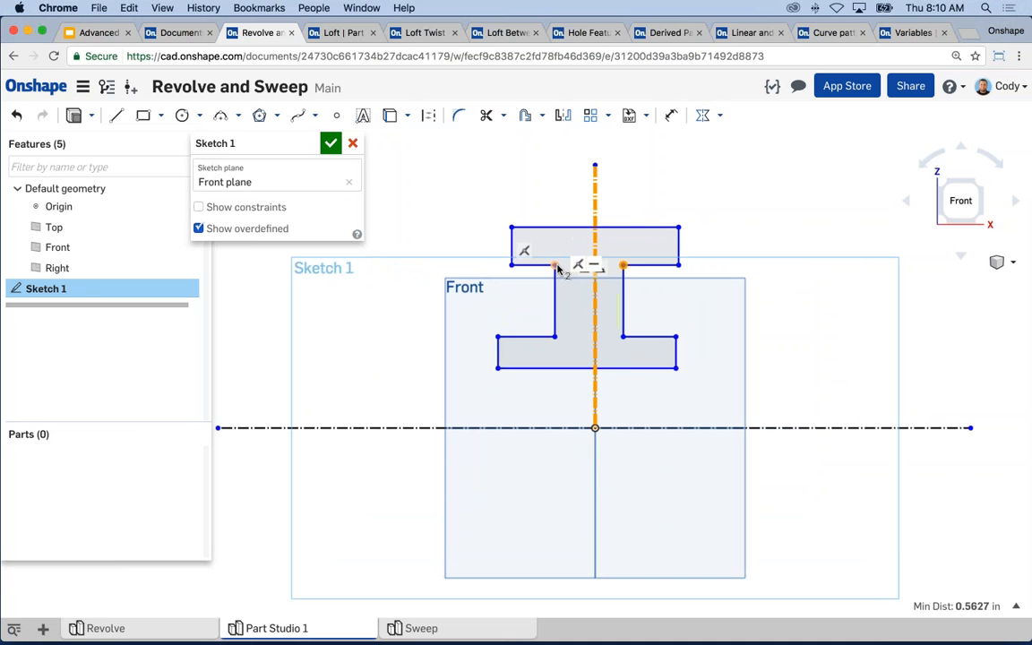
Make the lower flange's two upper outer corners symmetric about the vertical construction line
click(675, 337)
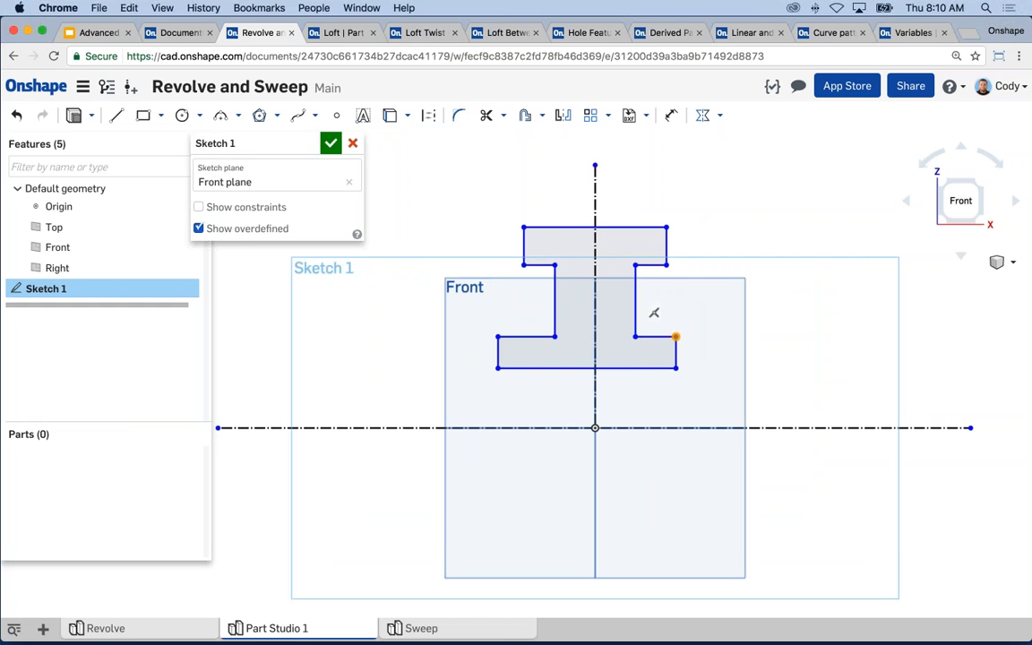
click(497, 336)
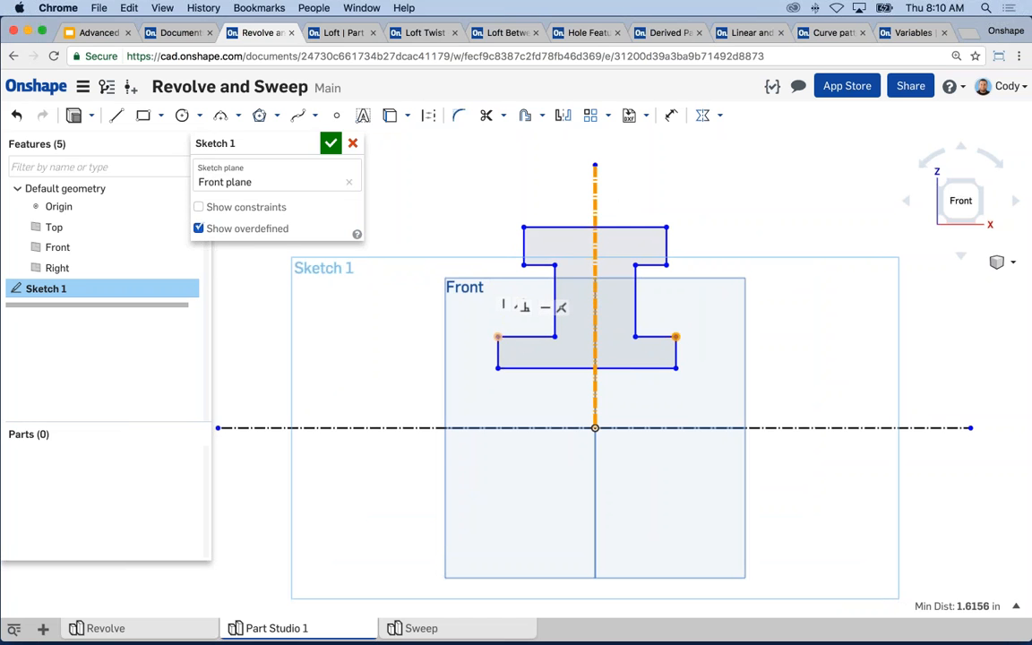
click(706, 118)
Test the symmetry by freely widening both flanges and narrowing the web of the I-shaped profile
mouse_move(692, 340)
mouse_down()
mouse_move(714, 343)
mouse_move(681, 344)
mouse_move(704, 341)
mouse_up()
drag(632, 322, 614, 323)
drag(666, 240, 688, 248)
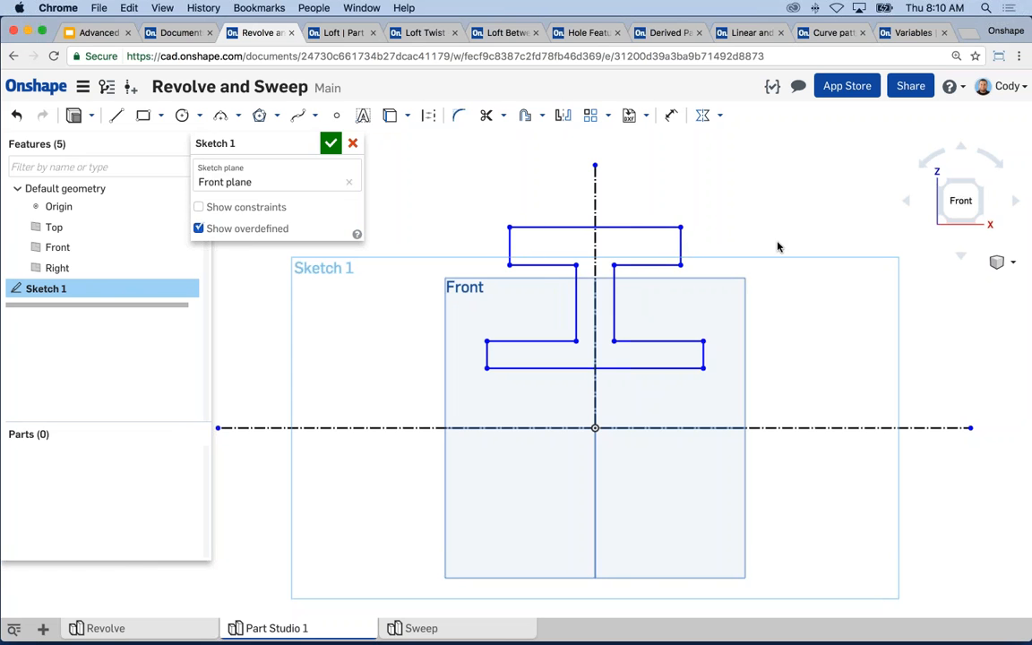
Dimension the upper flange's top edge as an 8 in diameter about the horizontal construction line
scroll(767, 243, down, 1)
middle_drag(765, 244, 748, 262)
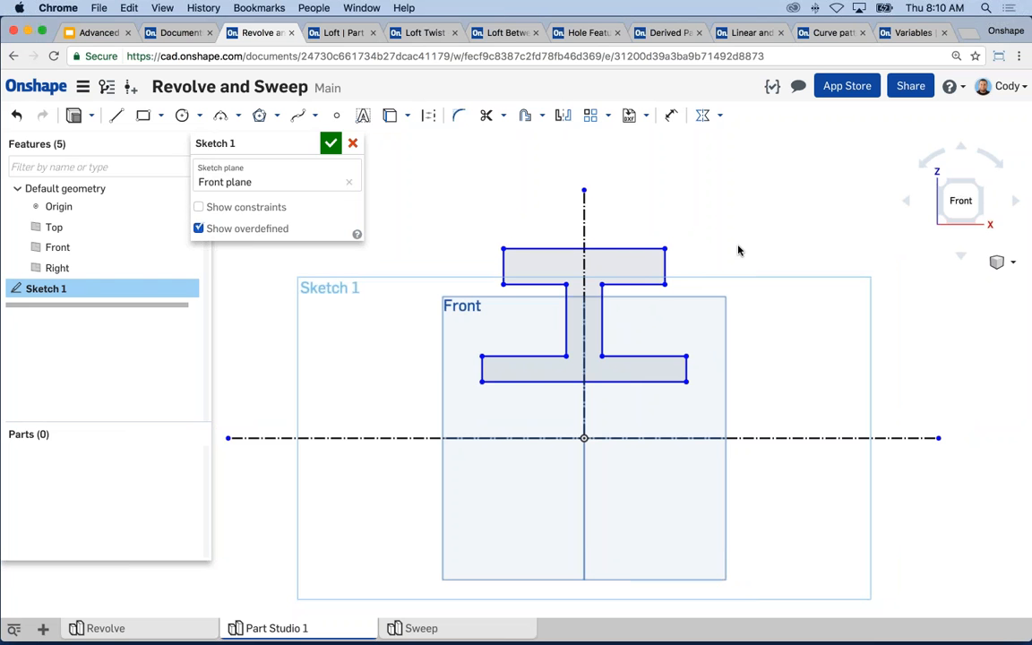
scroll(738, 255, down, 3)
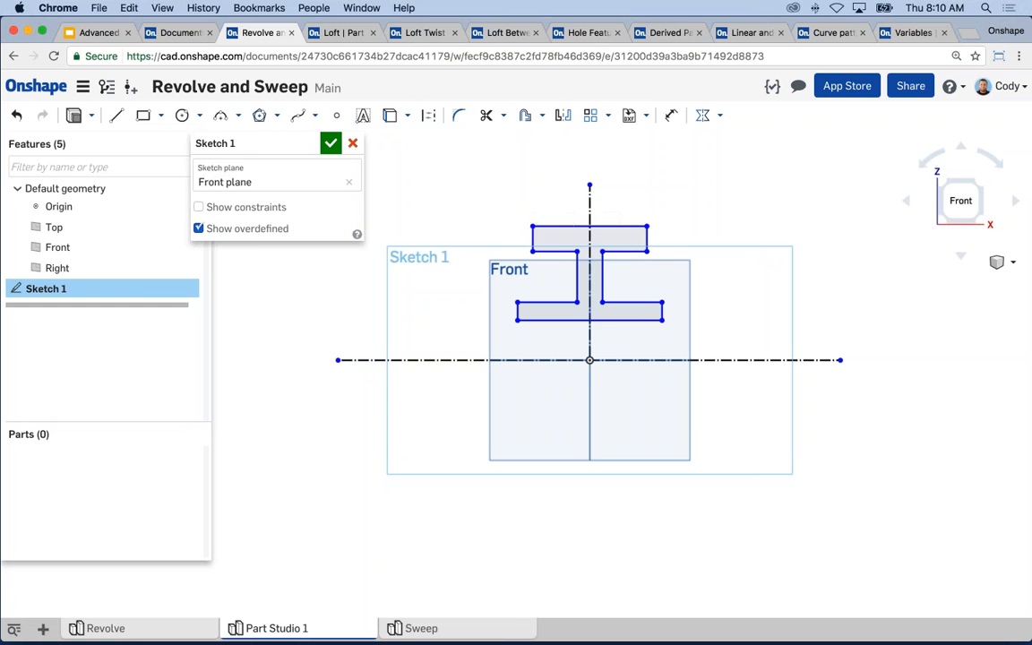
click(670, 115)
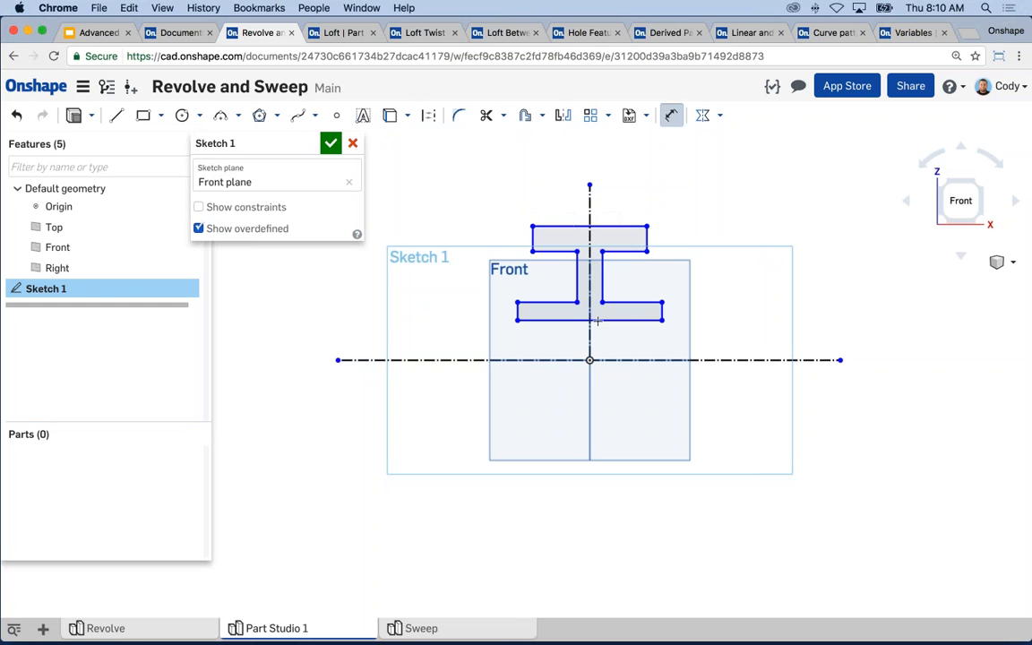
click(633, 226)
click(667, 359)
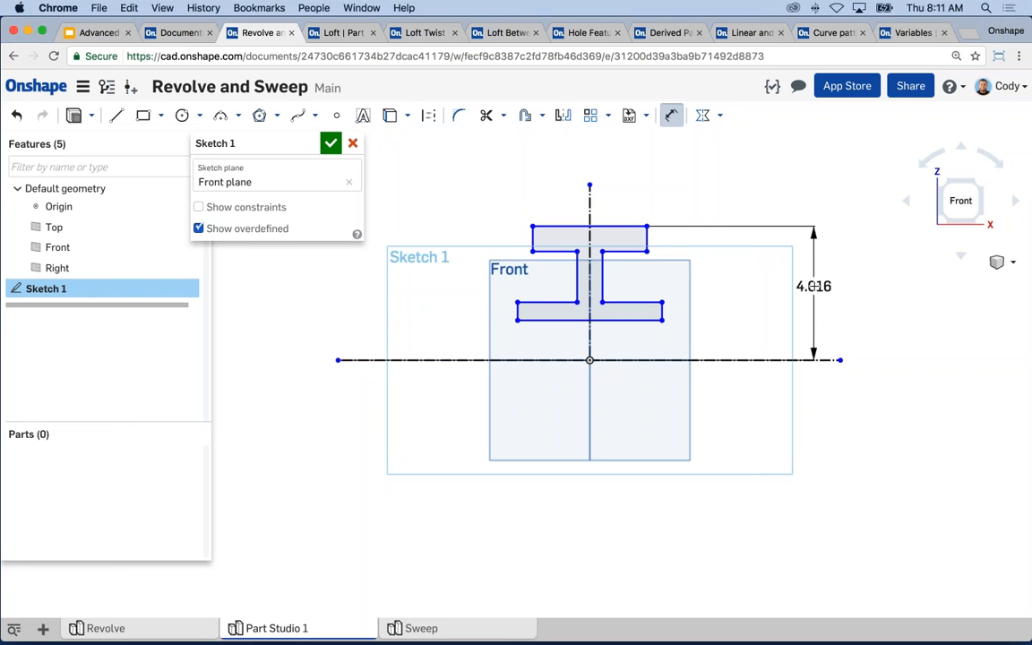
mouse_move(813, 286)
mouse_down()
mouse_move(658, 273)
mouse_move(843, 282)
mouse_move(855, 387)
mouse_move(870, 389)
mouse_up()
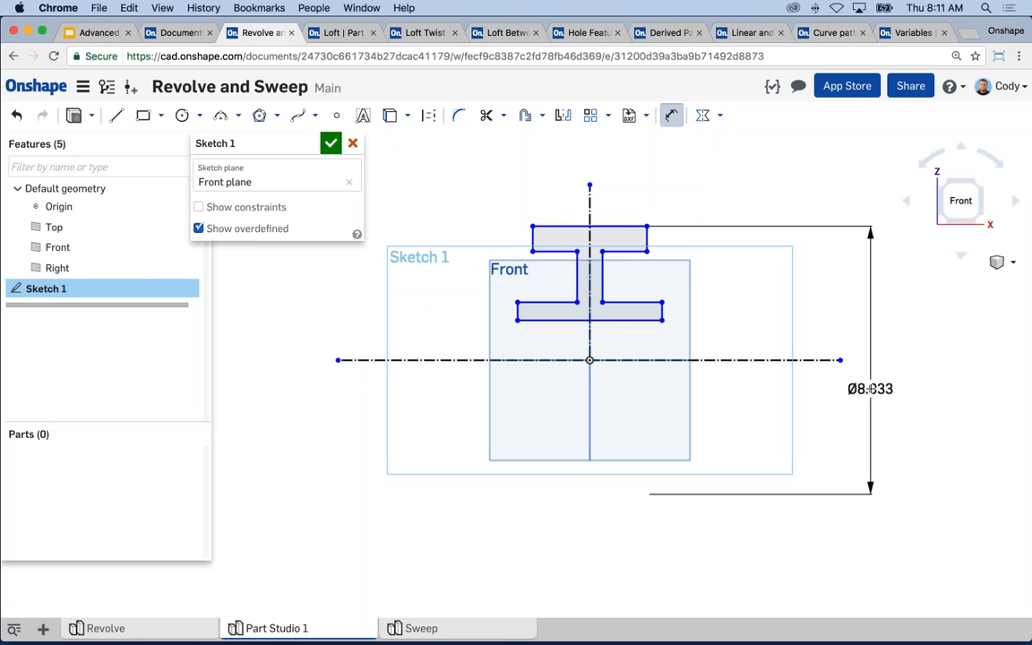
click(951, 388)
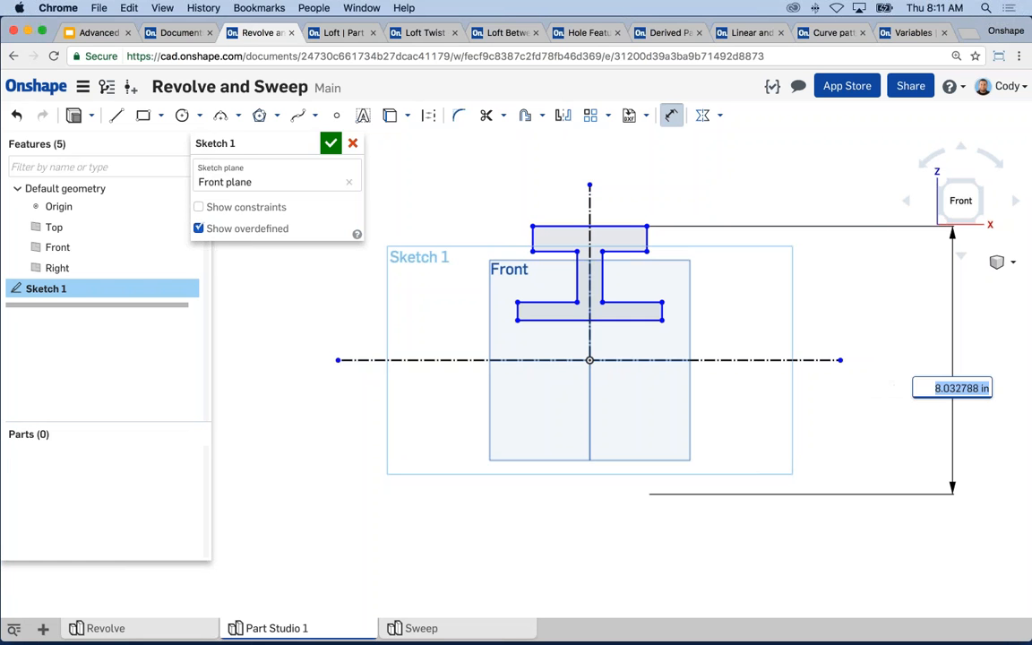
text(8)
key(Return)
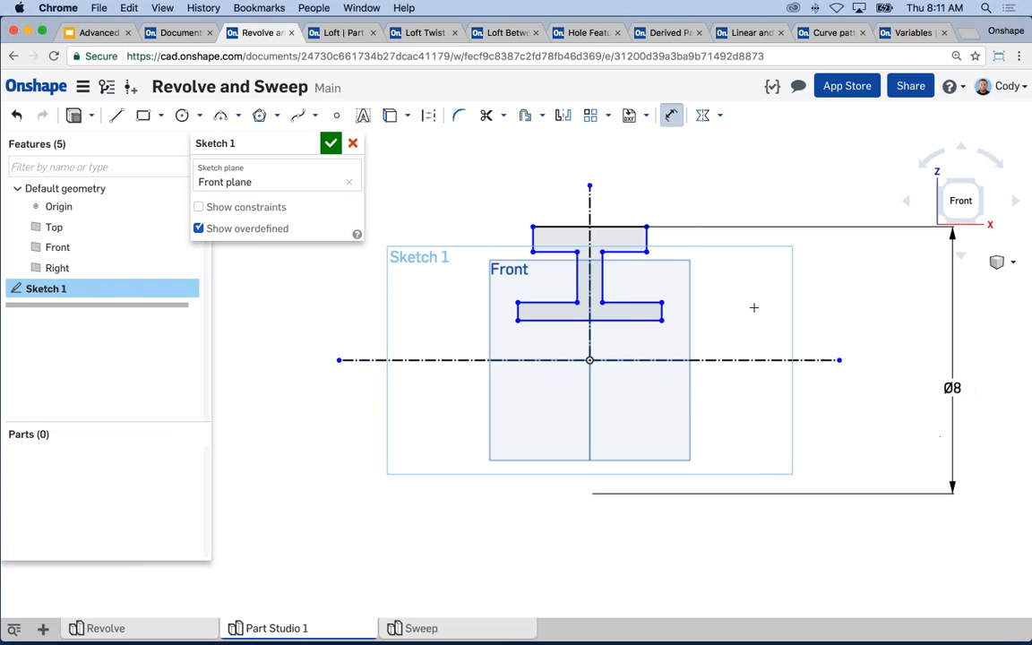
Dimension the lower flange's bottom edge as a 2.25 in diameter about the horizontal construction line
click(737, 361)
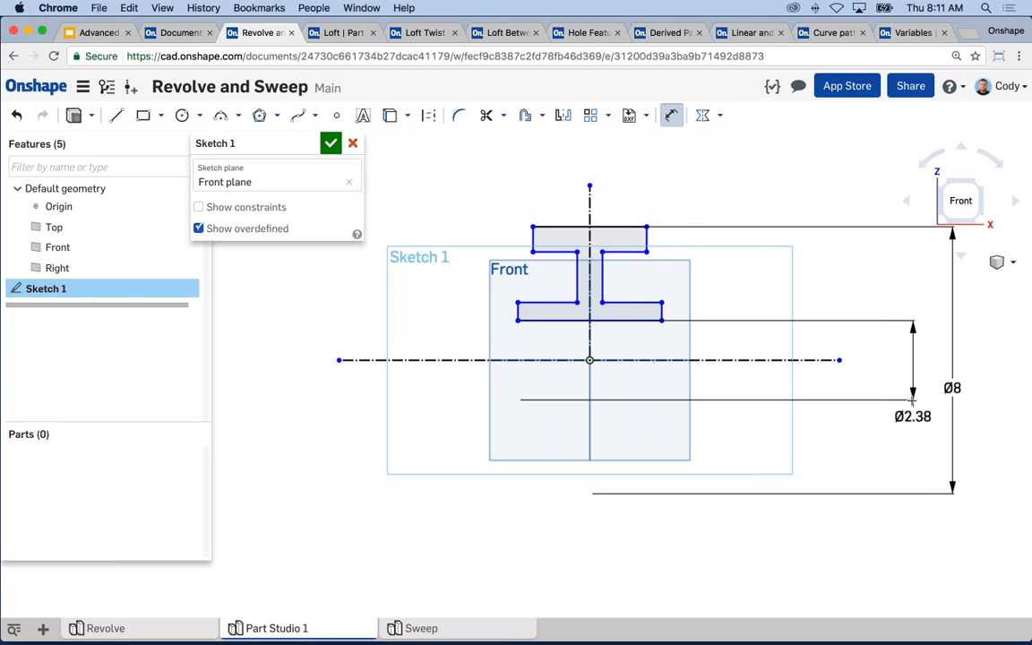
click(900, 389)
text(2.25)
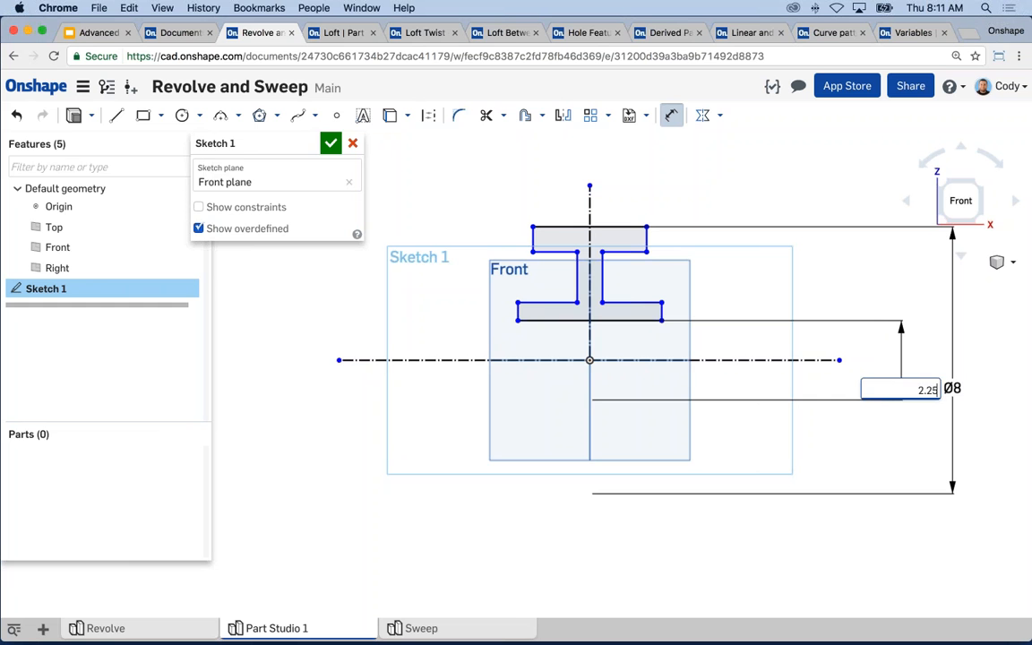
key(Return)
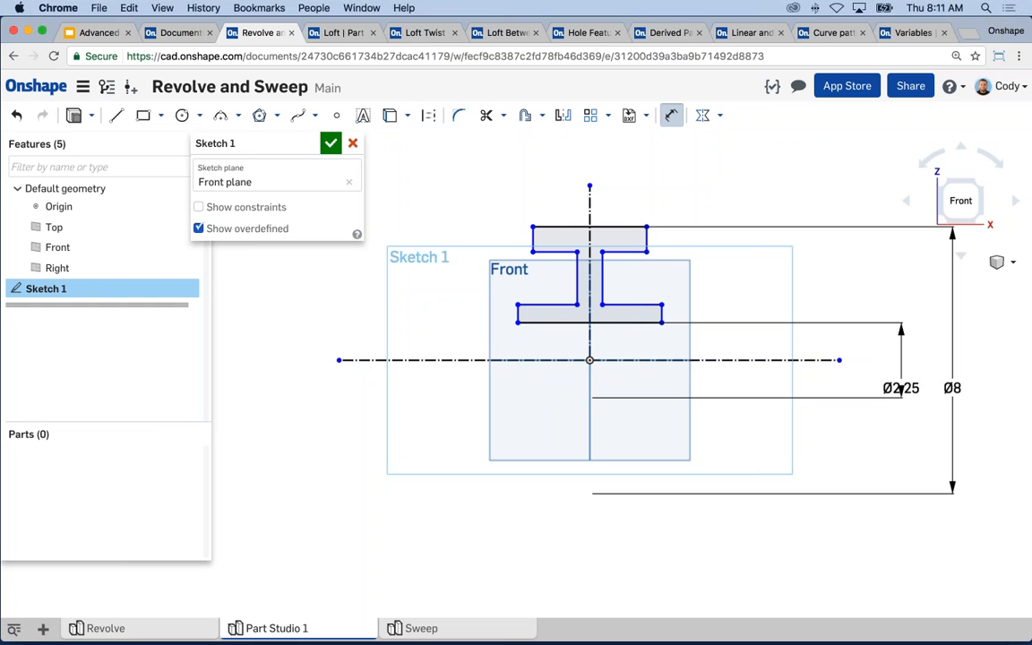
Dimension the lower flange's top edge as a 3.5 in diameter about the horizontal construction line
click(631, 305)
click(537, 360)
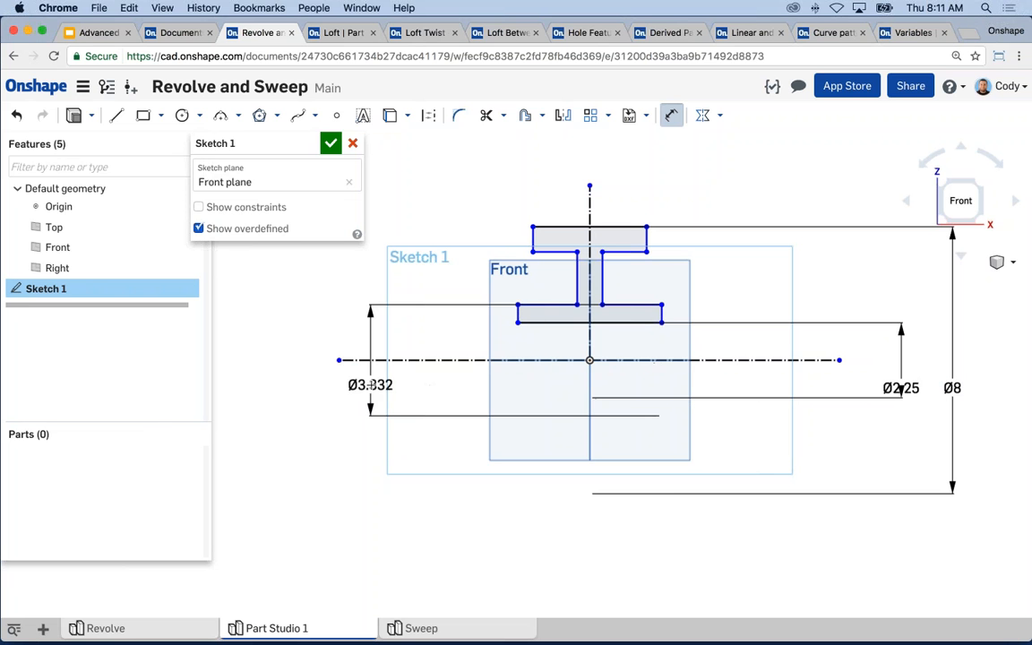
click(370, 385)
text(3.5)
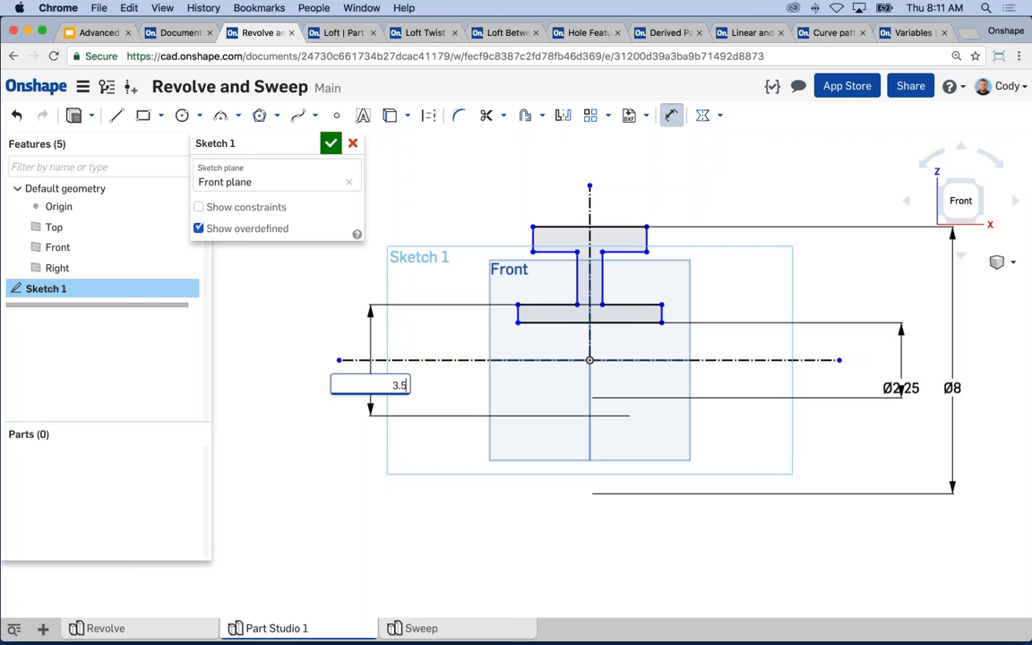
key(Return)
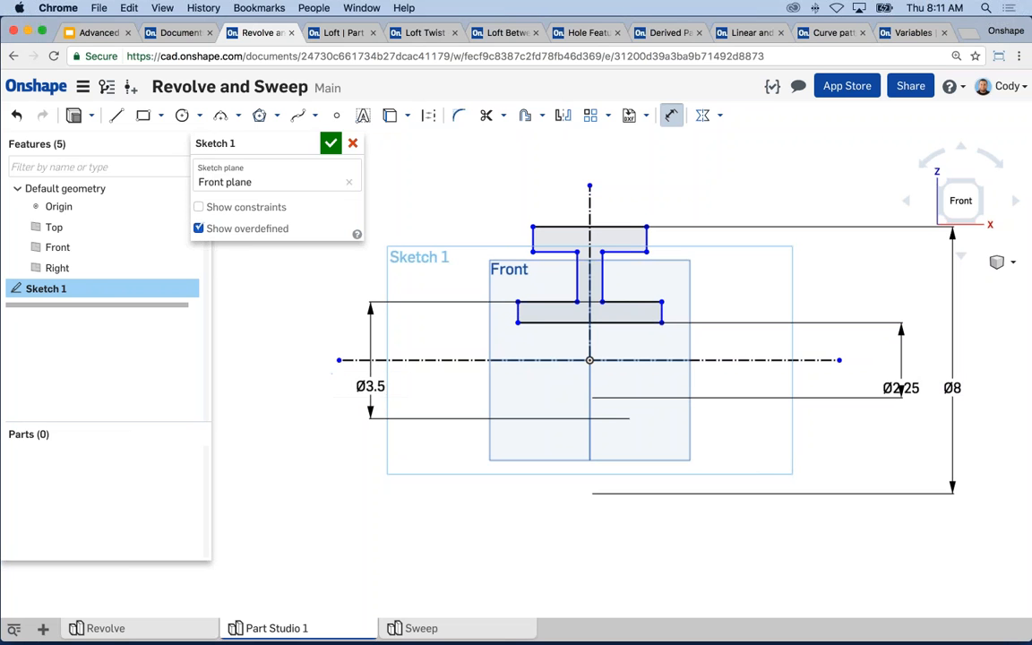
Dimension the upper flange's underside as a 6.5 in diameter about the horizontal construction line
click(542, 251)
click(431, 360)
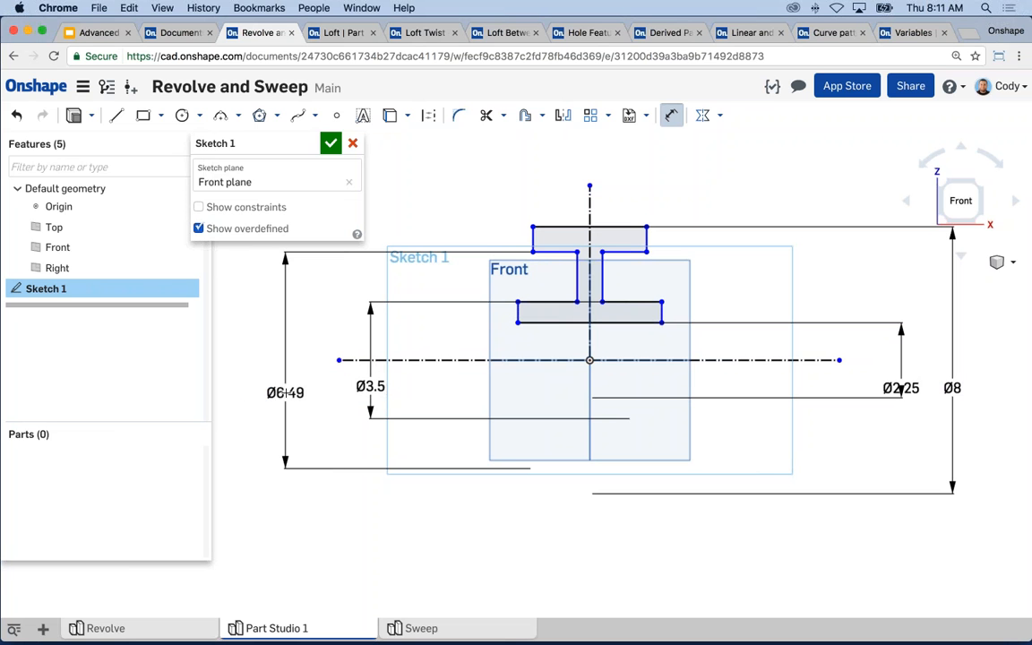
click(269, 392)
text(6.5)
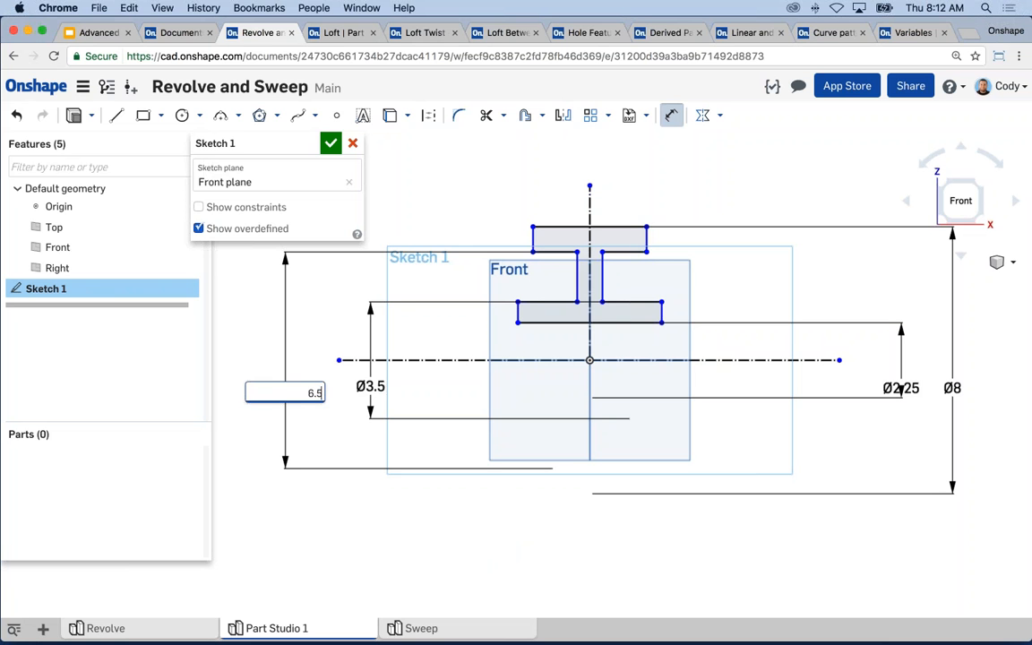
key(Return)
Dimension the upper flange's width as 3.5 in and the lower flange's width as 4.5 in
click(549, 227)
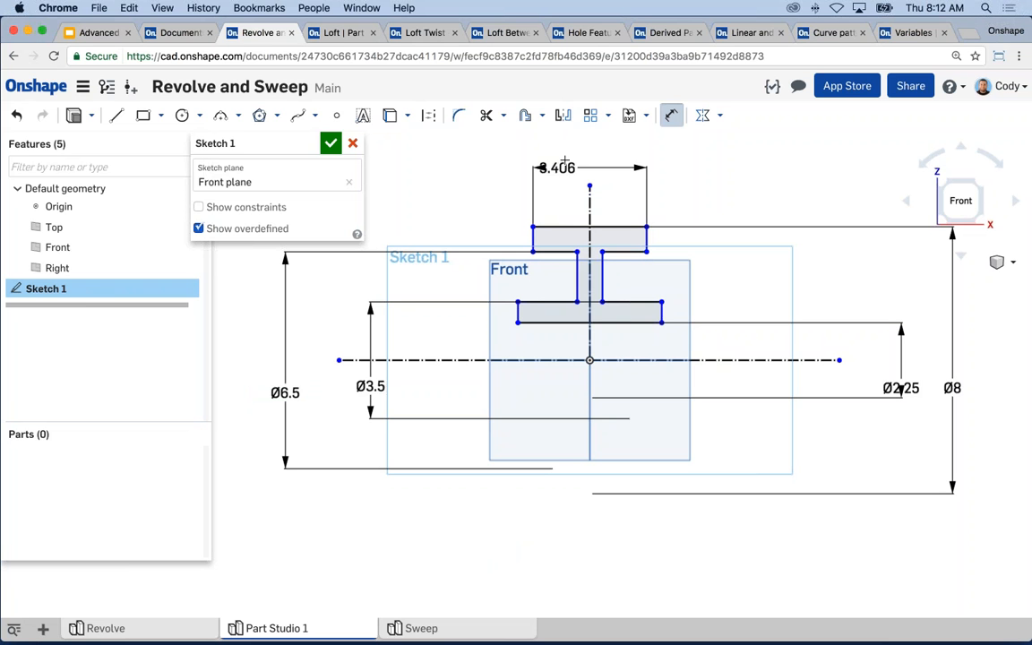
click(564, 162)
key(Return)
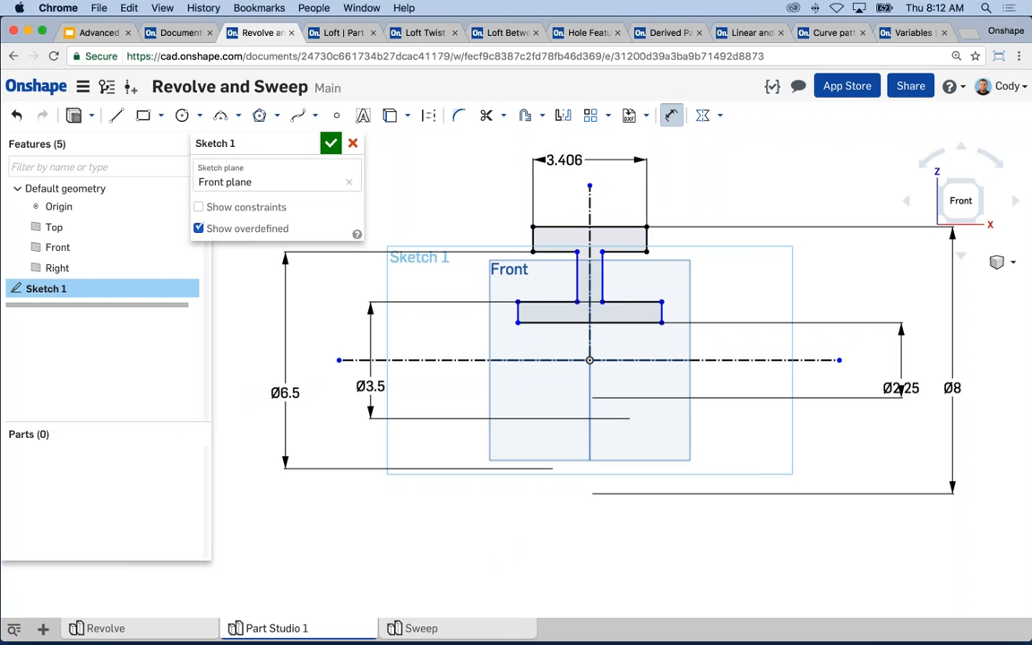
click(609, 322)
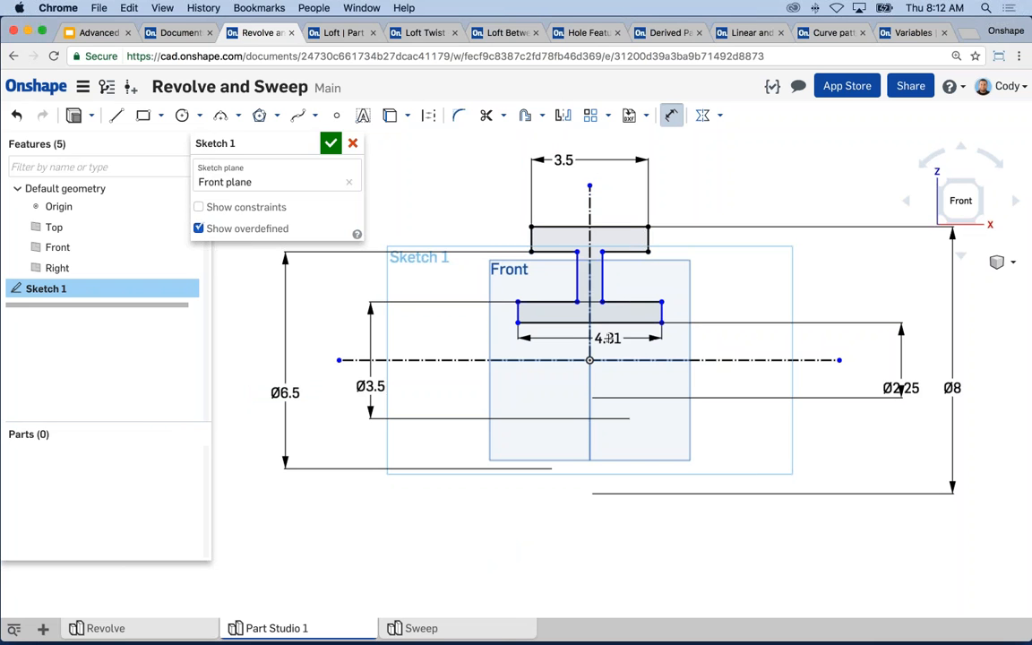
click(613, 337)
text(4.5)
key(Return)
Dimension the web's thickness between its two vertical edges as 0.75 in
click(602, 274)
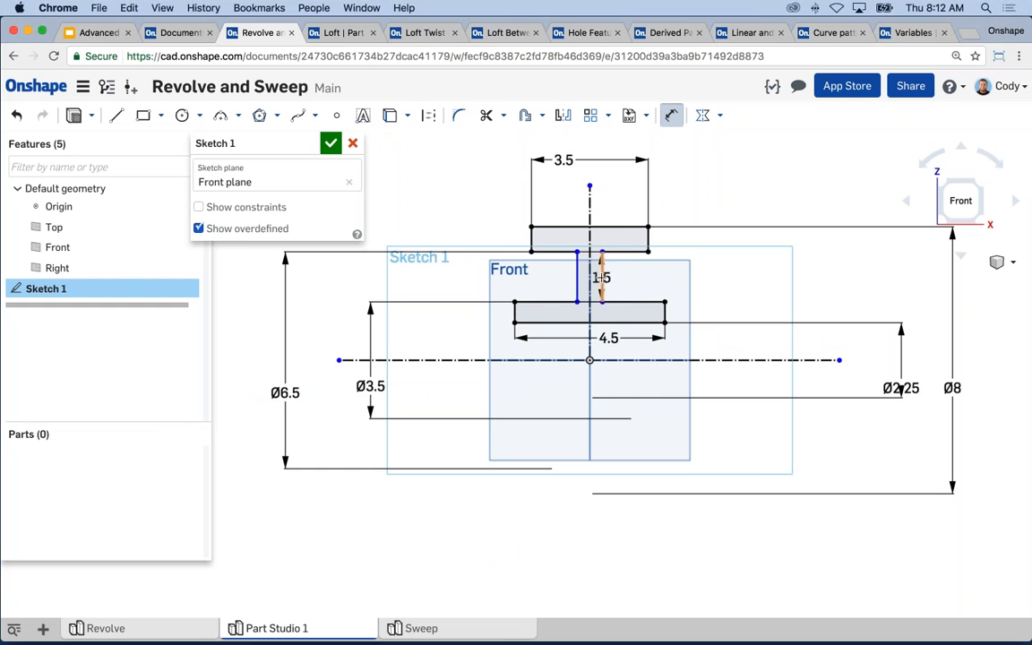
click(590, 288)
text(0.75)
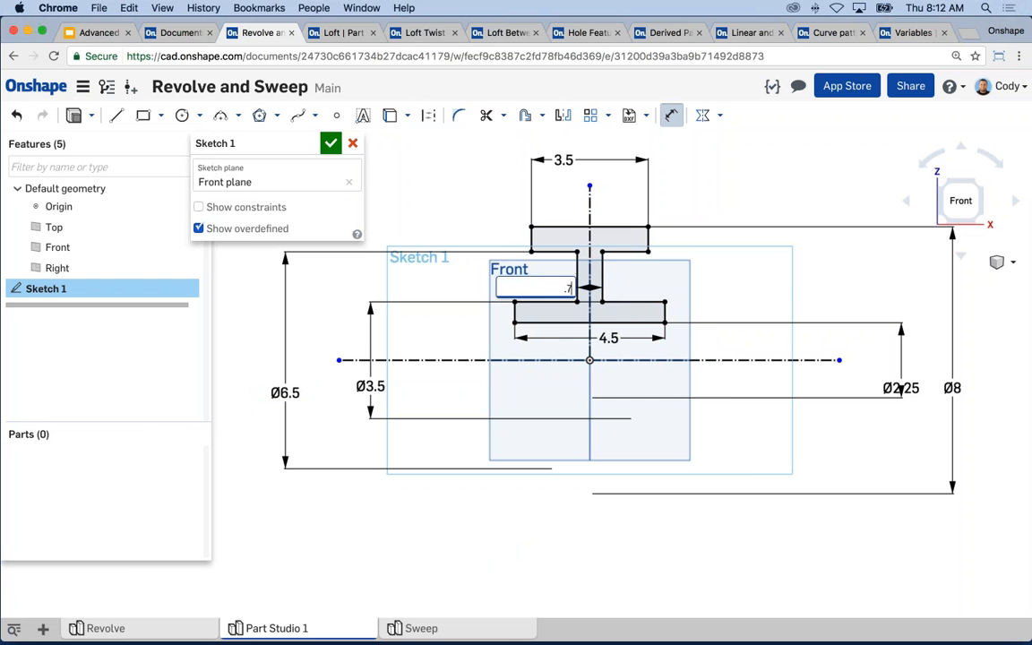
key(Return)
key(Escape)
Revolve Sketch 1 as a new full solid about the horizontal construction line, and inspect it in an isometric view
scroll(601, 258, down, 1)
middle_drag(601, 258, 605, 270)
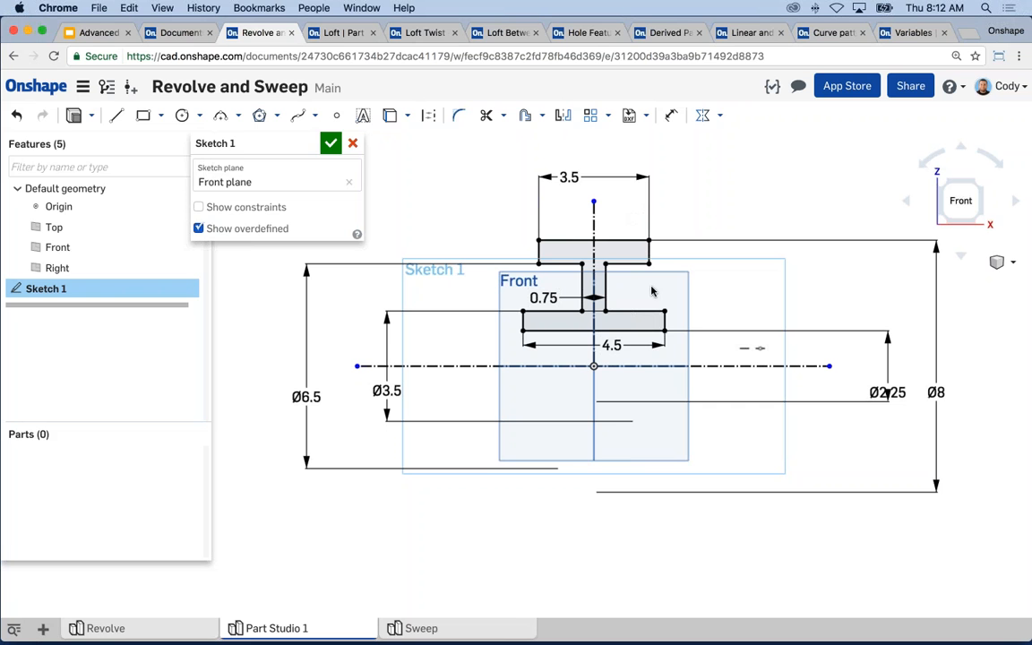
click(91, 117)
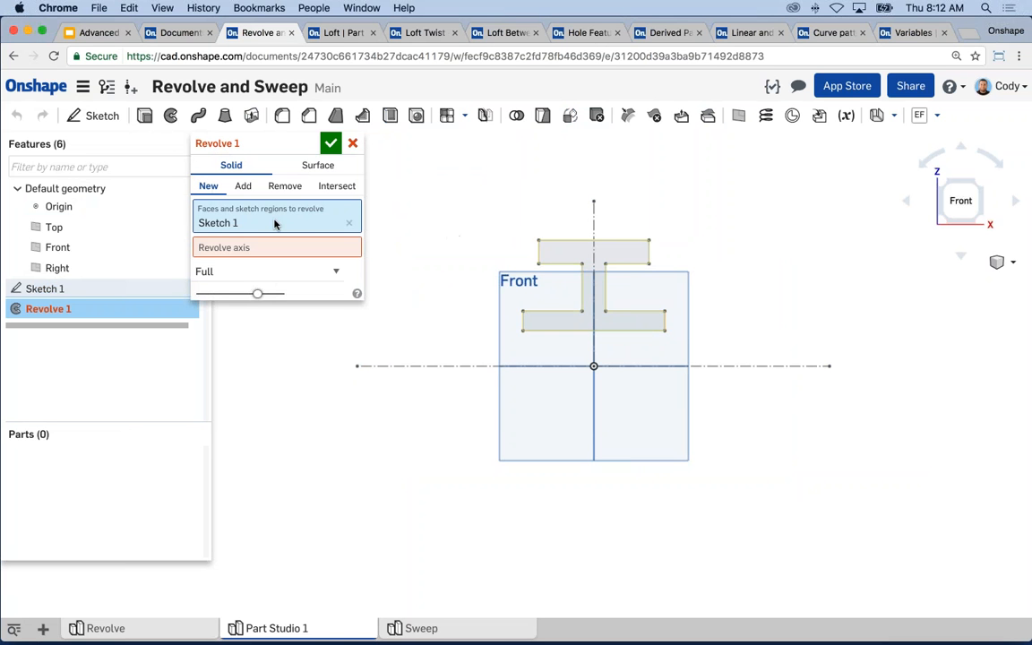
click(235, 248)
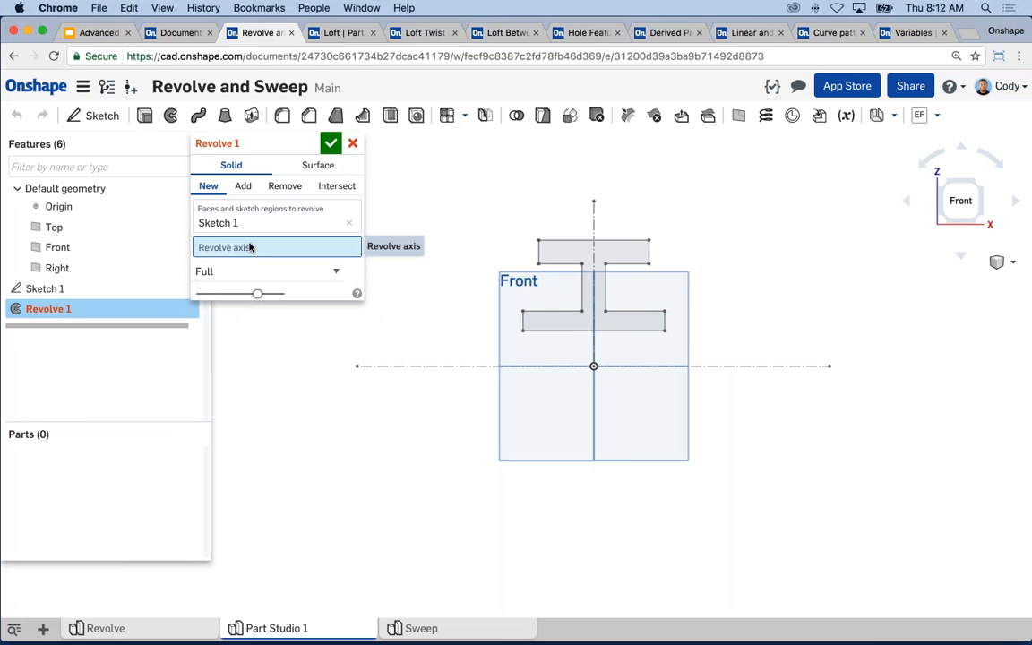
click(422, 367)
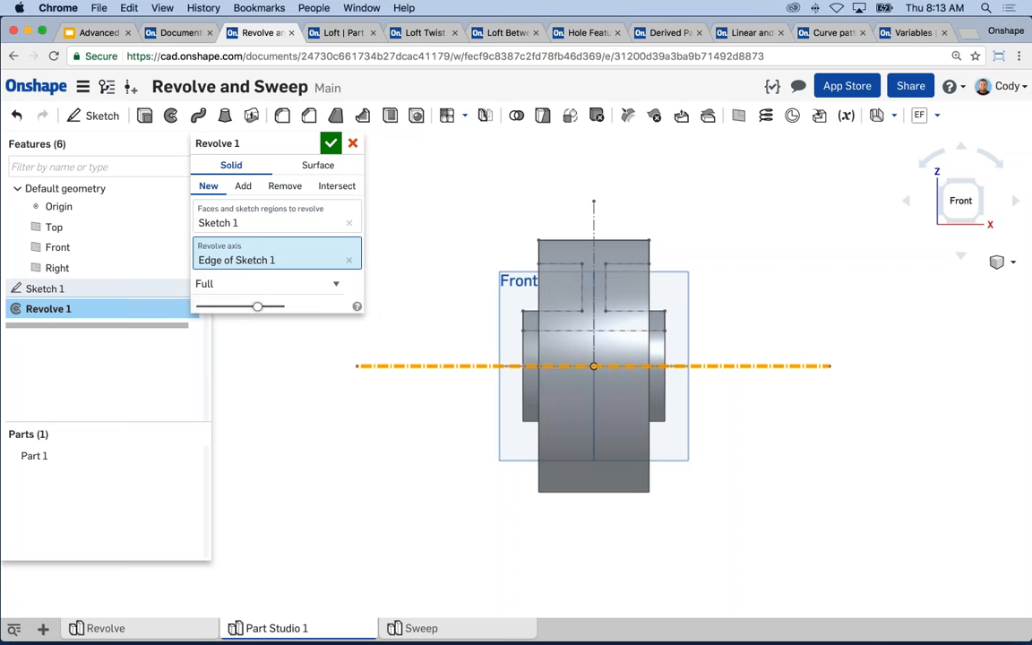
key(shift+7)
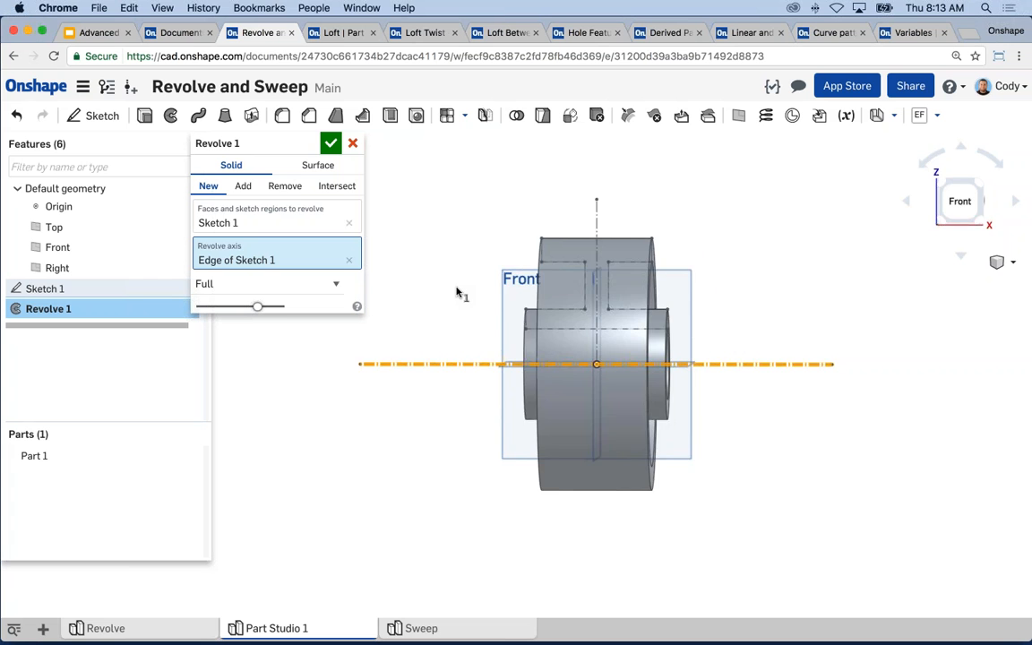
scroll(512, 314, up, 5)
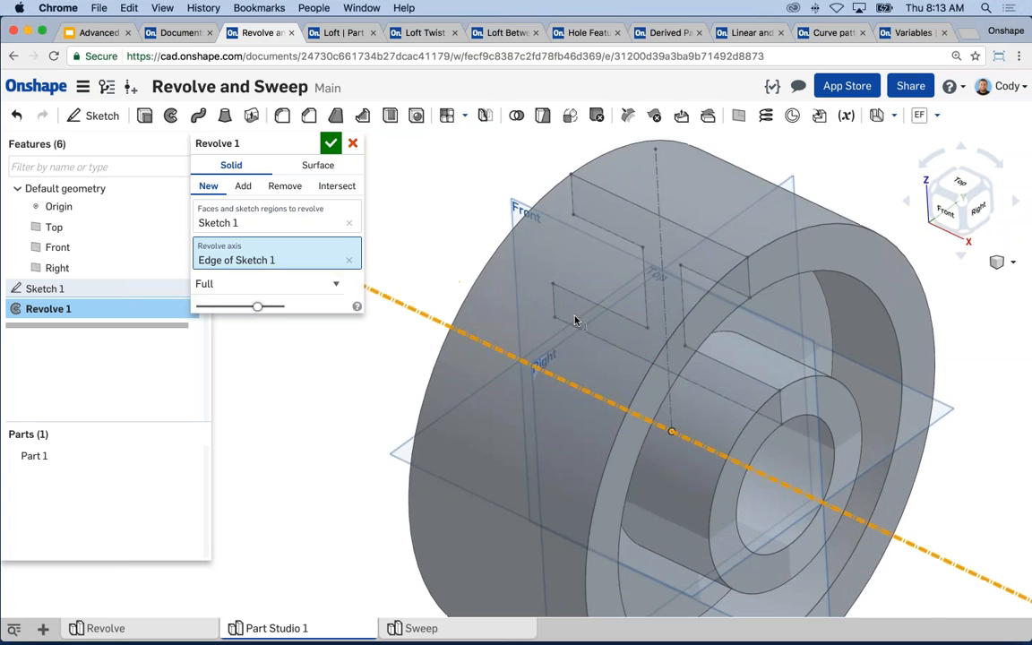
scroll(419, 246, down, 6)
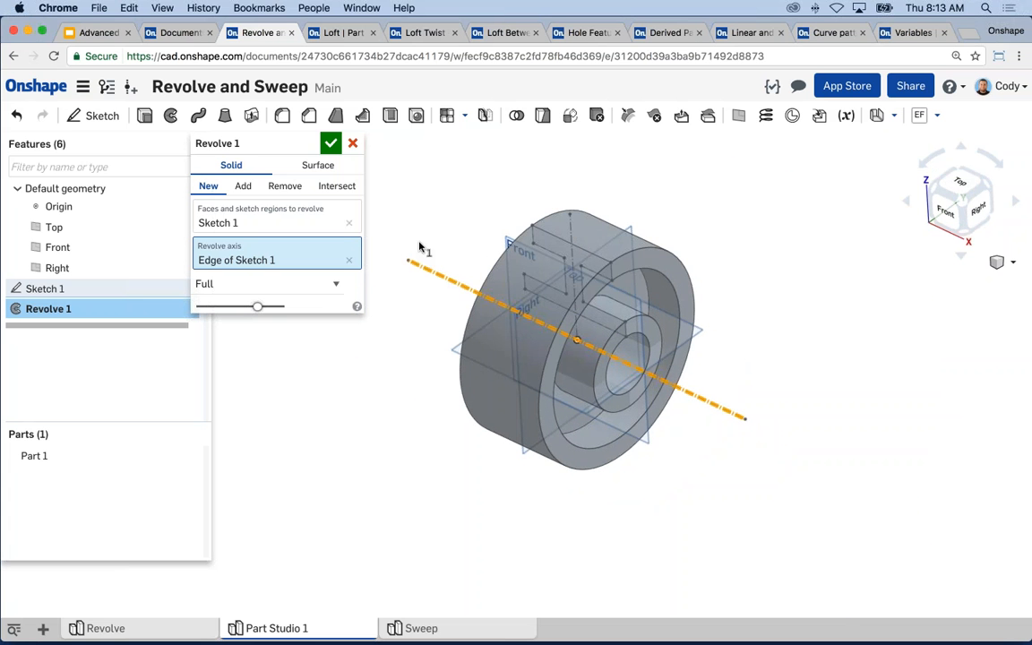
Change the revolve type to One direction with a revolve angle of 45 deg
click(313, 284)
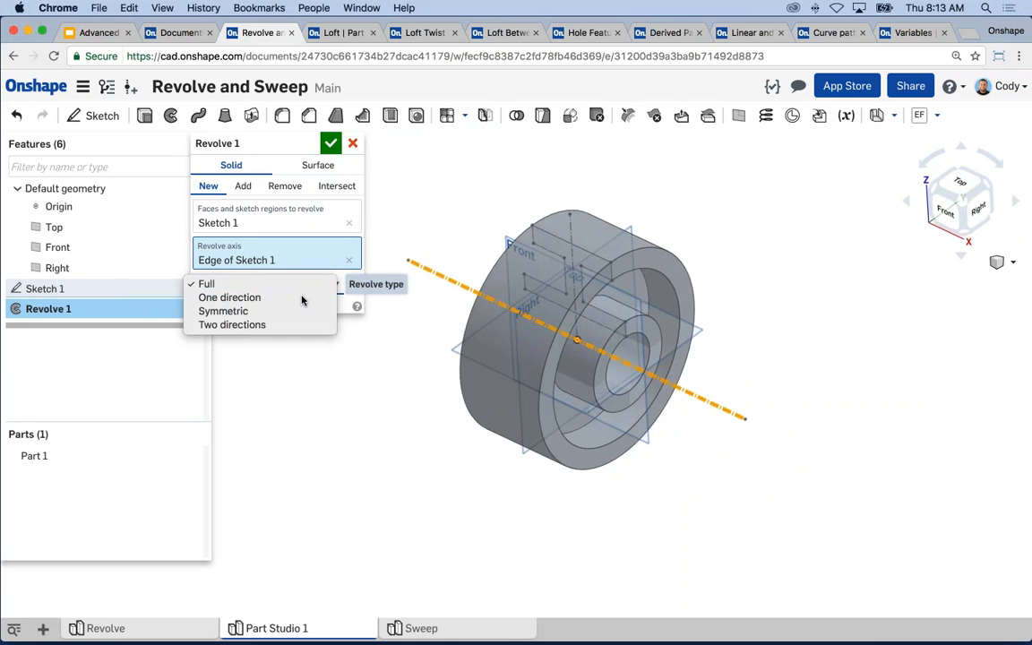
click(302, 297)
click(319, 307)
text(45)
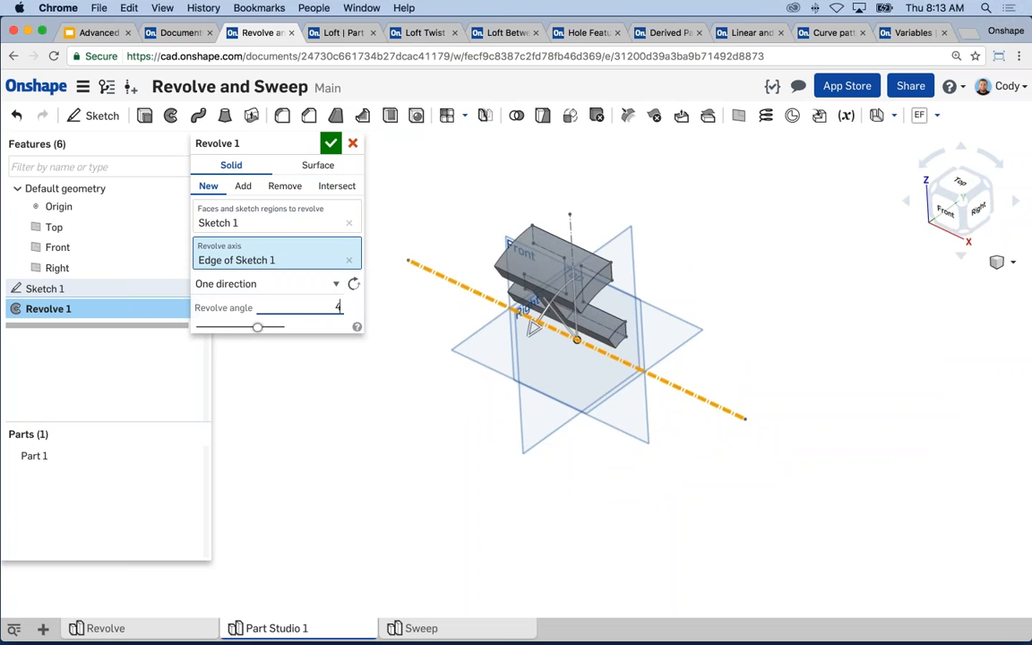
key(Return)
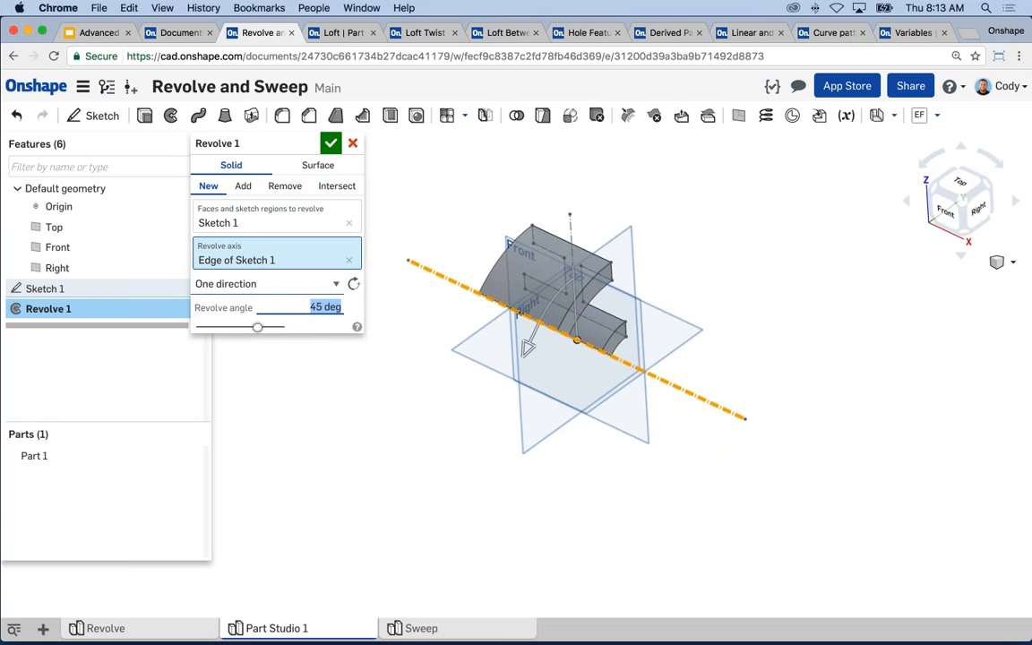
Try the Two directions and Symmetric revolve types on the wheel profile, and cancel the revolve
click(287, 284)
click(281, 311)
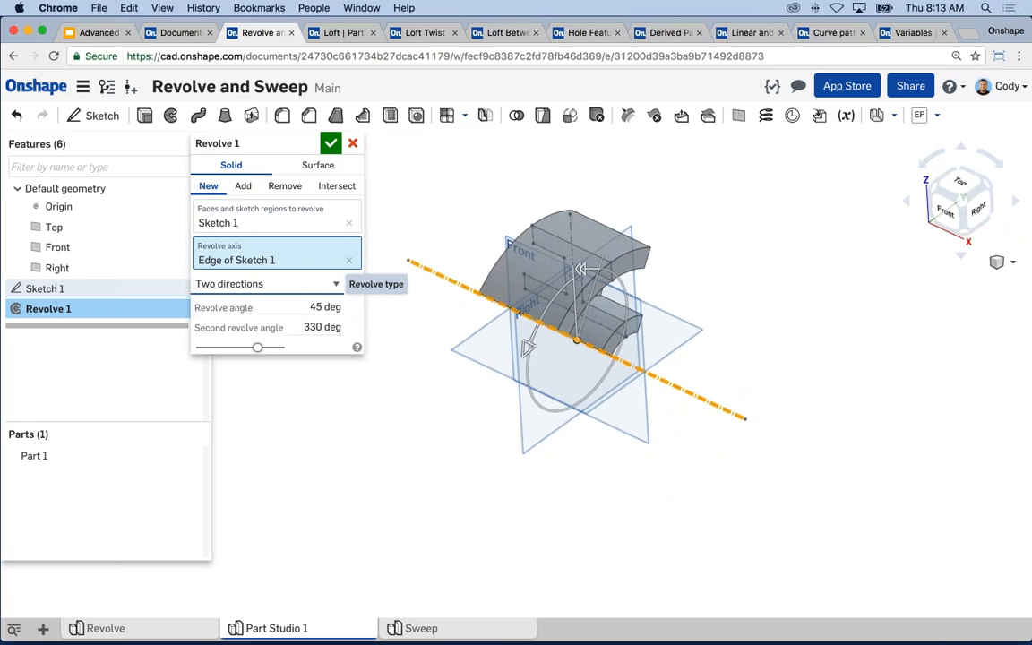
click(292, 286)
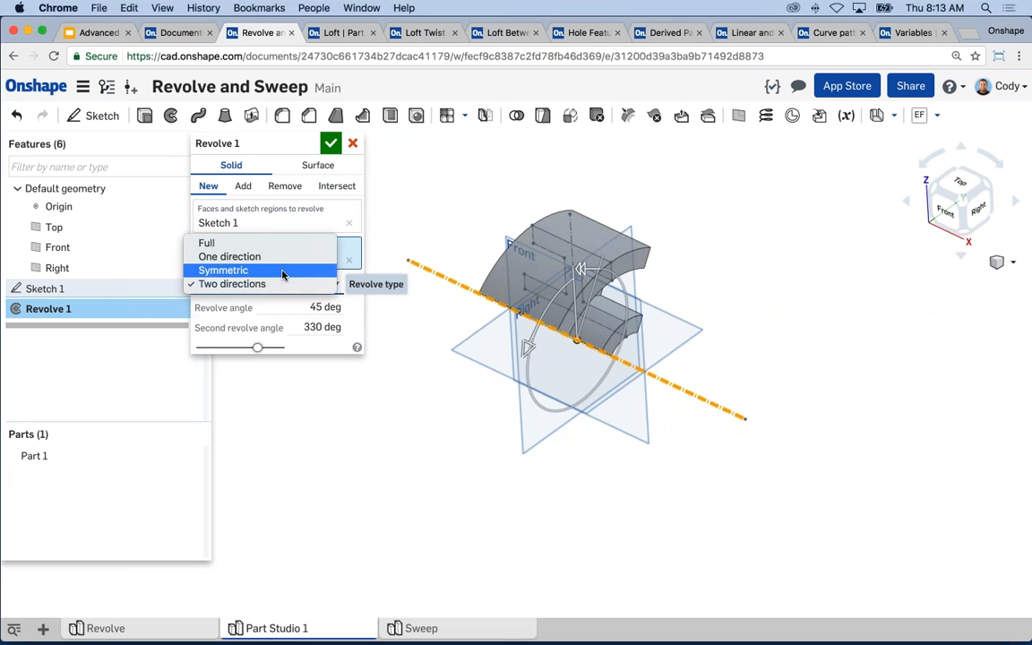
click(283, 270)
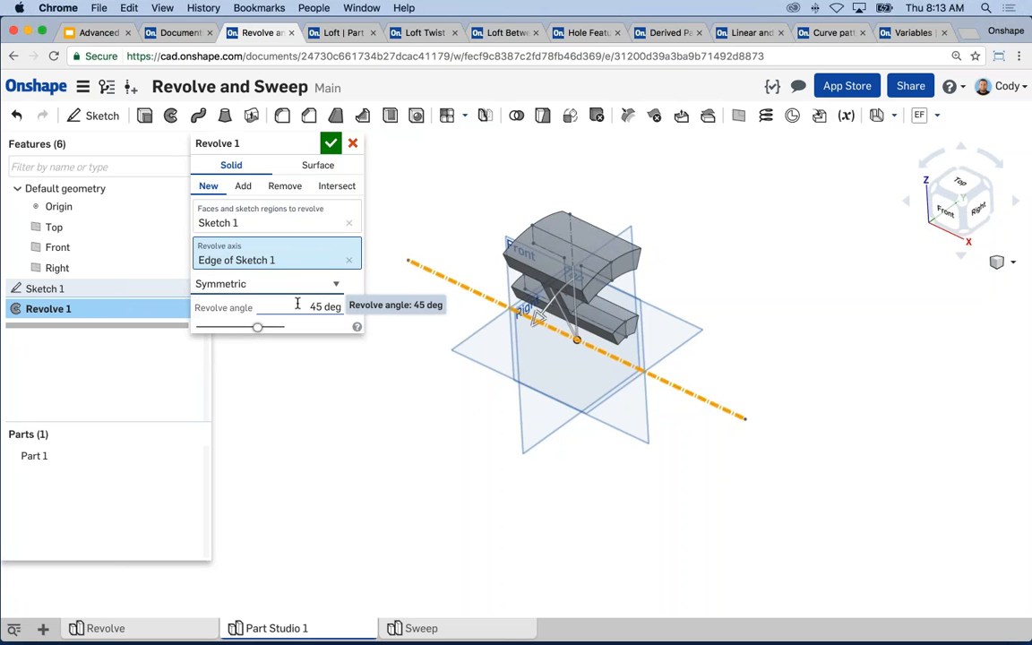
click(352, 146)
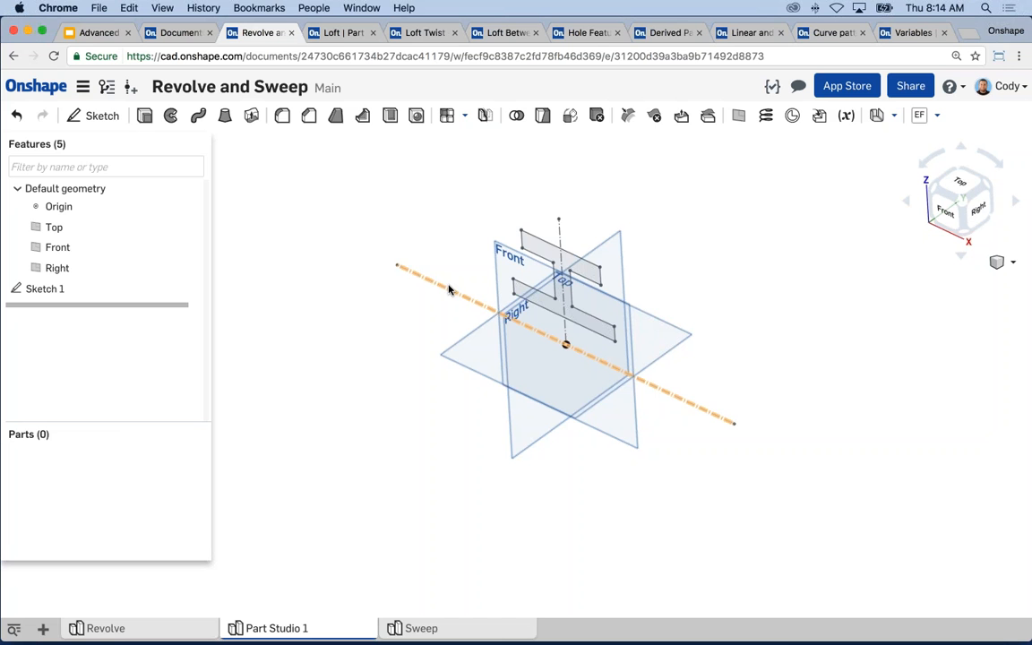
Open the finished Sweep studio, roll it back to before Sweep 1, and examine its U-shaped path sketch and circular profile sketch
click(420, 628)
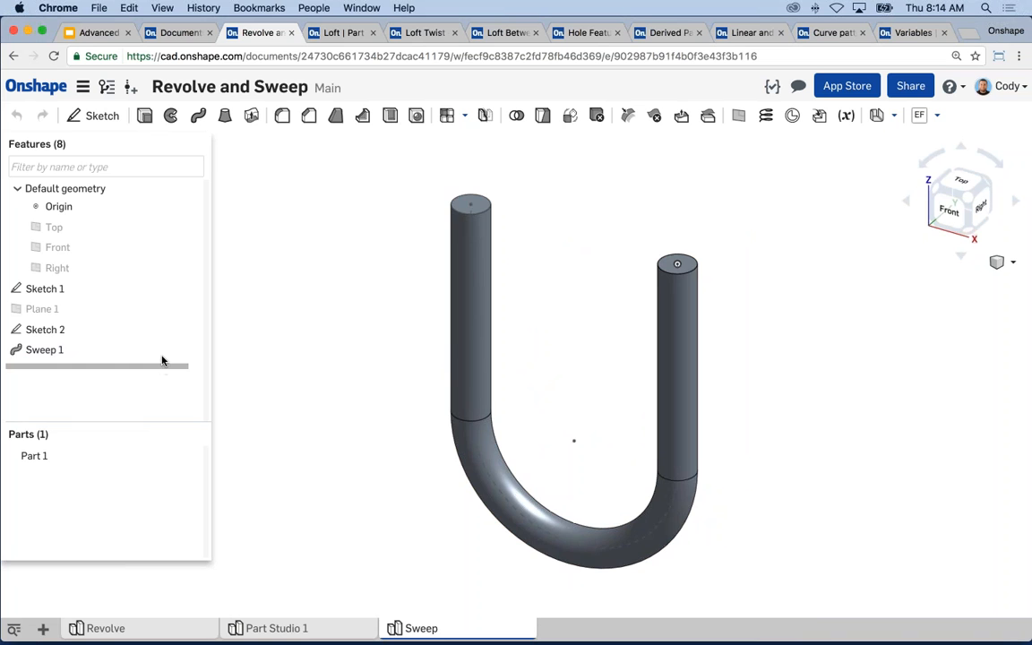
drag(162, 362, 273, 349)
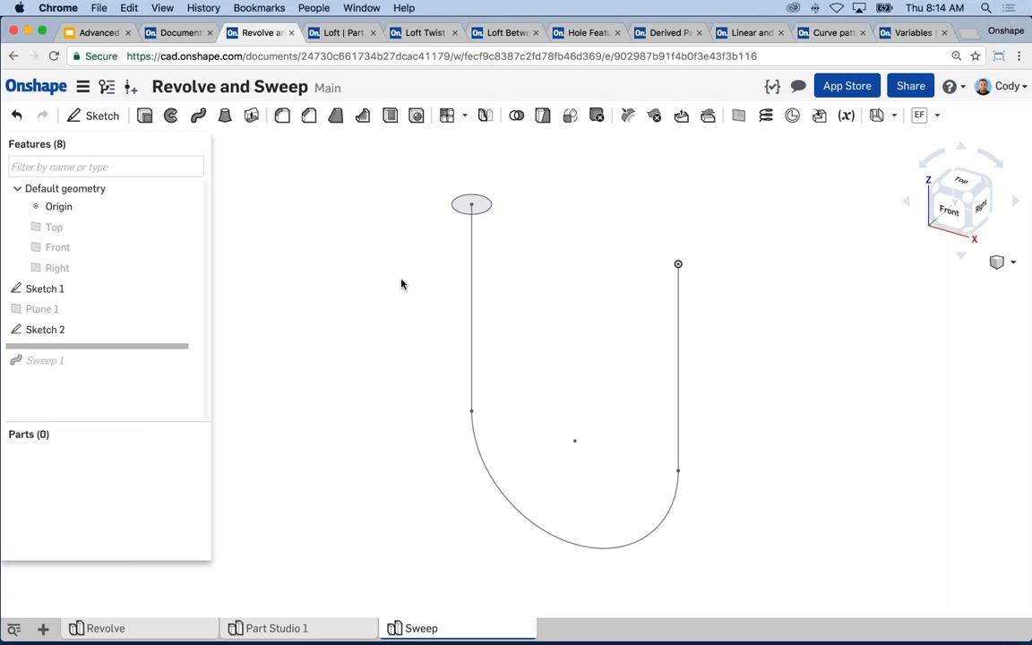
click(73, 295)
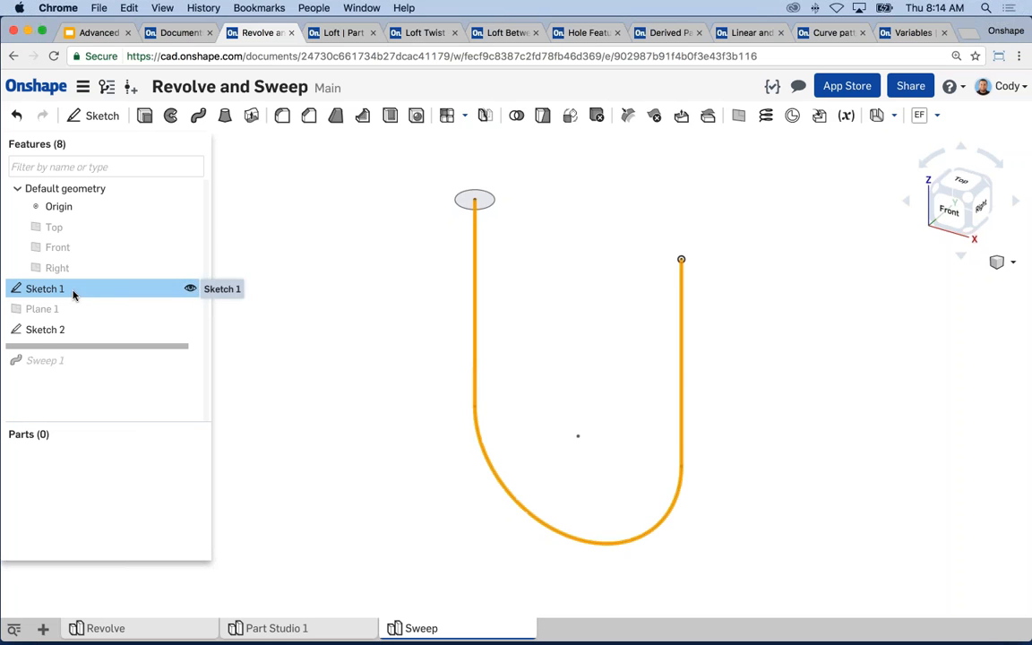
key(n)
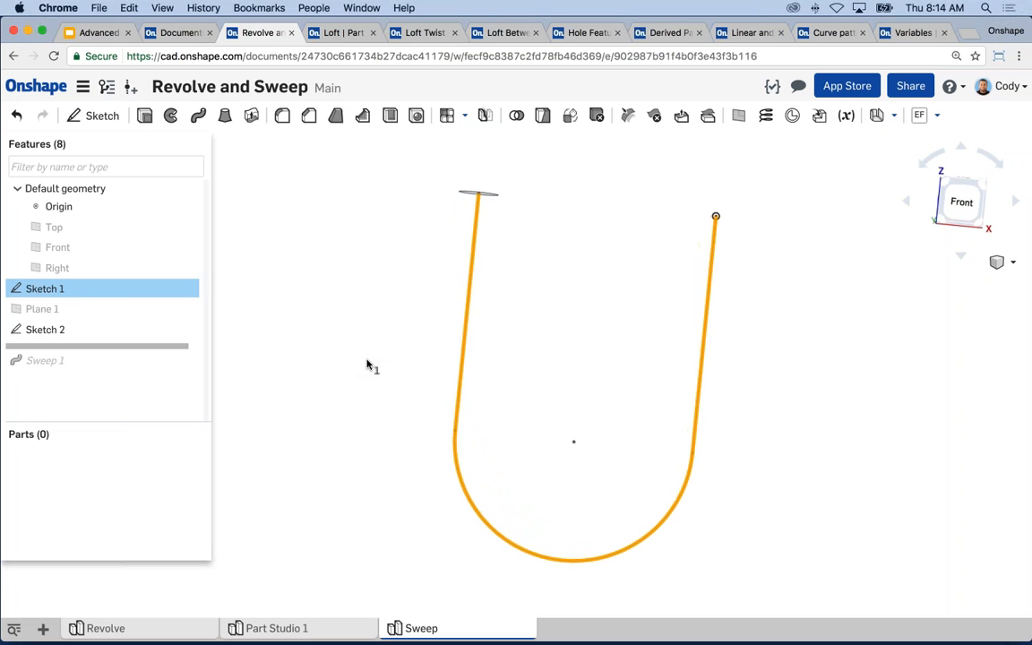
click(171, 330)
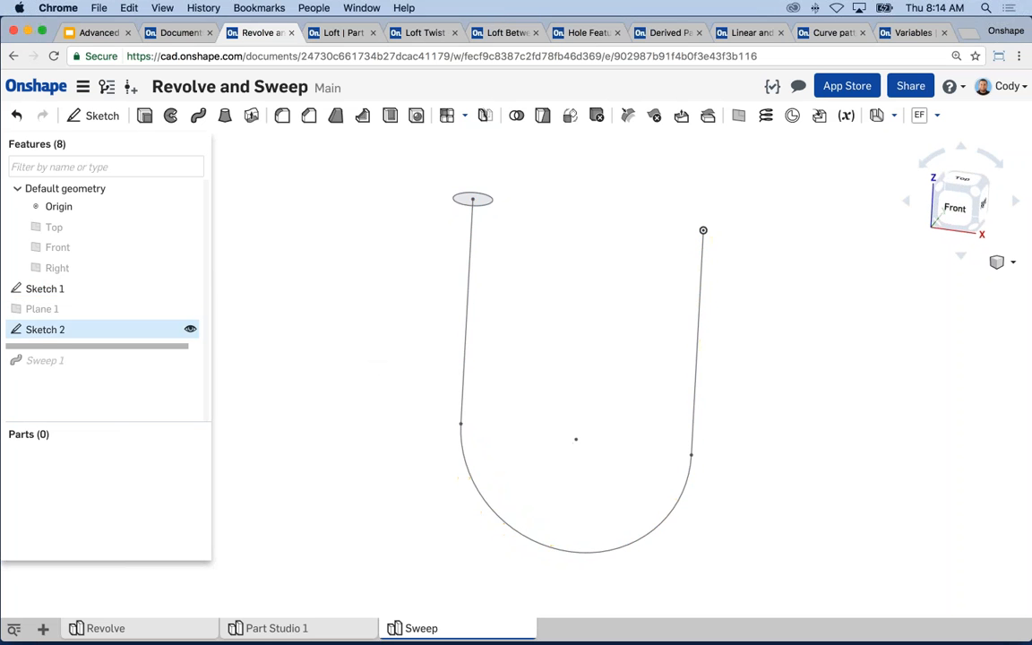
right_drag(276, 241, 291, 293)
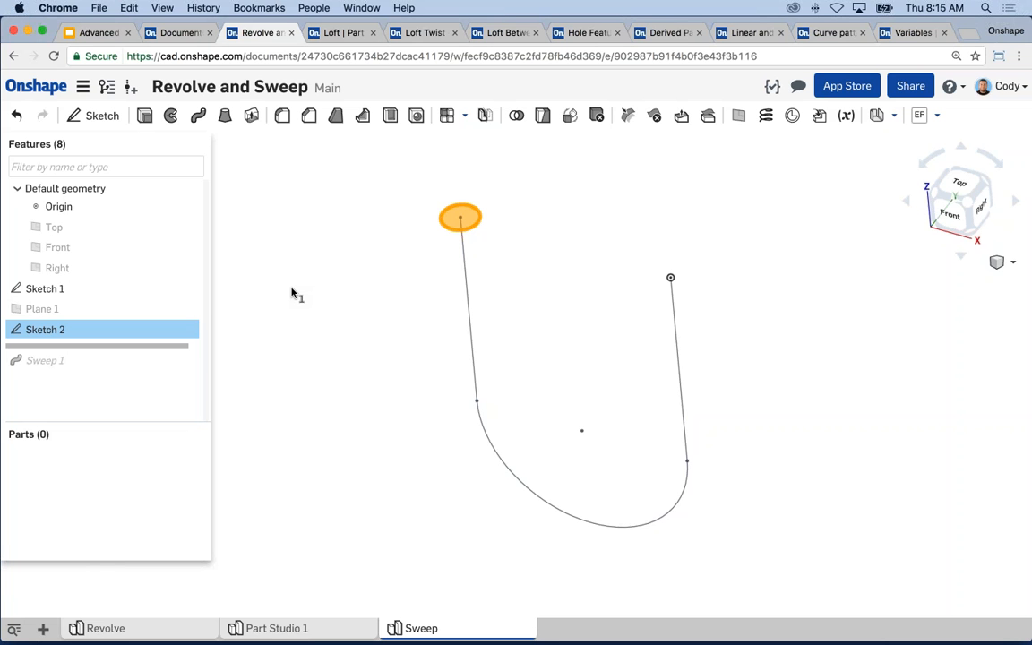
key(space)
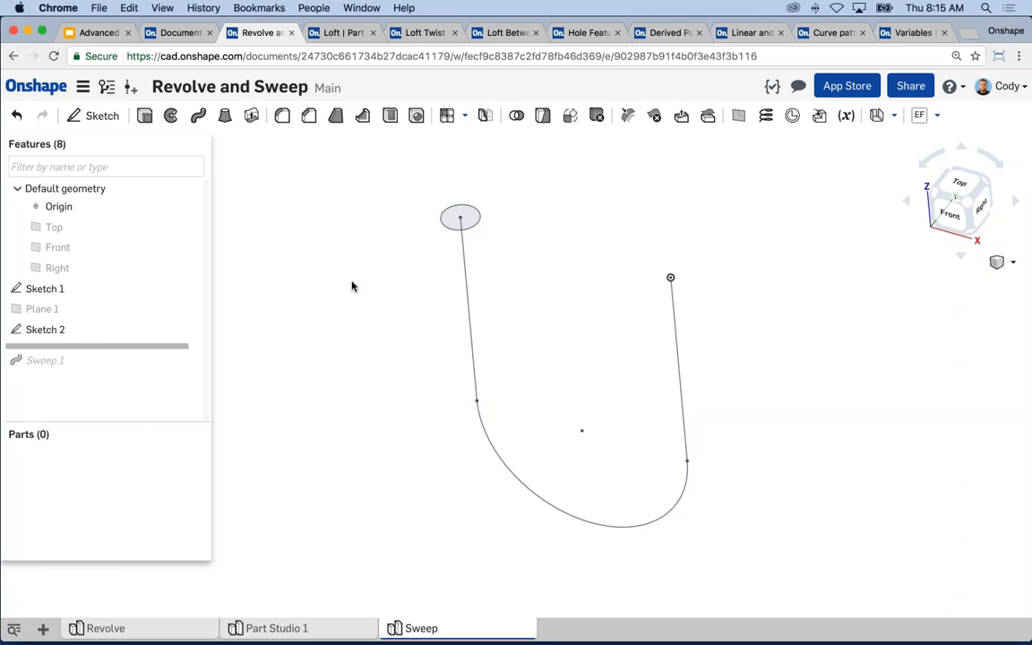
click(76, 330)
click(366, 316)
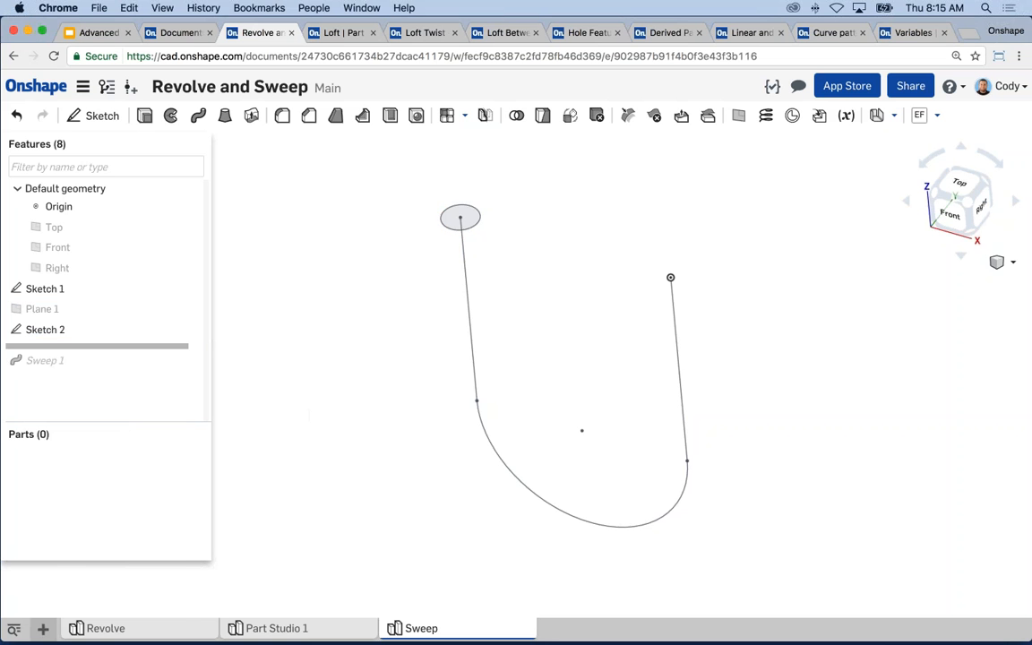
Create a new Part Studio and start a sketch on its Front plane
click(43, 628)
click(89, 518)
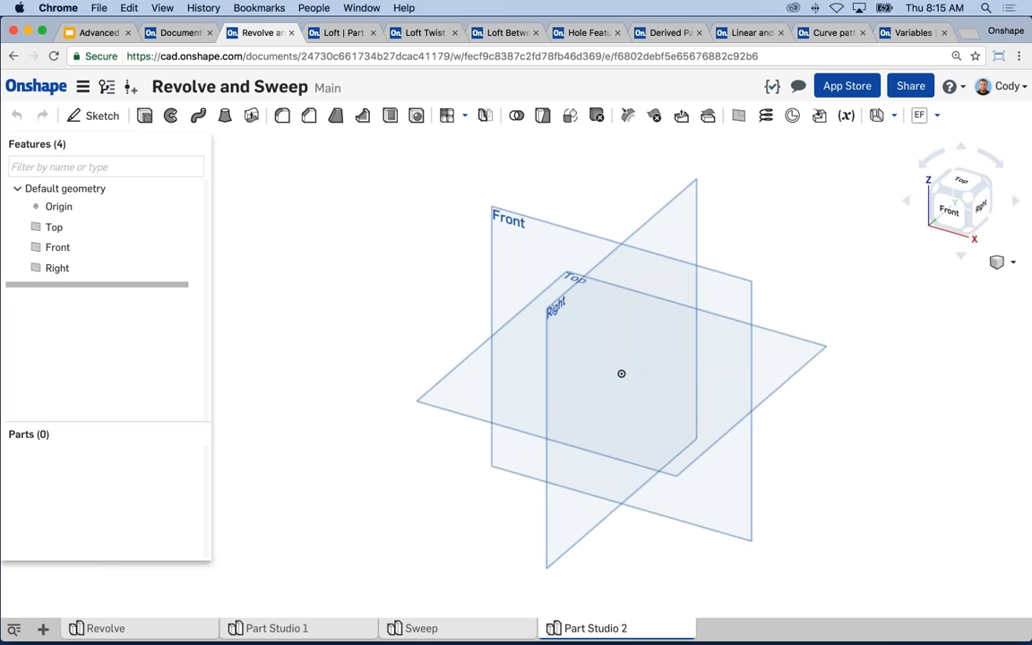
click(537, 233)
key(s)
click(578, 201)
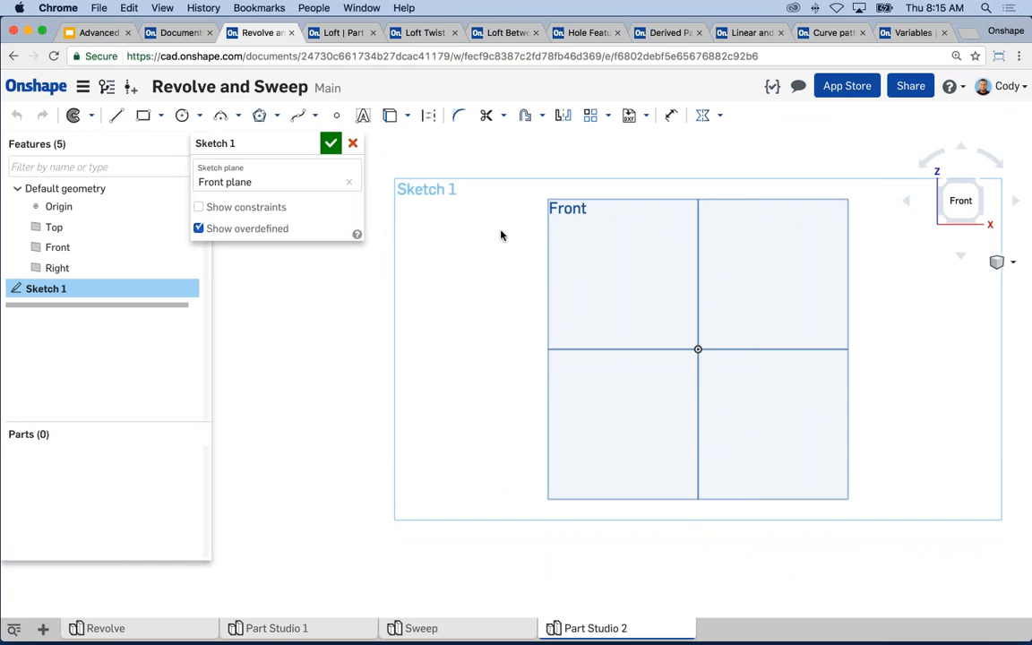
Sketch a vertical line about 3.2 in long straight down from the origin
key(l)
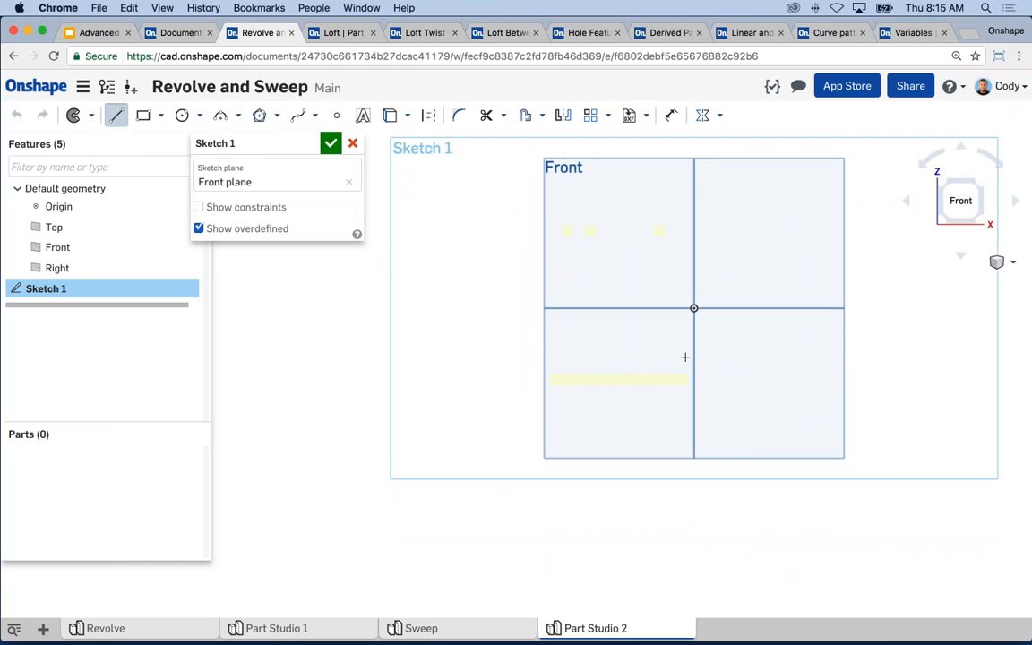
click(694, 308)
click(694, 467)
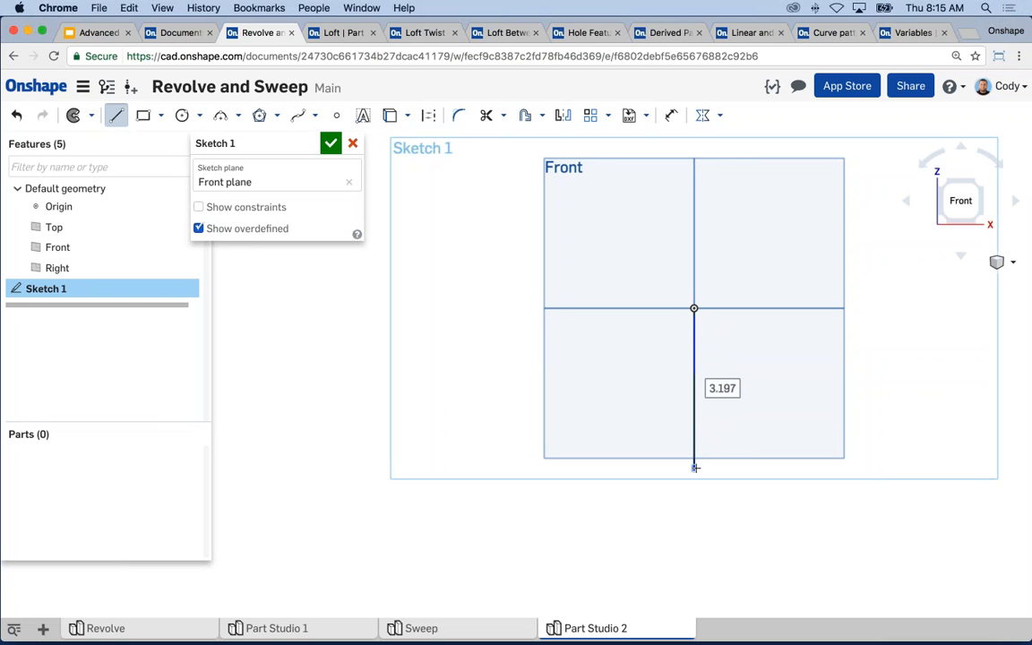
key(Escape)
Add a tangent arc about 3.46 in wide from the line's lower end and a vertical line from its far end up to the origin's height
click(238, 115)
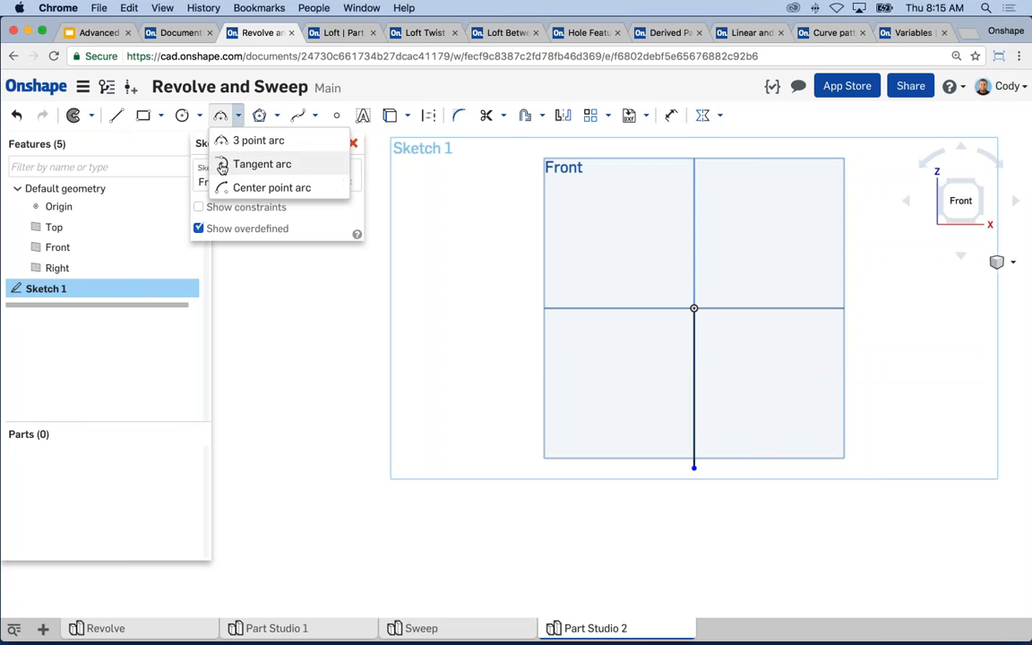
click(222, 165)
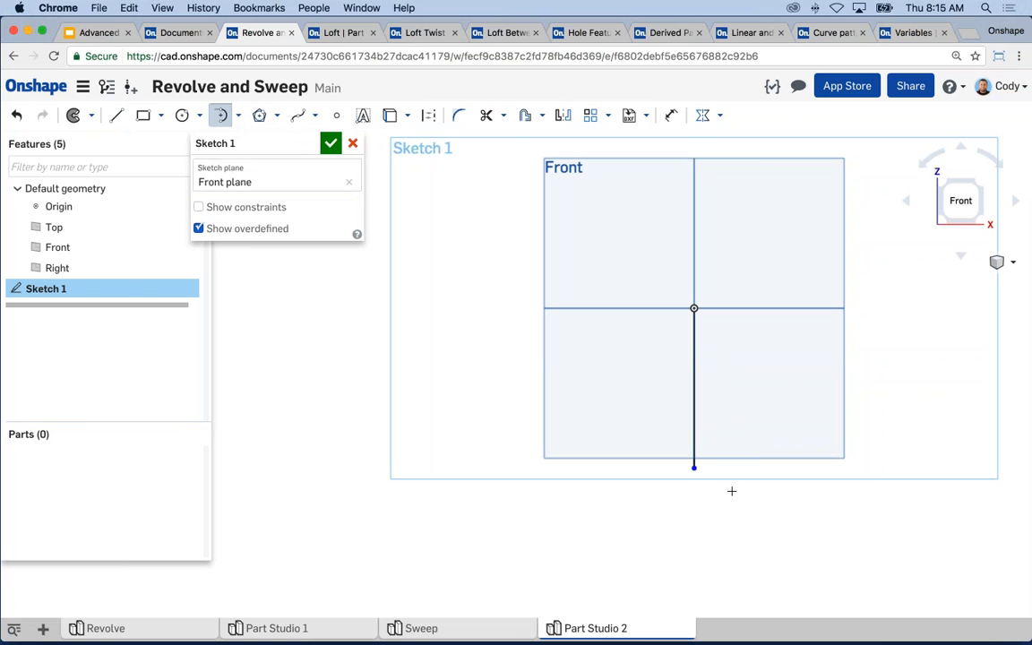
click(693, 467)
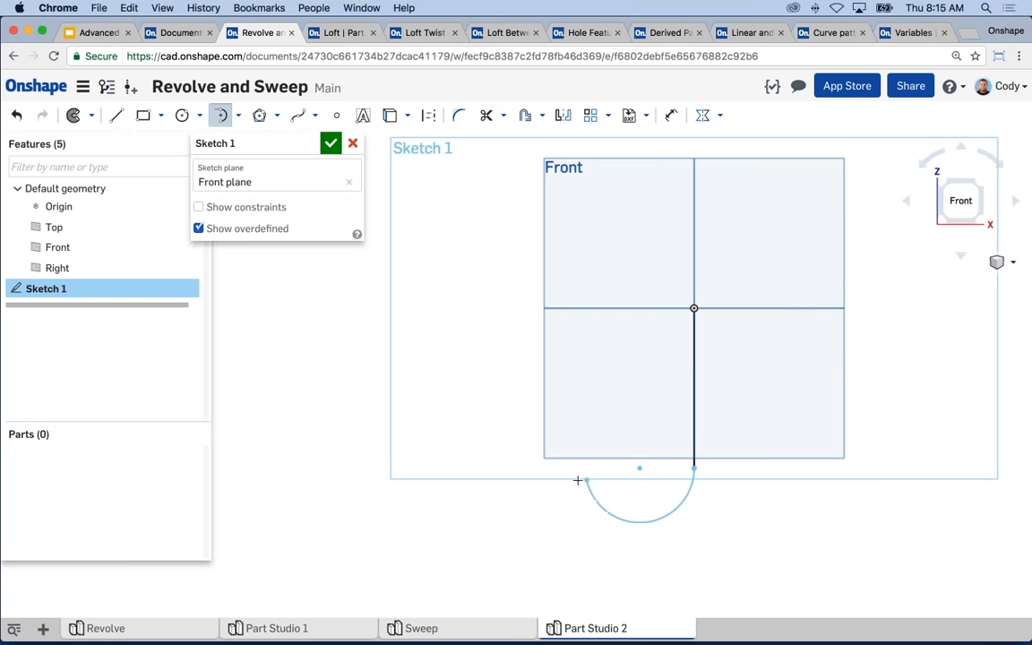
click(522, 466)
key(l)
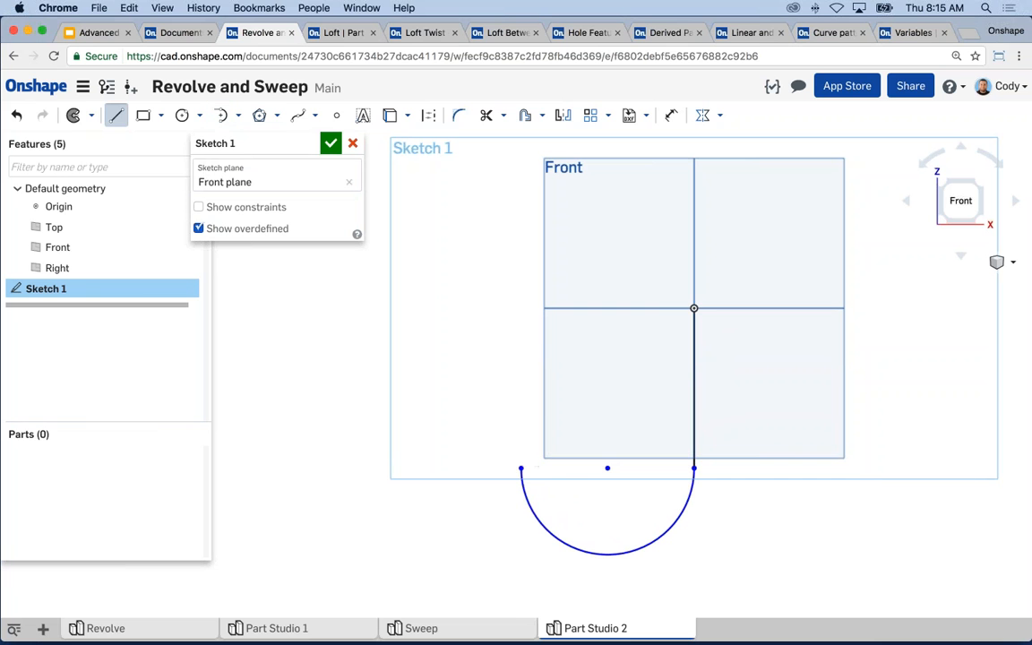
click(520, 467)
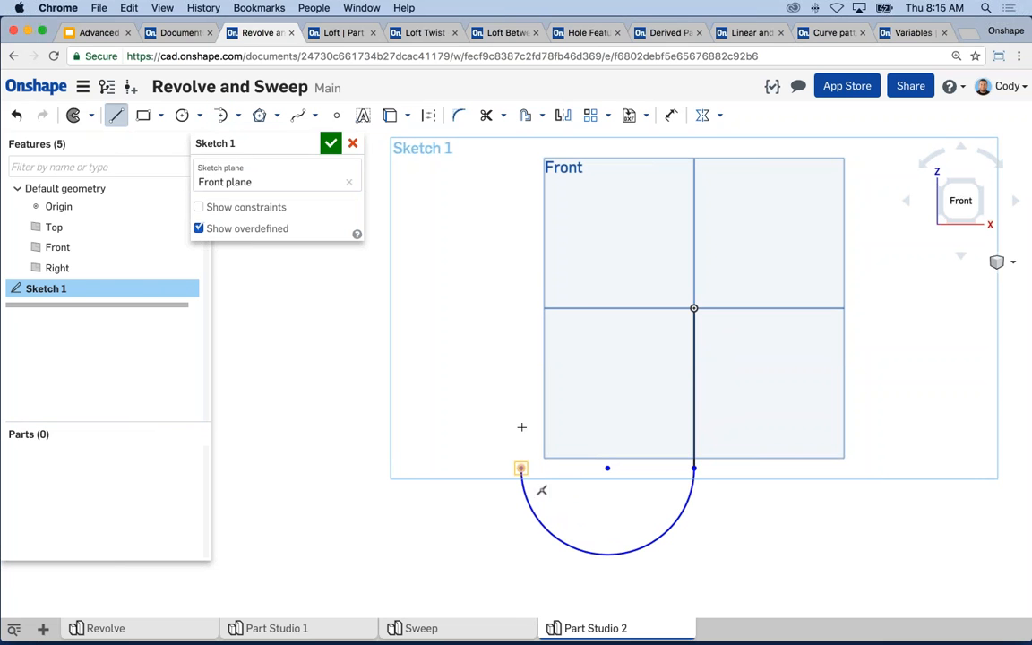
click(520, 308)
key(Escape)
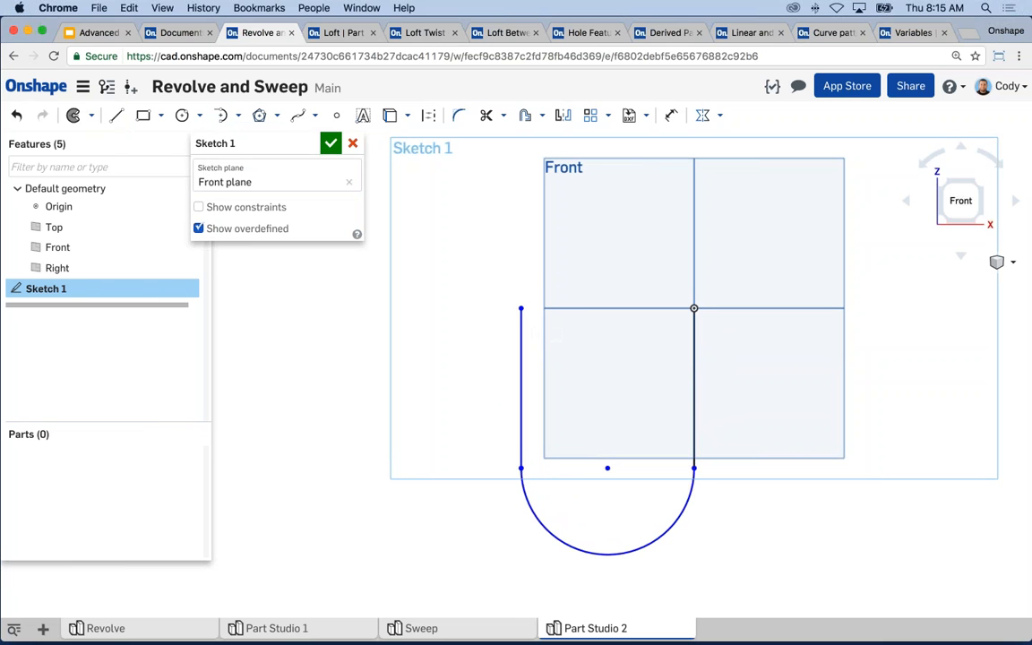
Constrain the second vertical line tangent to the arc
click(523, 475)
click(522, 453)
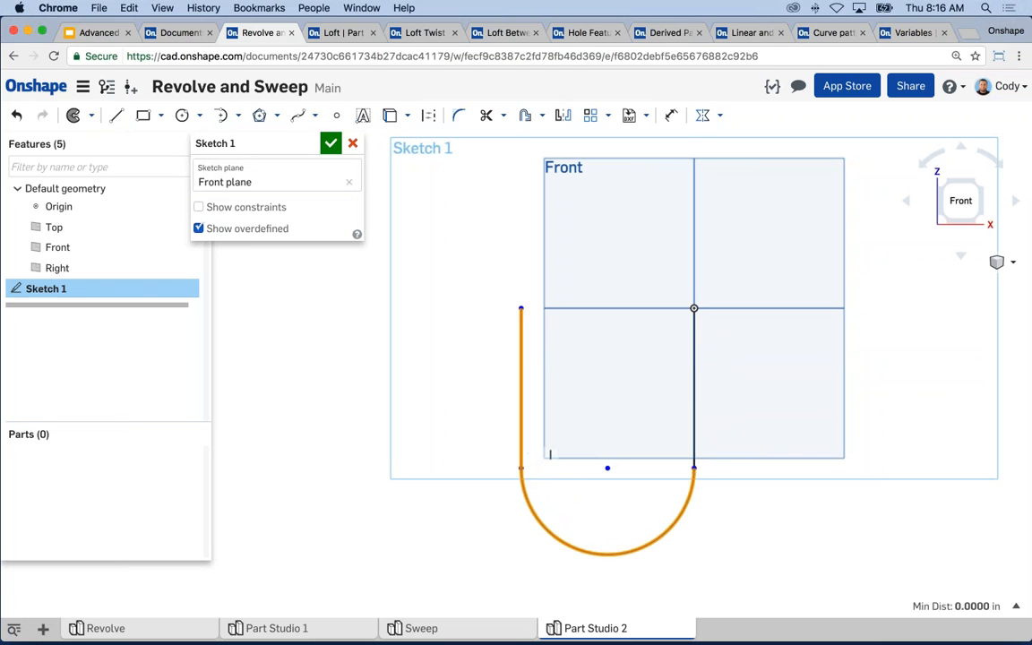
click(550, 454)
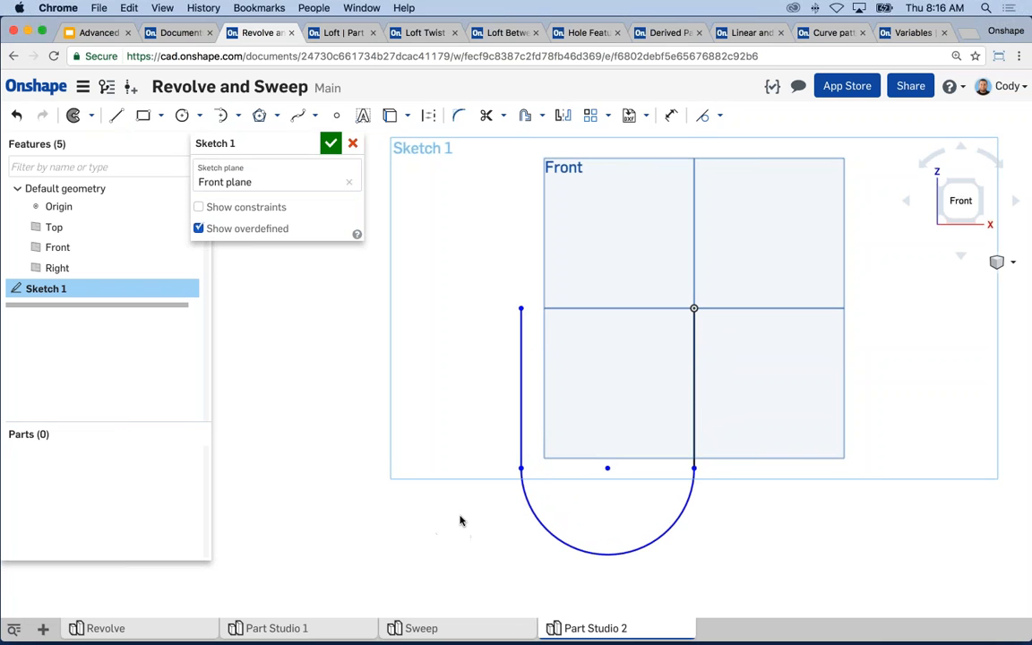
Dimension the horizontal distance between the U's two open ends as 1.5 in
key(u)
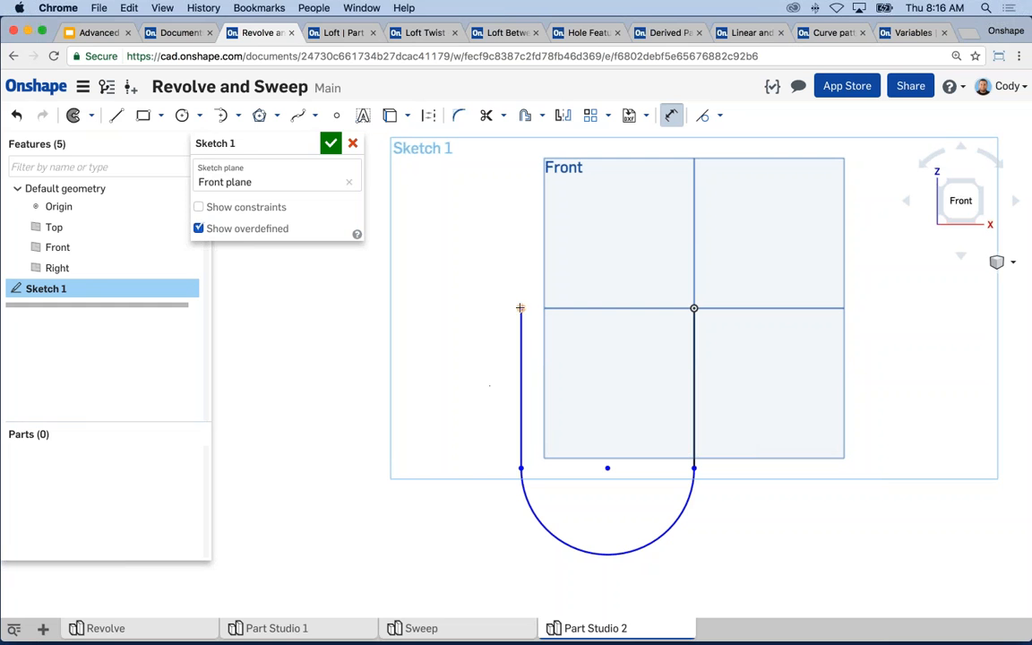
click(693, 308)
click(614, 264)
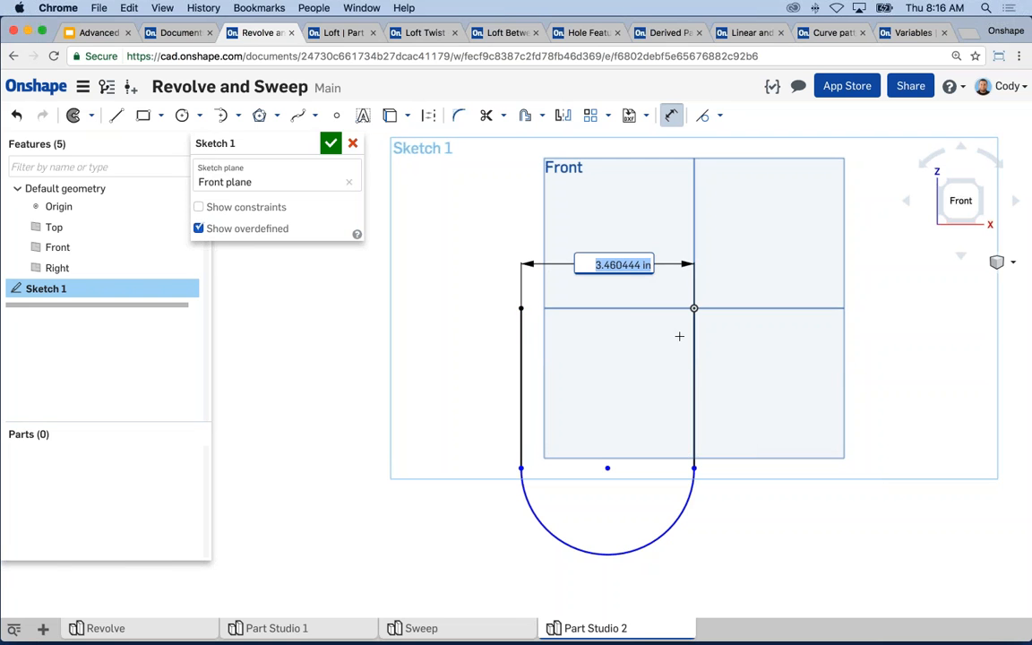
text(1.5)
key(Return)
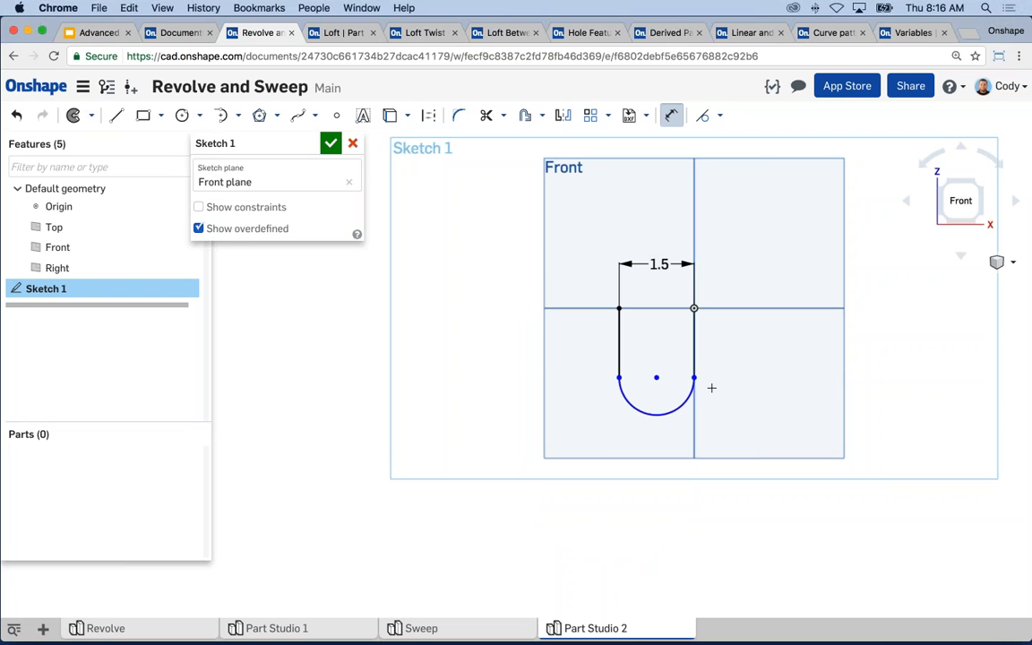
Dimension the vertical distance from the arc's center to the U's open end as 1.5 in and finish the sketch
scroll(657, 378, up, 1)
click(656, 378)
click(616, 304)
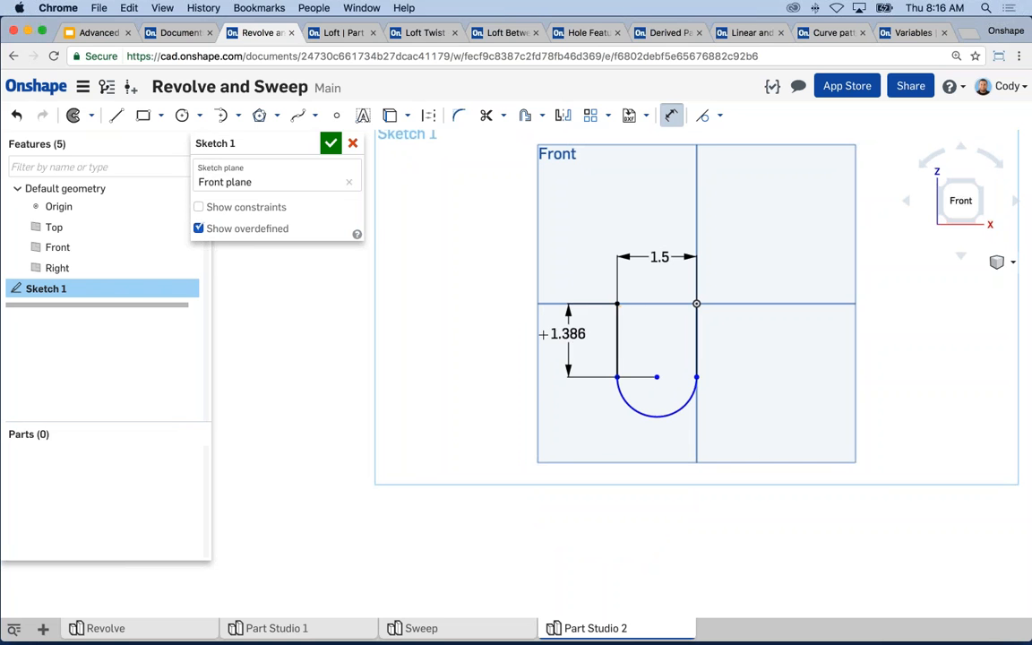
click(506, 334)
text(1.5)
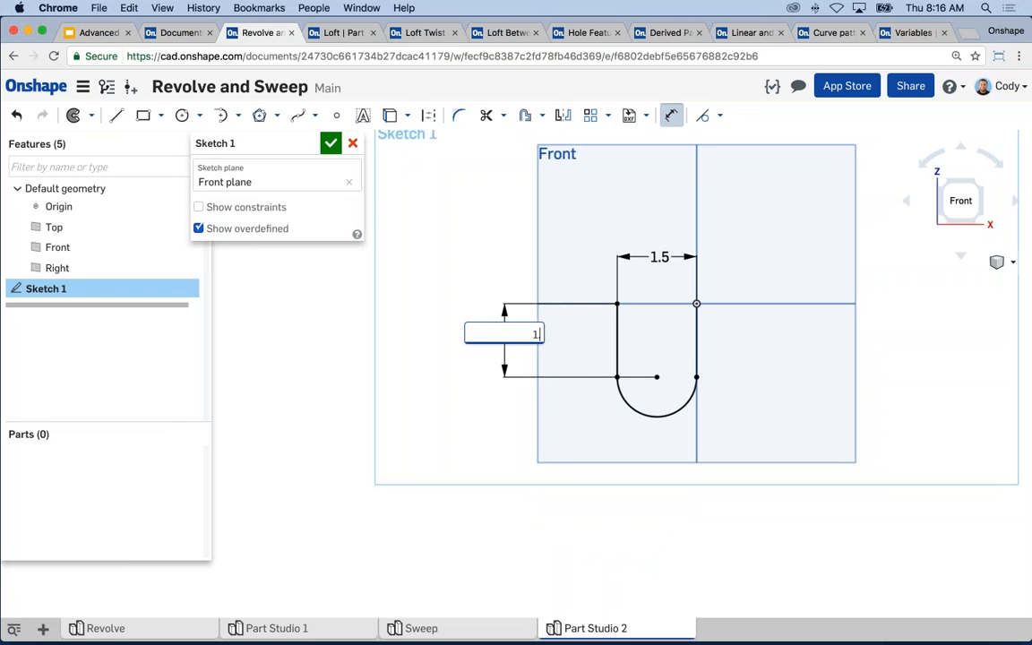
key(Return)
scroll(592, 340, up, 5)
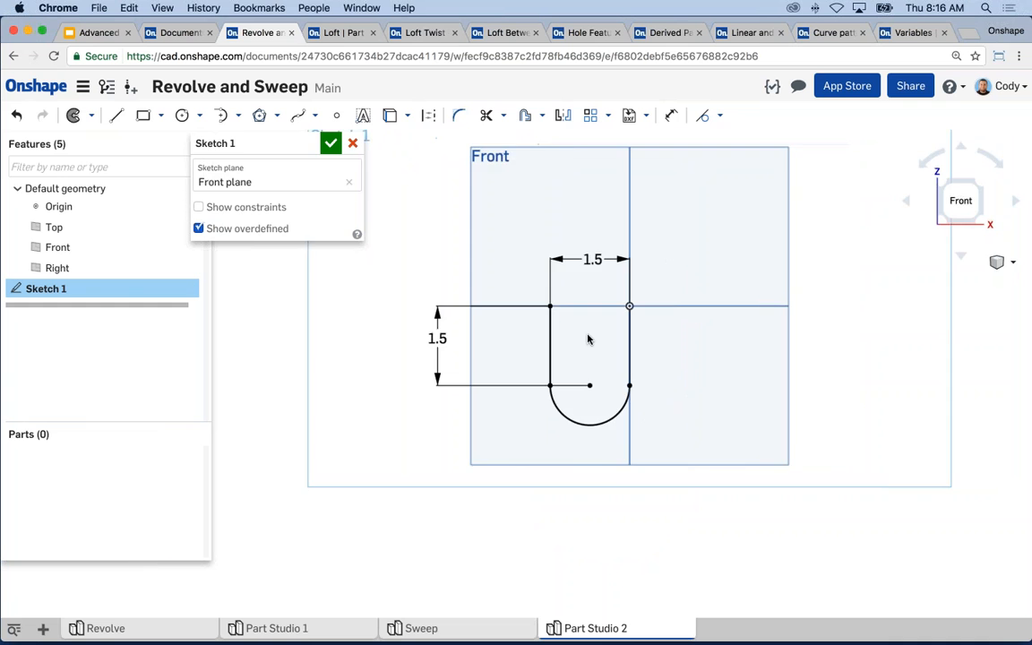
scroll(616, 363, down, 2)
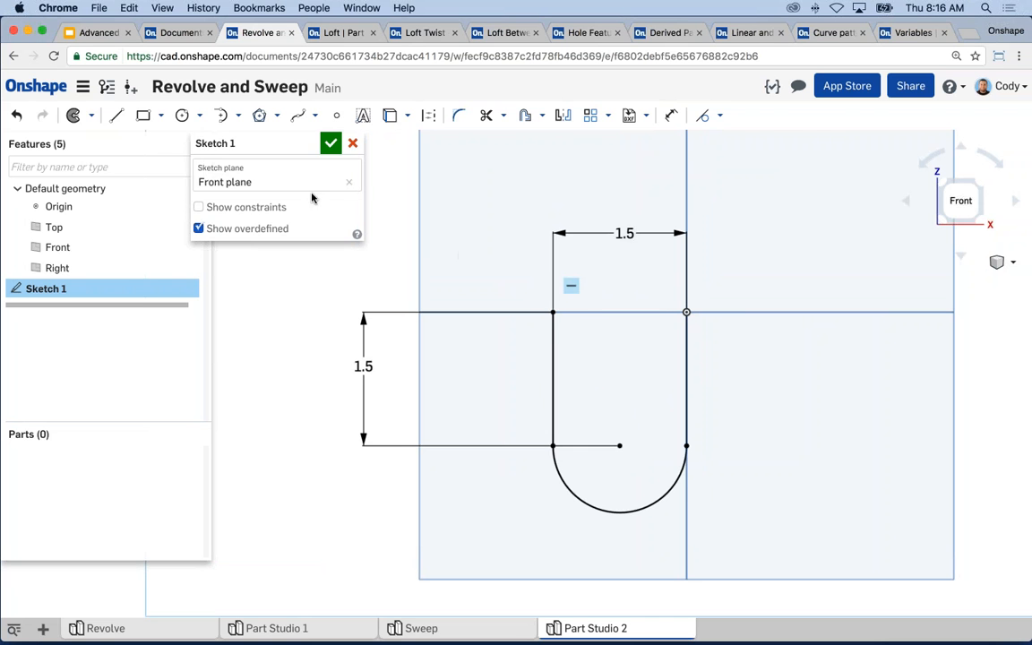
click(331, 144)
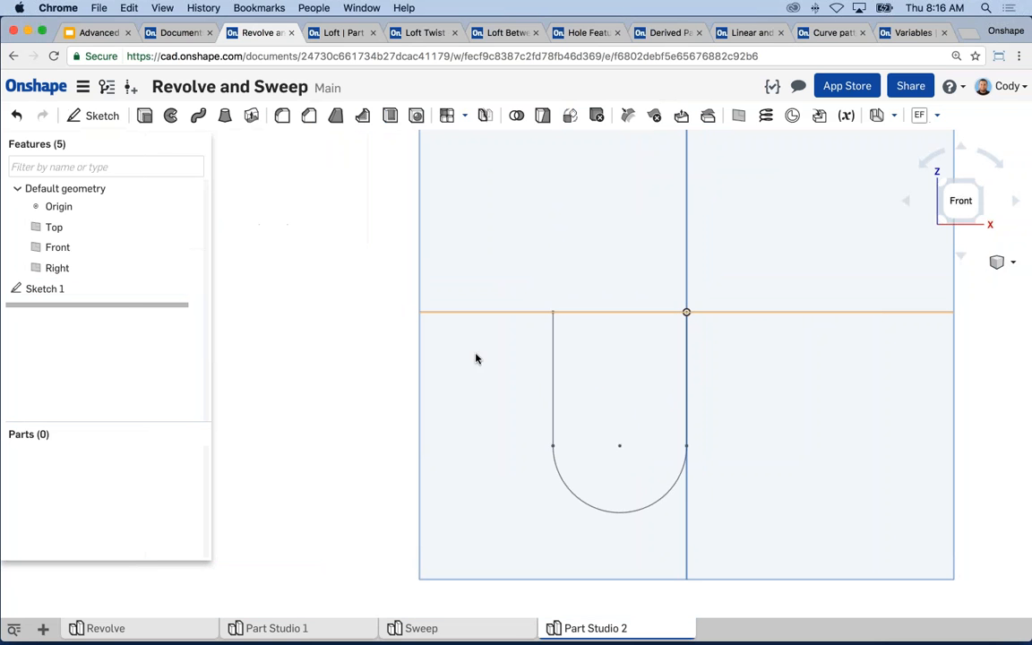
Select the U-shaped path sketch, view it from an angle, and hide the default planes
click(67, 287)
right_drag(334, 387, 310, 358)
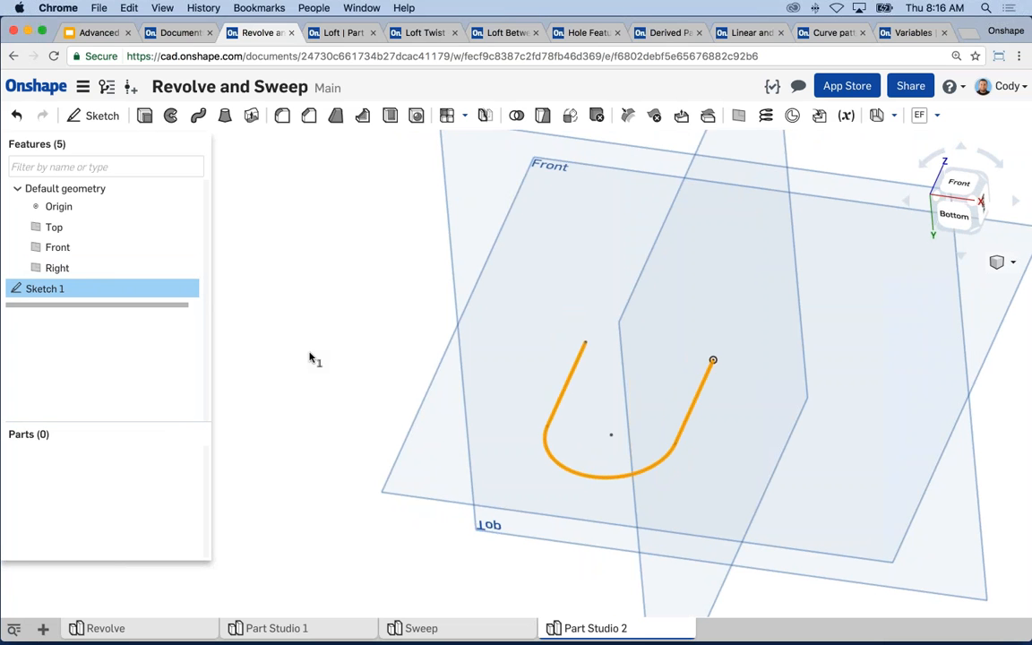
middle_drag(447, 310, 372, 315)
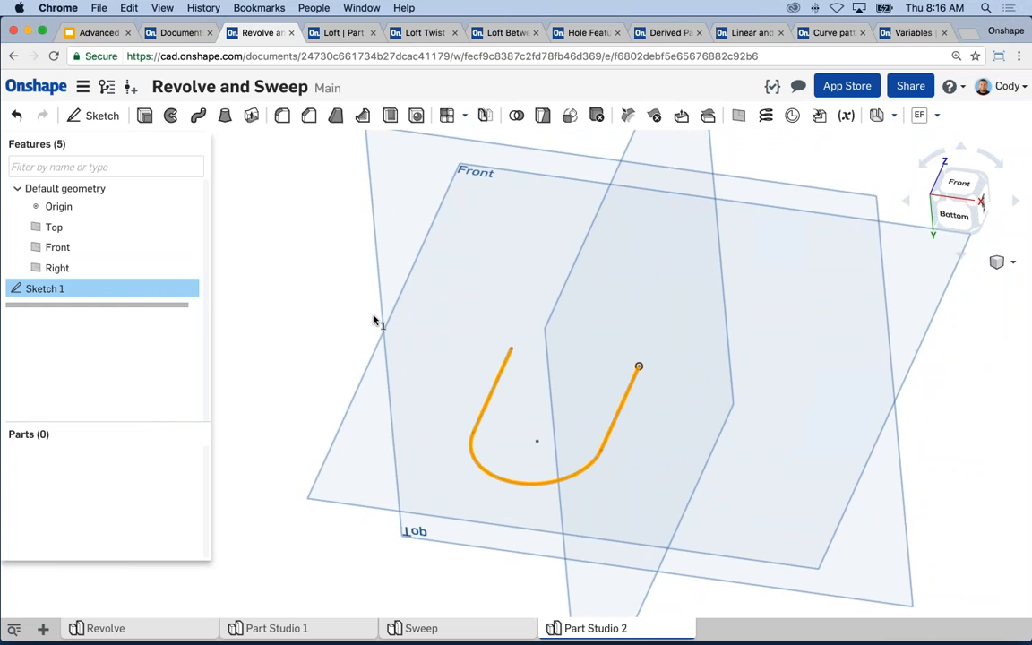
key(p)
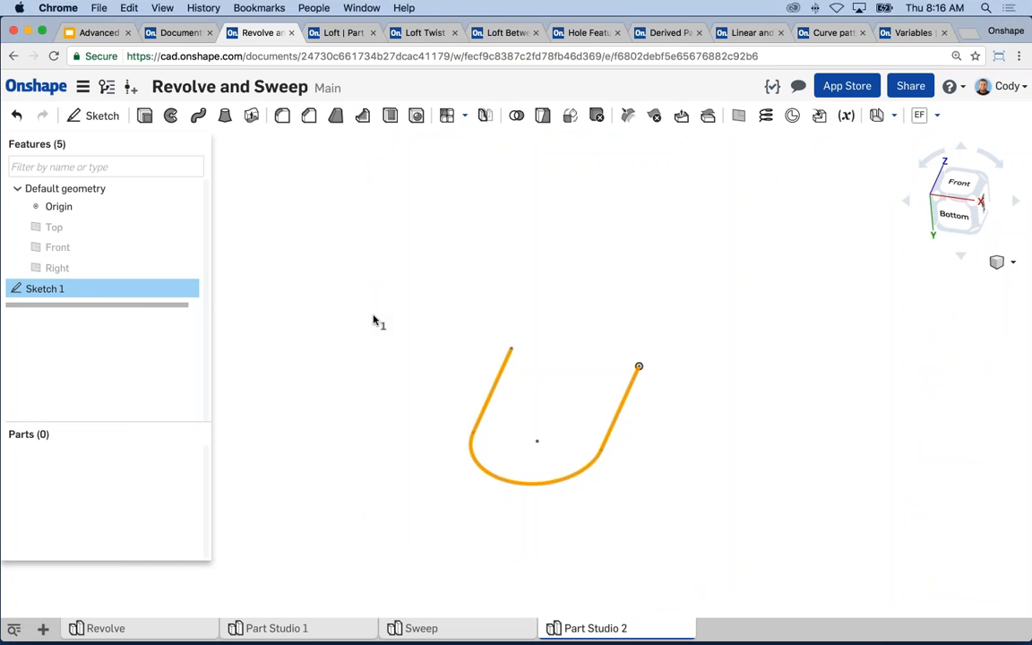
Display the Top plane, check its position against the U-shaped path's open ends from an angle, and hide it again
key(space)
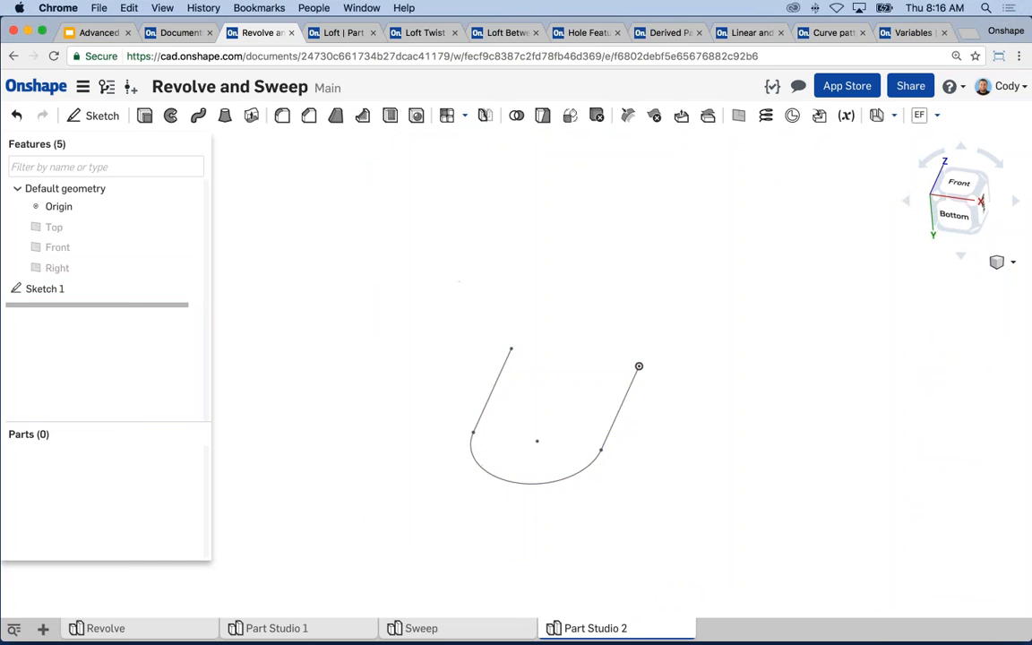
middle_drag(579, 307, 594, 281)
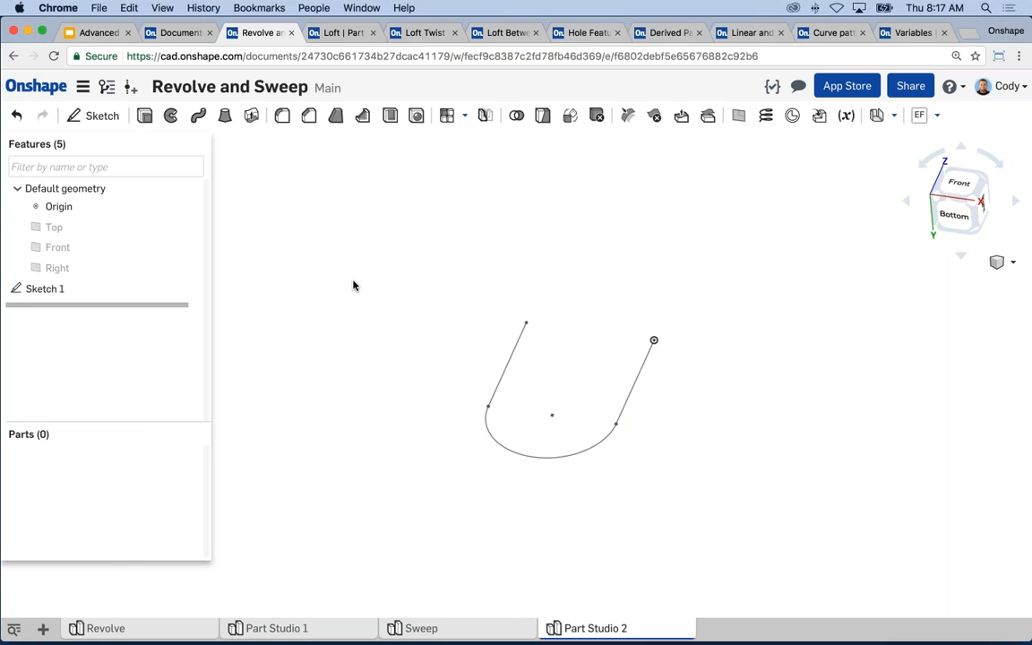
mouse_move(383, 287)
right_down()
mouse_move(500, 238)
mouse_move(603, 271)
mouse_move(654, 255)
mouse_move(603, 235)
mouse_move(556, 259)
mouse_move(543, 251)
right_up()
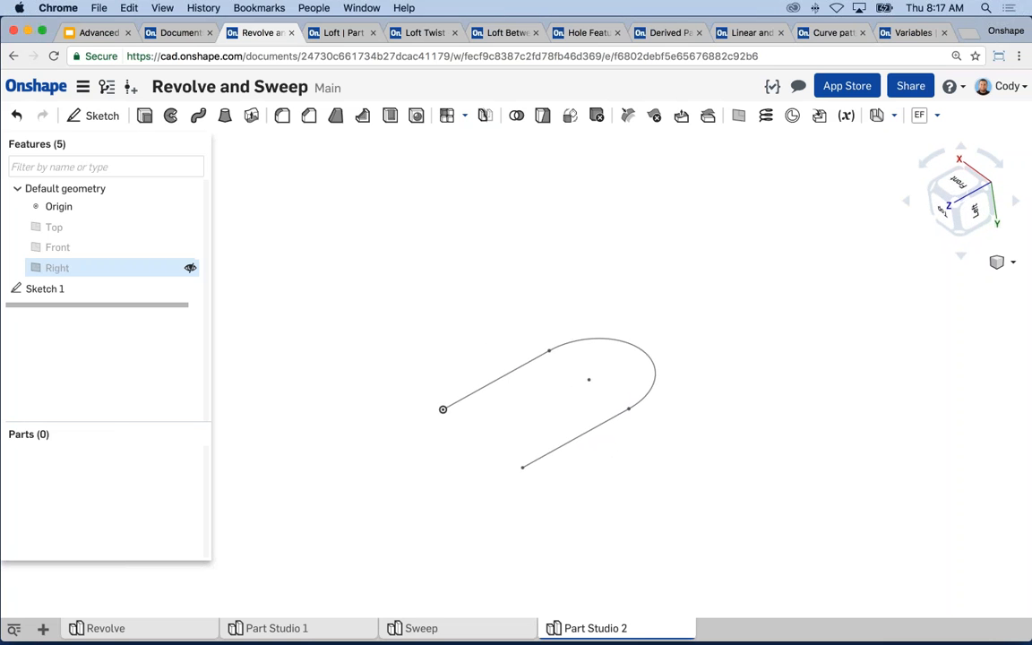
click(186, 268)
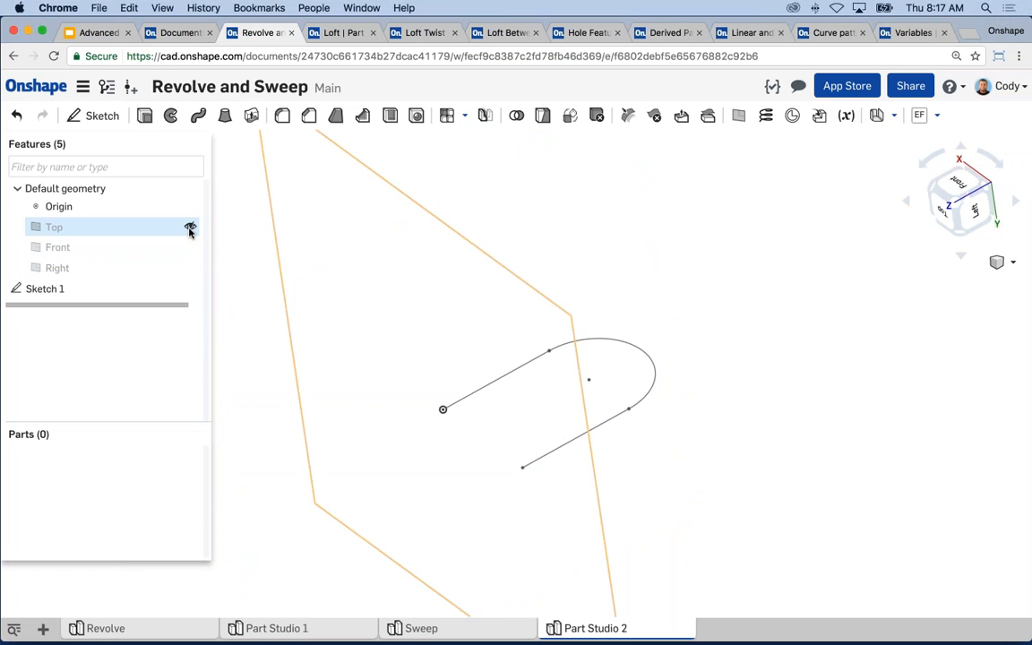
click(189, 229)
right_drag(354, 283, 331, 288)
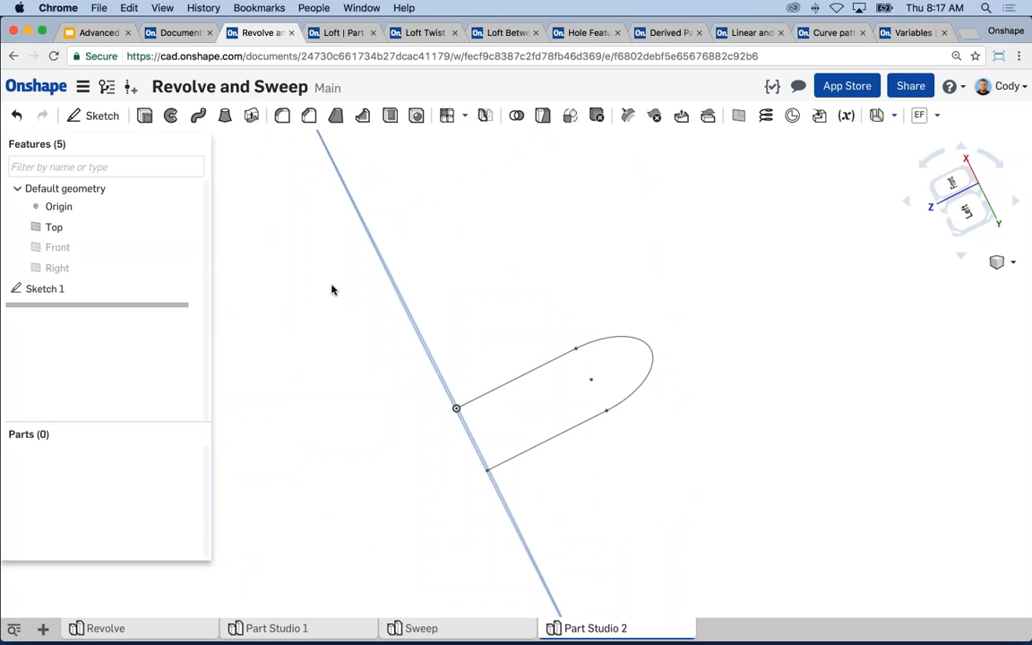
right_drag(331, 288, 366, 286)
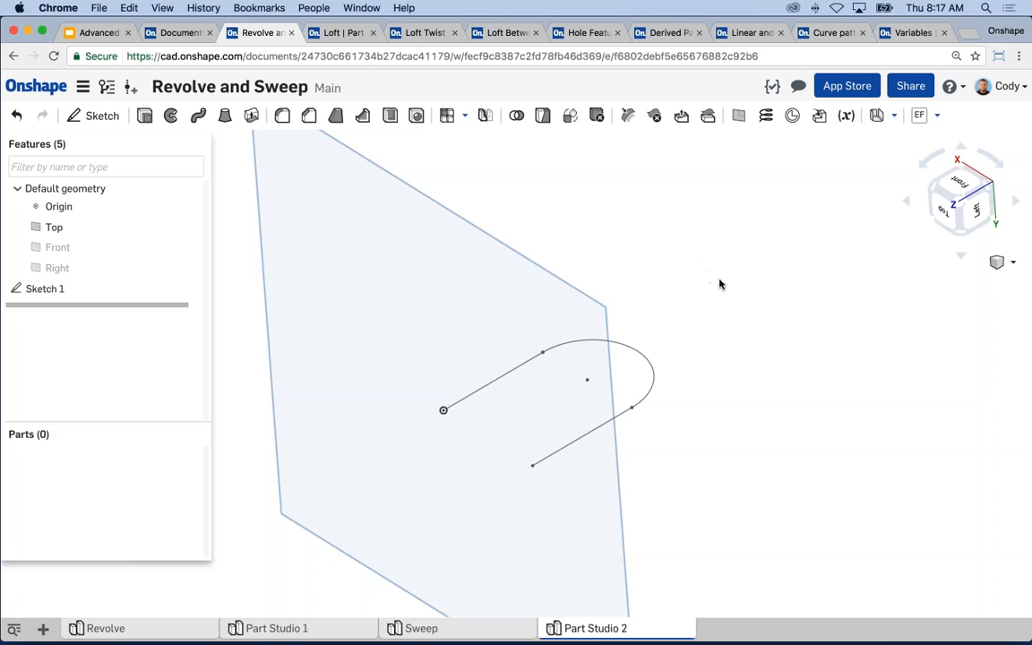
click(189, 226)
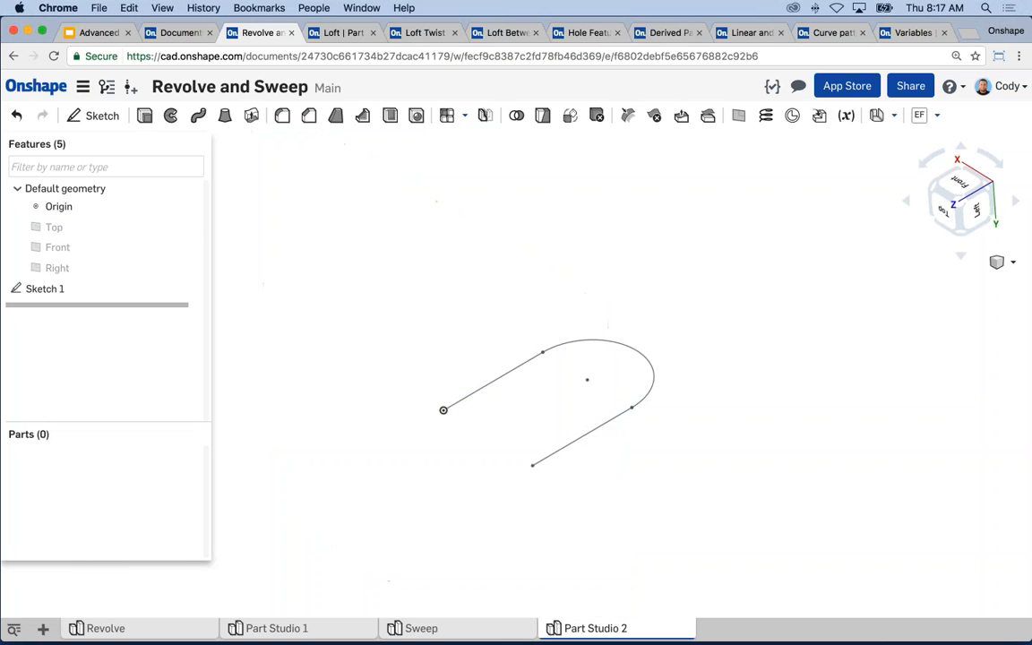
Hide the origin so only the U-shaped path sketch is displayed
middle_drag(421, 336, 448, 301)
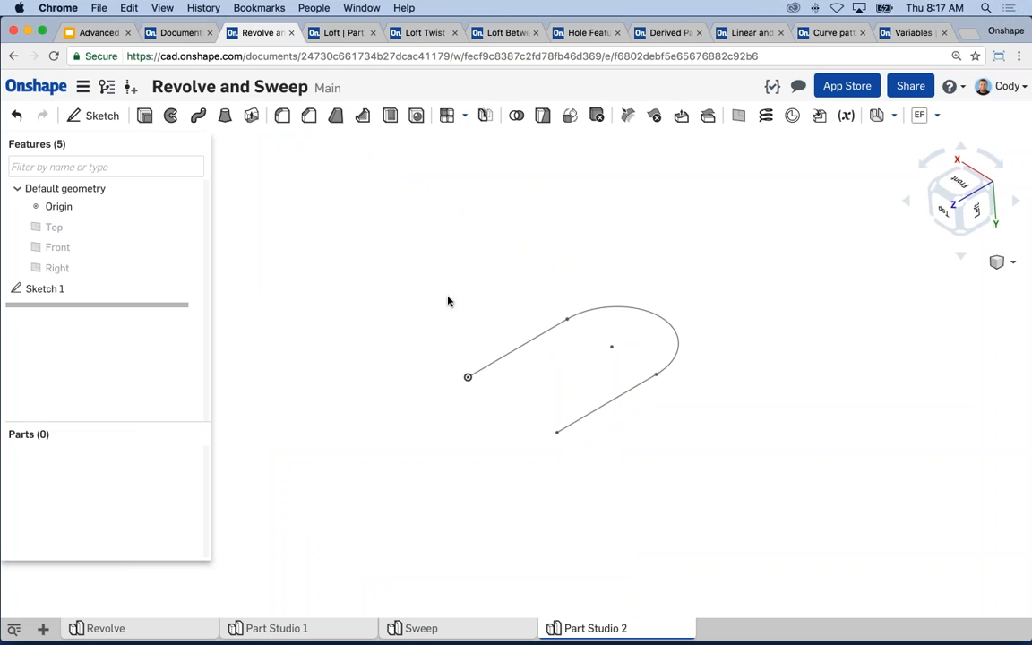
click(191, 206)
scroll(480, 323, up, 5)
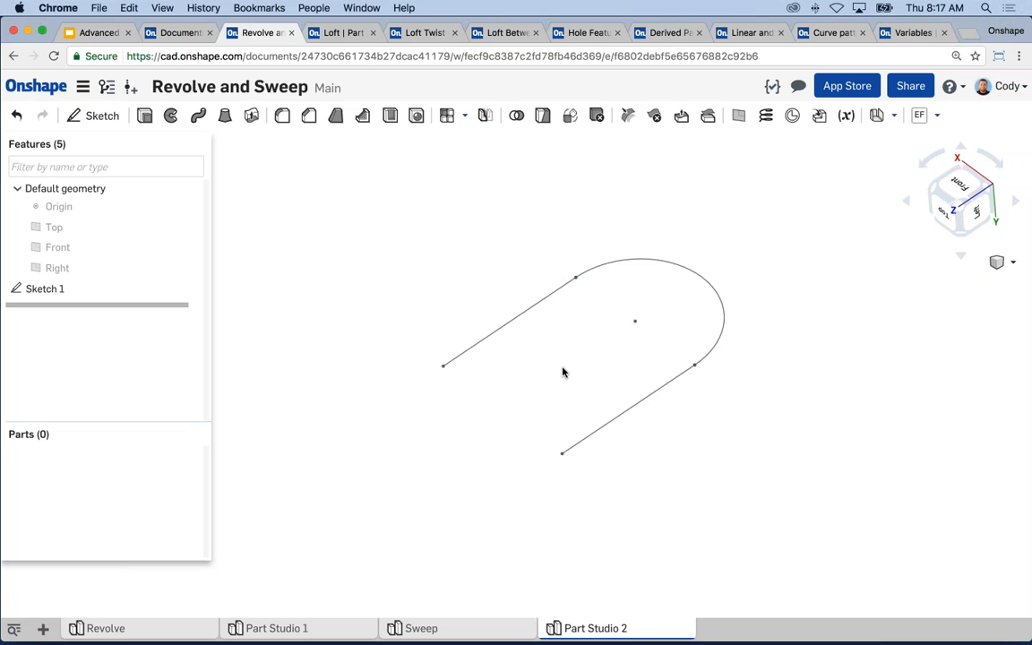
mouse_move(563, 366)
right_down()
mouse_move(567, 352)
mouse_move(573, 385)
right_up()
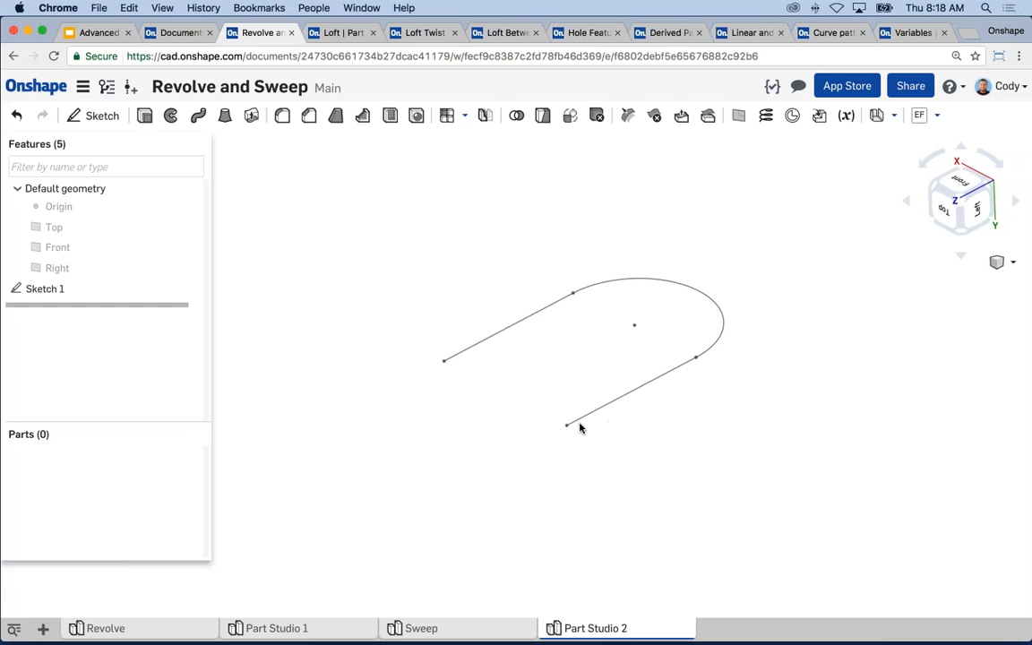
scroll(580, 428, up, 3)
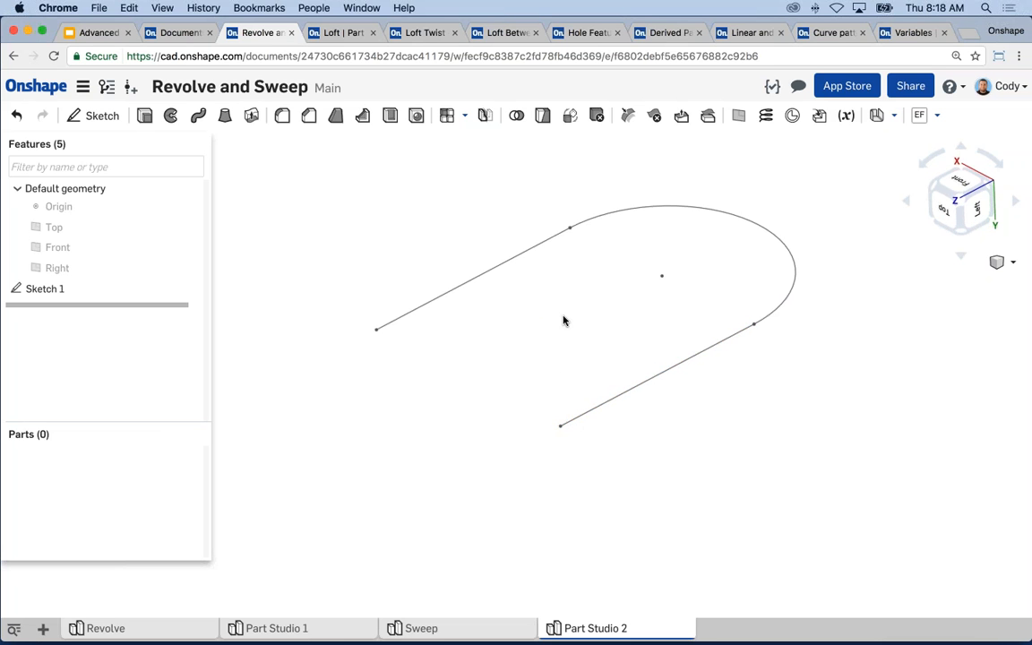
middle_drag(604, 288, 623, 325)
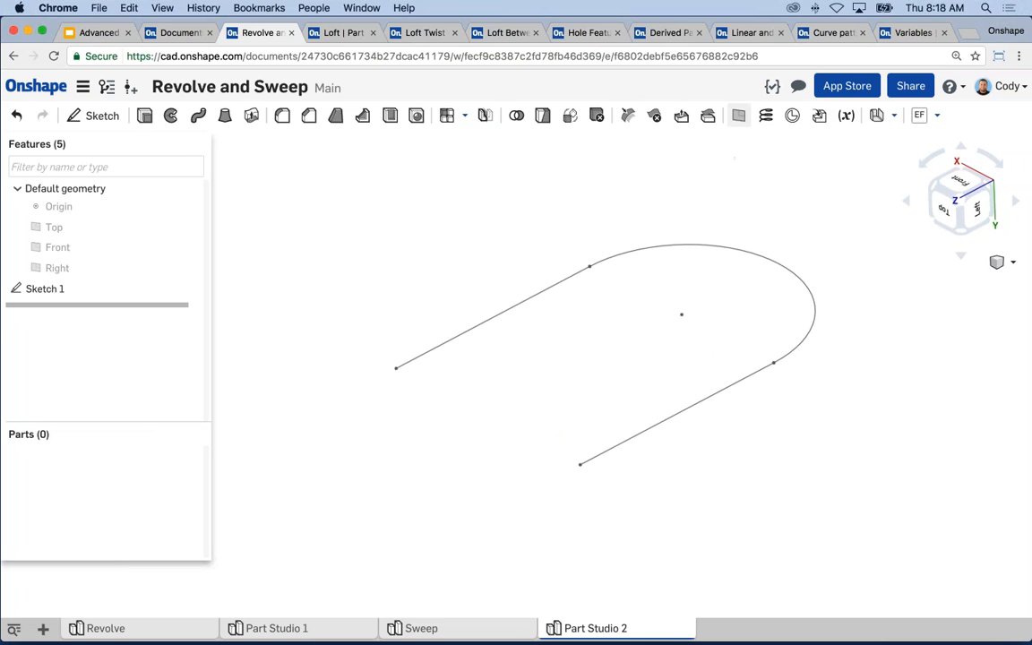
Try out a Curve Point plane from the U's straight line without the origin and that line's open endpoint, and cancel it
click(739, 118)
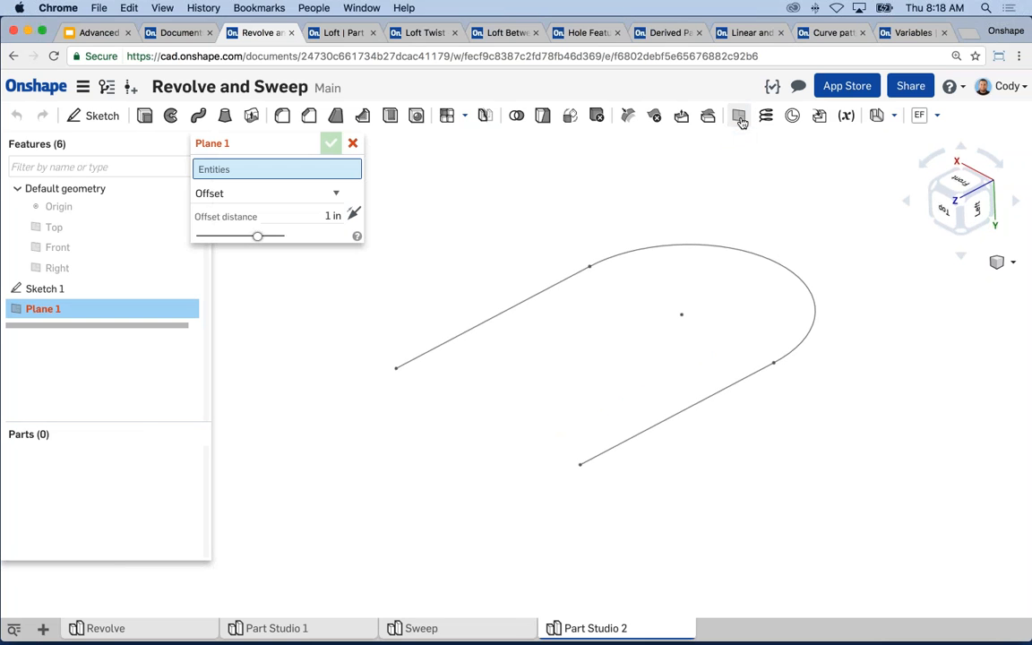
click(248, 193)
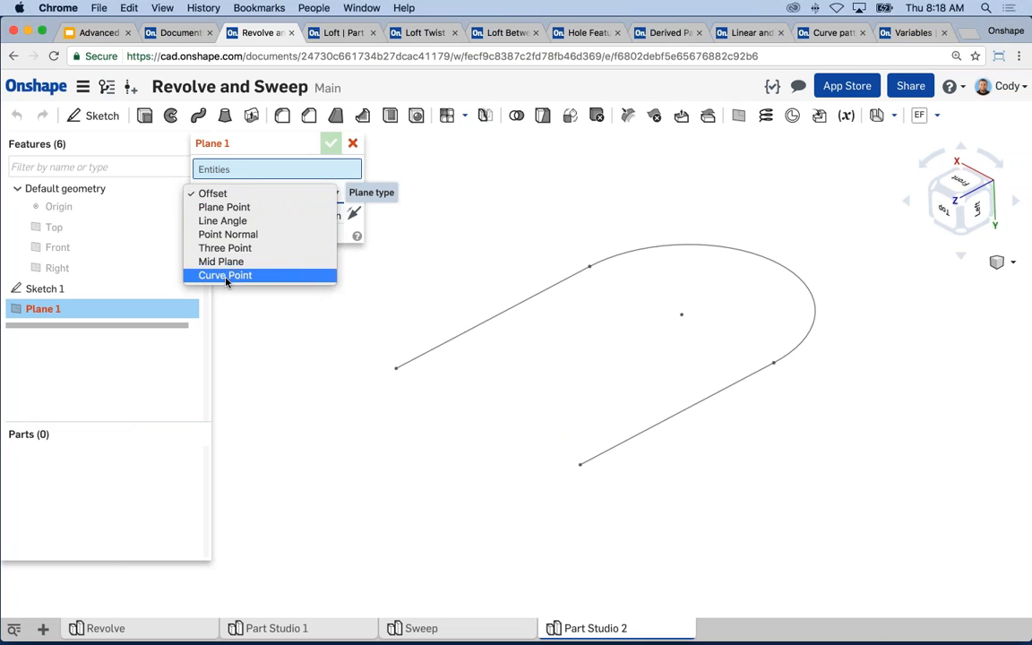
click(242, 277)
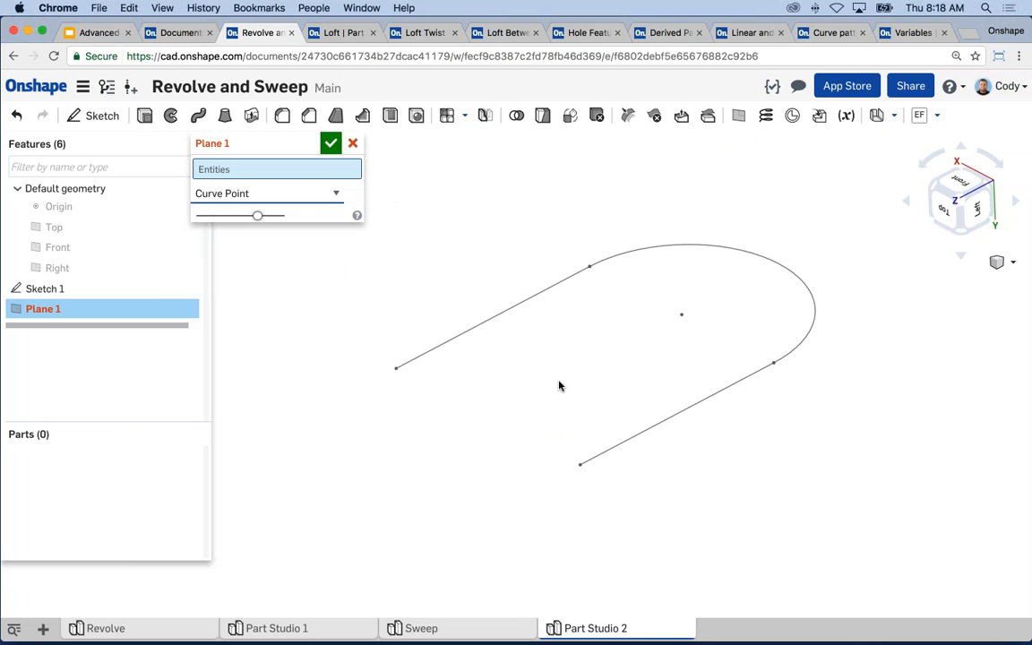
click(627, 444)
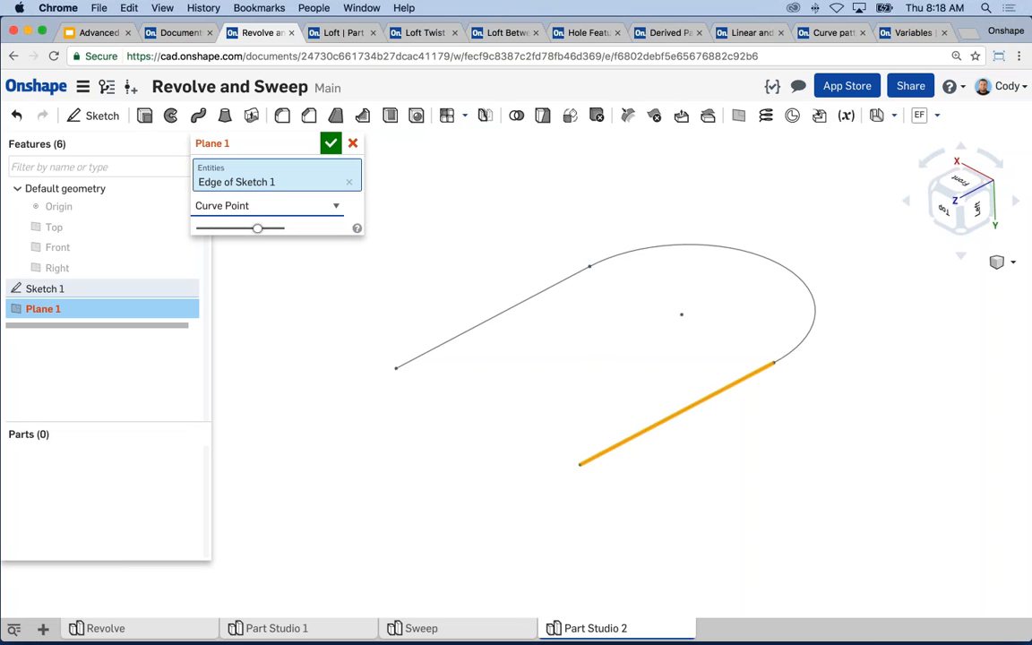
click(580, 465)
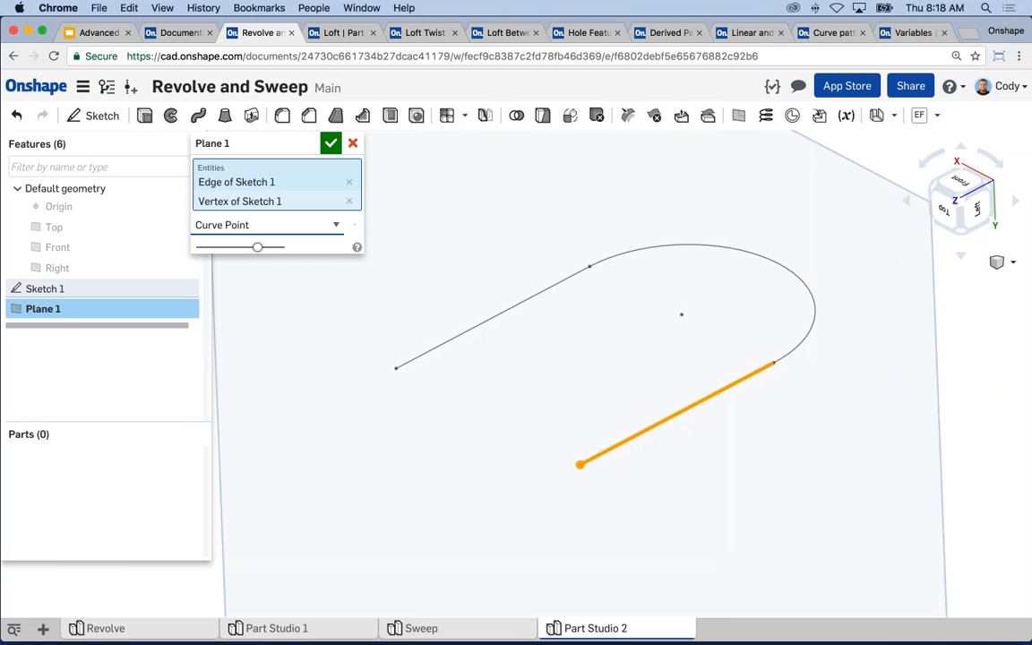
scroll(643, 450, down, 5)
mouse_move(644, 449)
right_down()
mouse_move(608, 460)
mouse_move(645, 456)
right_up()
middle_drag(639, 459, 644, 427)
scroll(642, 427, up, 3)
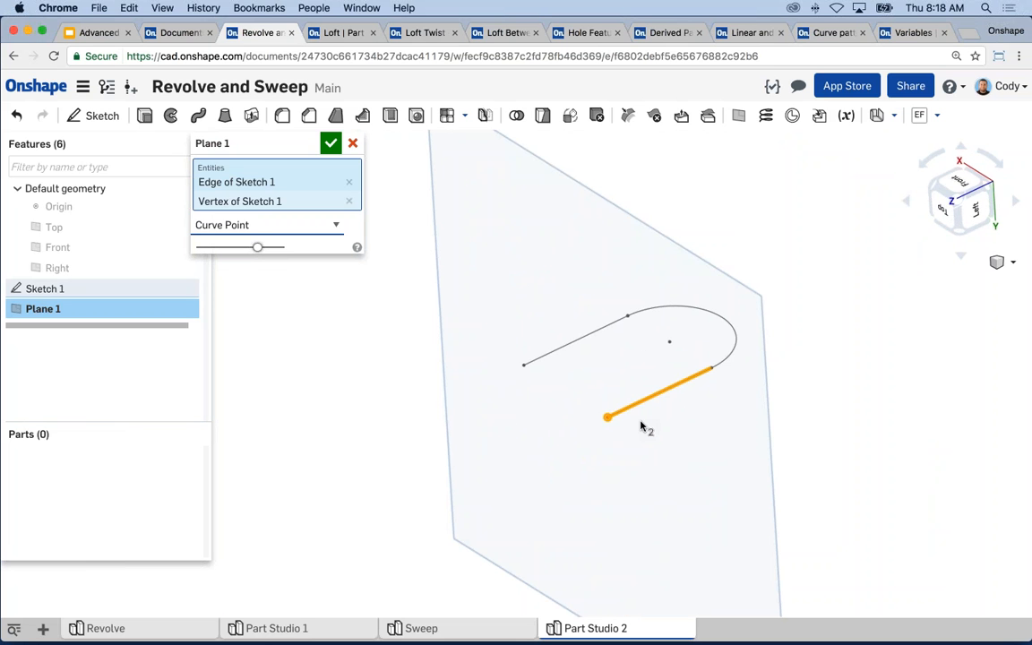
right_drag(428, 161, 451, 250)
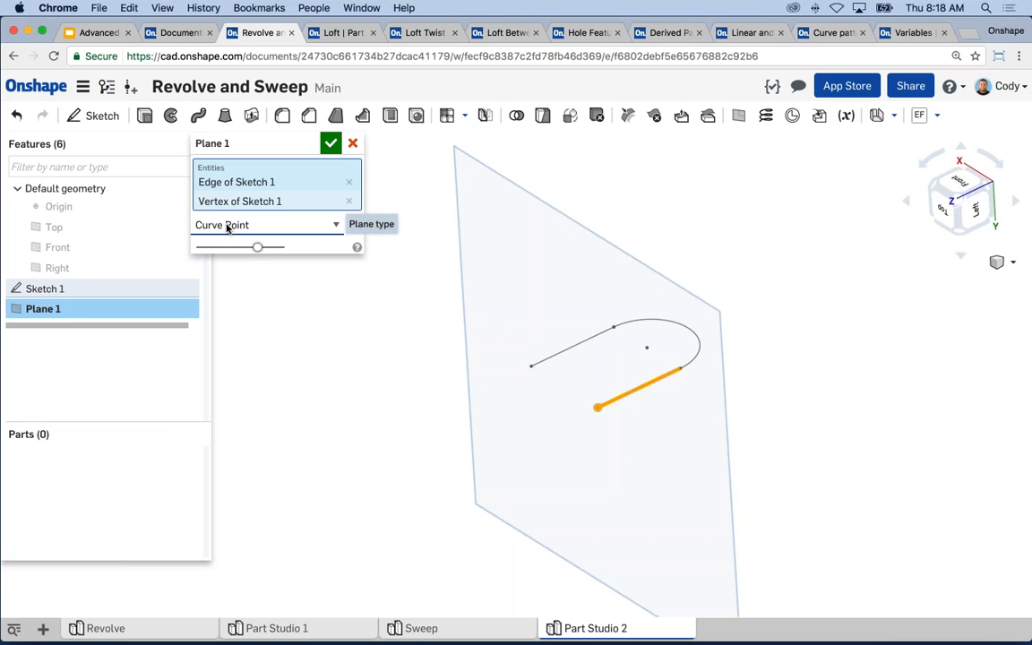
click(353, 143)
Show the Top plane and start a new sketch on it, viewed normal to the plane
click(170, 227)
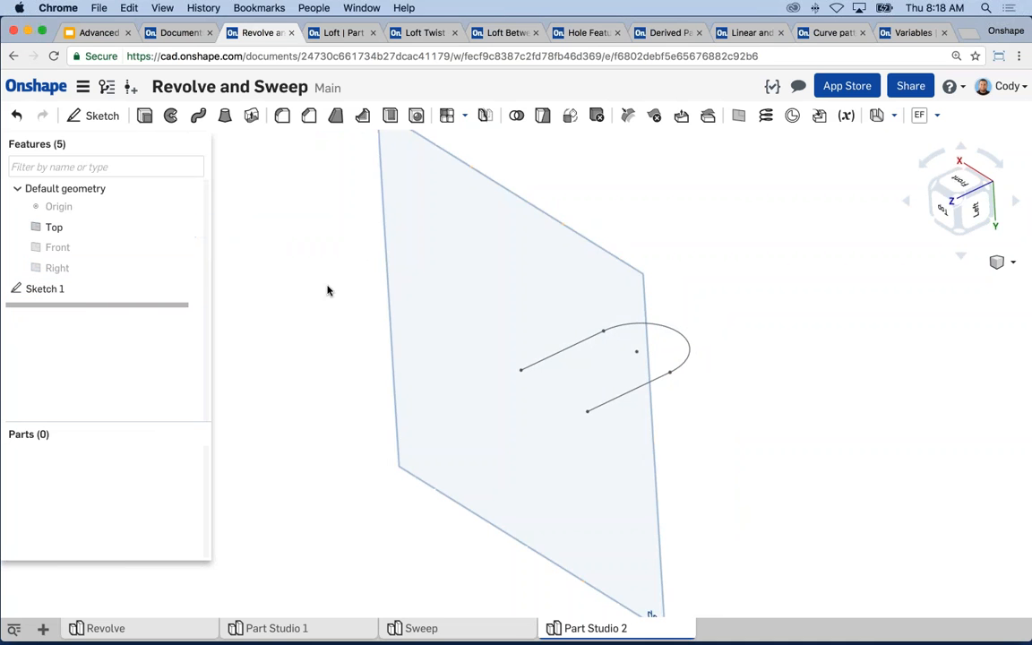
right_drag(327, 290, 440, 246)
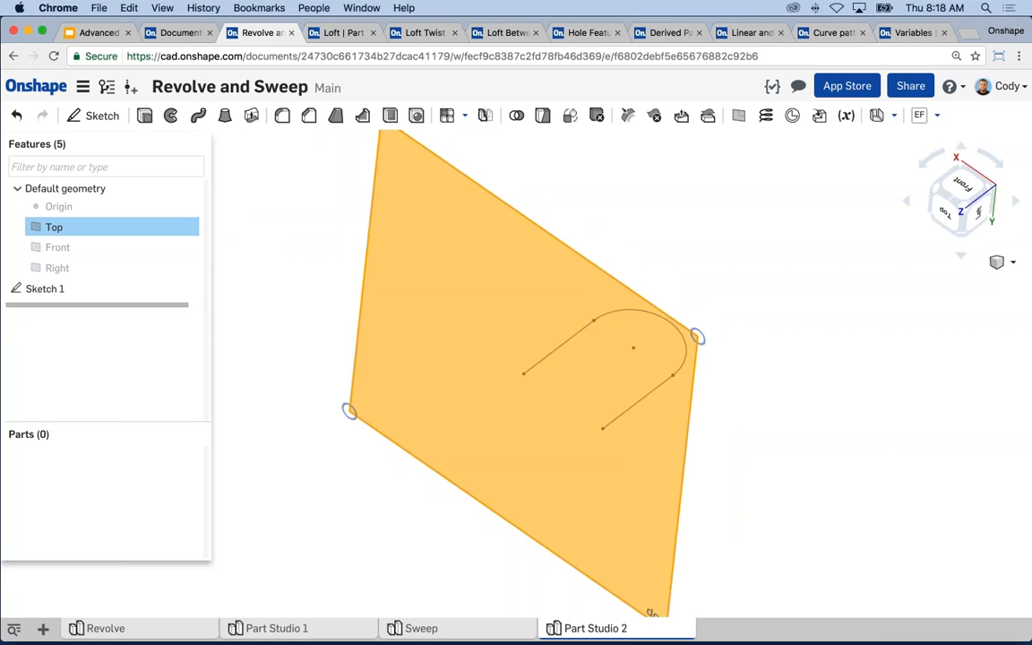
right_click(395, 220)
click(426, 251)
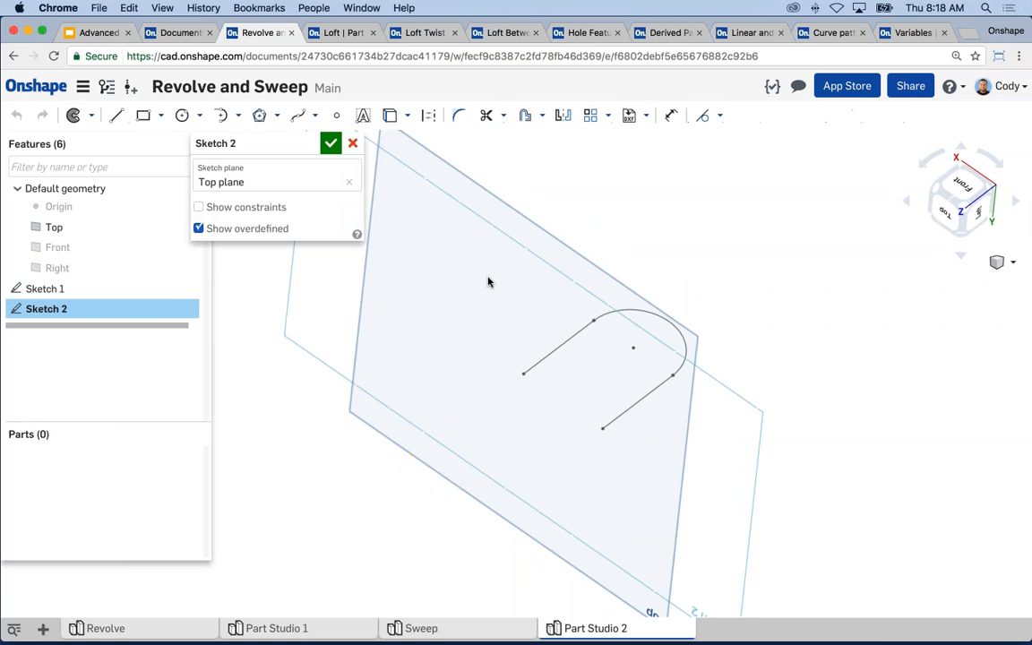
key(n)
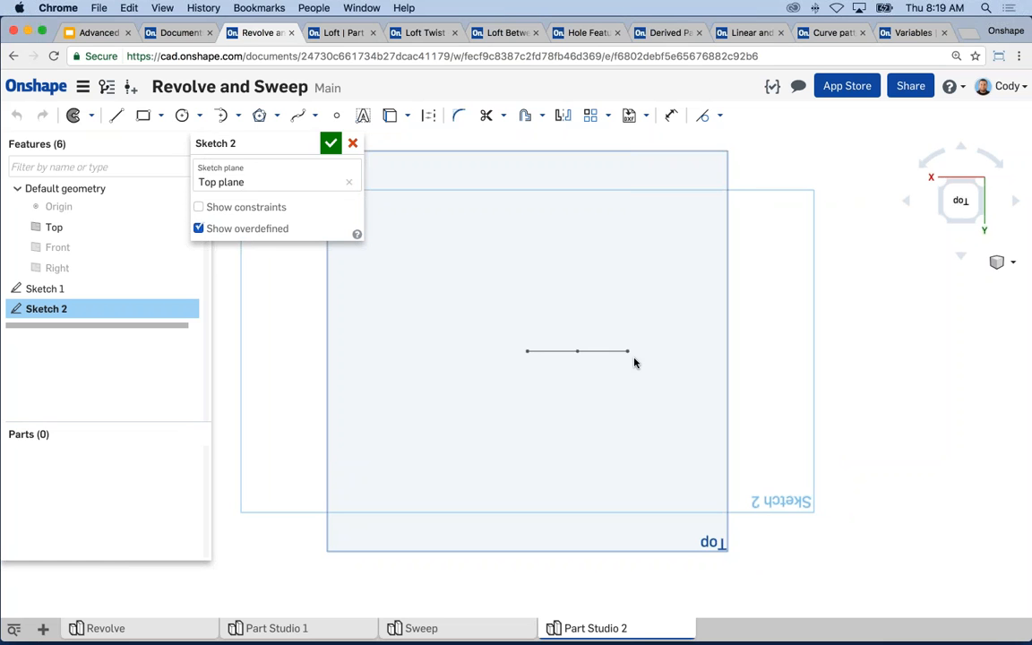
Sketch a circle about 0.355 in in diameter on the Top plane, beside the U path's open end
key(c)
click(686, 341)
click(686, 353)
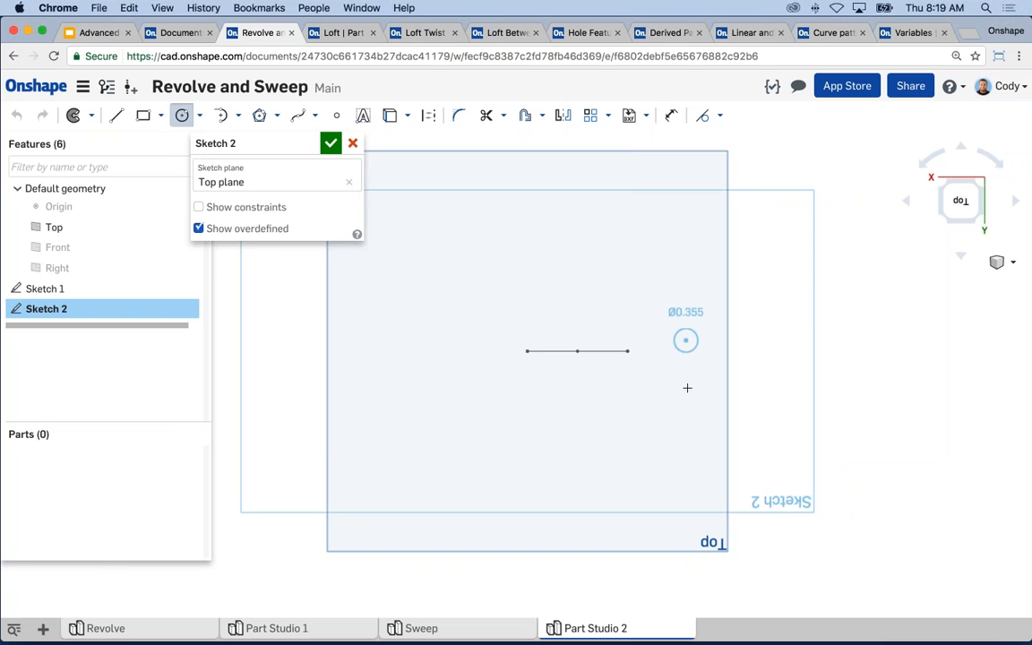
key(Escape)
Dimension the circle's diameter as 0.25 in
key(d)
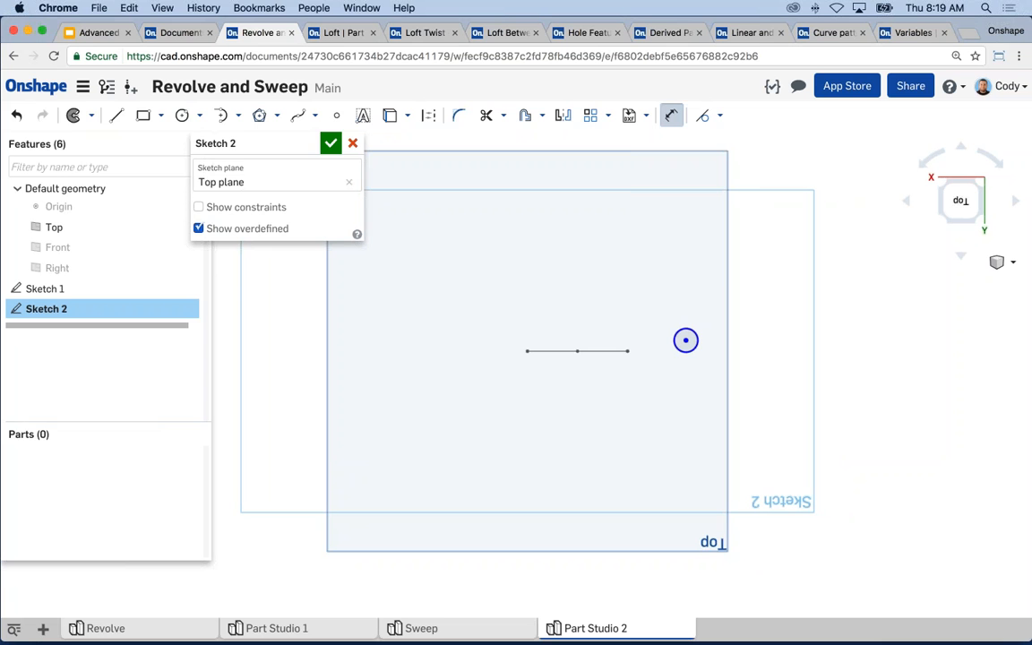
click(695, 337)
click(699, 276)
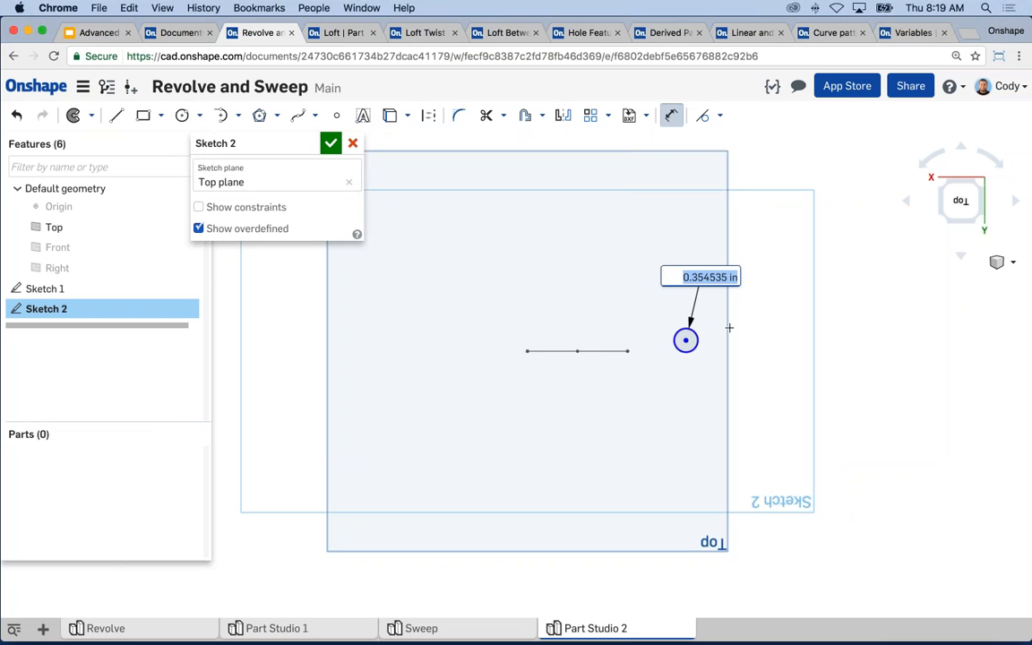
text(0.25)
key(Return)
key(Escape)
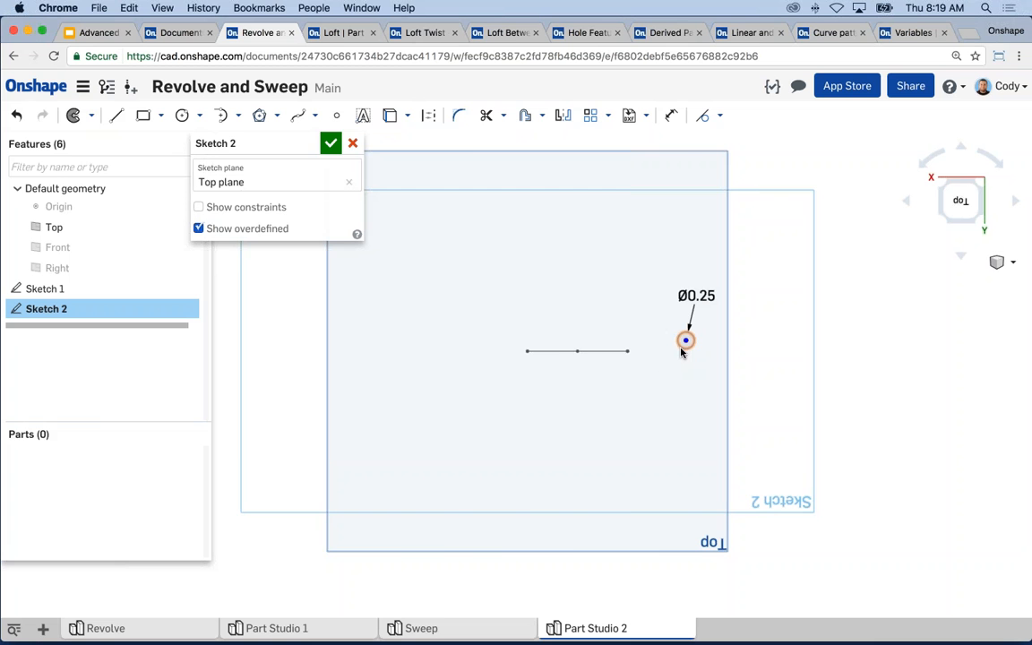
Constrain the circle's center coincident with the nearby open endpoint of the U-shaped path
right_drag(661, 367, 618, 359)
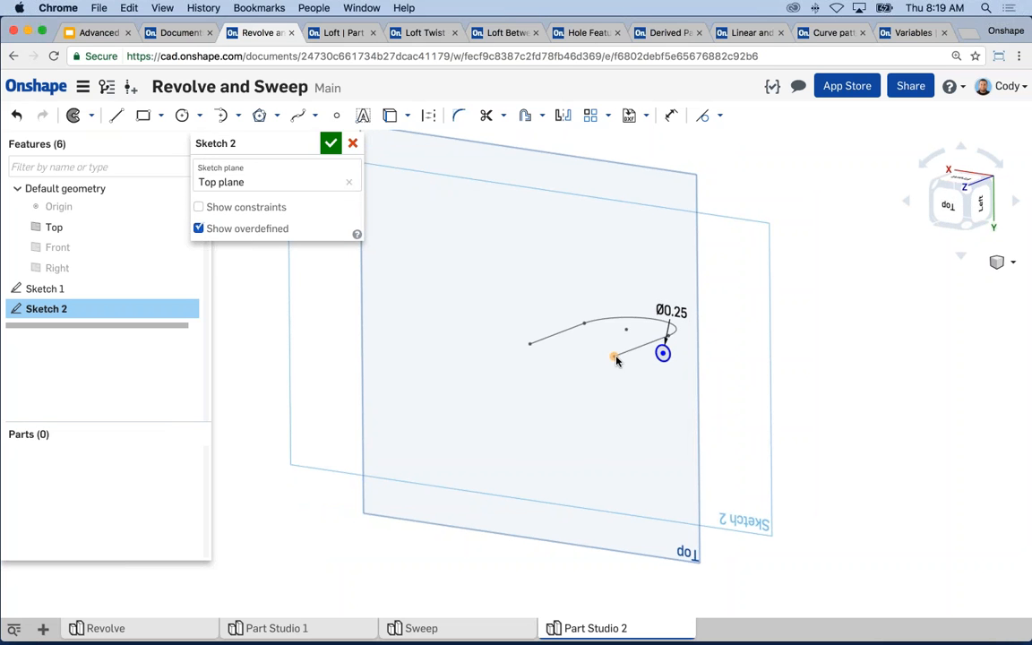
scroll(627, 356, up, 3)
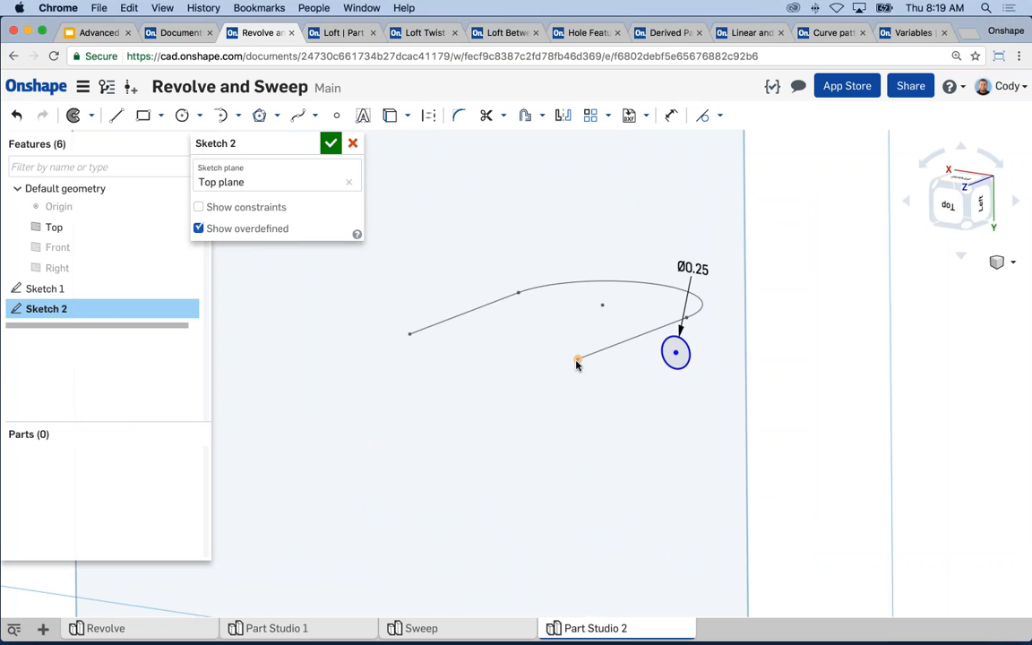
click(675, 353)
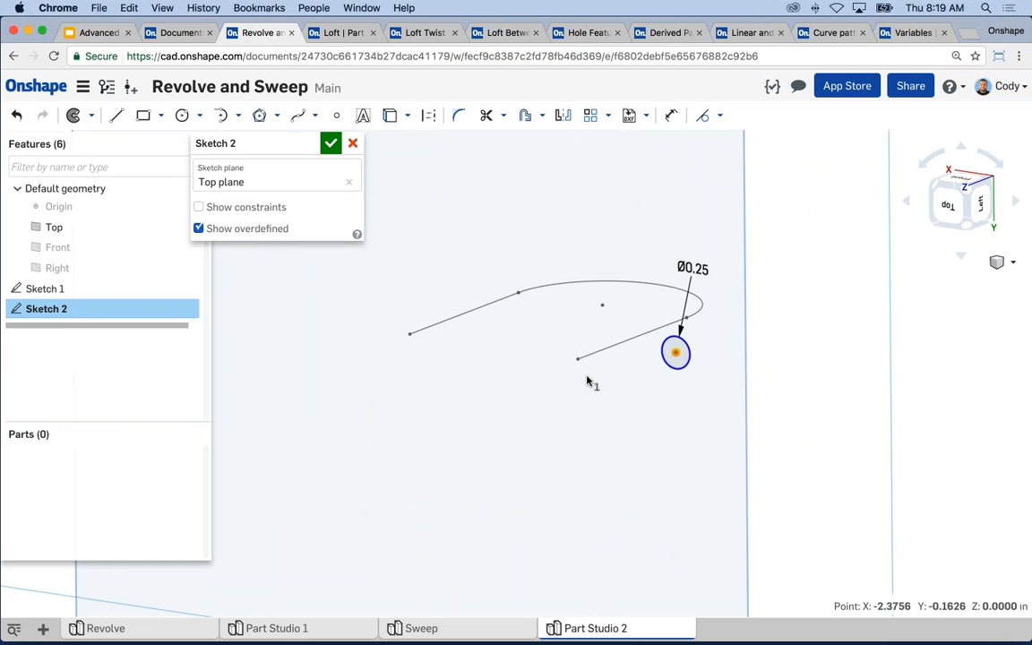
click(577, 359)
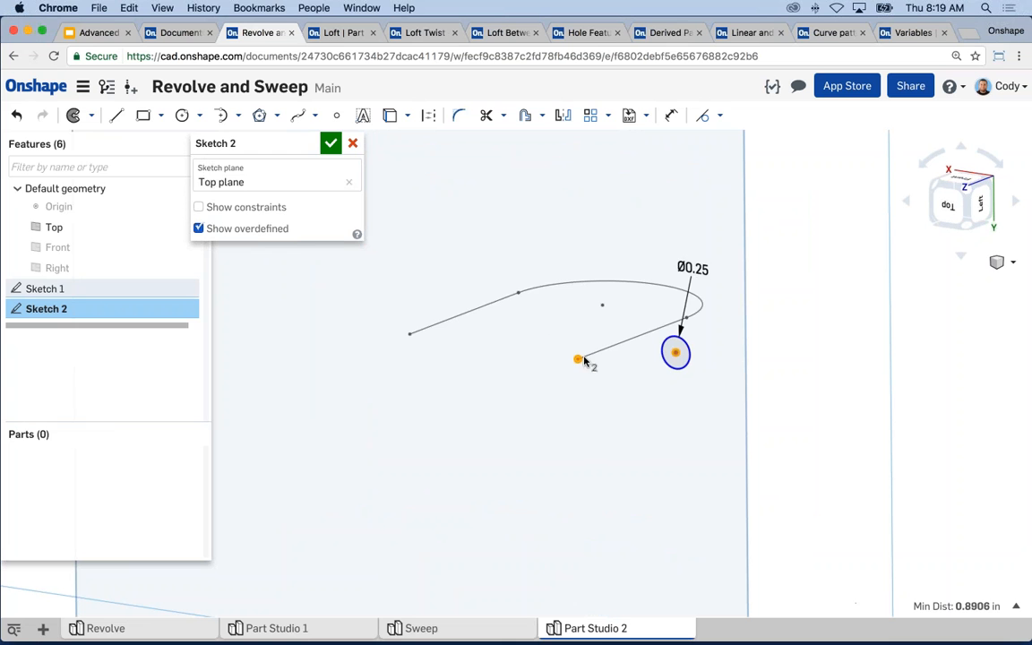
click(720, 116)
click(726, 141)
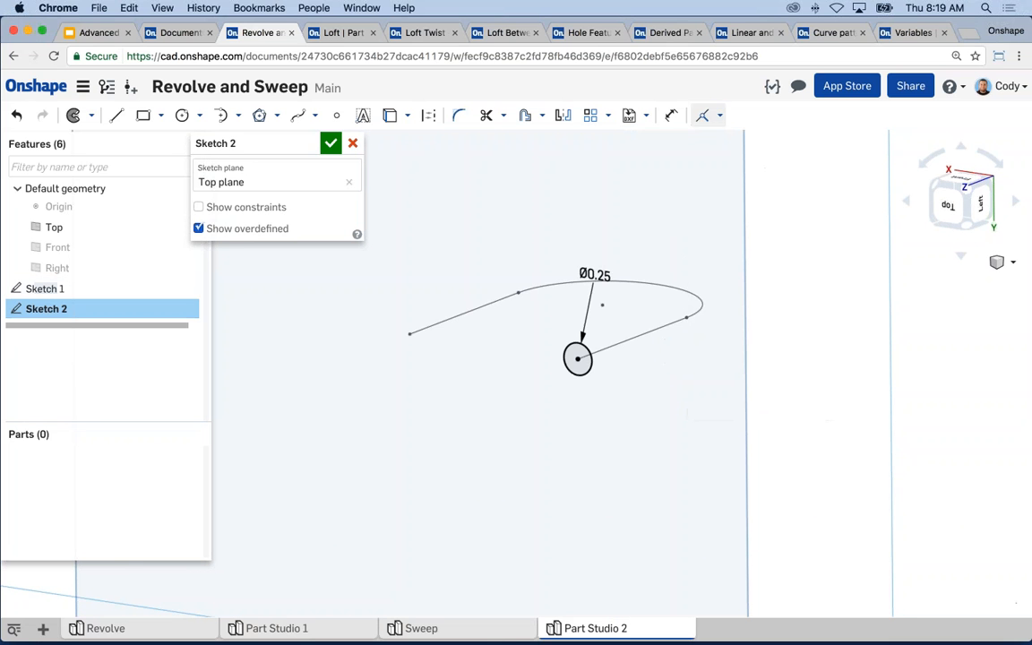
scroll(765, 319, down, 2)
middle_drag(772, 349, 735, 344)
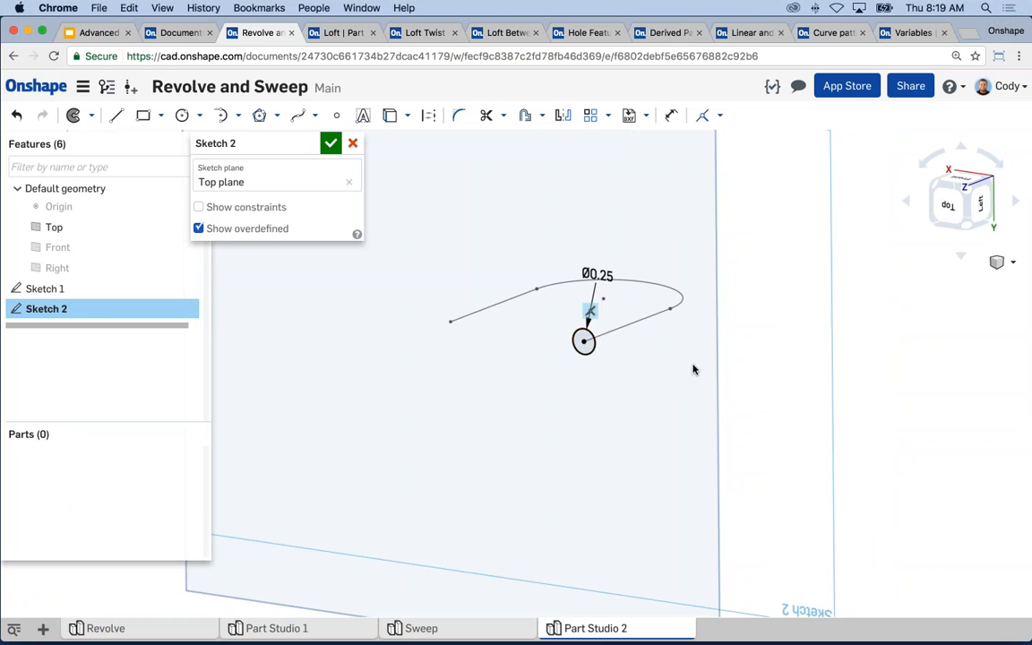
scroll(693, 364, down, 3)
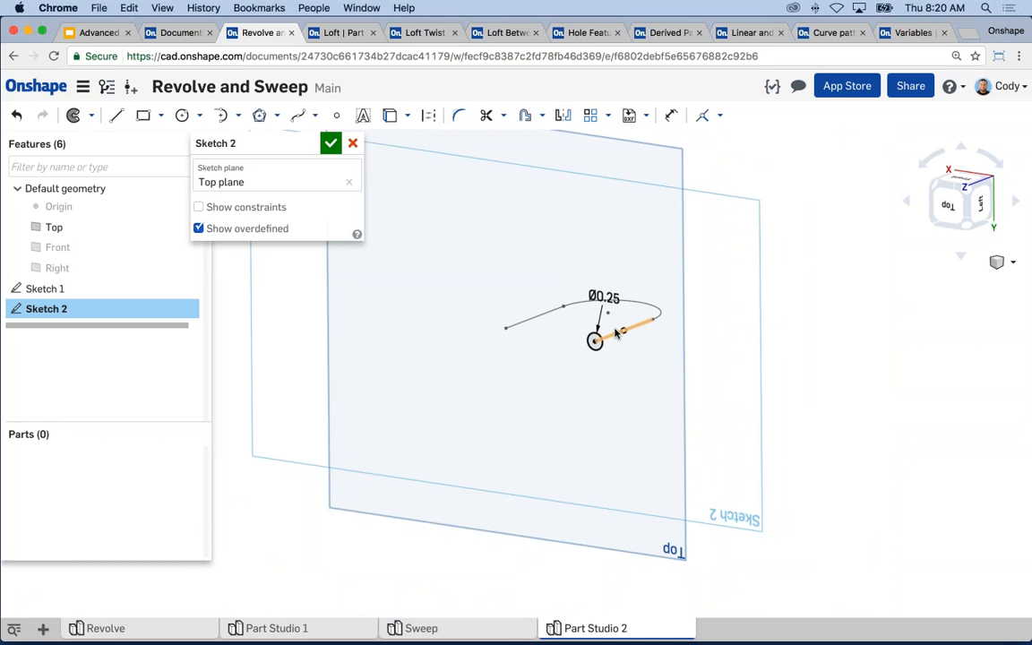
scroll(742, 310, down, 2)
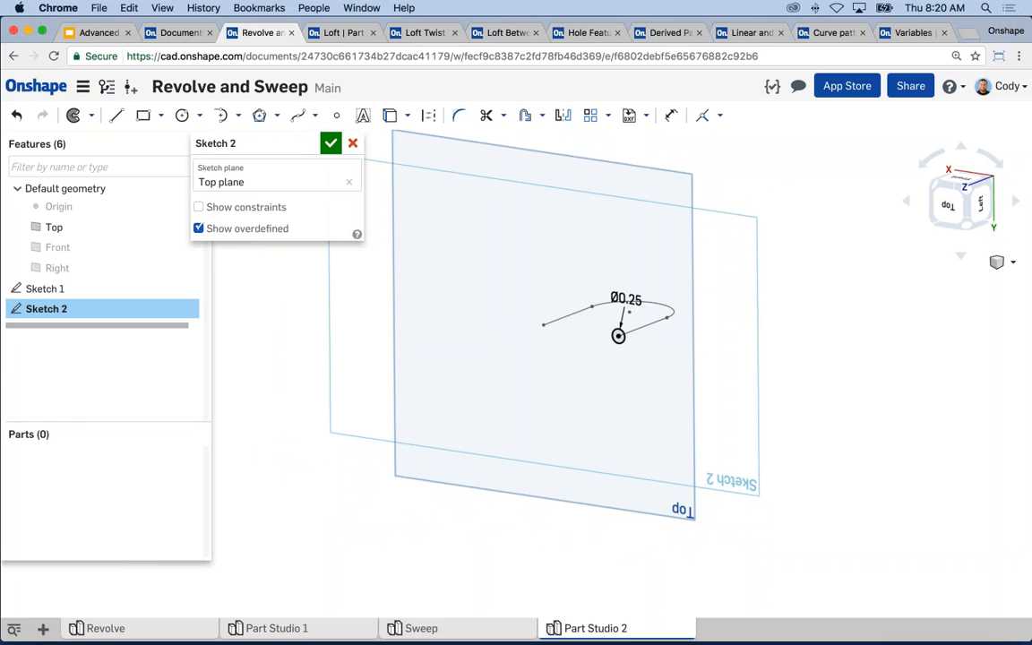
key(super+Tab)
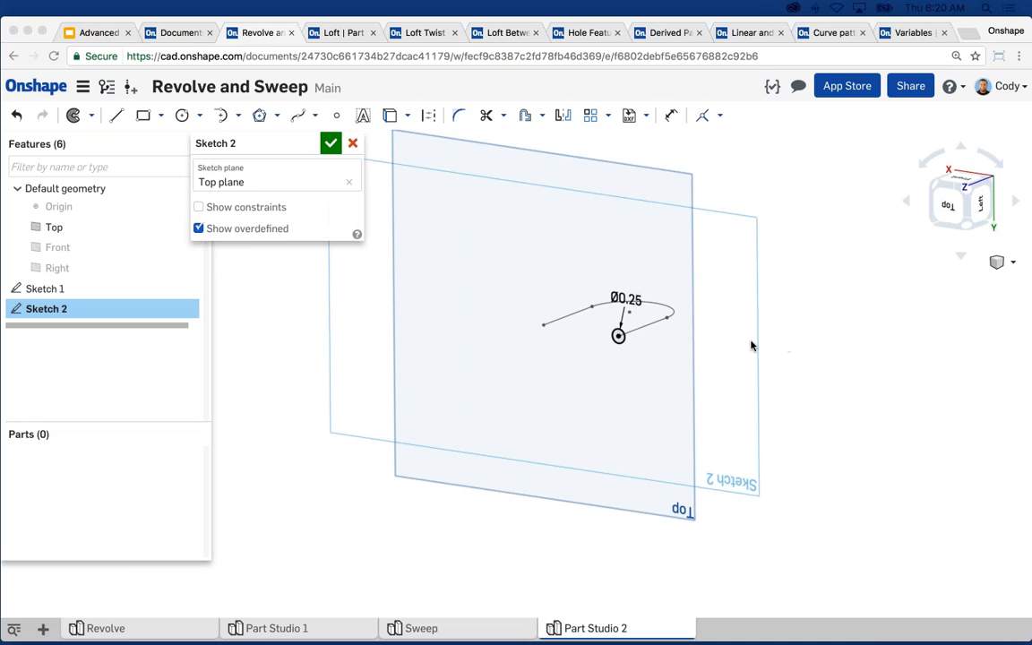
right_drag(751, 346, 739, 358)
scroll(618, 349, up, 3)
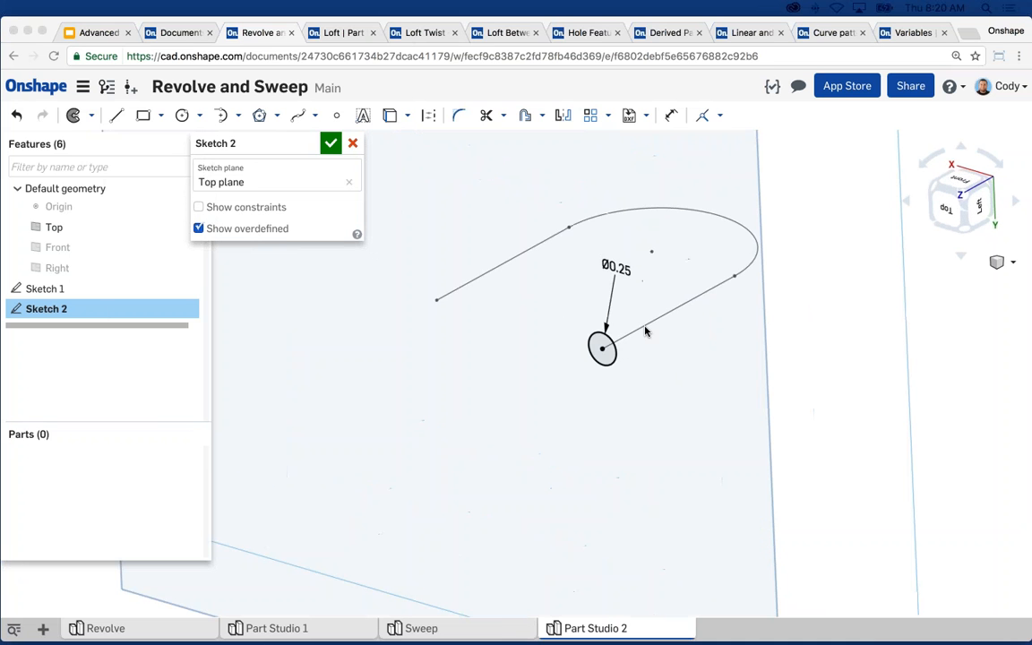
scroll(616, 346, down, 1)
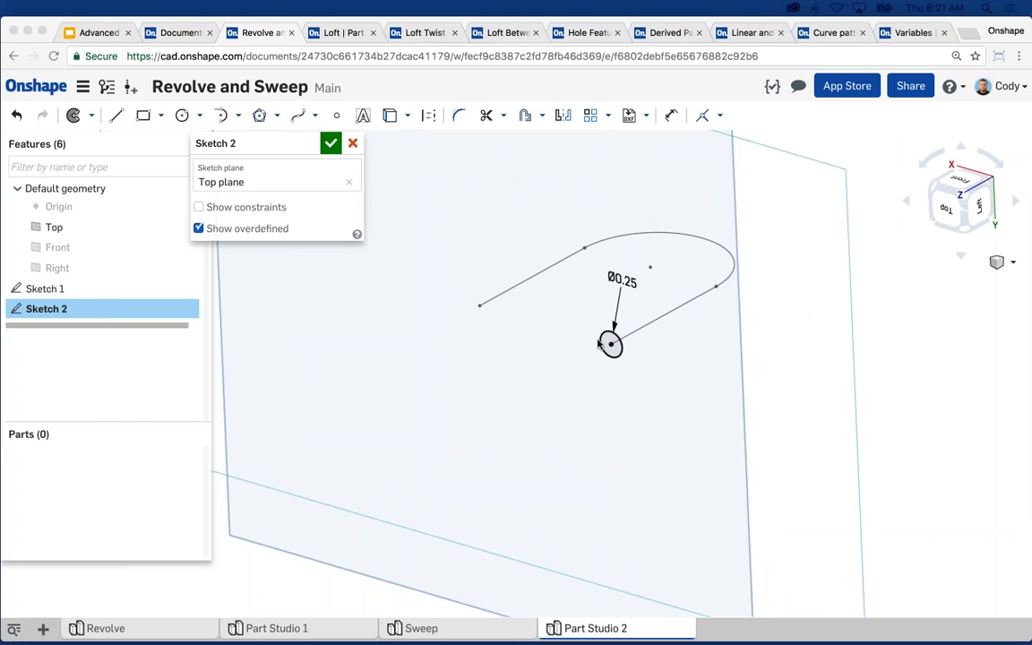
scroll(703, 341, down, 3)
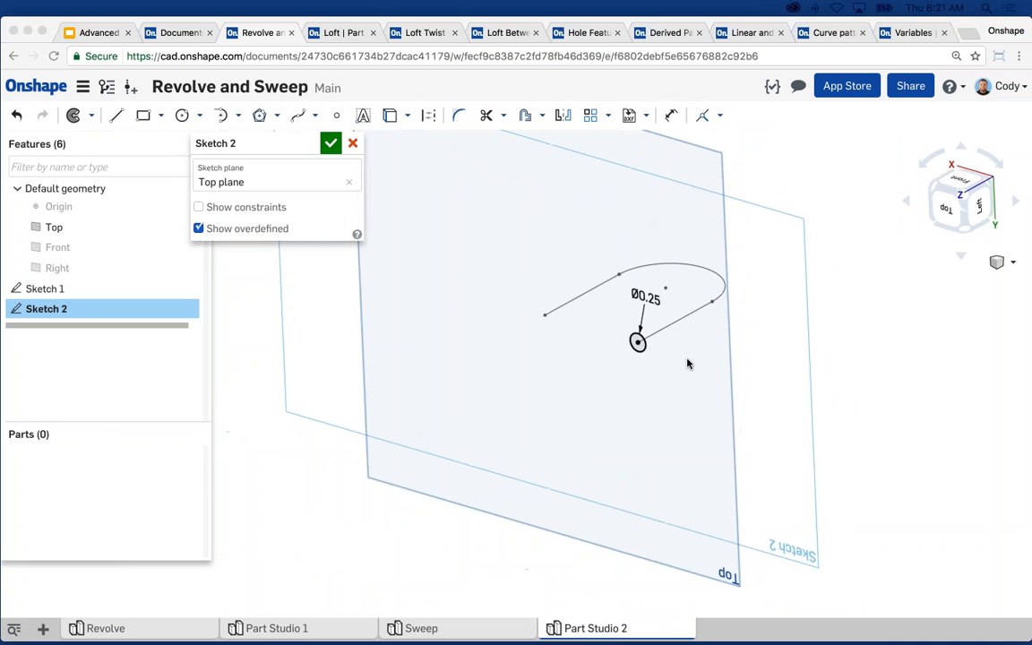
click(790, 325)
middle_drag(851, 347, 835, 359)
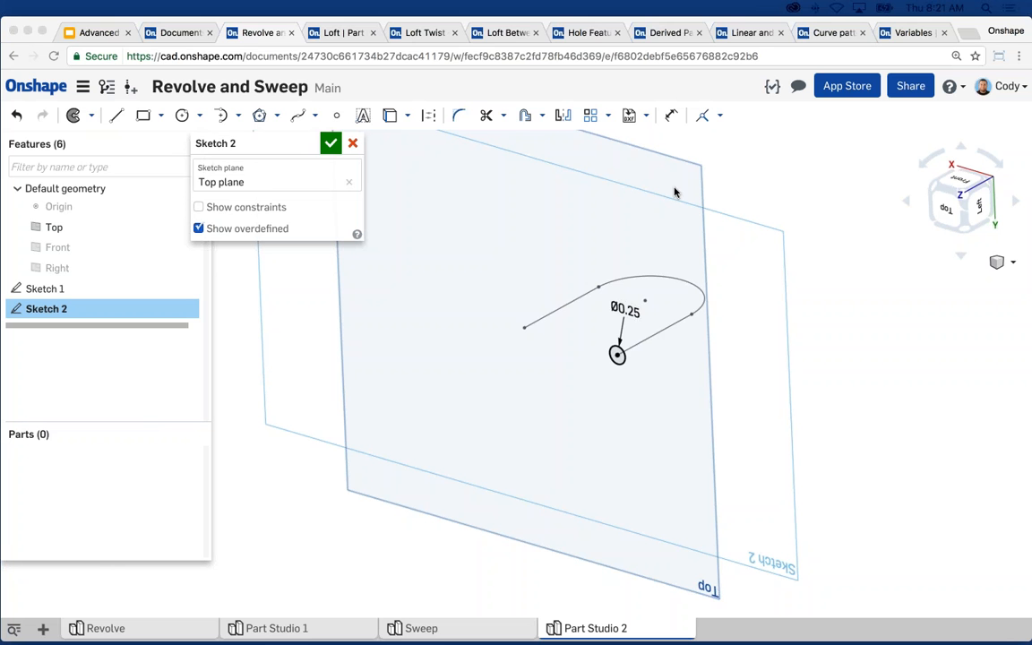
Turn on constraint display in the circle's sketch, check the constraint at the circle's center, and finish the sketch
click(198, 207)
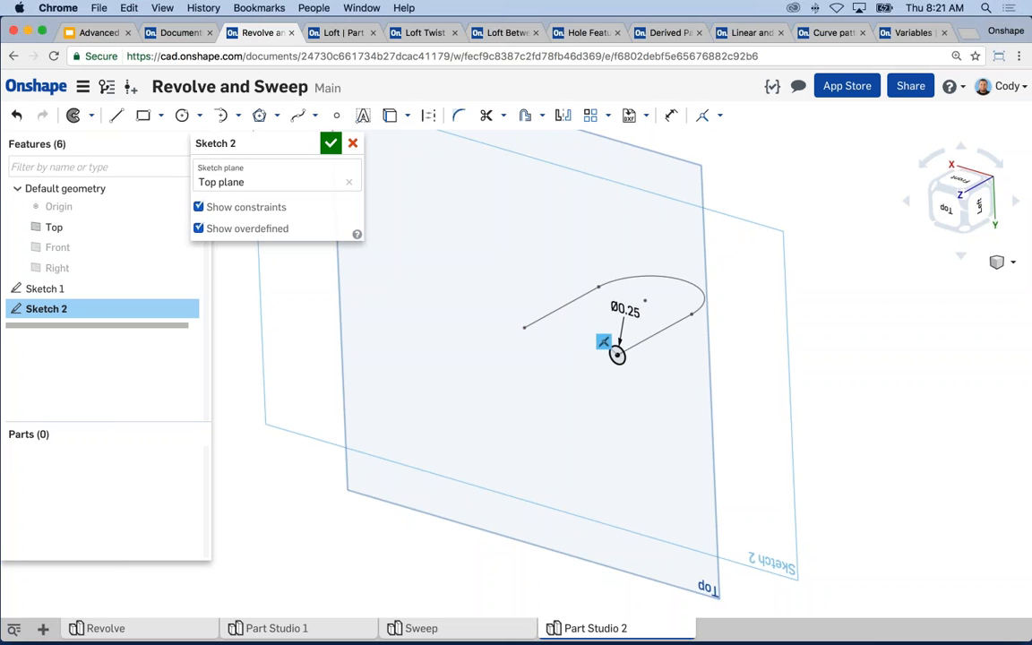
key(super+Tab)
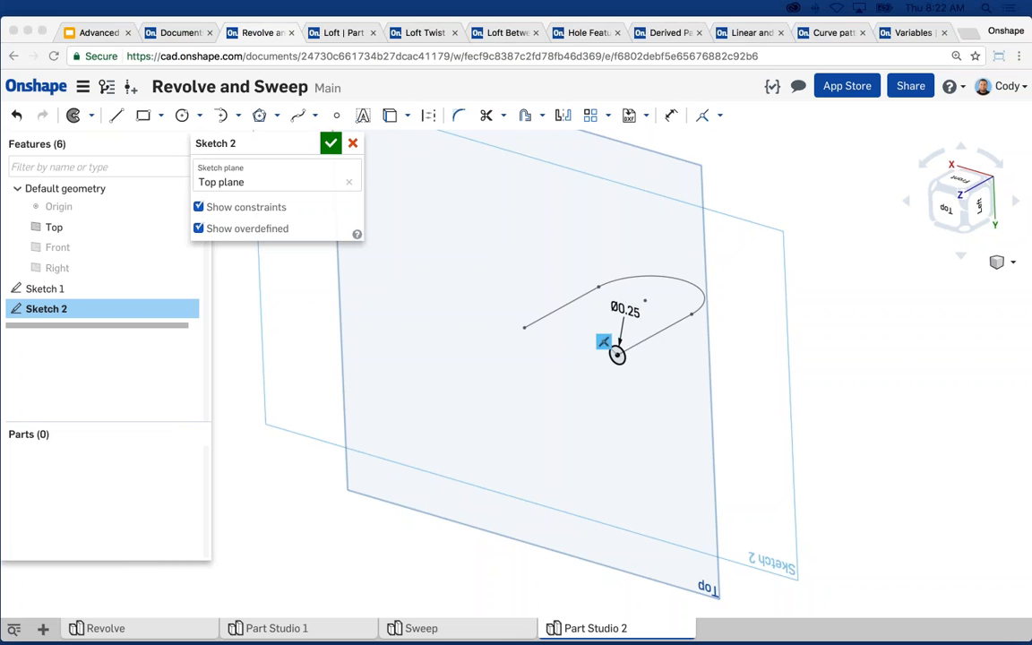
scroll(618, 359, up, 3)
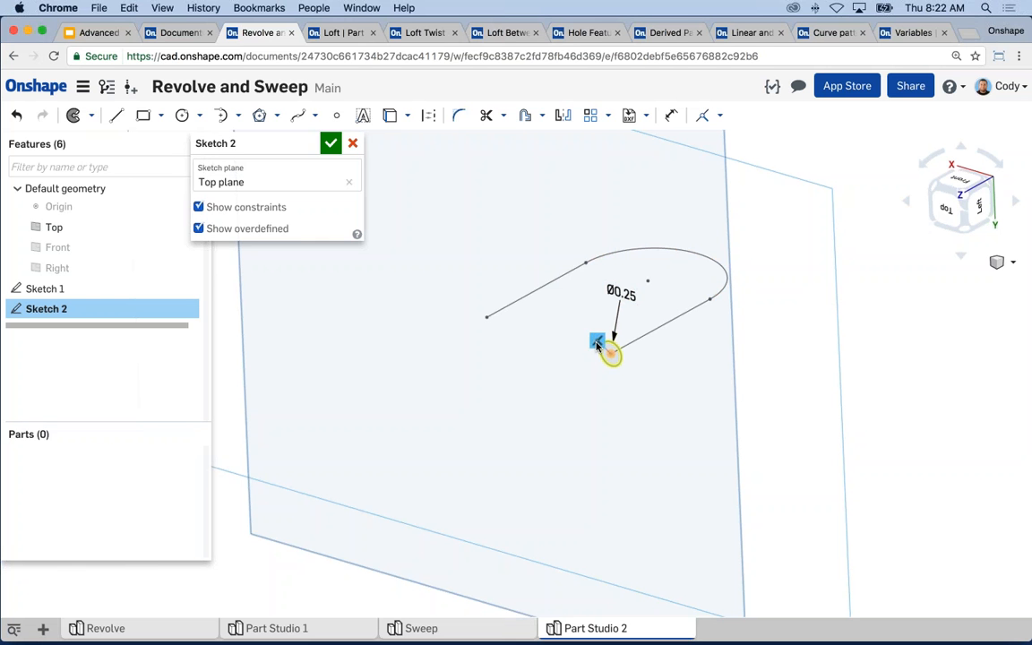
click(329, 144)
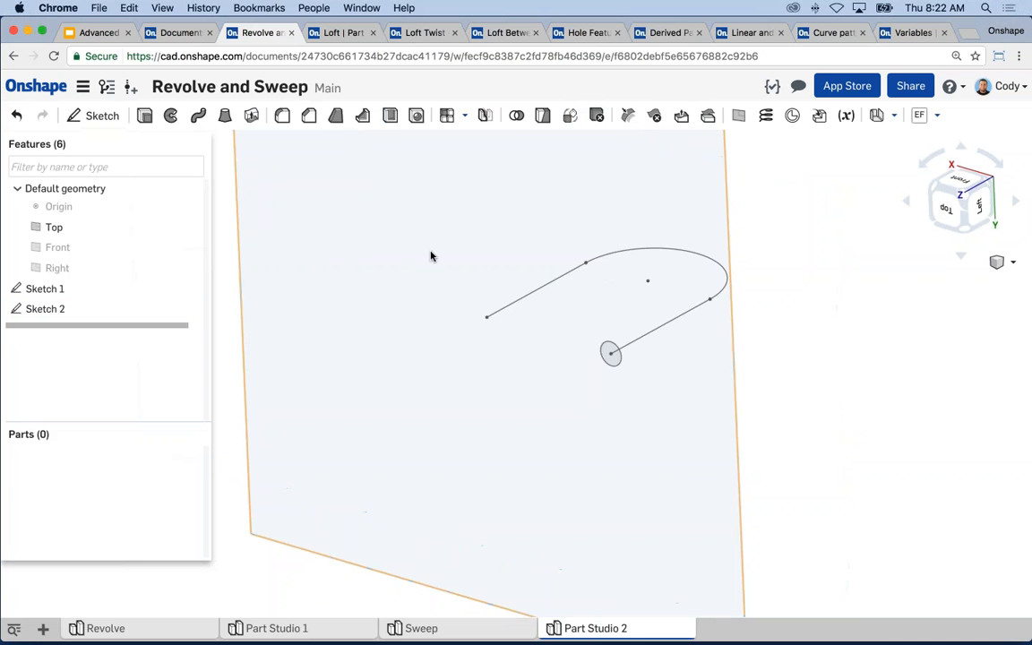
Start a new solid Sweep with the circular face of Sketch 2 as the profile
scroll(606, 317, down, 3)
middle_drag(606, 335, 630, 350)
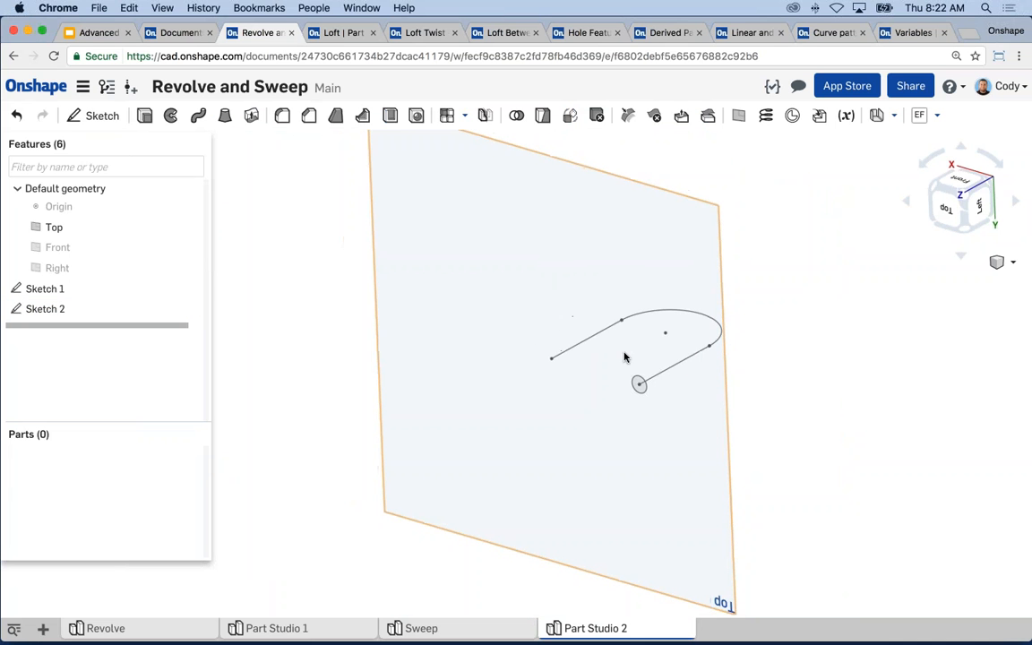
click(199, 120)
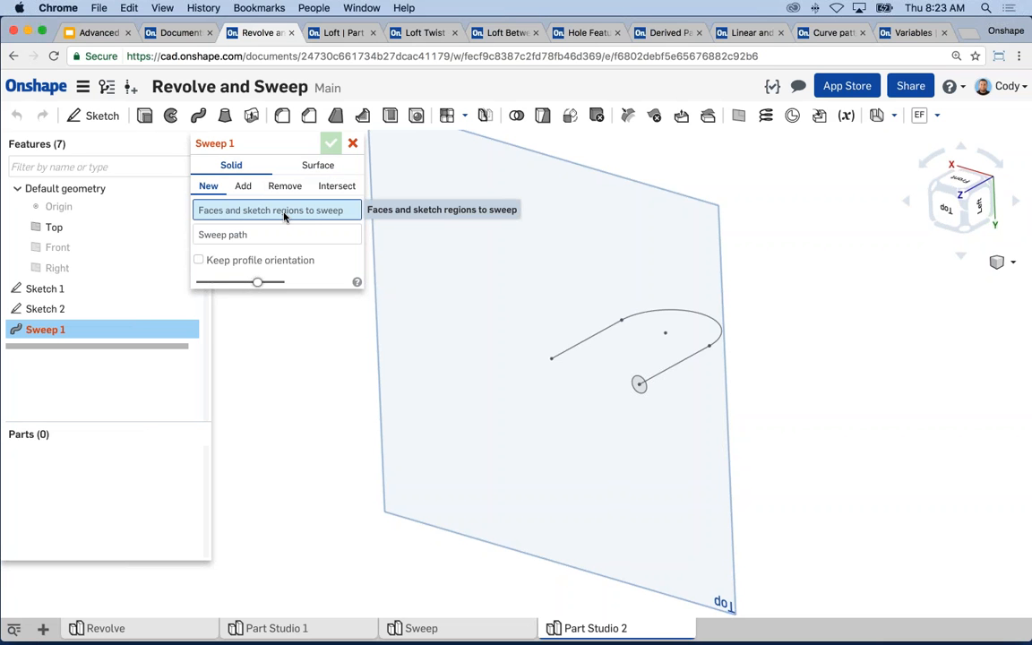
scroll(631, 406, up, 5)
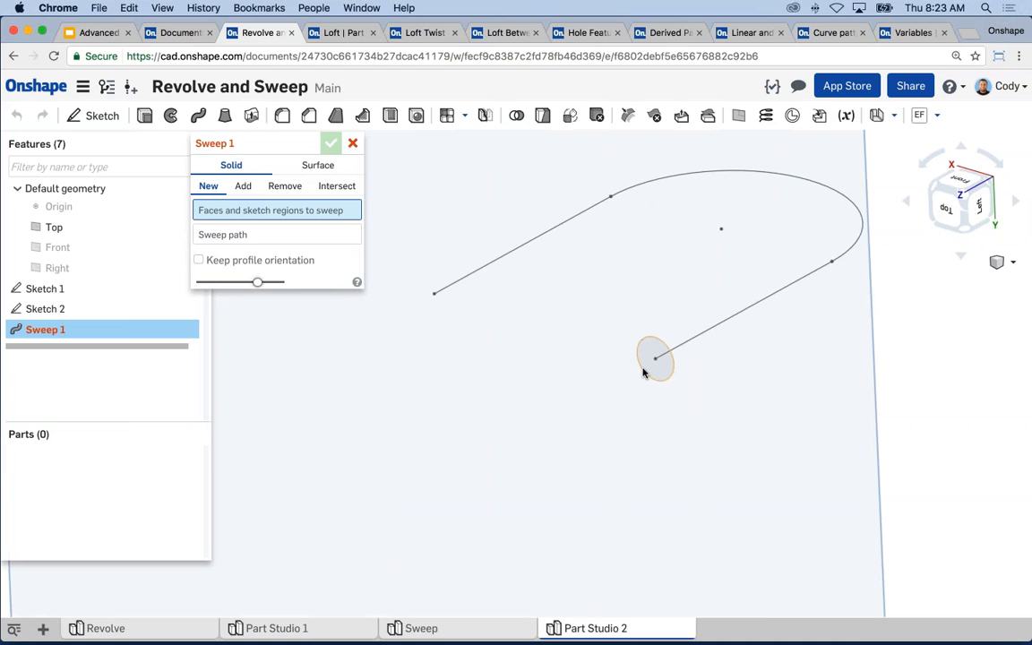
click(643, 372)
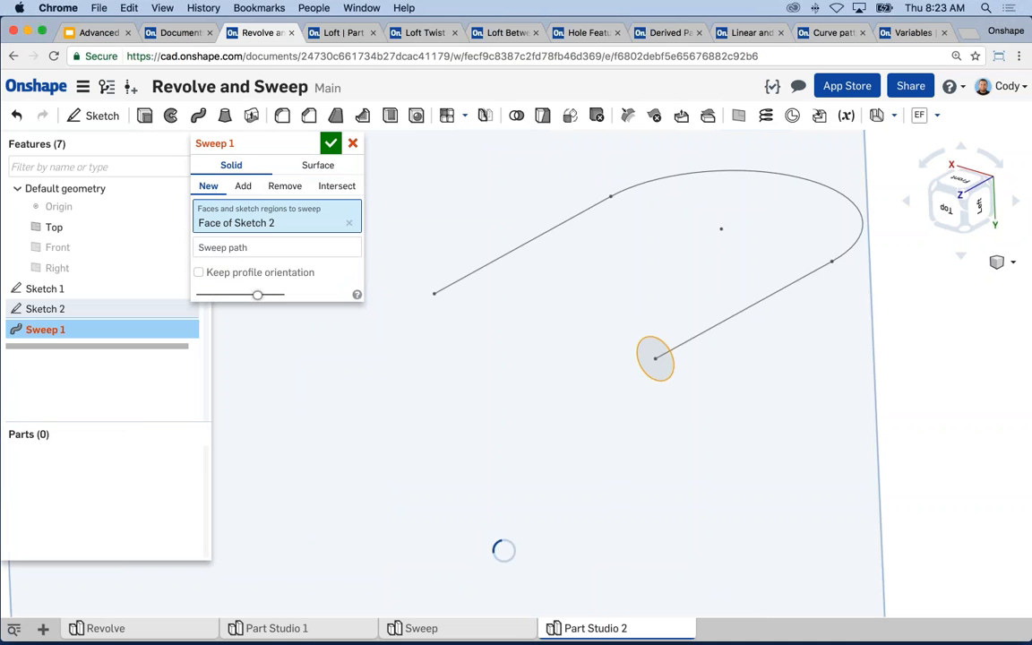
Try the adjoining straight line and the arc of the U as individual sweep path edges, and remove both selections
click(245, 248)
scroll(506, 365, down, 2)
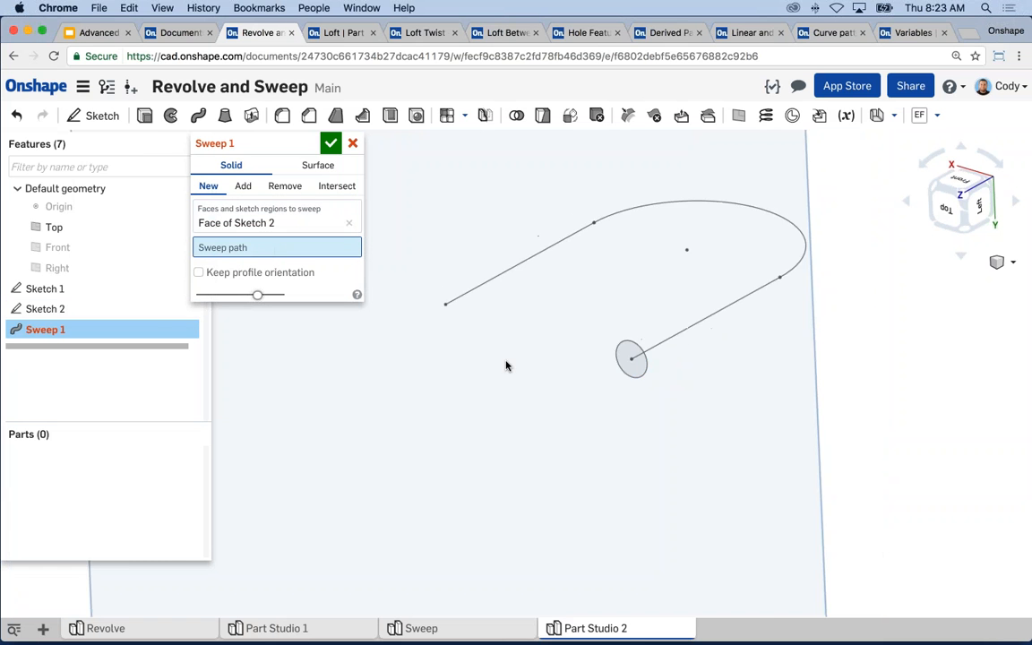
scroll(505, 386, down, 1)
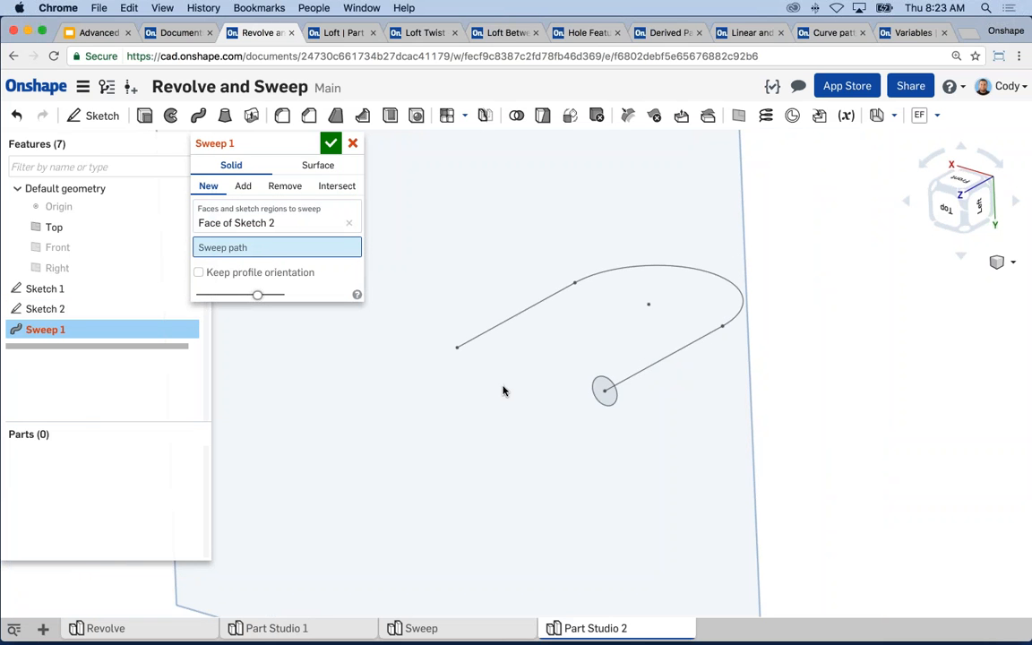
click(661, 361)
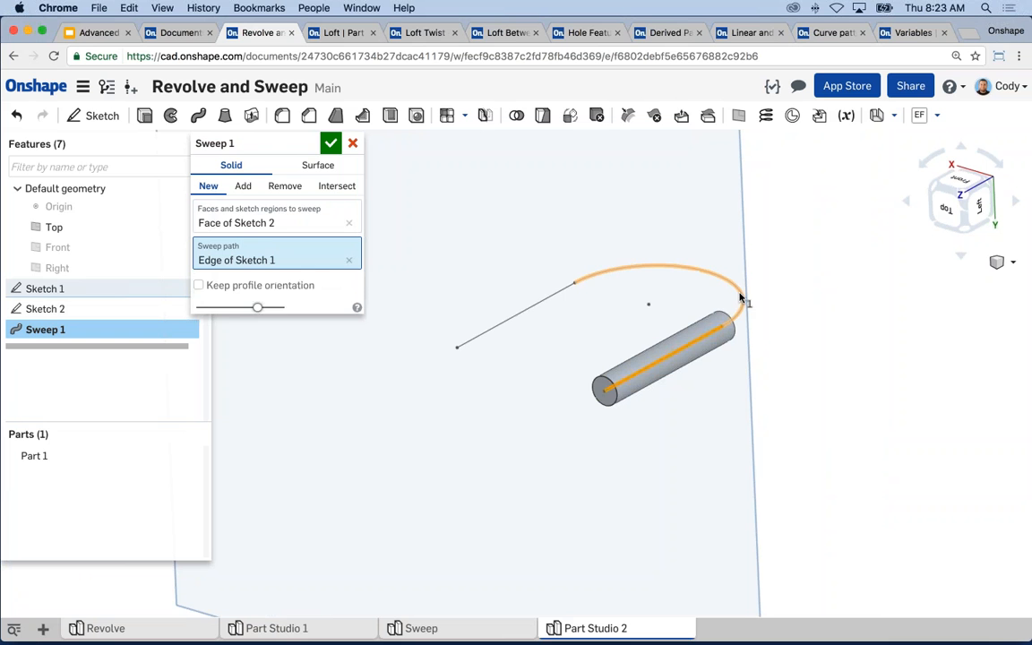
click(741, 298)
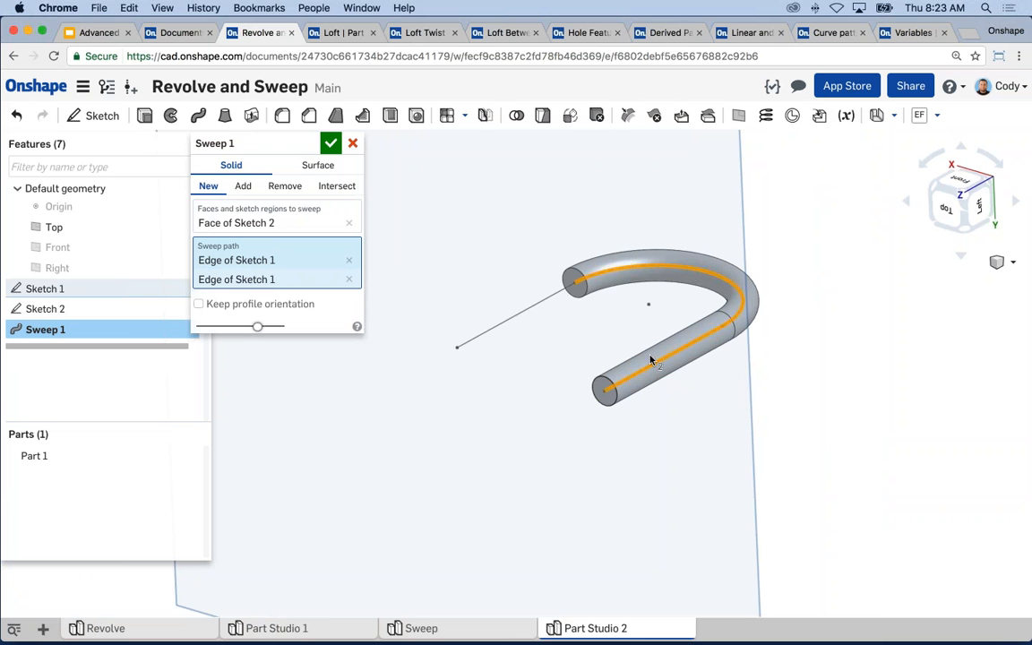
scroll(651, 360, down, 1)
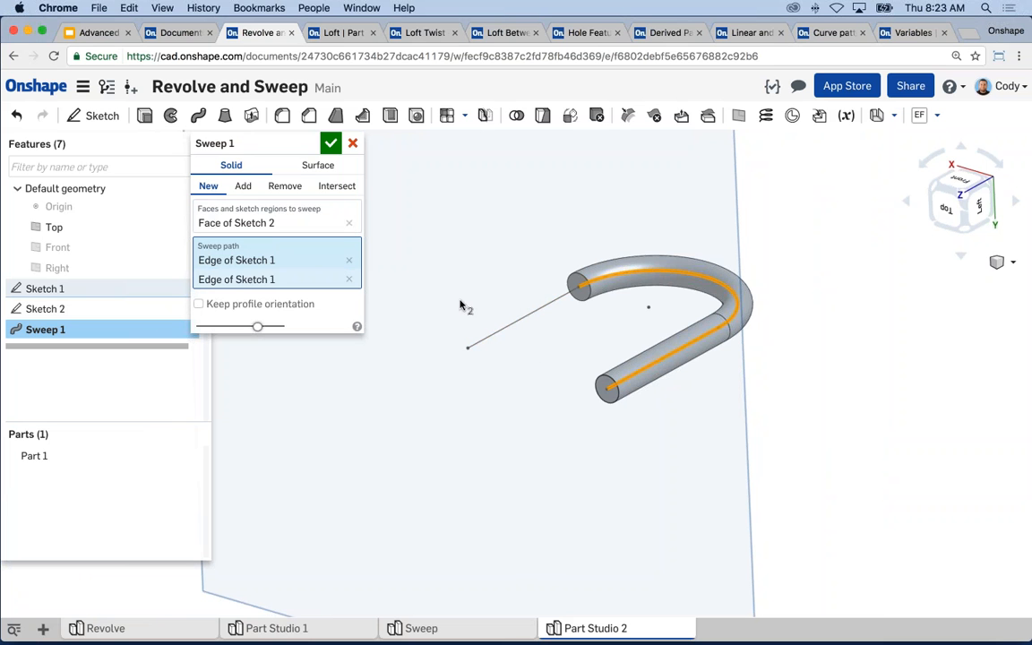
scroll(708, 403, down, 2)
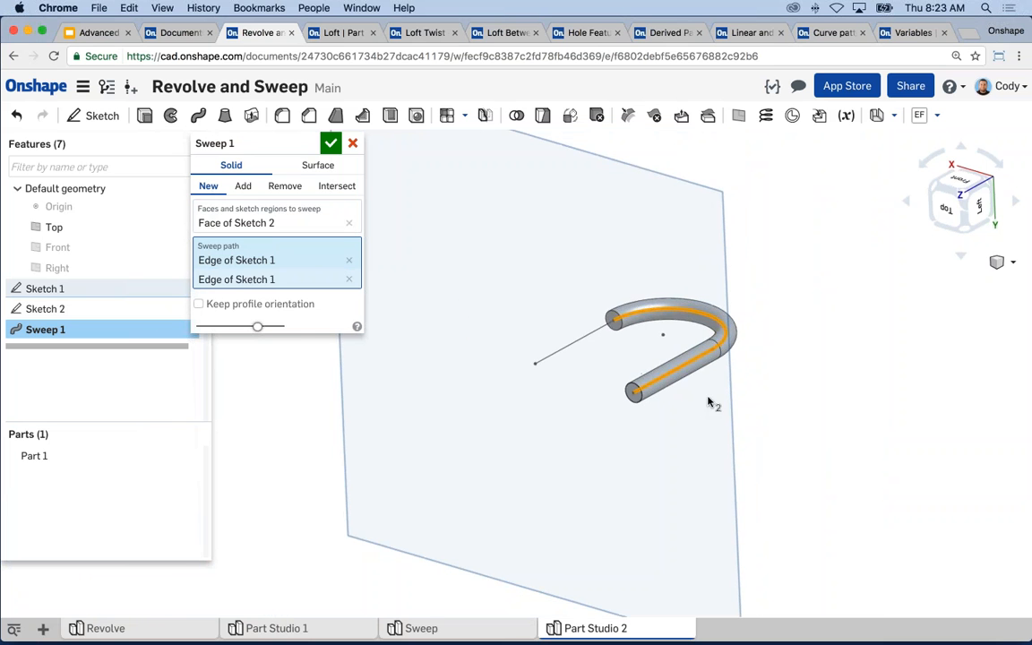
middle_drag(708, 401, 722, 399)
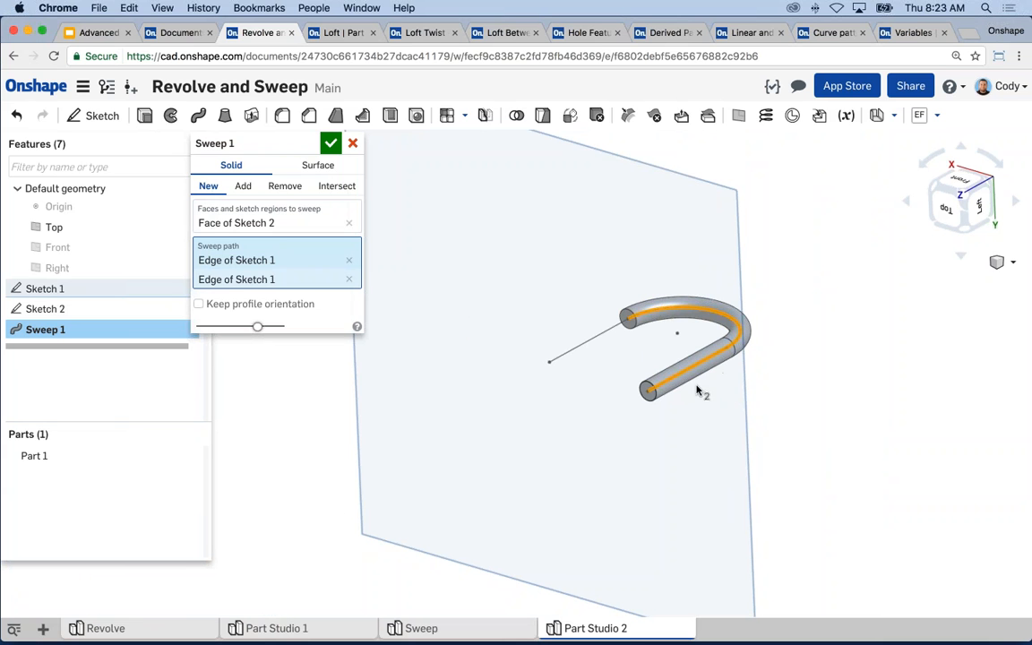
click(348, 260)
click(348, 260)
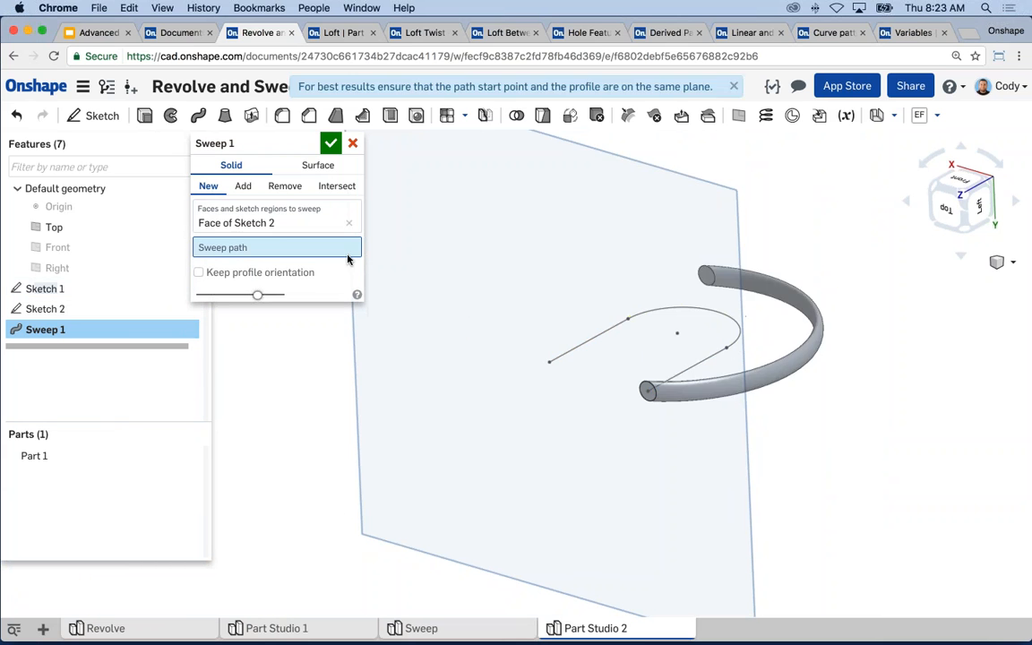
Use the whole of Sketch 1 as the sweep path and accept the sweep
click(40, 287)
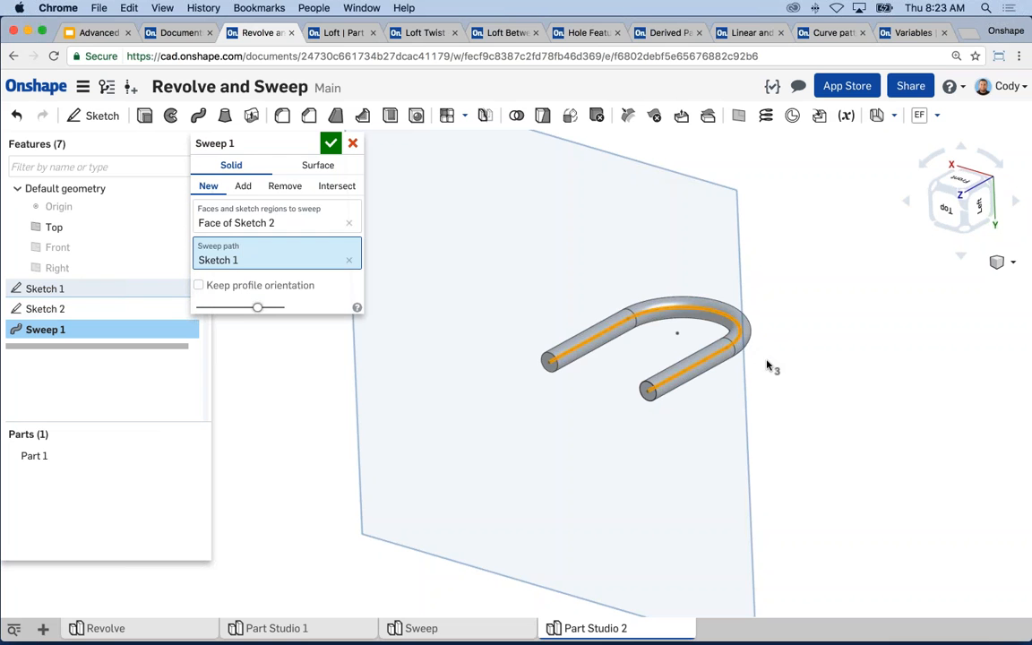
middle_drag(548, 345, 604, 360)
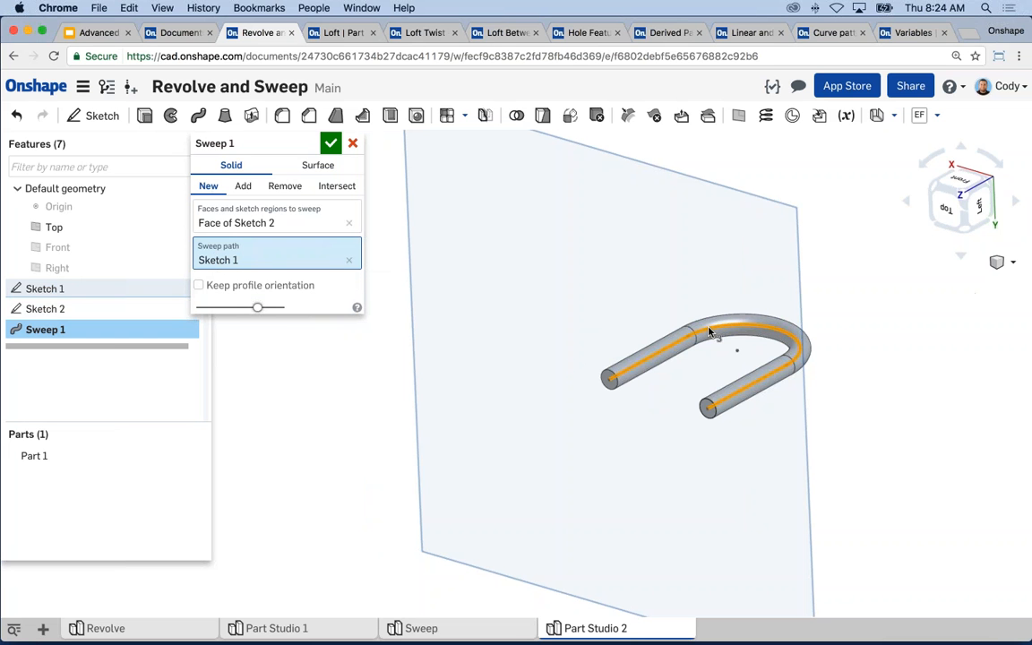
middle_drag(852, 362, 833, 359)
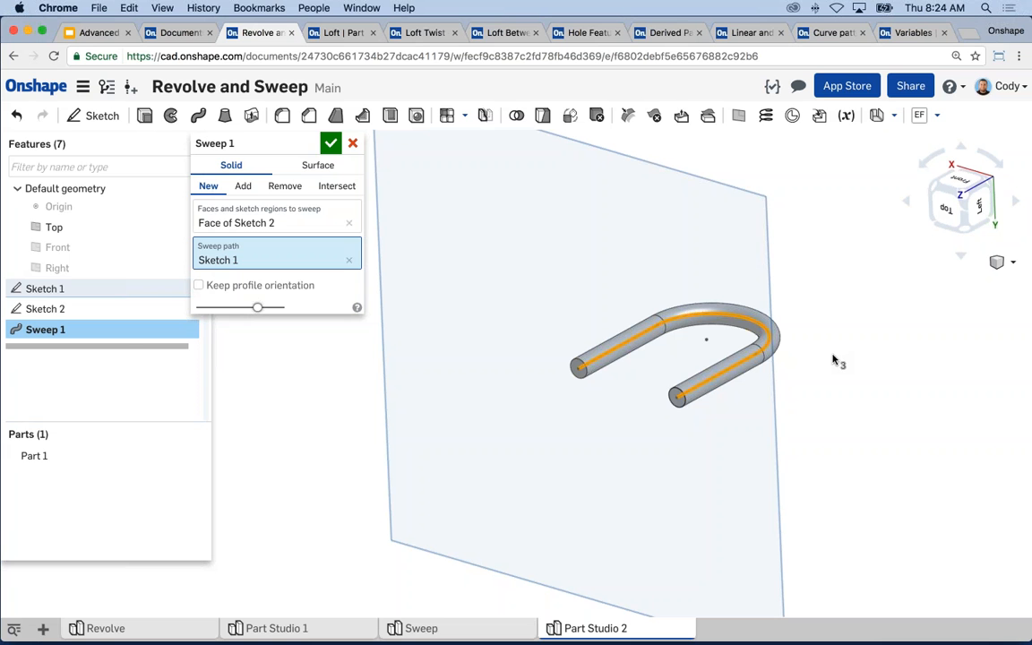
click(331, 144)
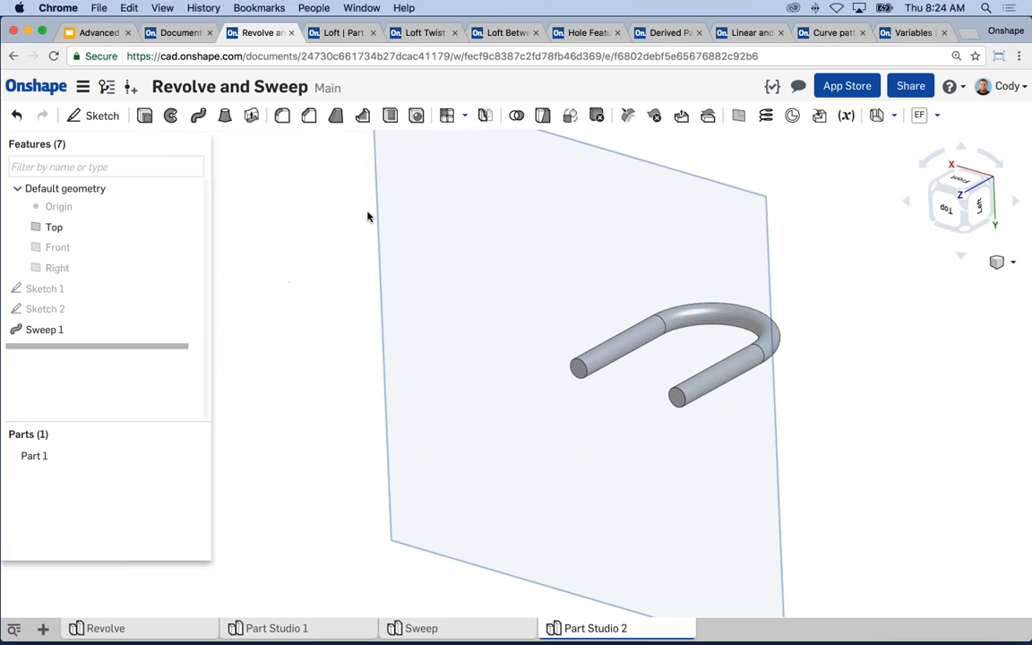
Hide the planes and inspect the swept U-shaped part upright at close range
middle_drag(393, 322, 366, 324)
key(p)
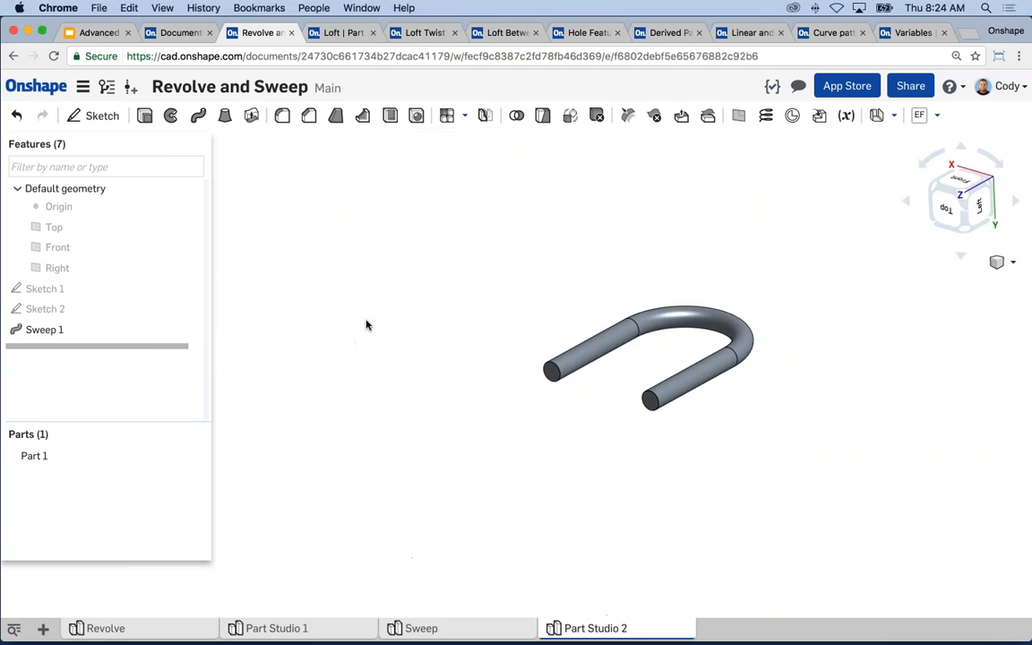
right_drag(366, 324, 555, 260)
scroll(556, 261, down, 5)
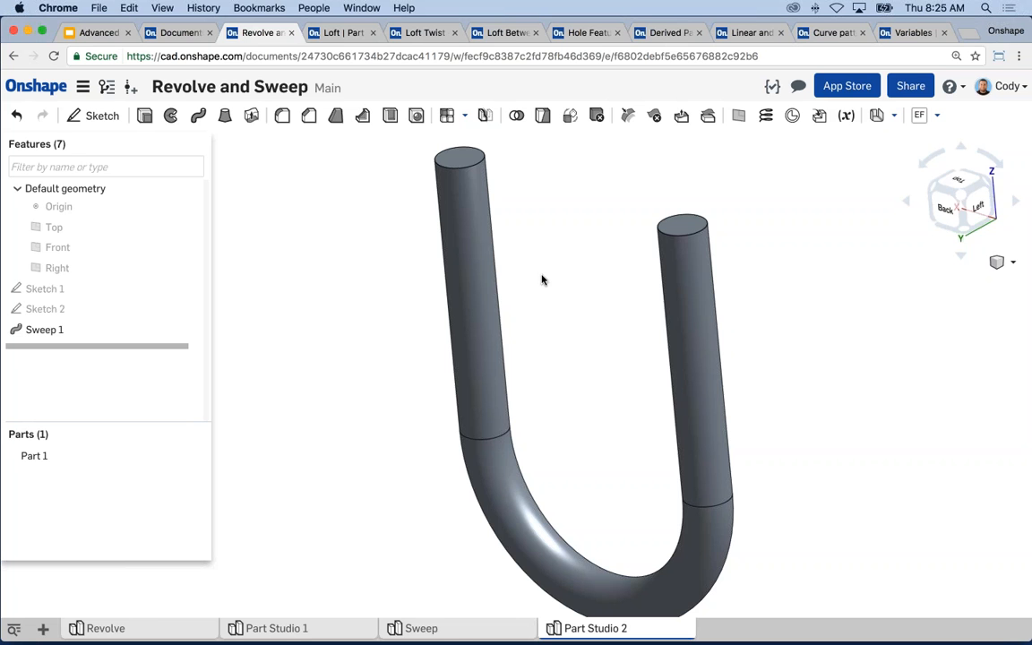
Switch to the Loft document with the rectangle and circle sketches in Part Studio 2
click(342, 33)
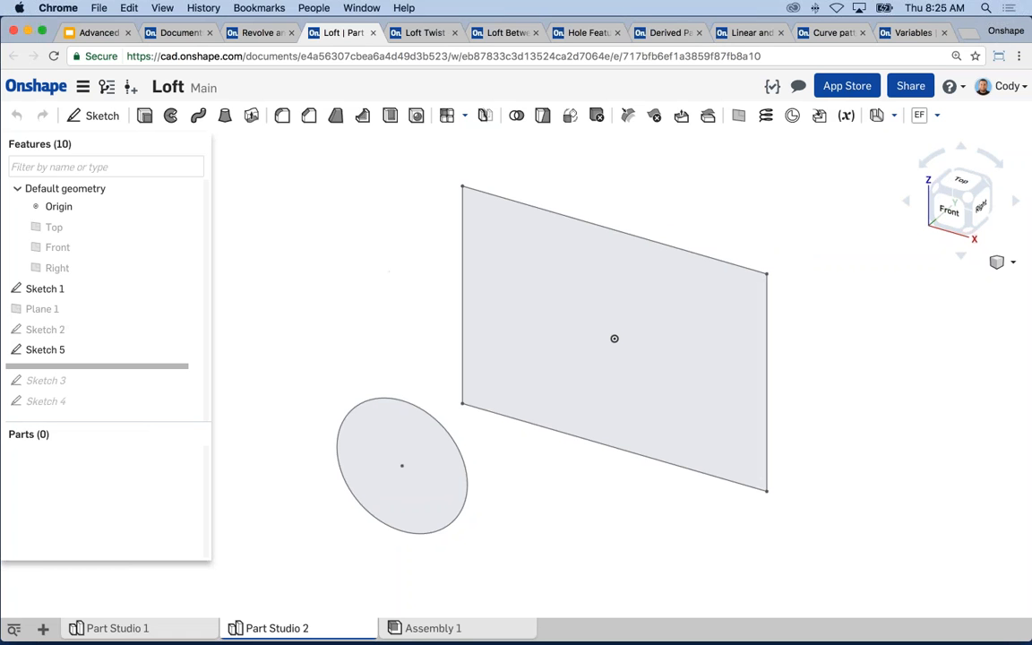
key(super+Tab)
middle_drag(486, 231, 530, 217)
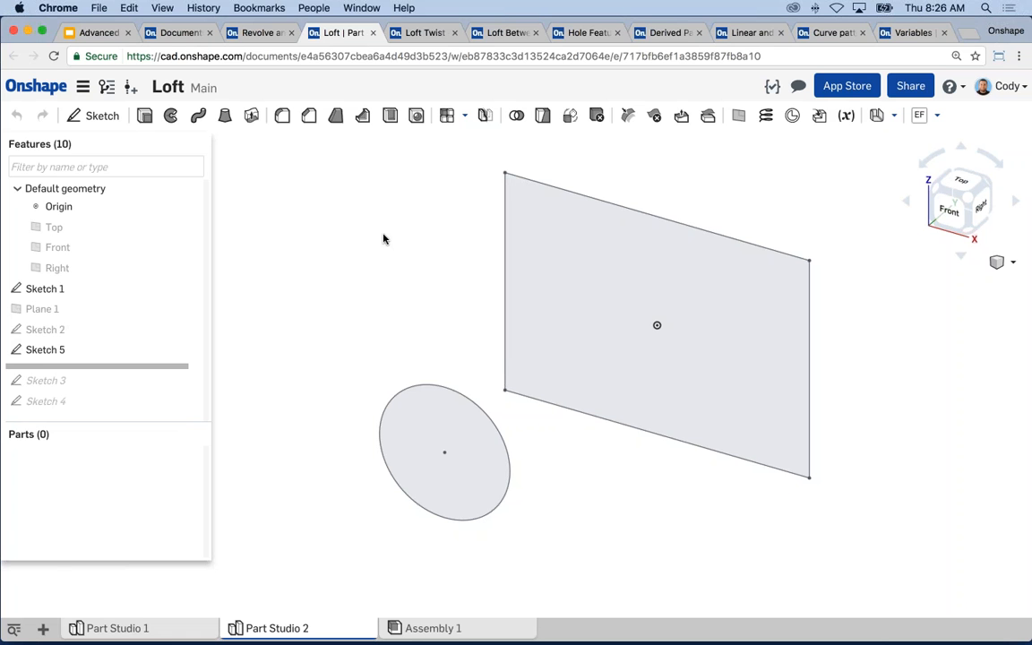
Start a new solid Loft with the rectangular face of Sketch 1 and the circular face of Sketch 5 as profiles
click(225, 116)
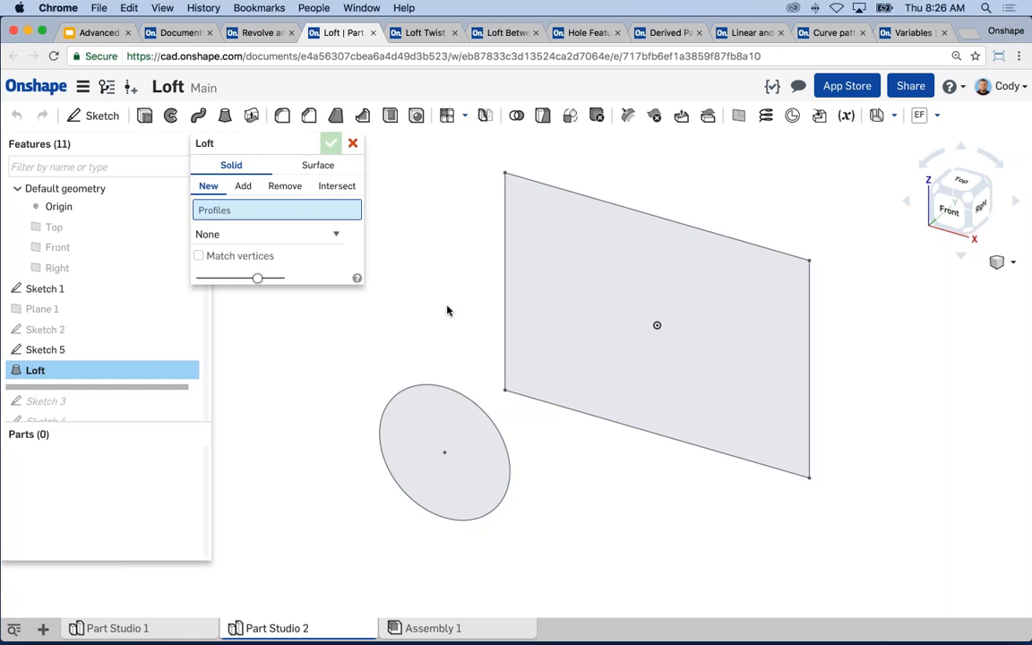
right_drag(500, 295, 529, 272)
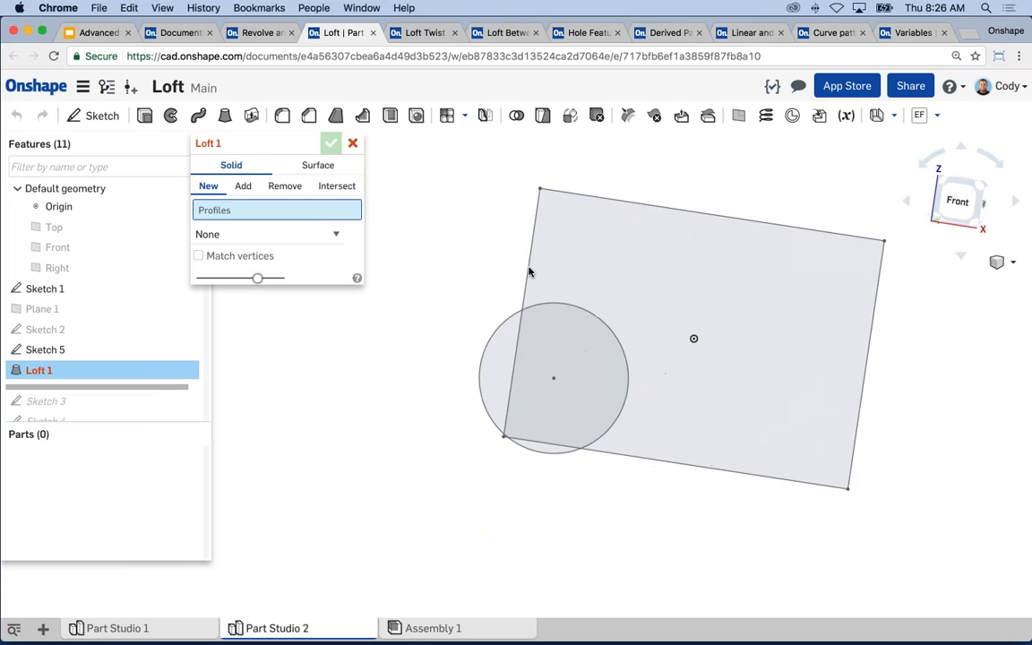
click(956, 201)
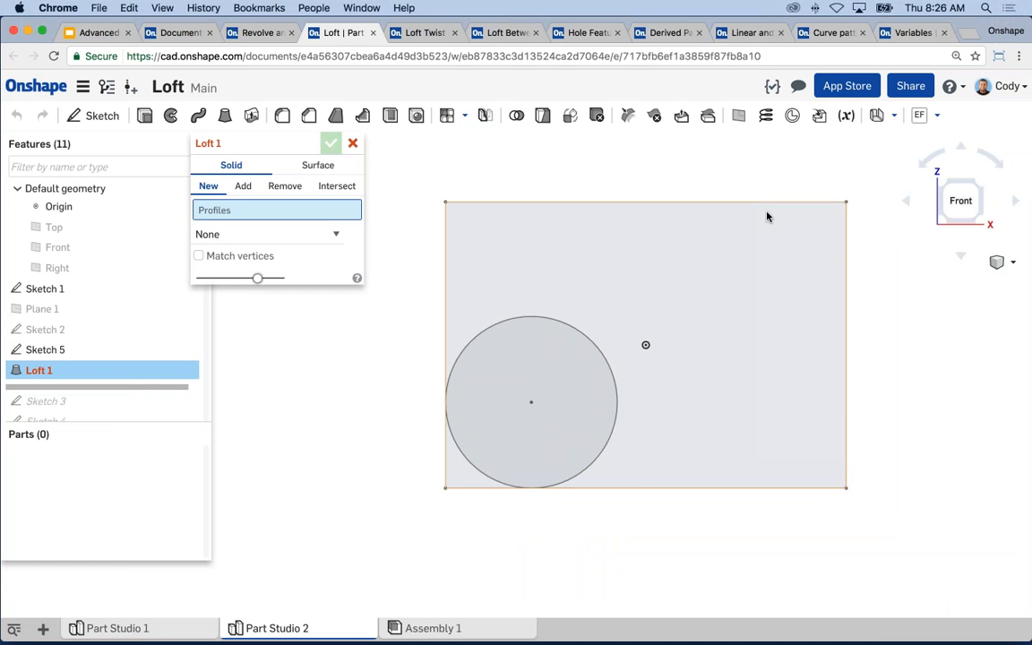
right_drag(739, 212, 651, 383)
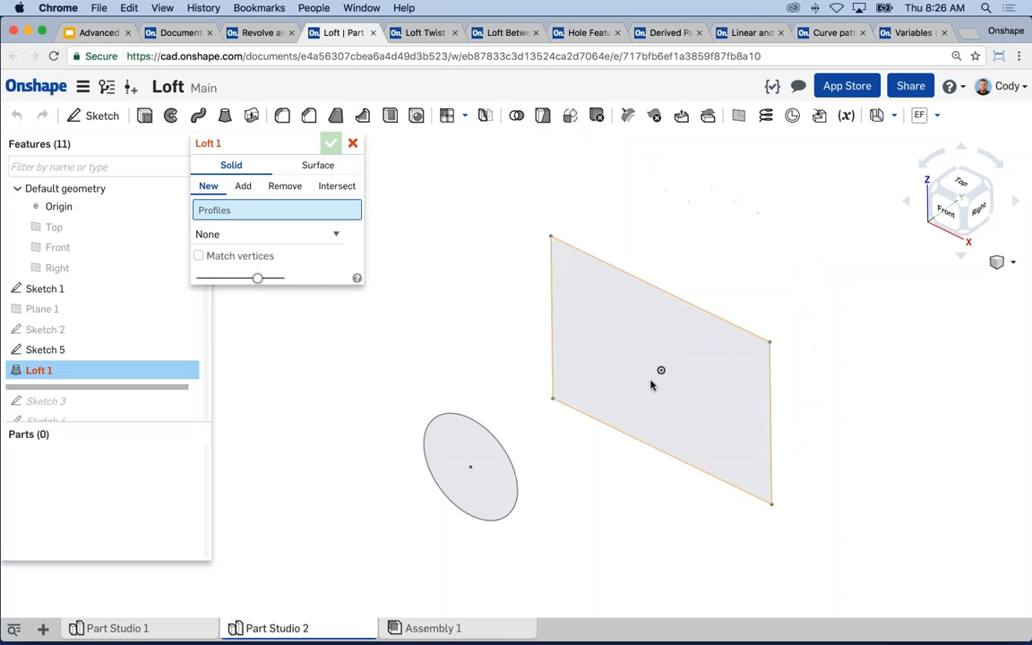
click(463, 446)
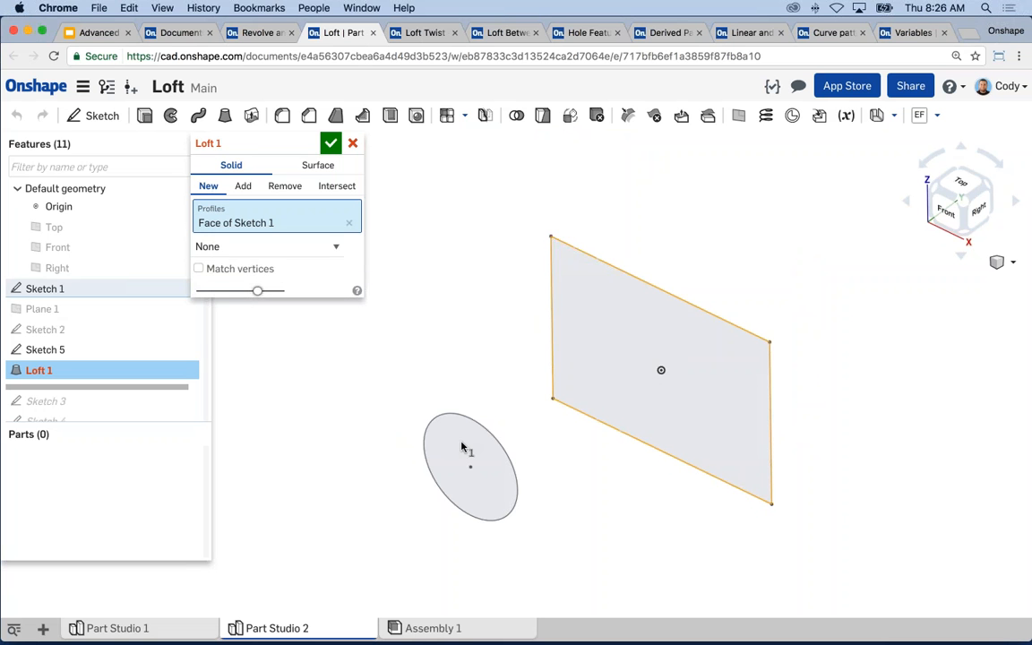
click(458, 462)
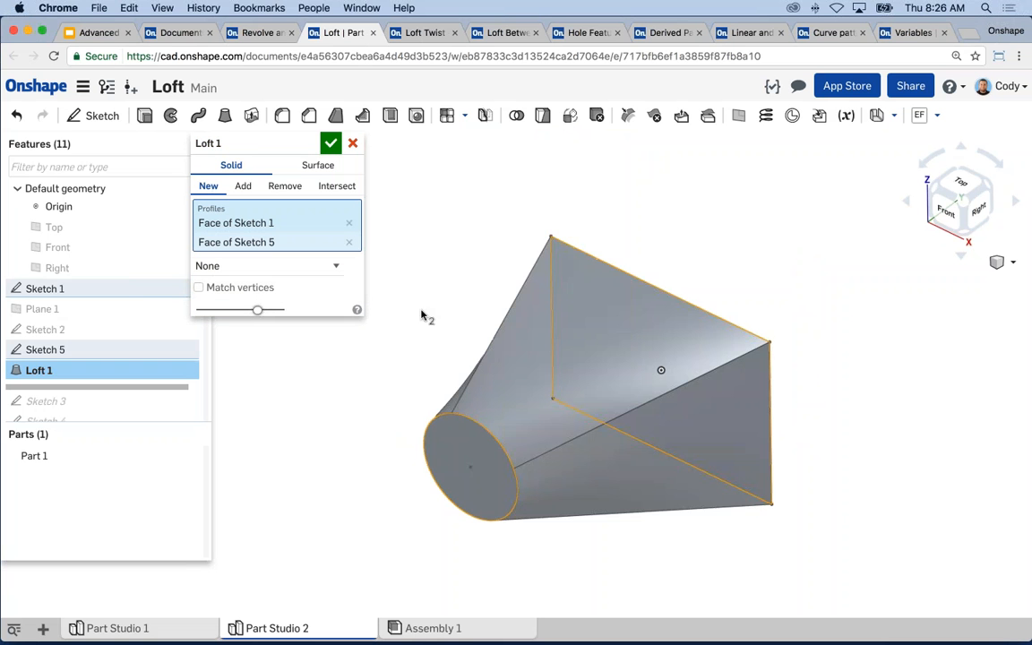
Inspect the loft preview from the front and at an angle, and cancel the loft
click(945, 208)
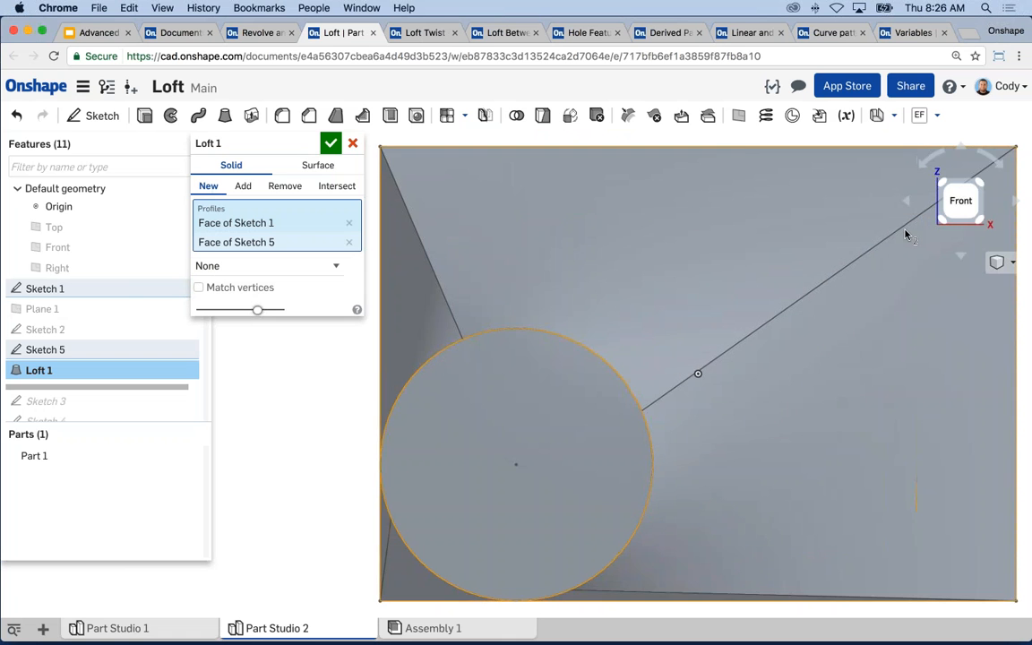
scroll(905, 235, down, 4)
middle_drag(908, 353, 784, 374)
scroll(841, 366, down, 1)
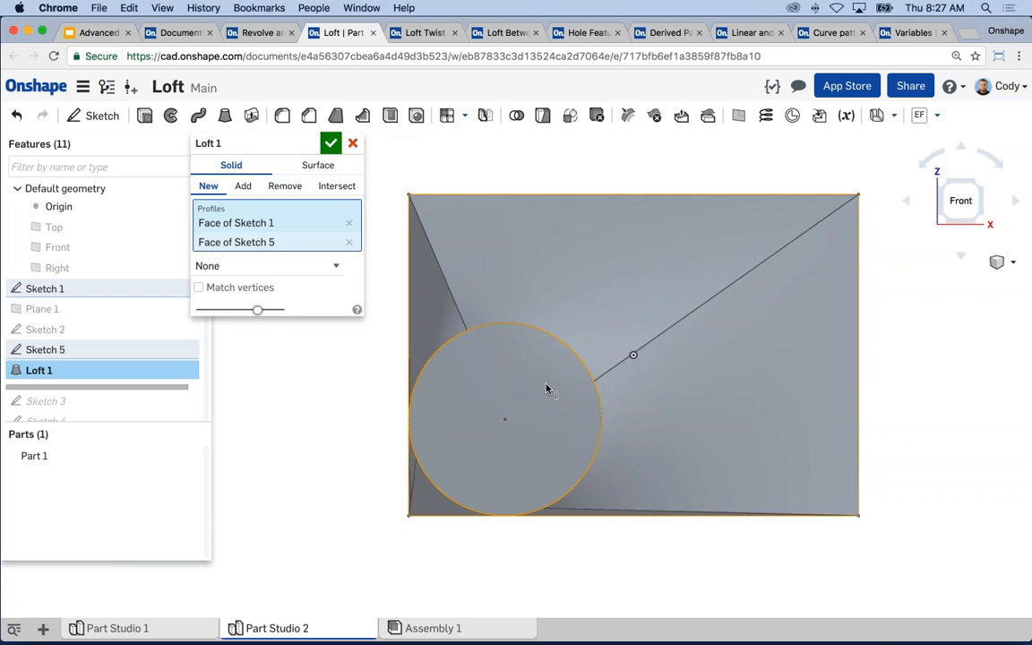
right_drag(488, 325, 418, 275)
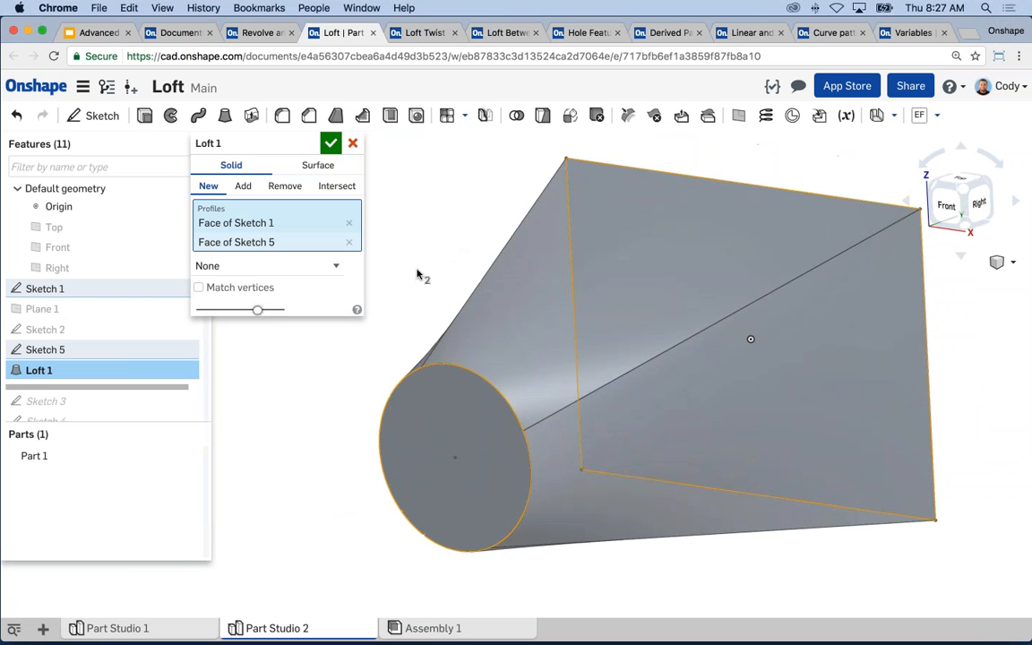
click(351, 144)
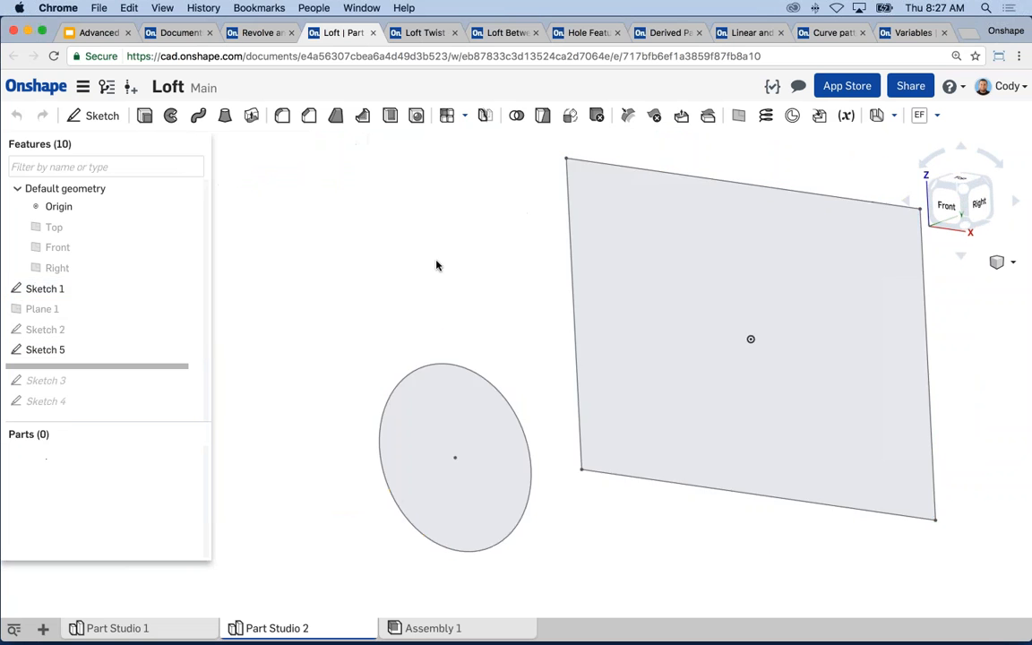
scroll(401, 300, down, 1)
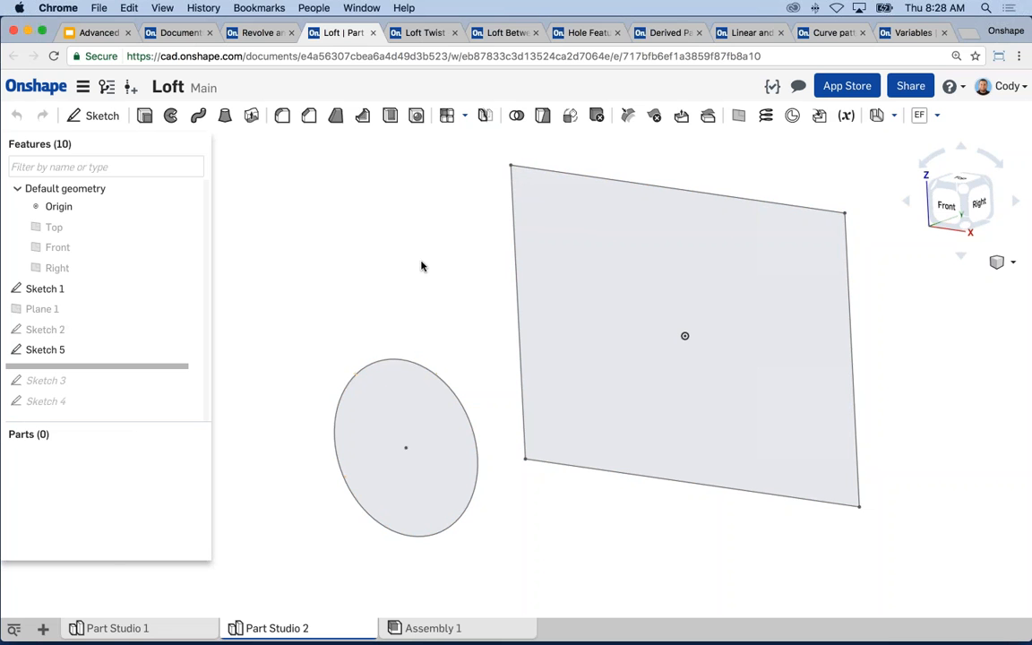
Edit Sketch 5 and draw a construction line from the rectangle's upper-right corner to the circle
right_click(368, 365)
click(391, 375)
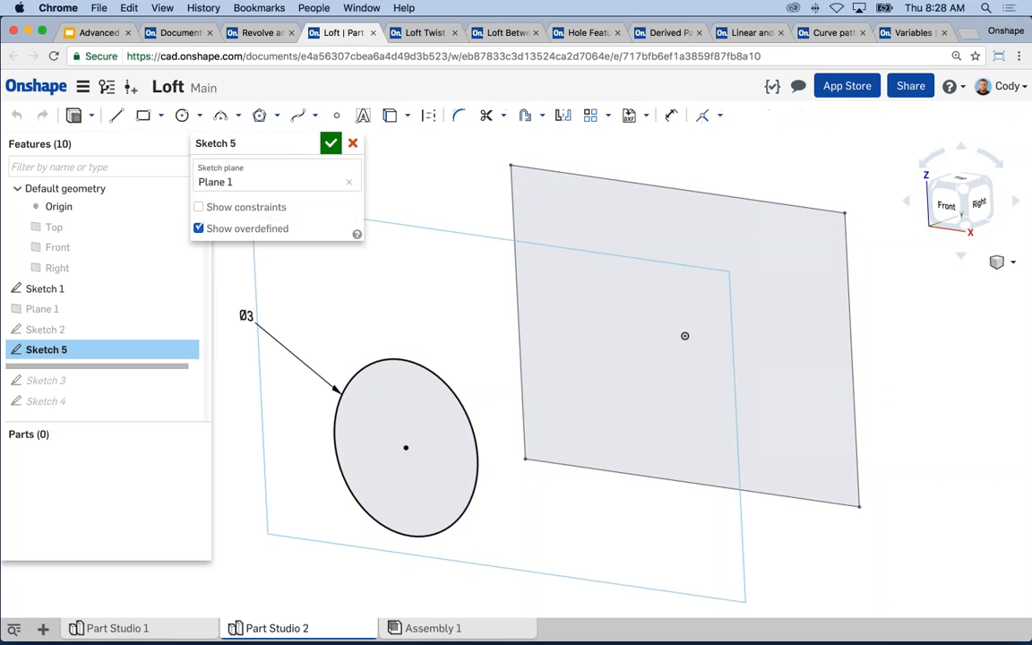
mouse_move(674, 390)
middle_down()
mouse_move(503, 469)
mouse_move(536, 419)
middle_up()
scroll(507, 466, down, 2)
key(l)
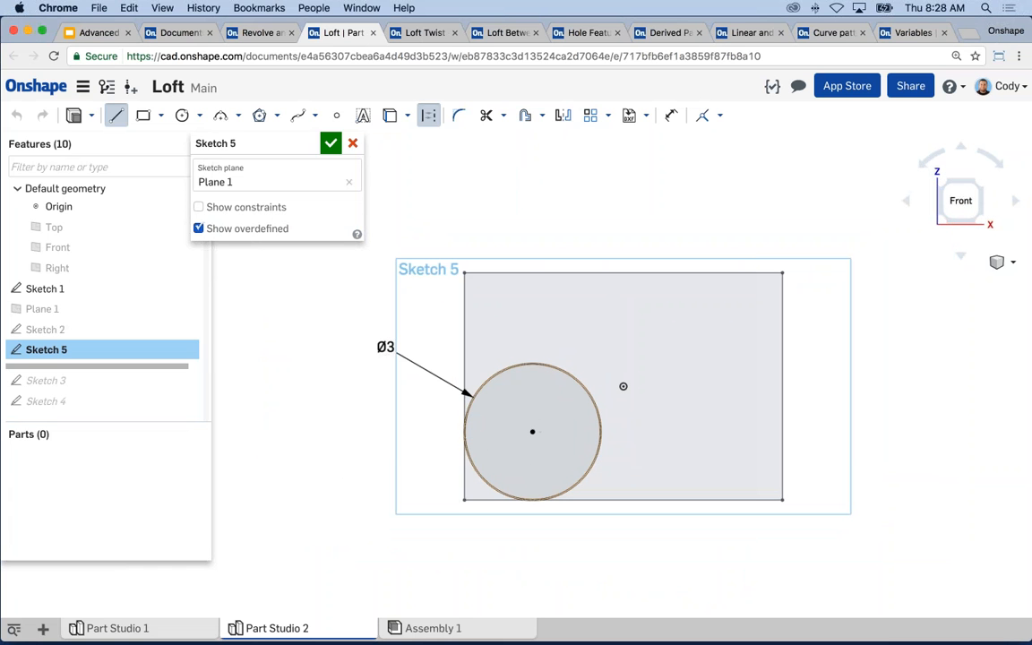
click(781, 273)
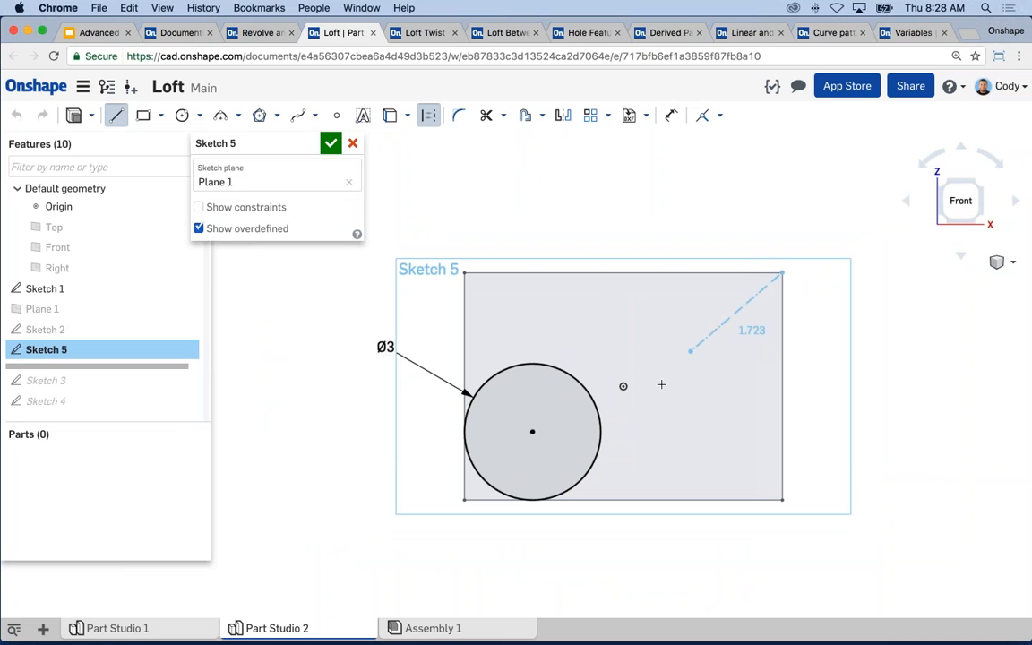
click(590, 387)
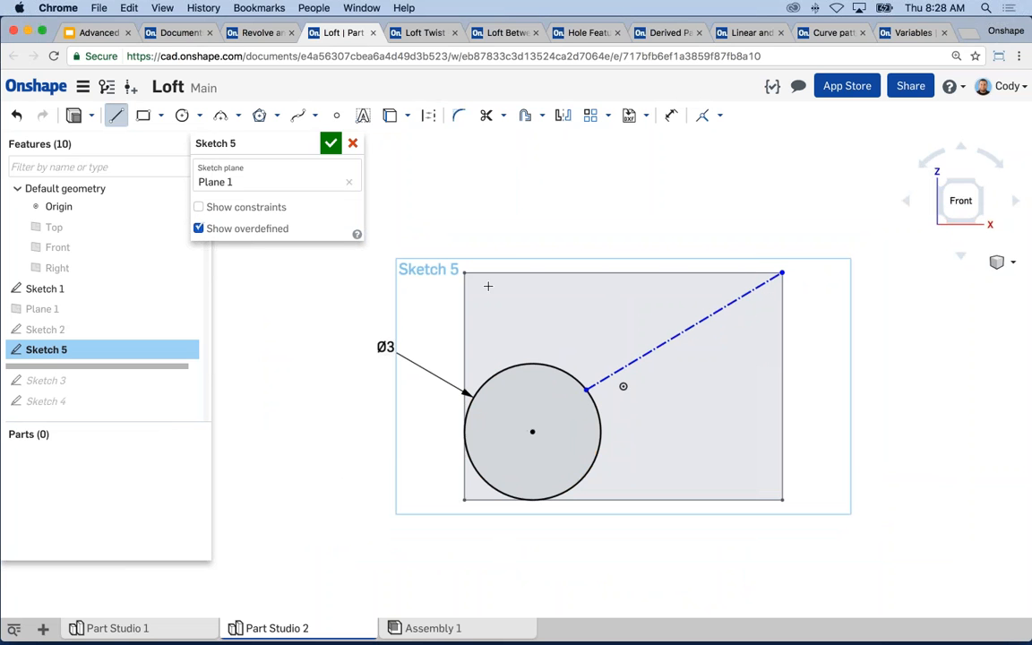
Draw a second construction line from the rectangle's upper-left corner to the circle
click(465, 273)
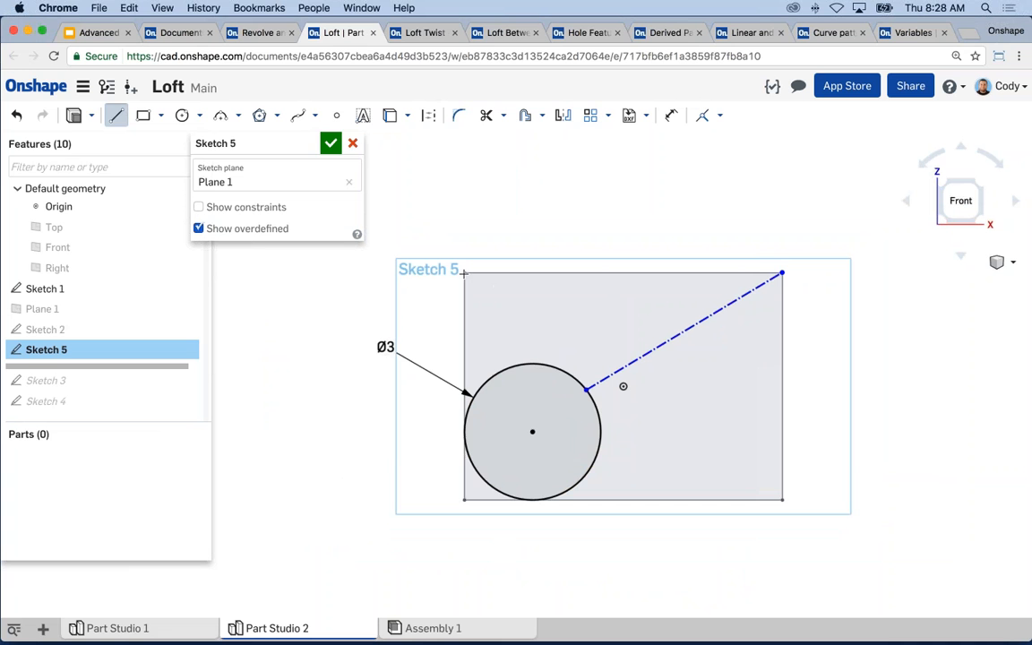
click(484, 380)
key(Escape)
click(482, 350)
key(q)
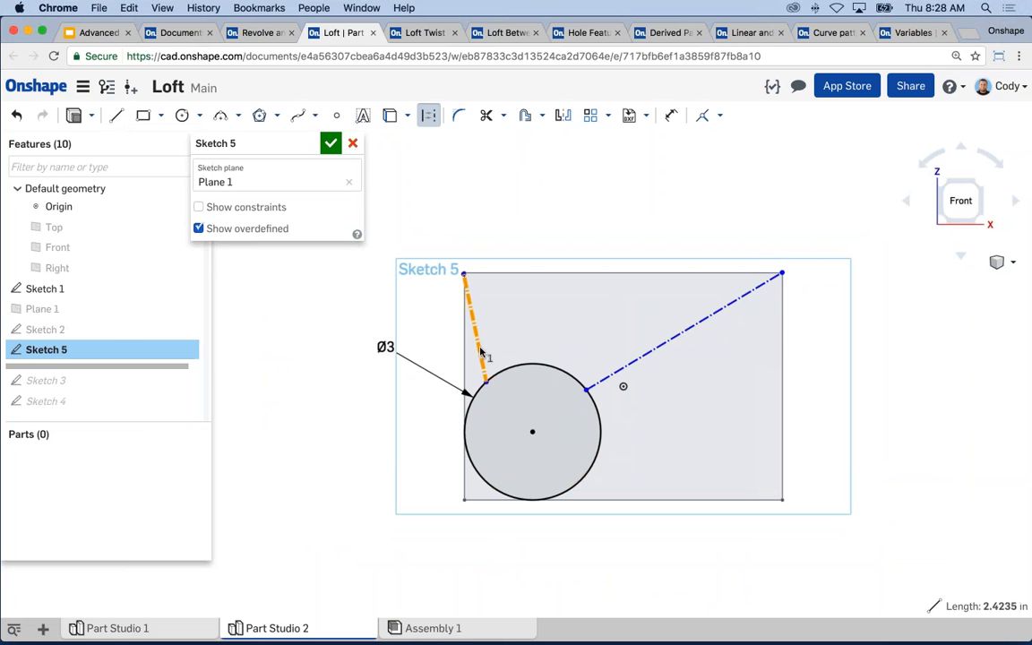
scroll(389, 325, down, 3)
middle_drag(388, 328, 434, 312)
click(350, 394)
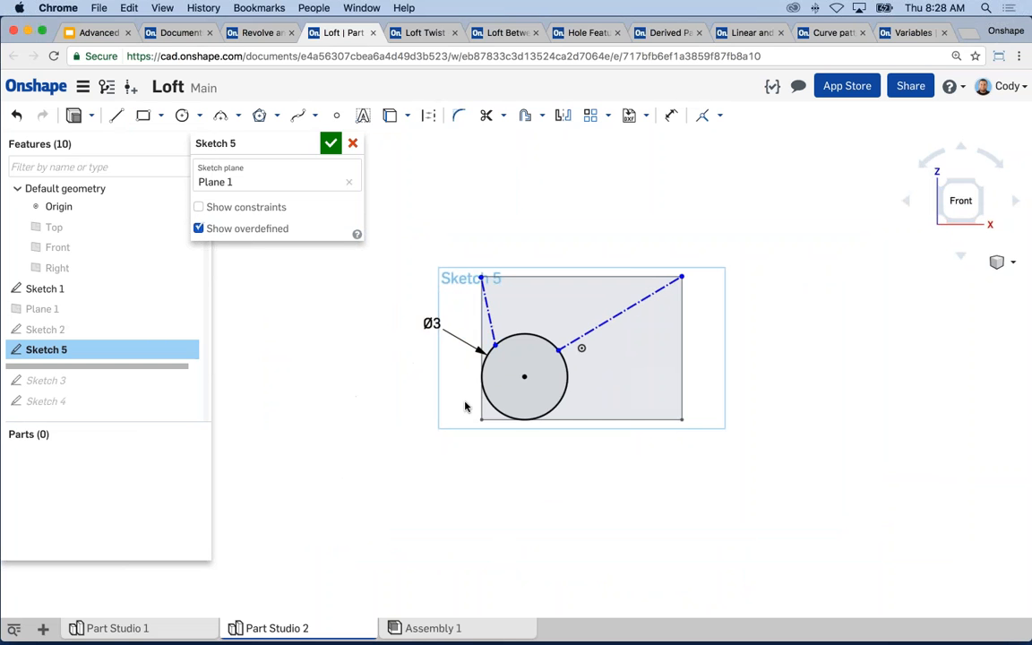
Draw a third construction line from the rectangle's lower-left corner to the circle
scroll(484, 403, up, 3)
key(l)
key(q)
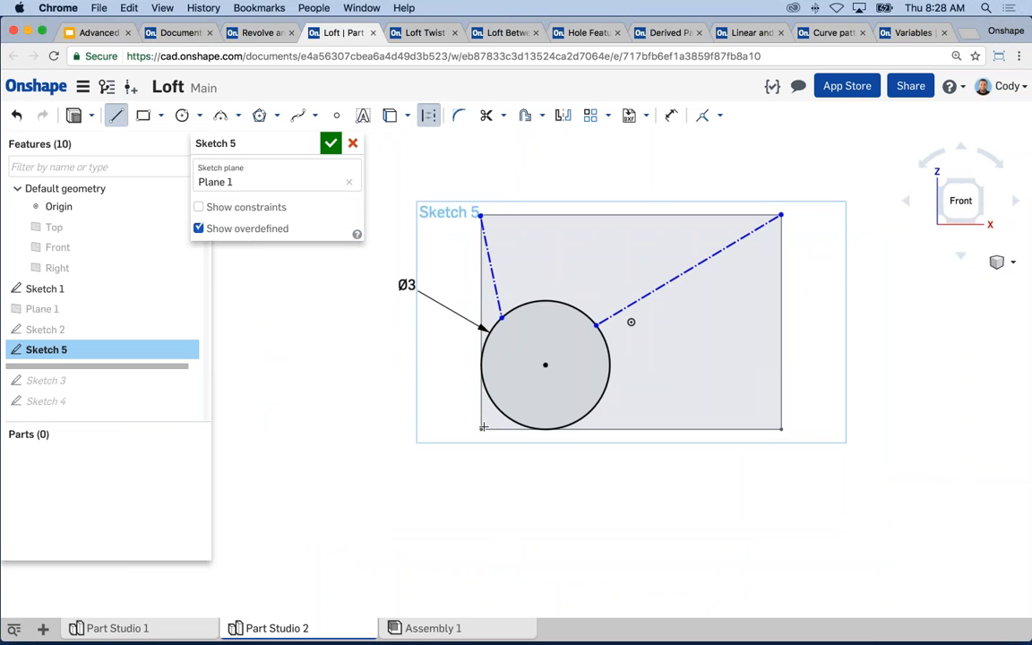
click(481, 429)
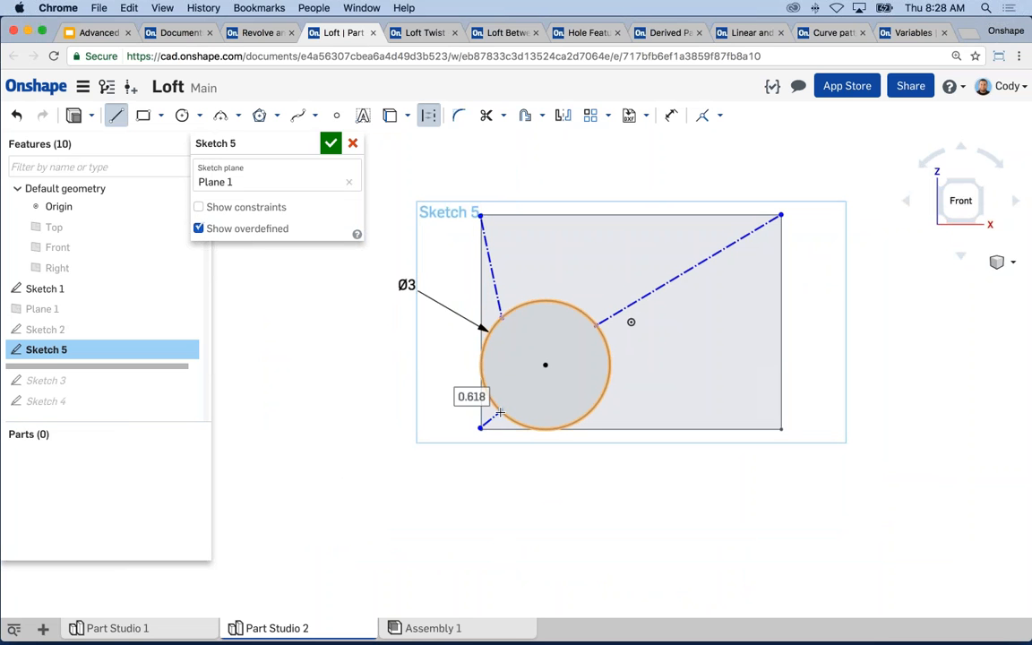
click(501, 412)
key(Escape)
Draw a fourth construction line from the rectangle's lower-right corner to the circle
key(l)
key(q)
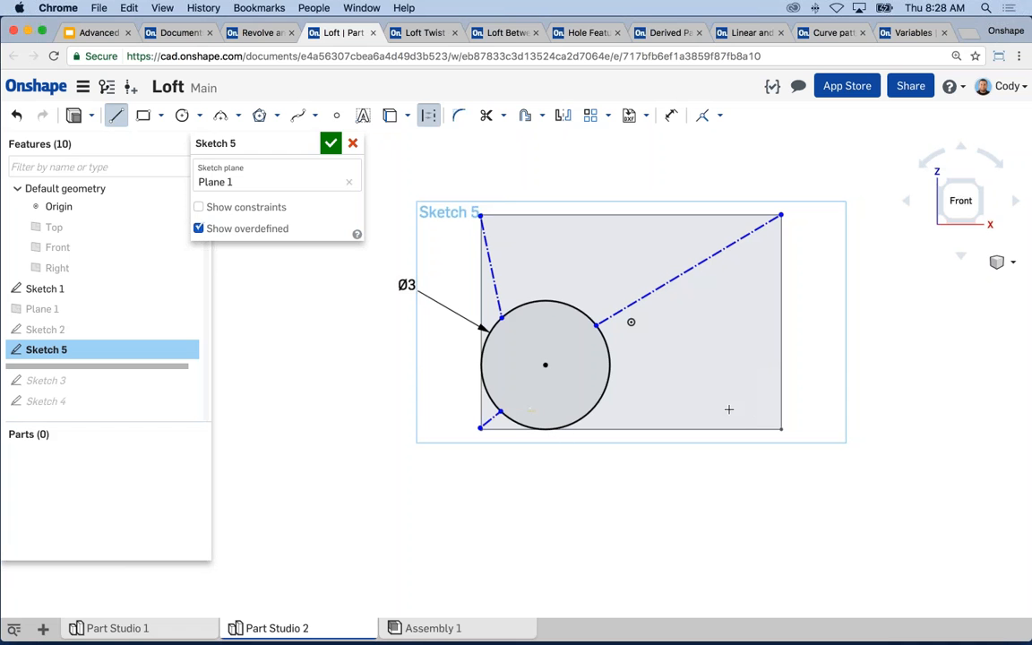
click(781, 429)
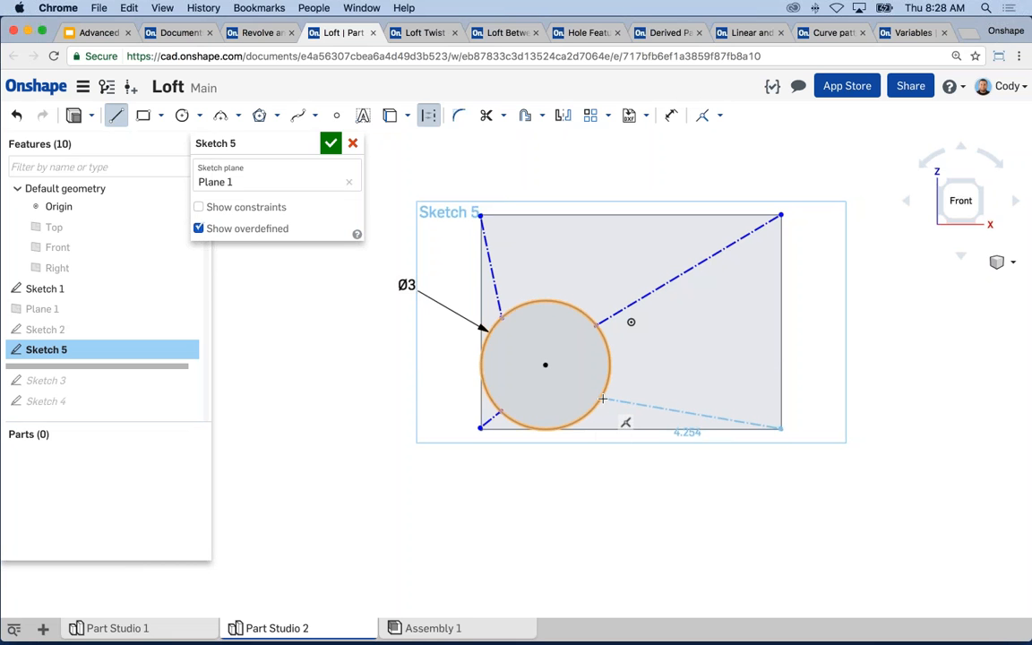
click(602, 398)
key(Escape)
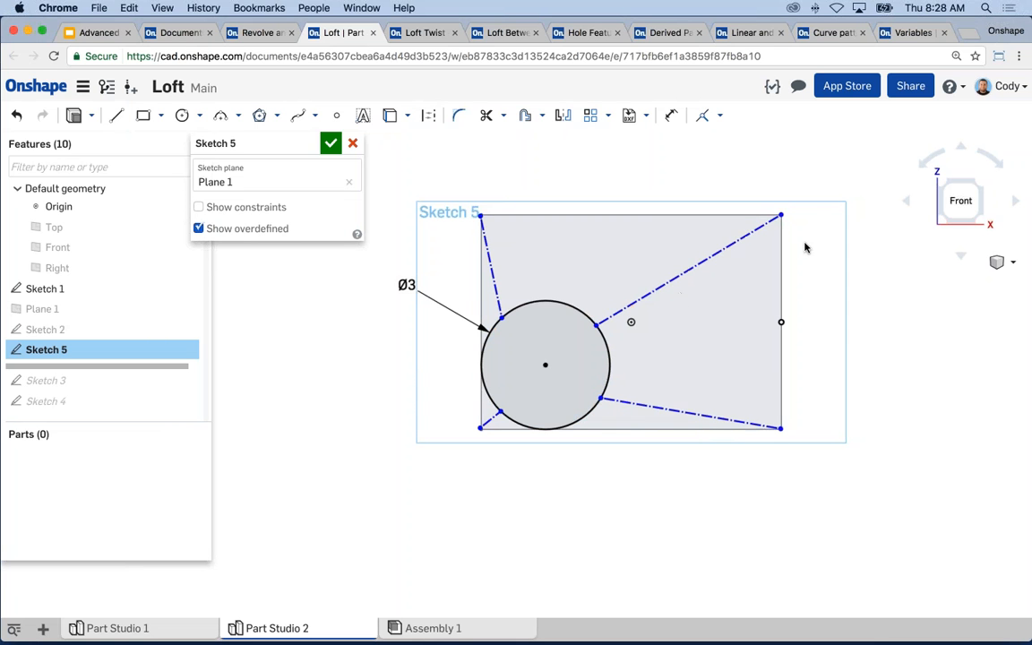
Make the outer ends of the two right-hand construction lines coincident with the rectangle's upper-right and lower-right corners
right_drag(726, 224, 788, 261)
click(733, 253)
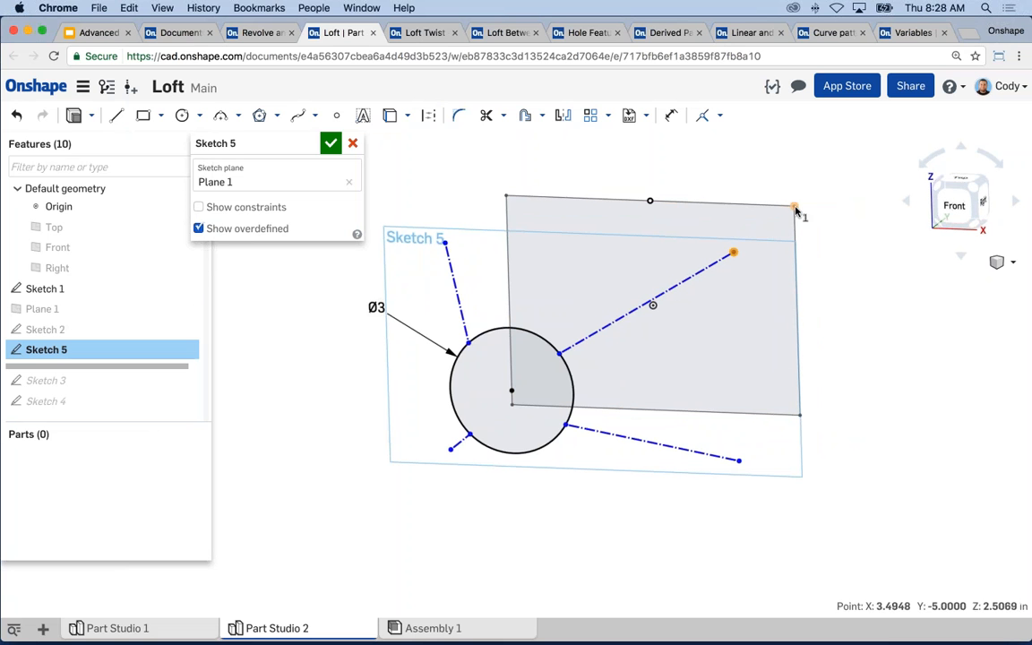
click(794, 206)
key(i)
click(739, 460)
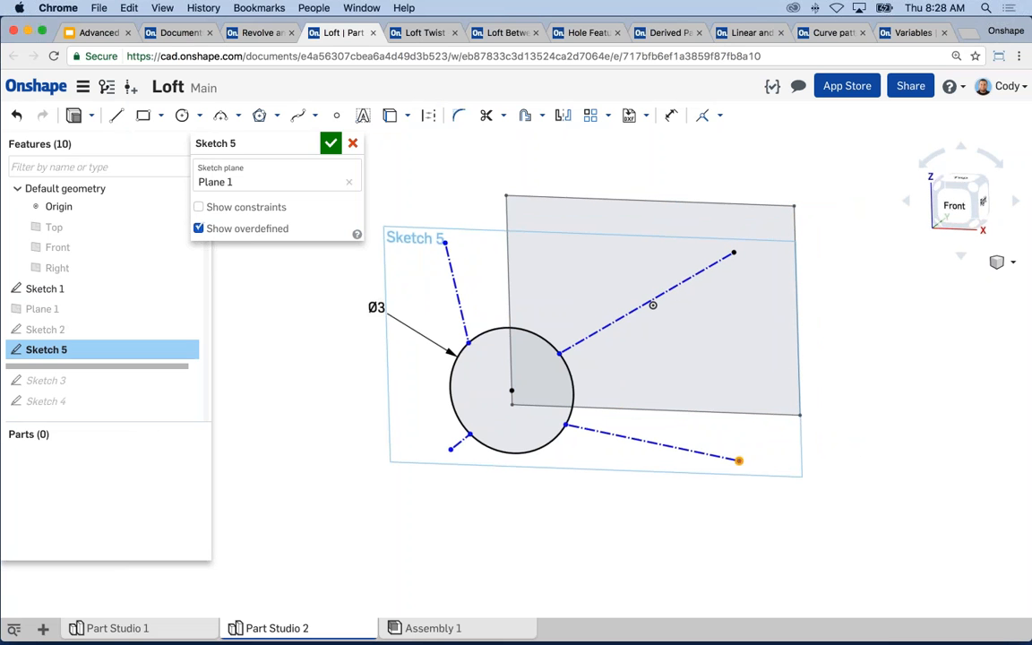
click(800, 416)
key(i)
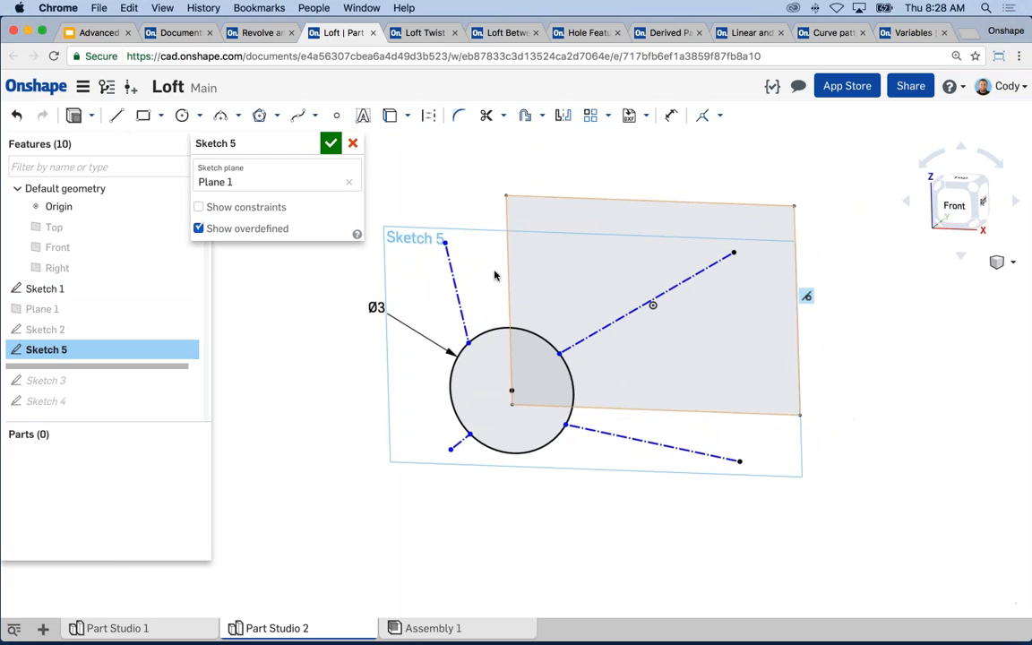
Make the outer ends of the two left-hand construction lines coincident with the rectangle's upper-left and lower-left corners
click(447, 244)
click(507, 196)
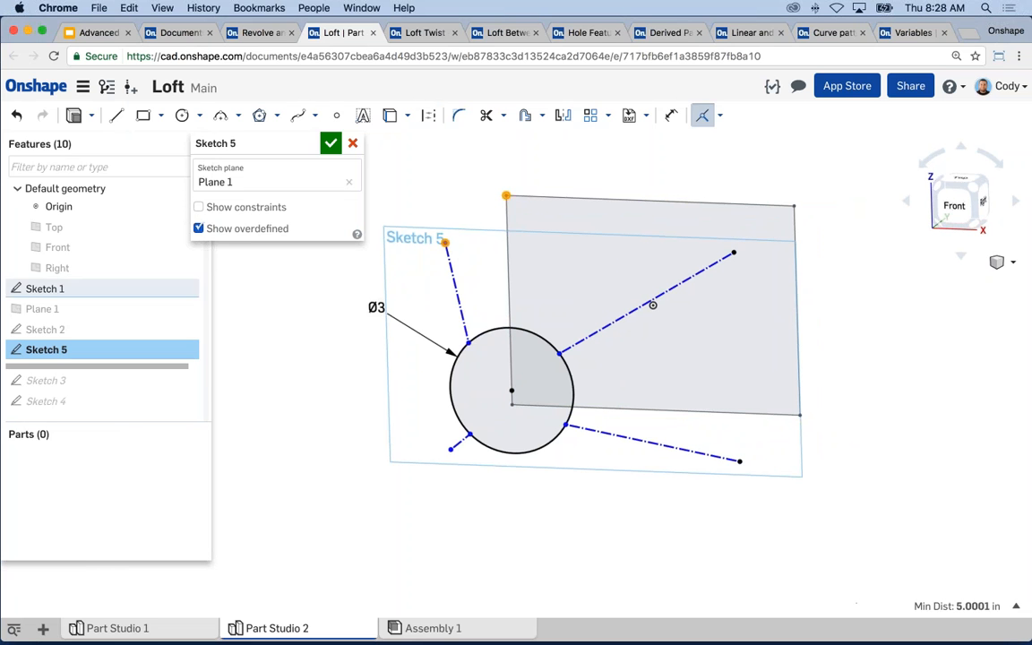
key(i)
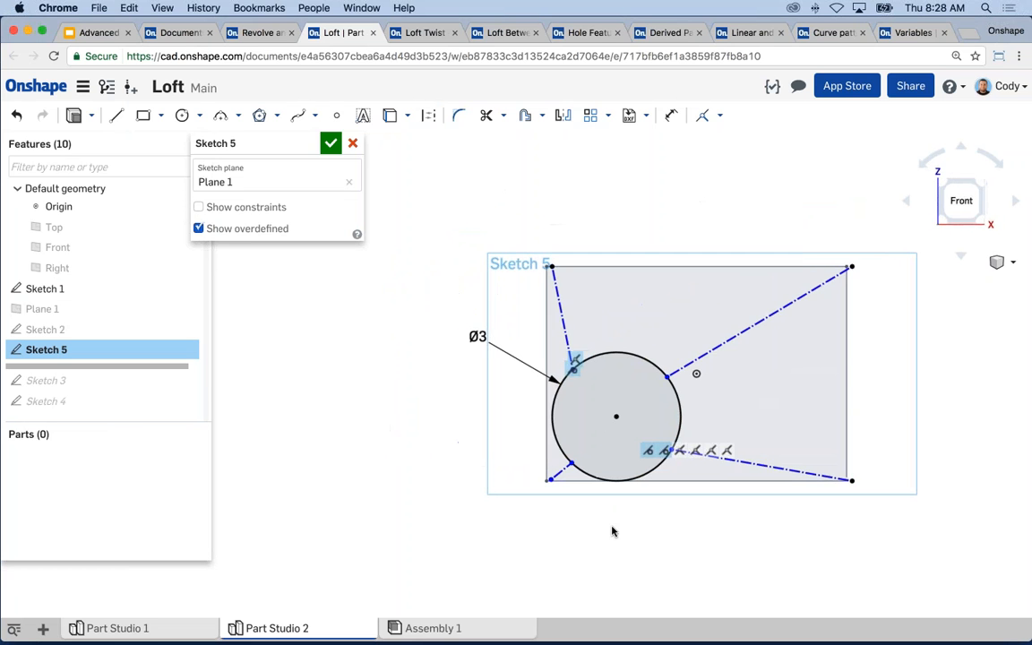
click(606, 482)
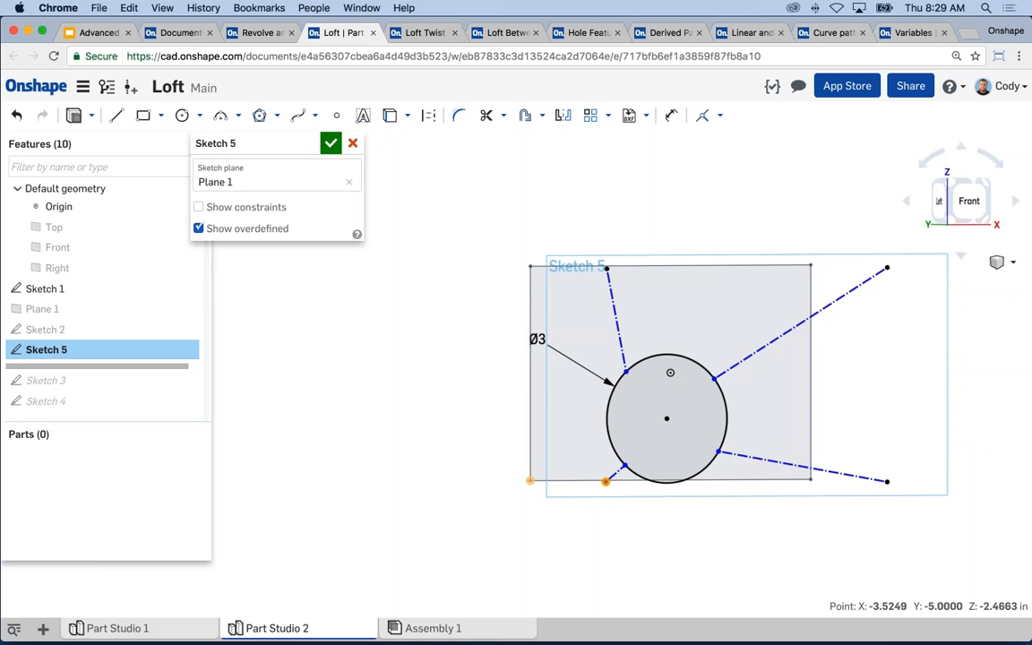
click(529, 480)
key(i)
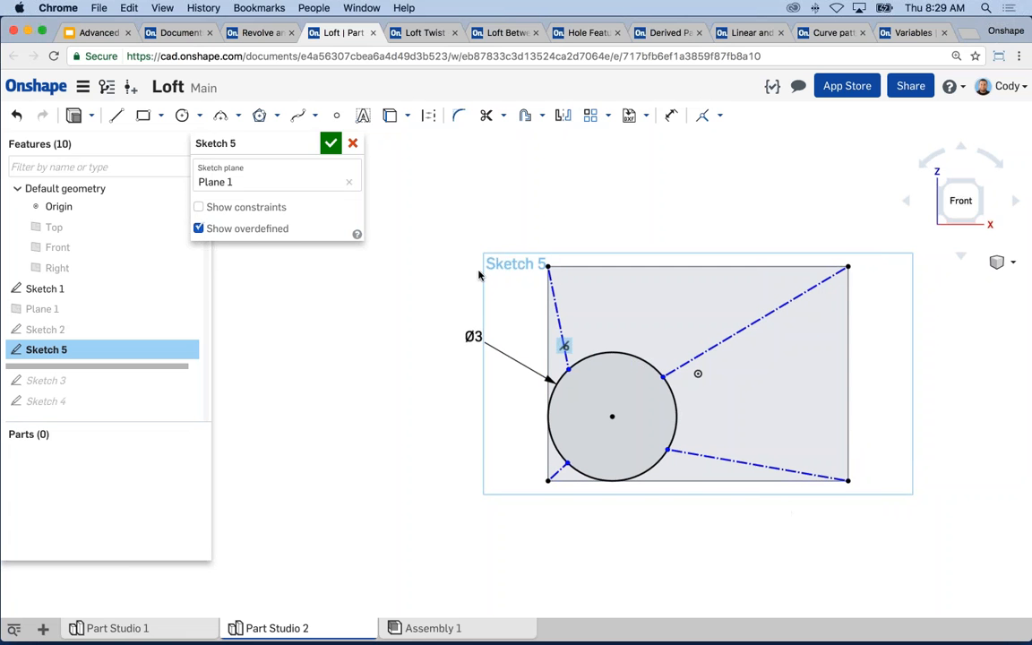
Split the circle where the construction lines meet it and accept Sketch 5
click(502, 114)
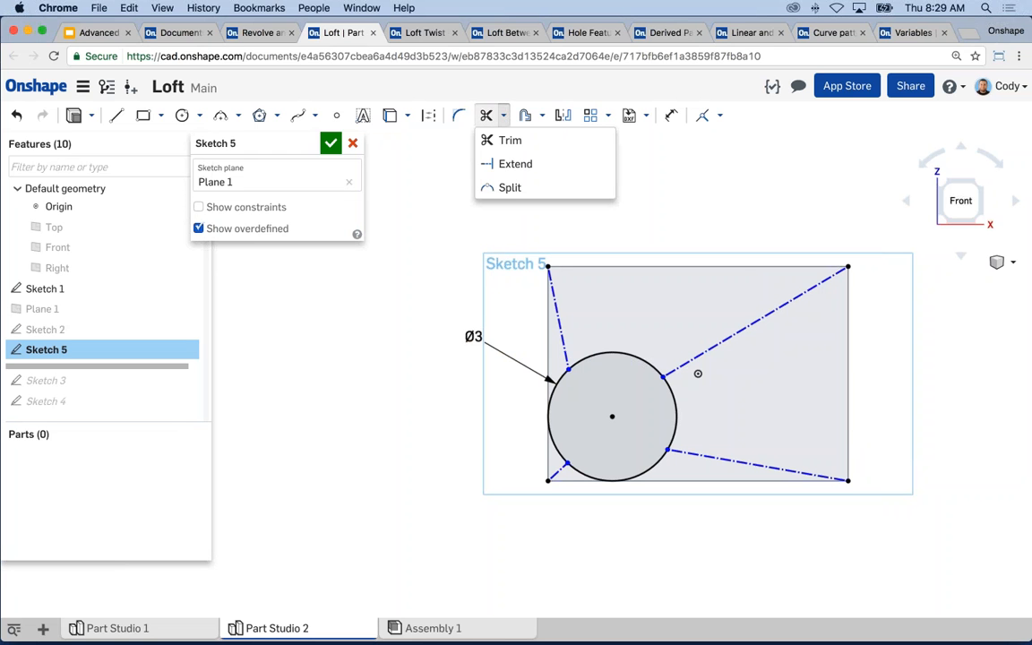
click(509, 188)
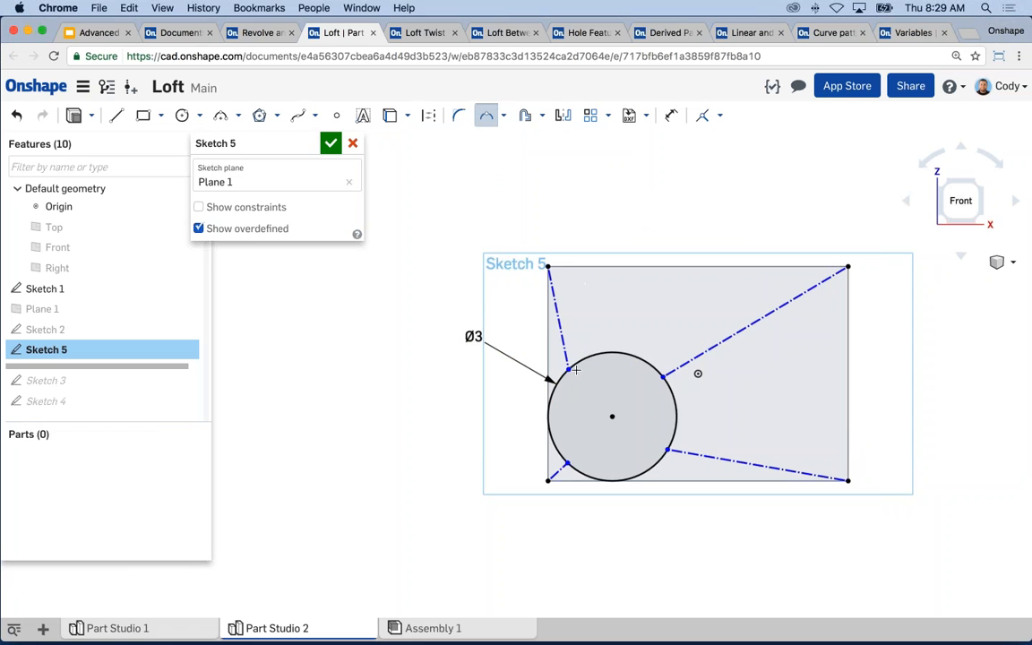
click(568, 369)
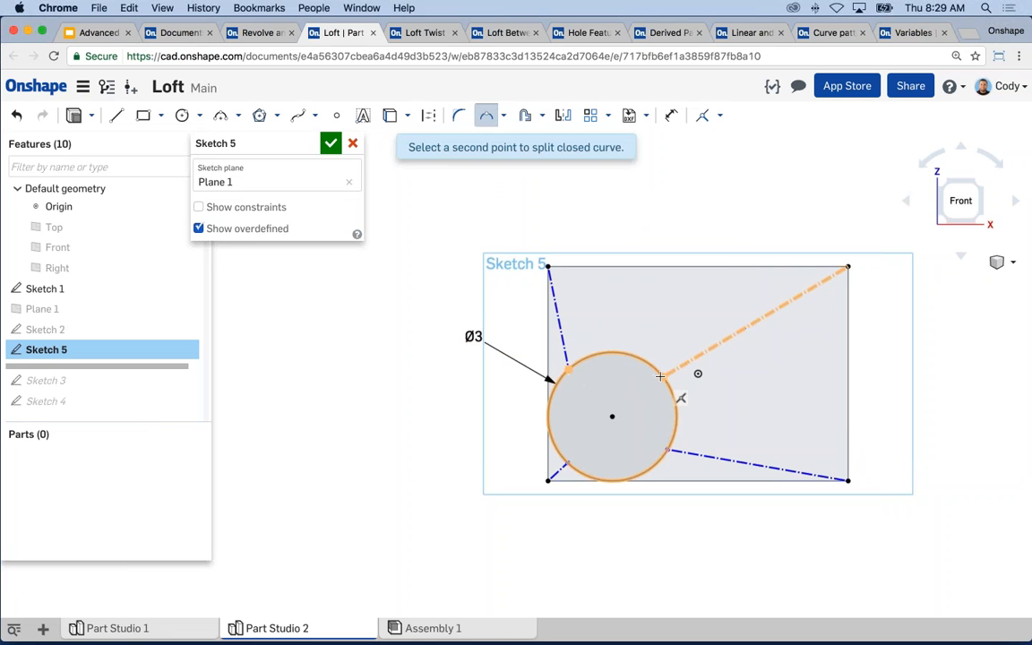
click(661, 377)
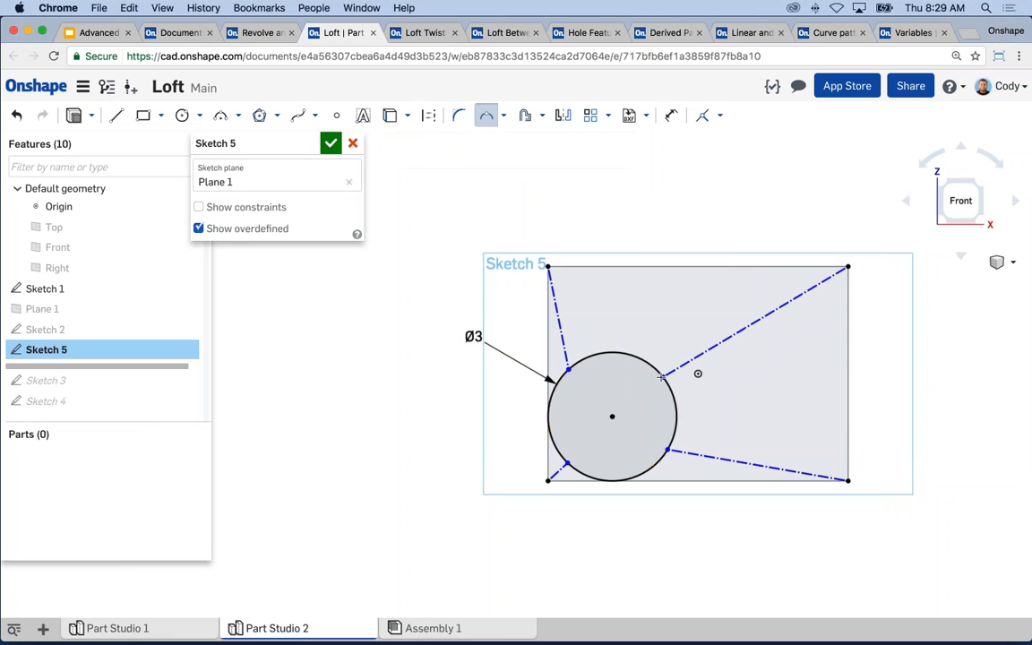
click(568, 465)
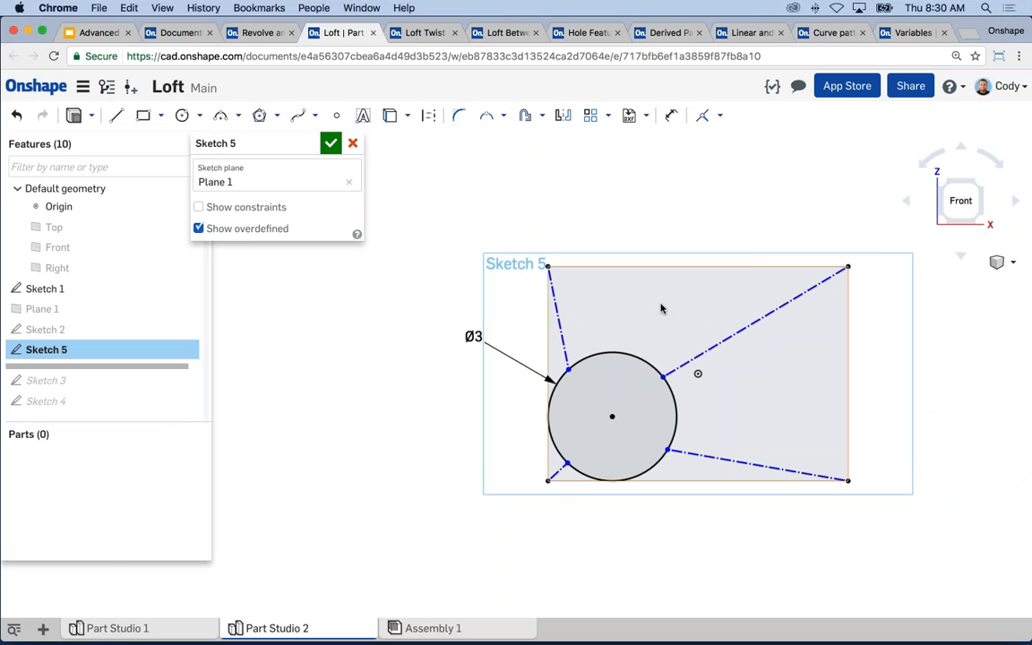
click(331, 143)
Start a new solid Loft between the rectangular face of Sketch 1 and the split circle of Sketch 5, and view it from the front
right_drag(431, 234, 381, 258)
middle_drag(480, 394, 438, 385)
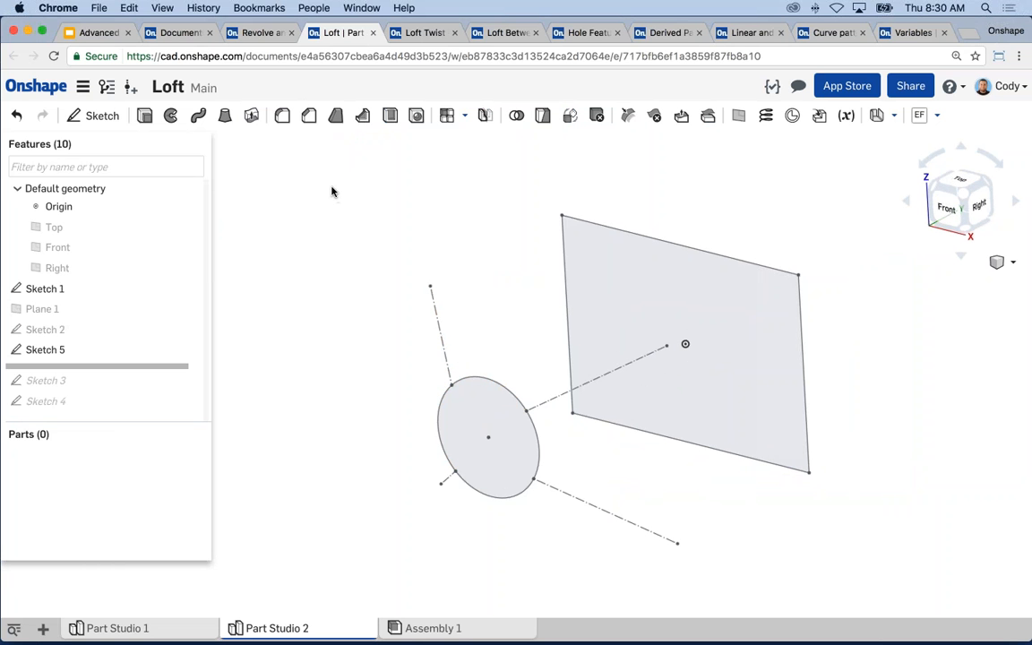
click(227, 119)
click(616, 265)
click(479, 409)
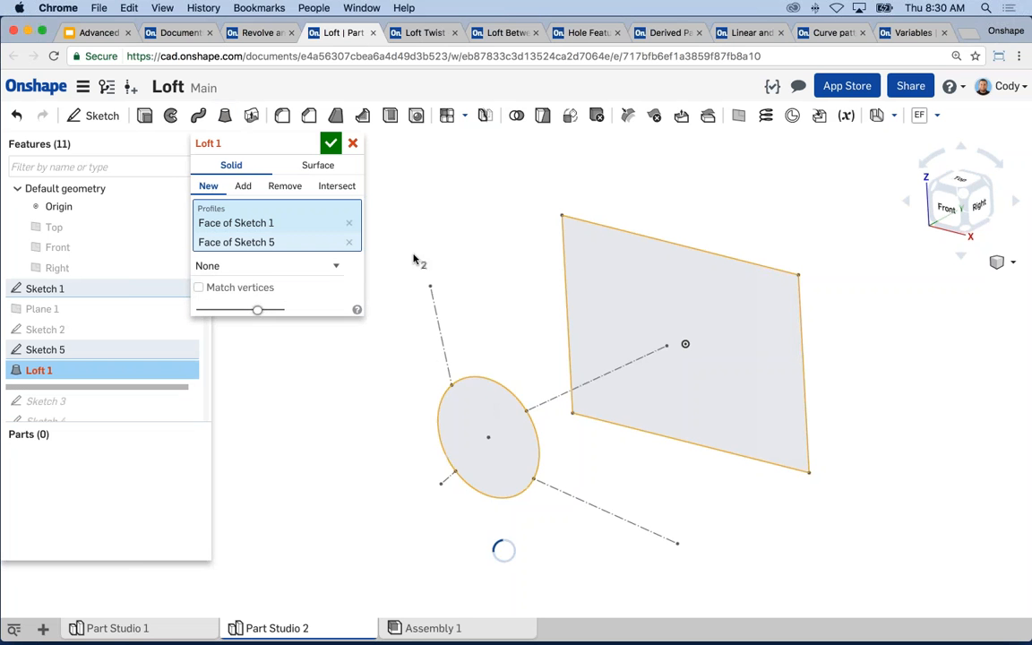
right_drag(421, 233, 444, 219)
click(952, 202)
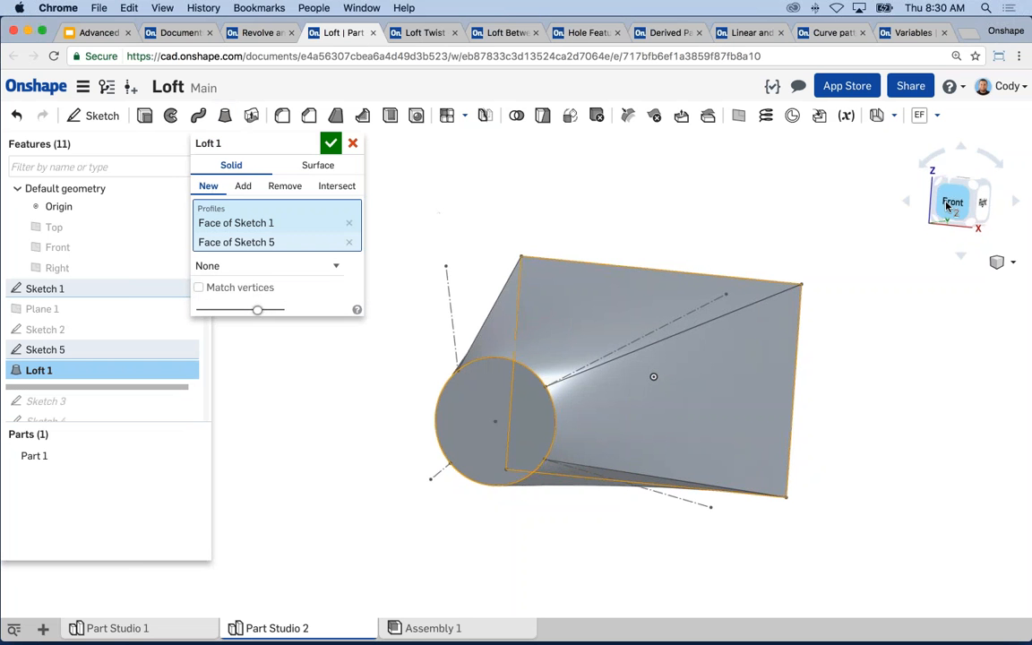
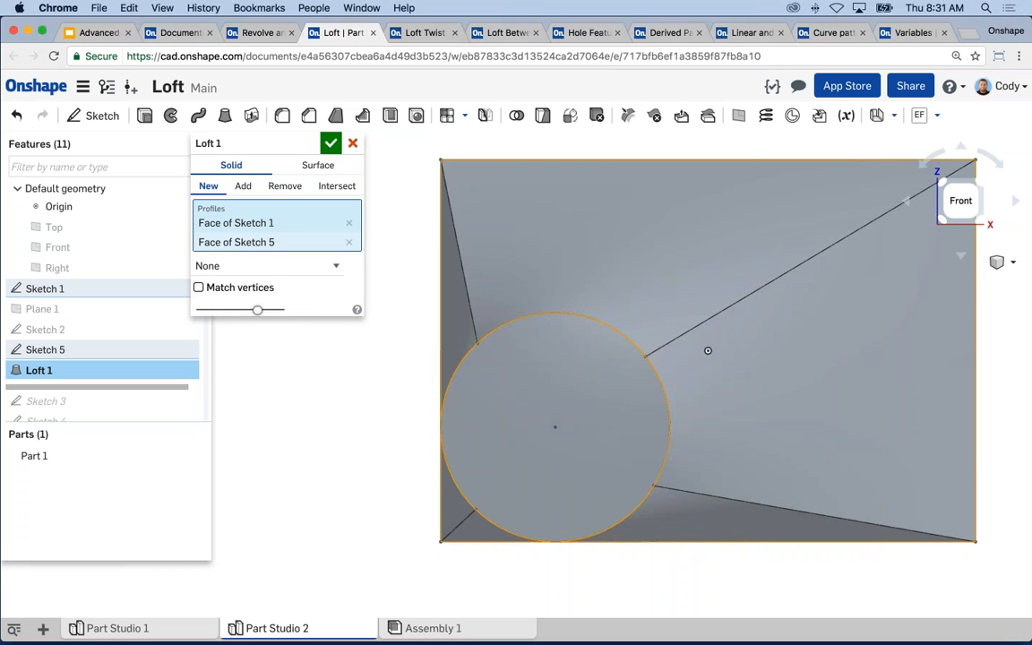
Turn on Match vertices for the loft and cancel the loft
click(198, 287)
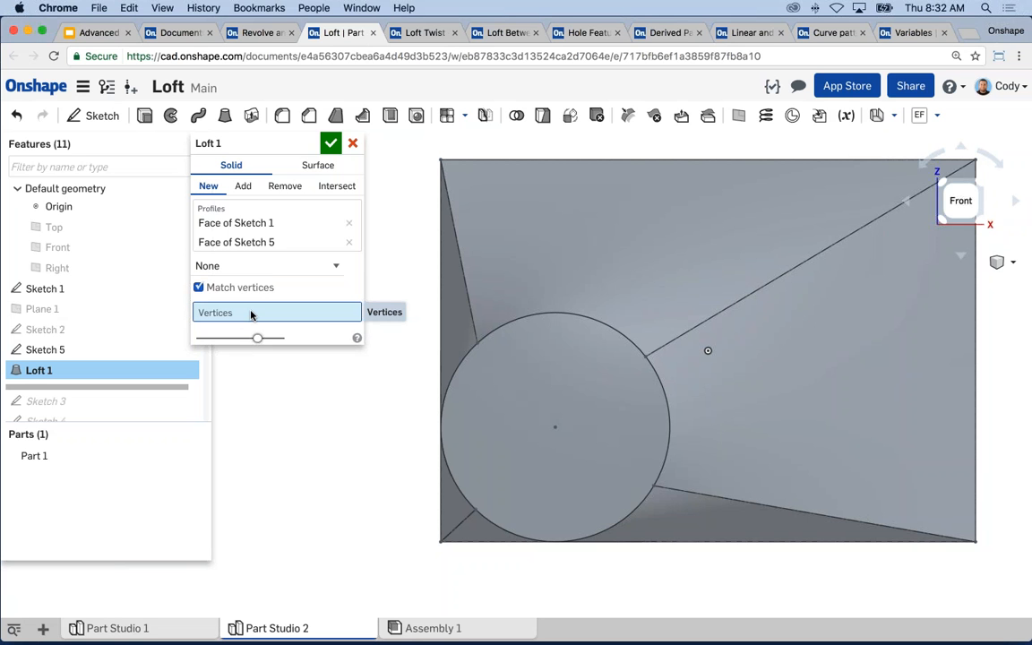
click(353, 142)
right_drag(406, 233, 384, 249)
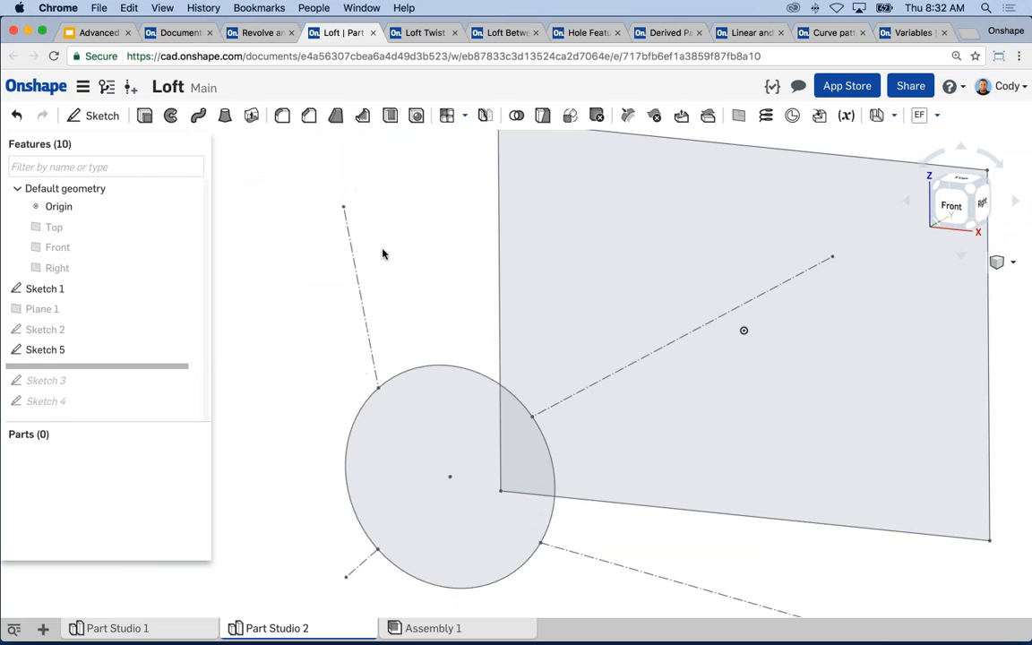
Switch to the Loft Twist - Squeegee document and reload it
scroll(385, 247, down, 3)
middle_drag(388, 245, 396, 257)
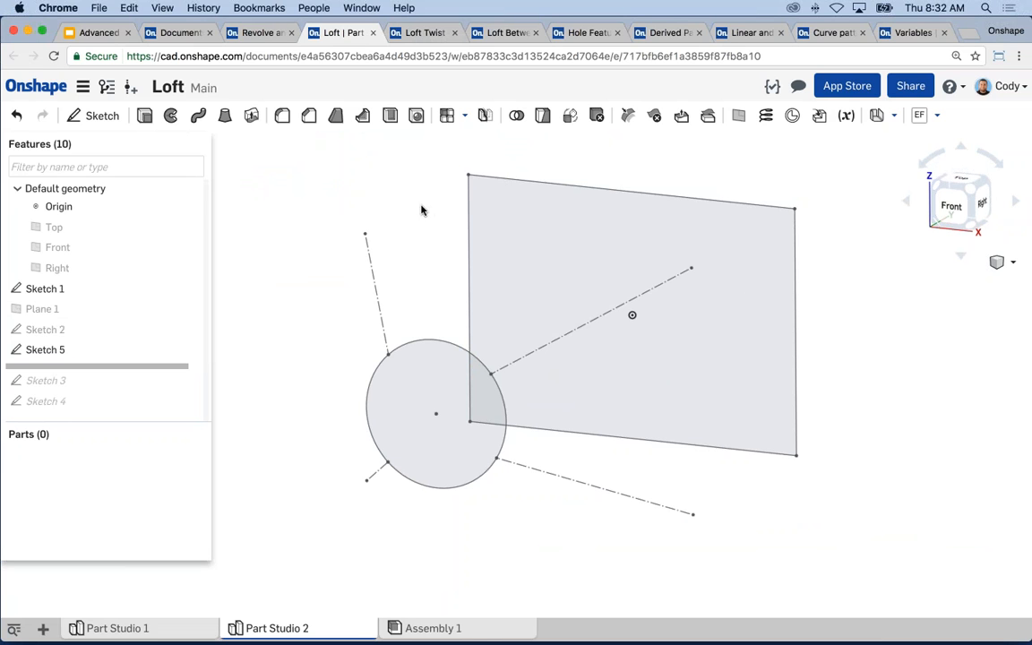
click(427, 33)
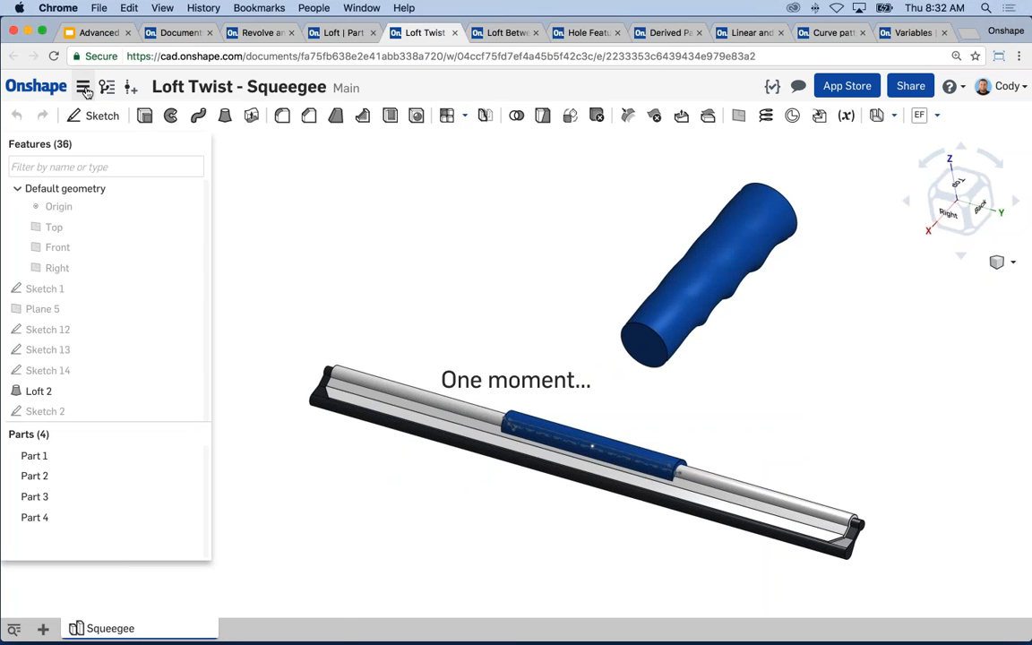
click(53, 56)
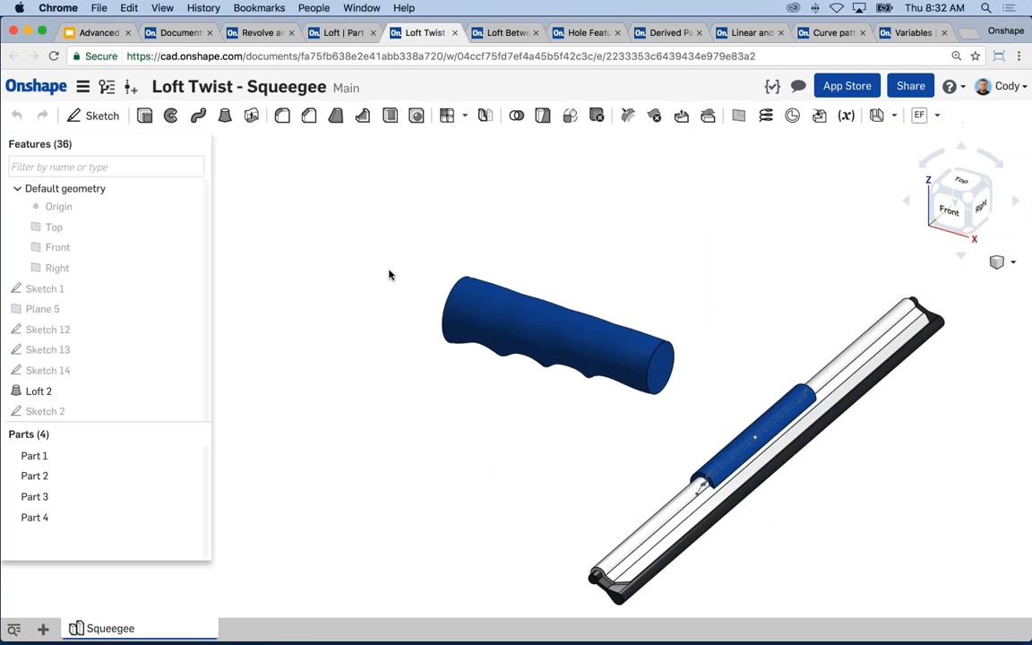
Examine the squeegee's handle end face and the blue connector on the blade from several angles
right_drag(389, 274, 747, 332)
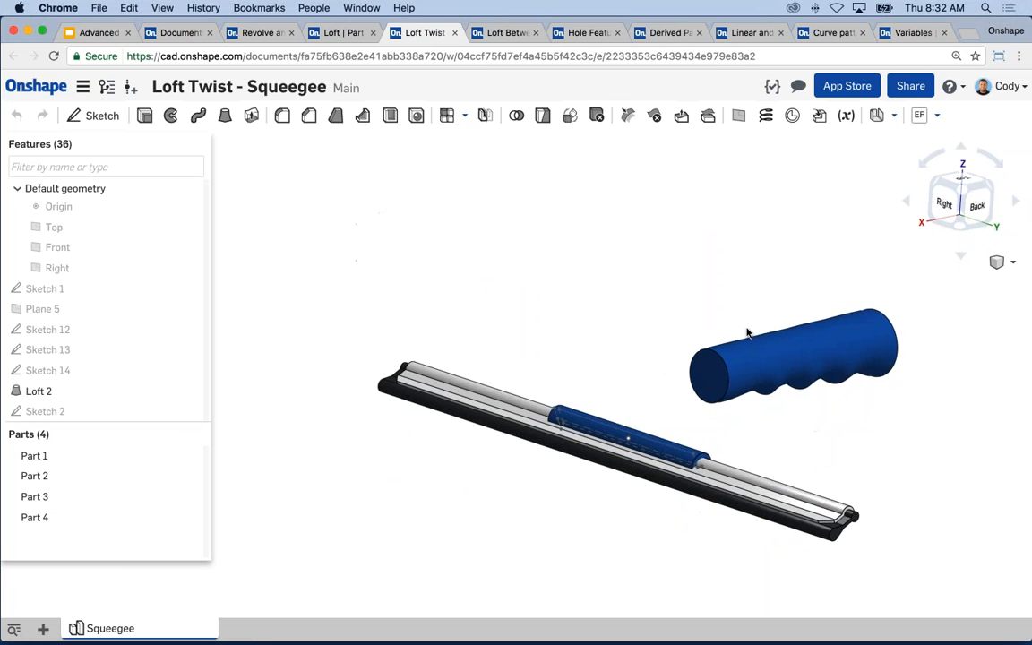
scroll(717, 337, up, 3)
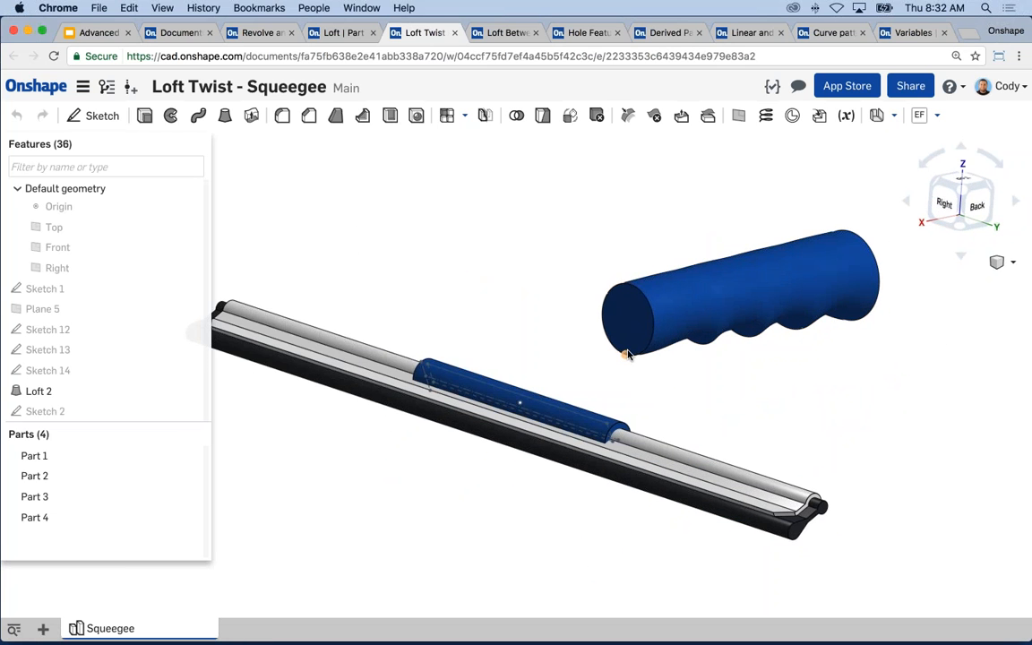
scroll(571, 302, up, 1)
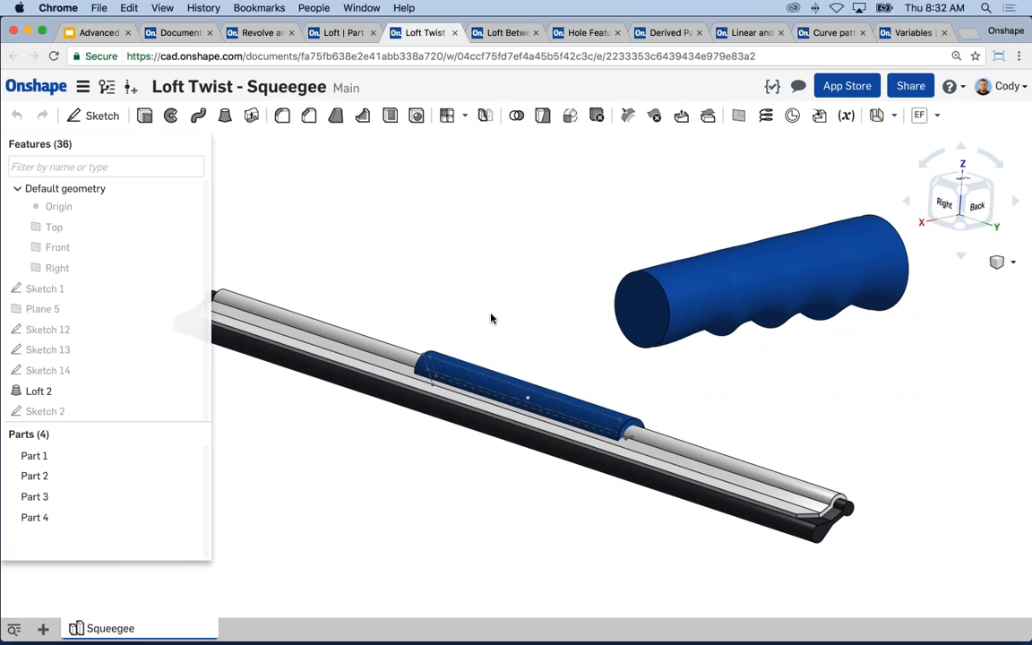
scroll(456, 369, up, 3)
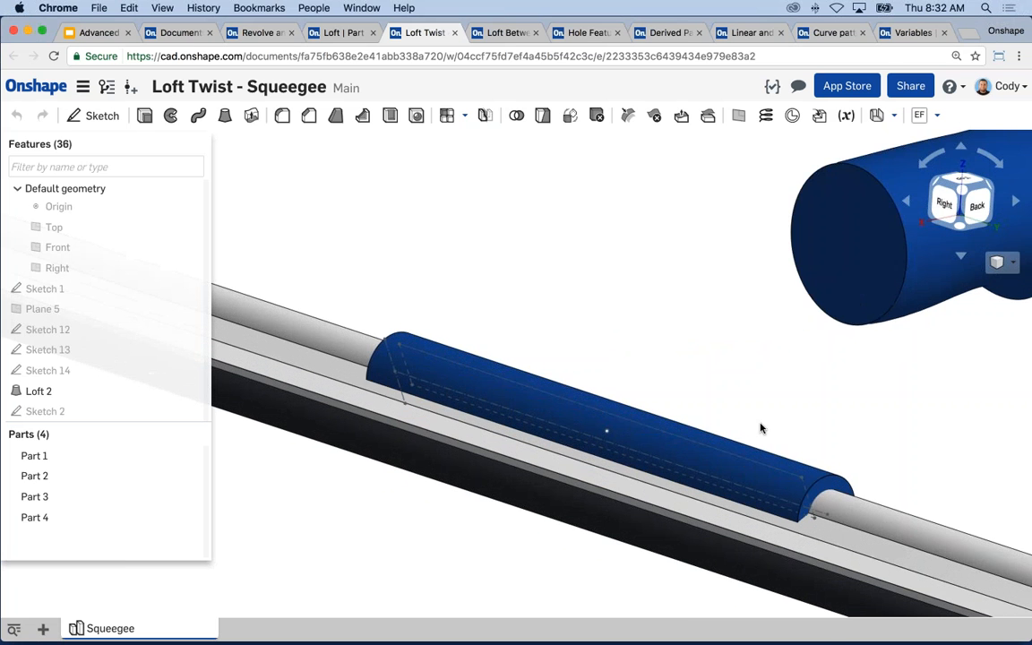
scroll(738, 477, down, 5)
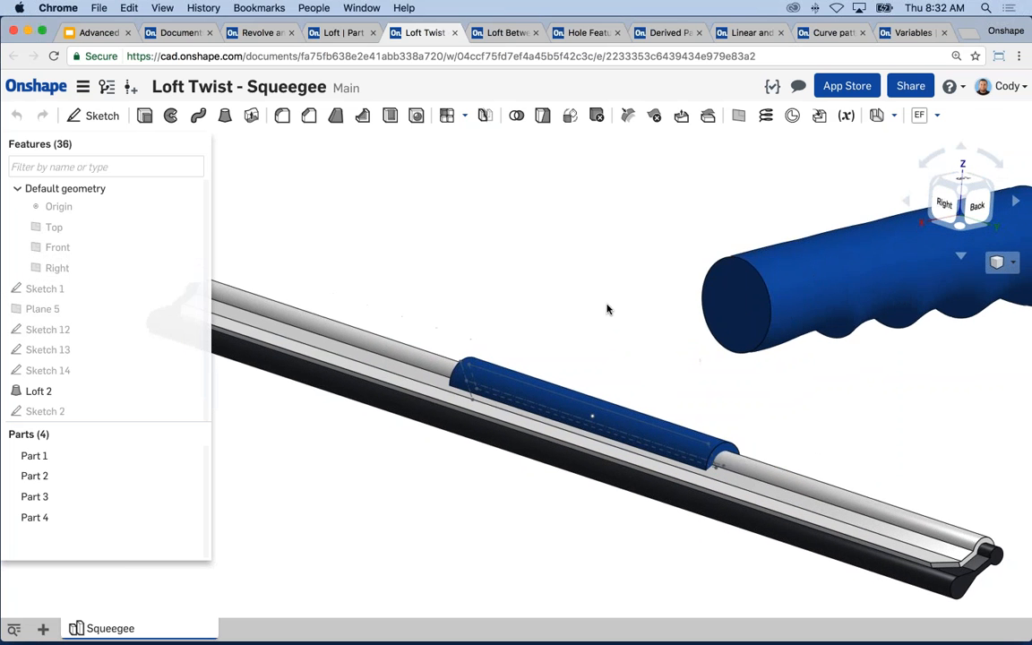
scroll(607, 307, down, 1)
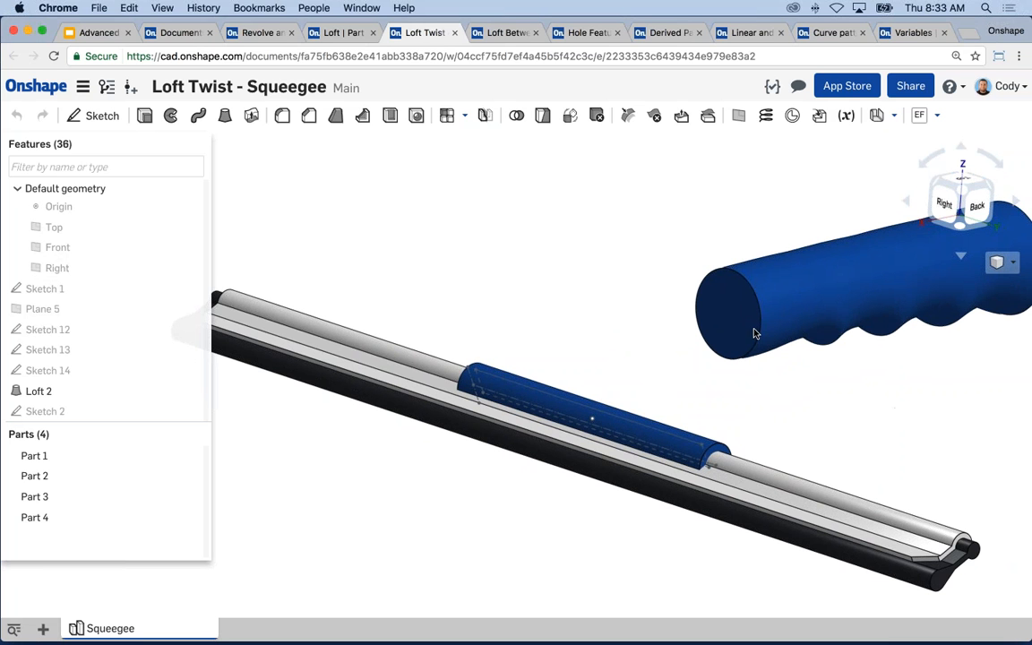
click(717, 296)
click(443, 279)
middle_drag(525, 248, 573, 234)
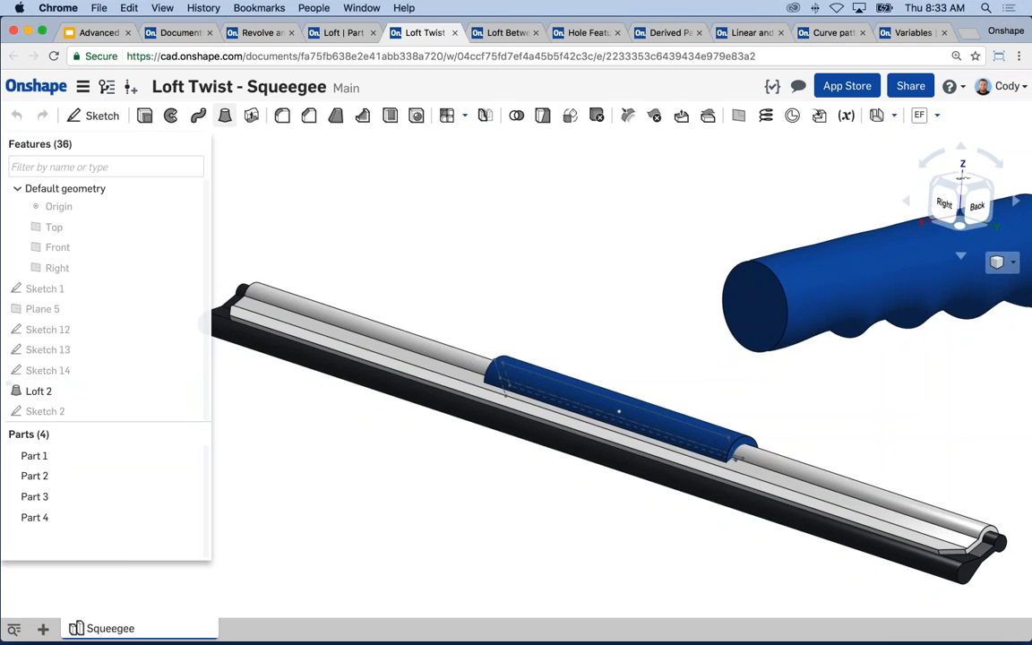
Start a new solid Loft between the handle's flat end face and Sketch 16 on the blade connector
click(225, 115)
click(743, 299)
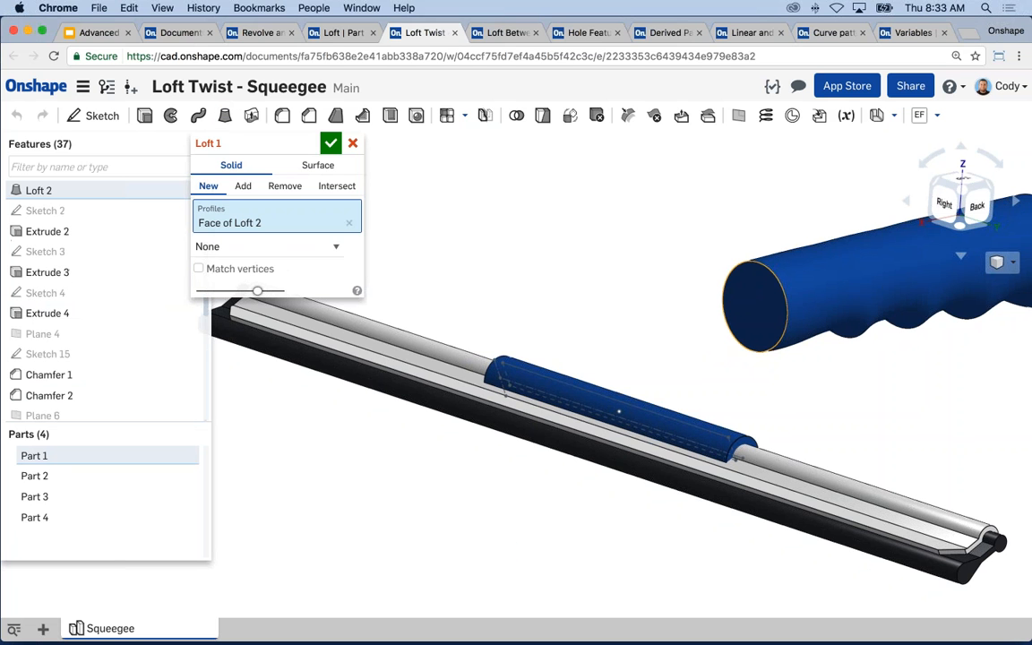
scroll(155, 341, down, 5)
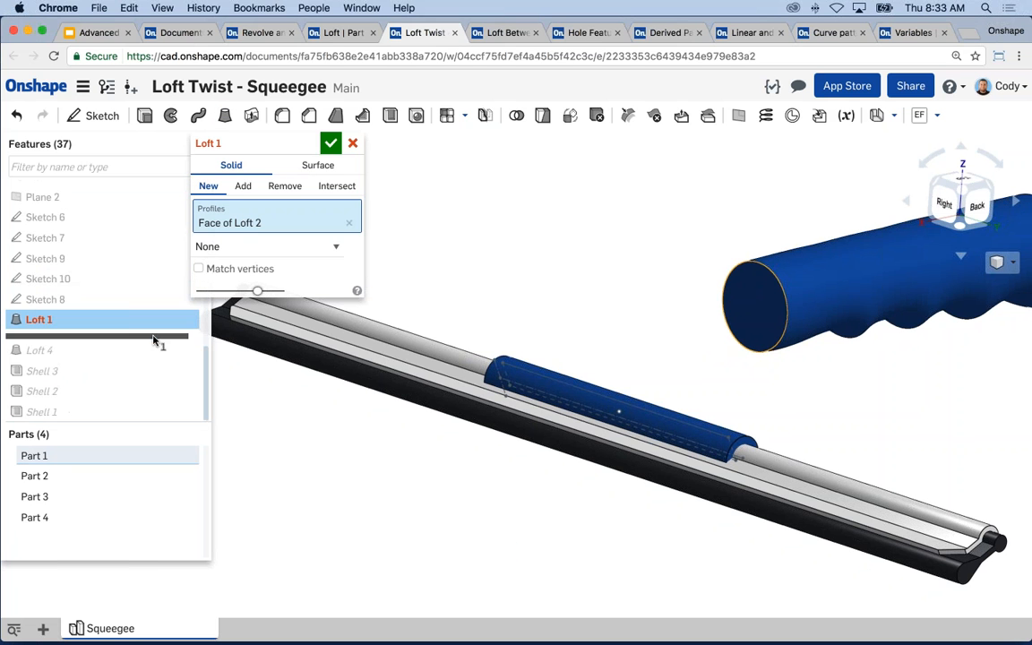
scroll(131, 332, up, 4)
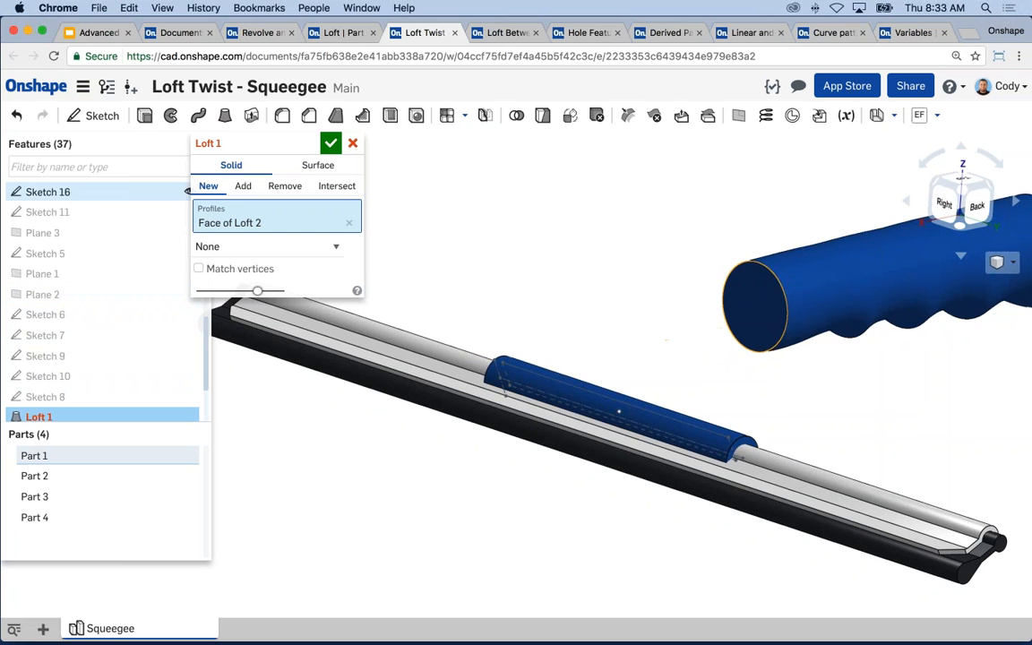
click(54, 192)
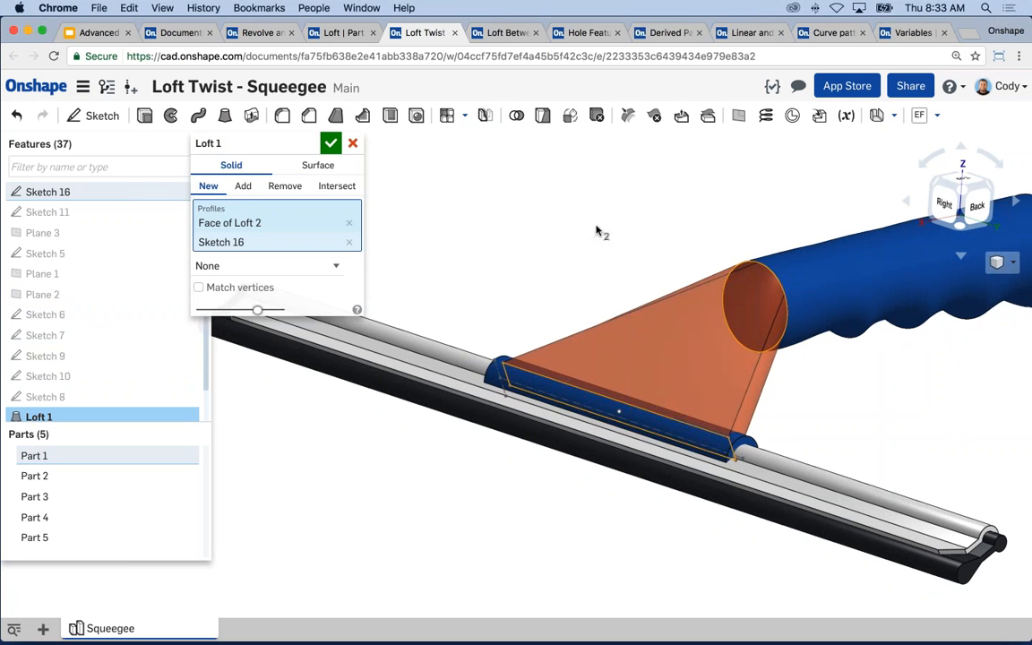
Inspect the loft's transition into the handle from the side and set its control type to End conditions
right_drag(602, 226, 536, 233)
scroll(663, 336, up, 5)
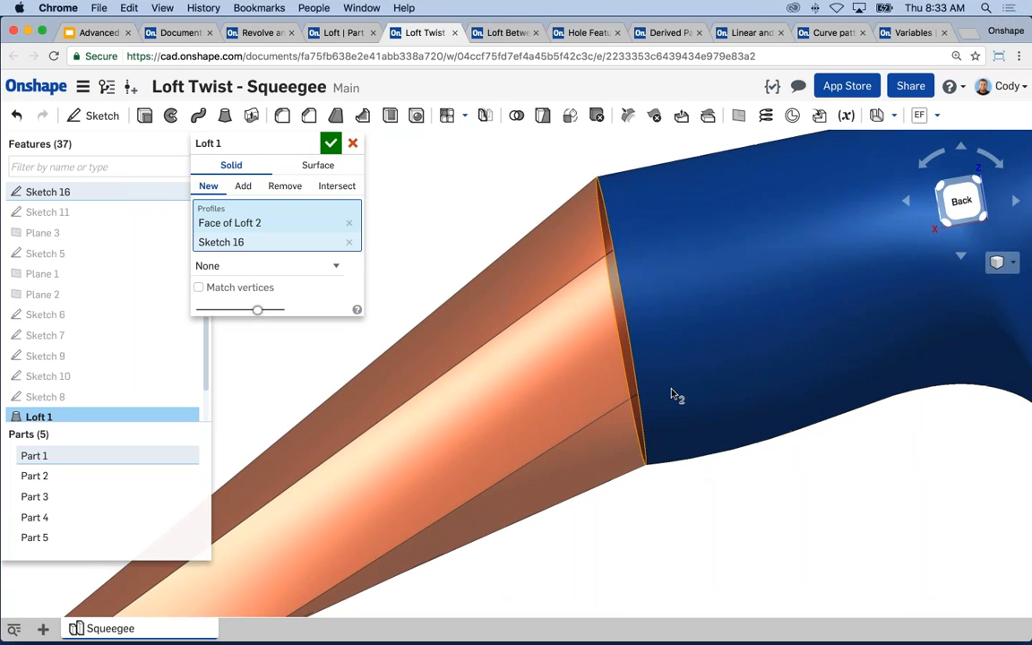
scroll(759, 329, down, 5)
right_drag(708, 433, 753, 421)
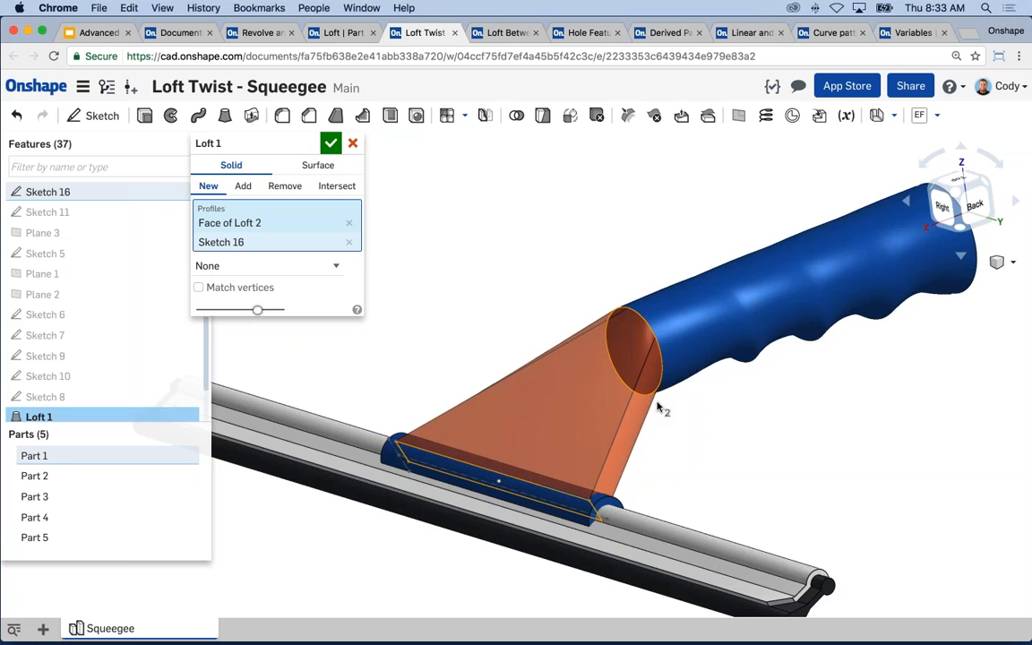
right_drag(661, 410, 621, 392)
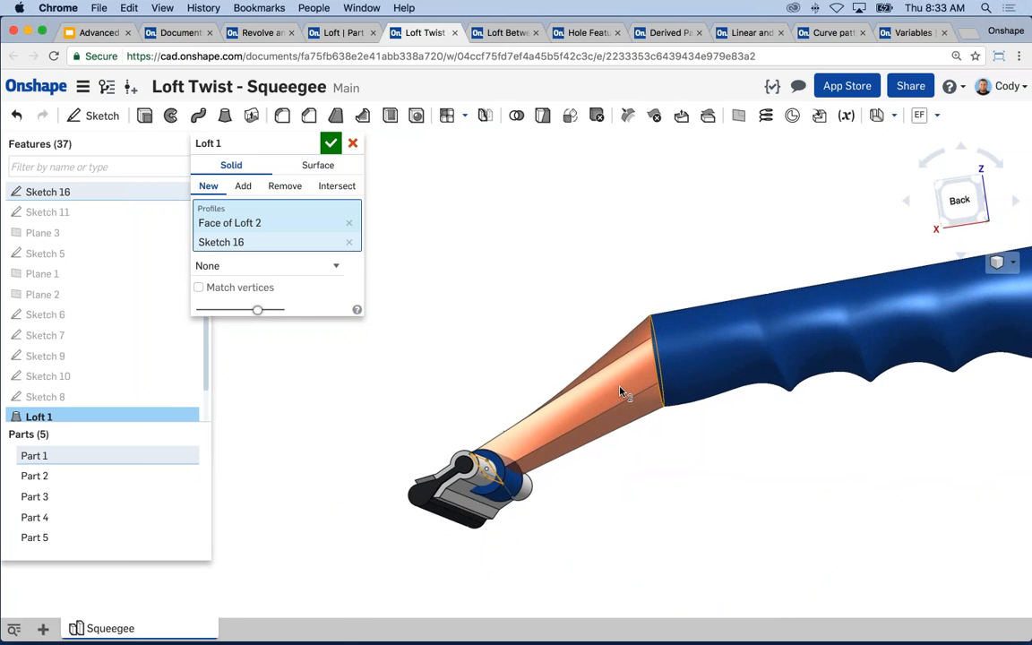
scroll(622, 391, up, 5)
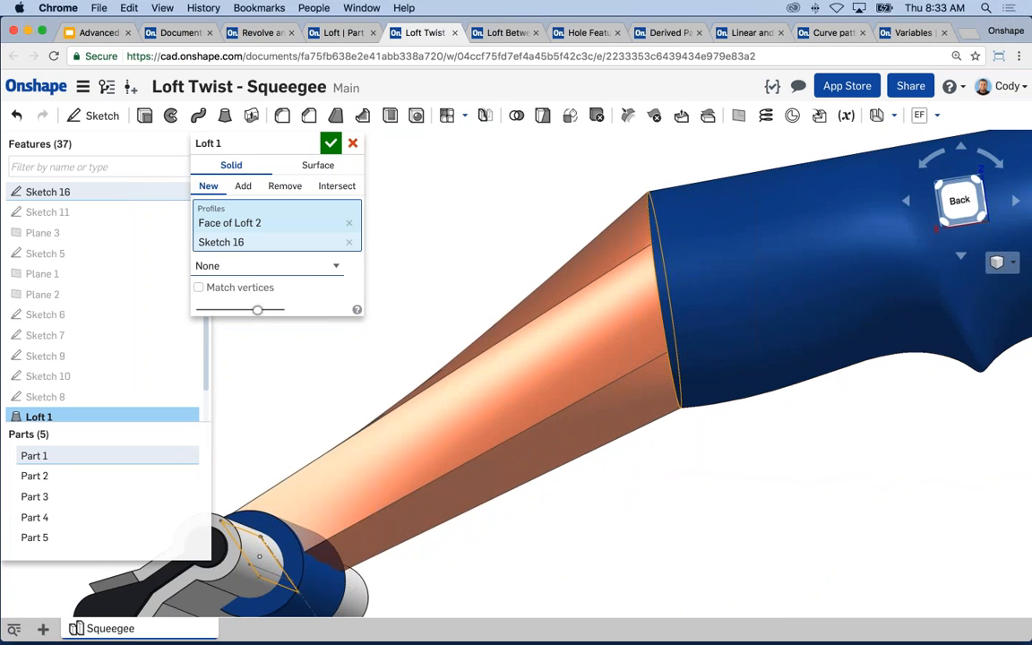
click(321, 266)
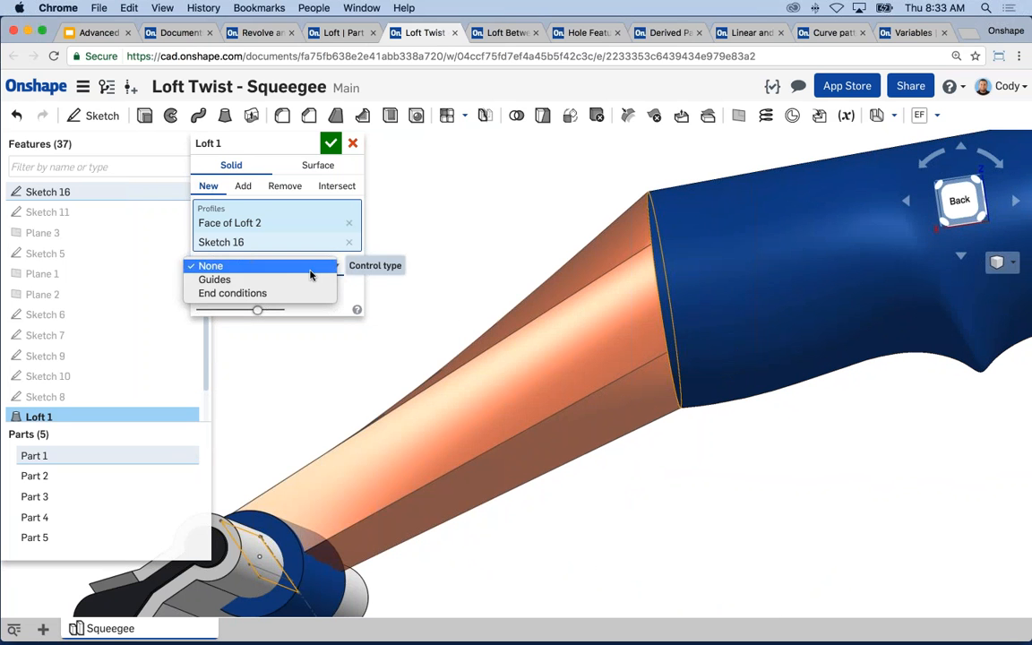
click(251, 293)
scroll(535, 204, down, 3)
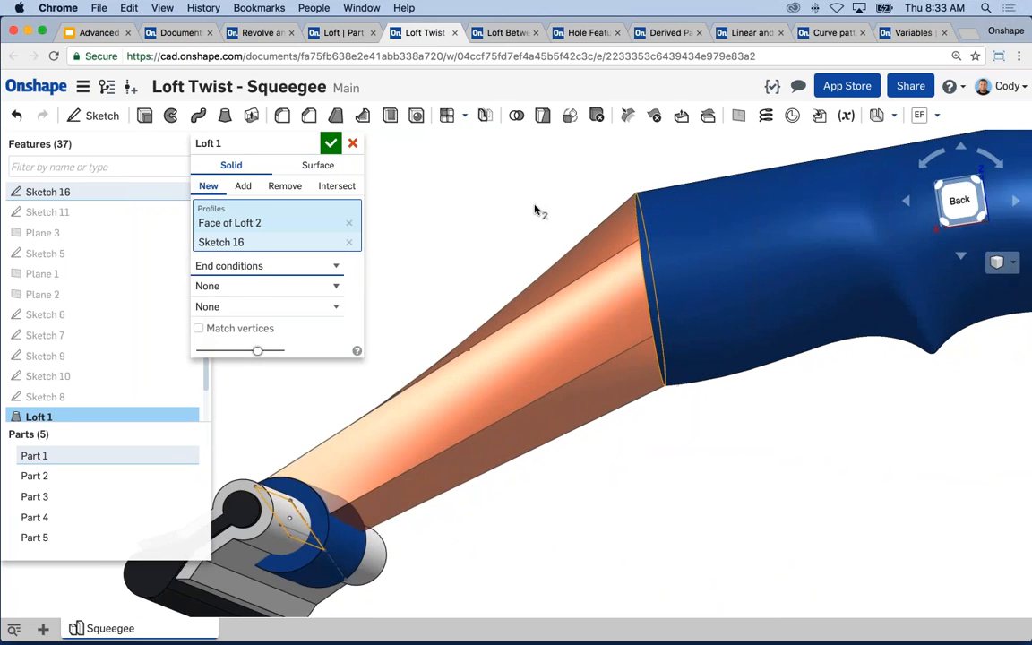
middle_drag(521, 219, 538, 235)
click(267, 266)
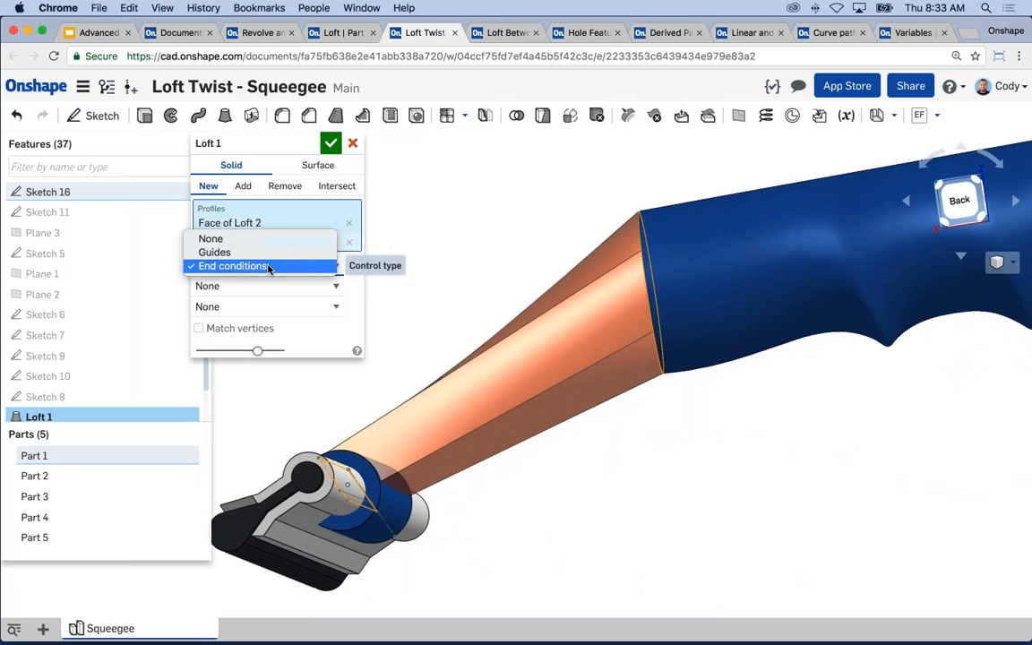
click(261, 266)
Set the loft's start profile condition to Match curvature
click(251, 288)
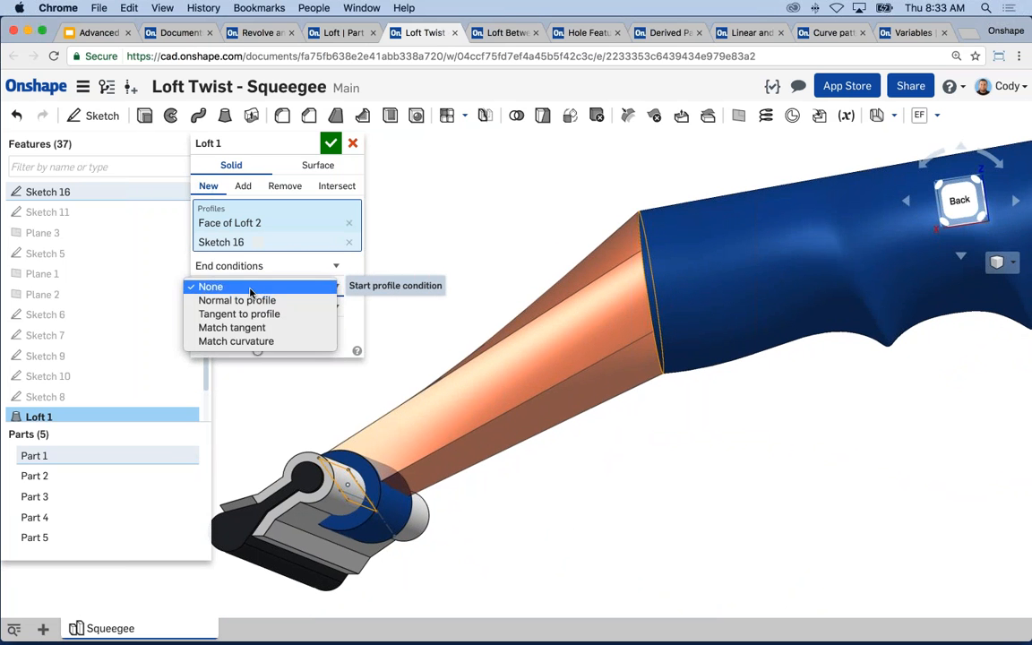
click(253, 342)
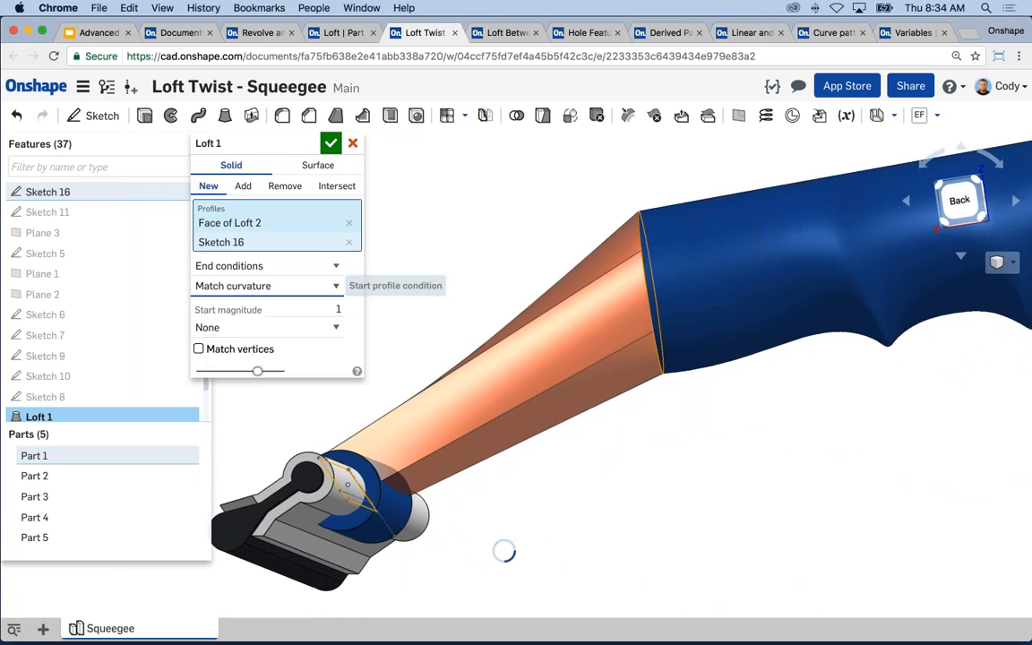
right_drag(653, 201, 728, 219)
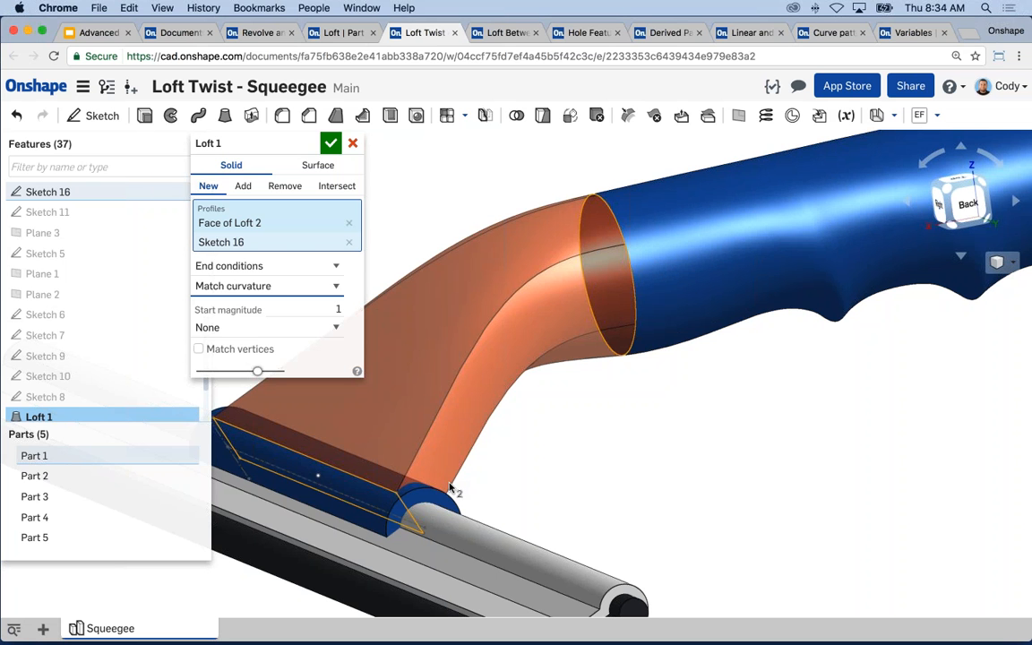
Review the available start profile conditions and examine the loft's shape between the handle and the blade connector
click(258, 286)
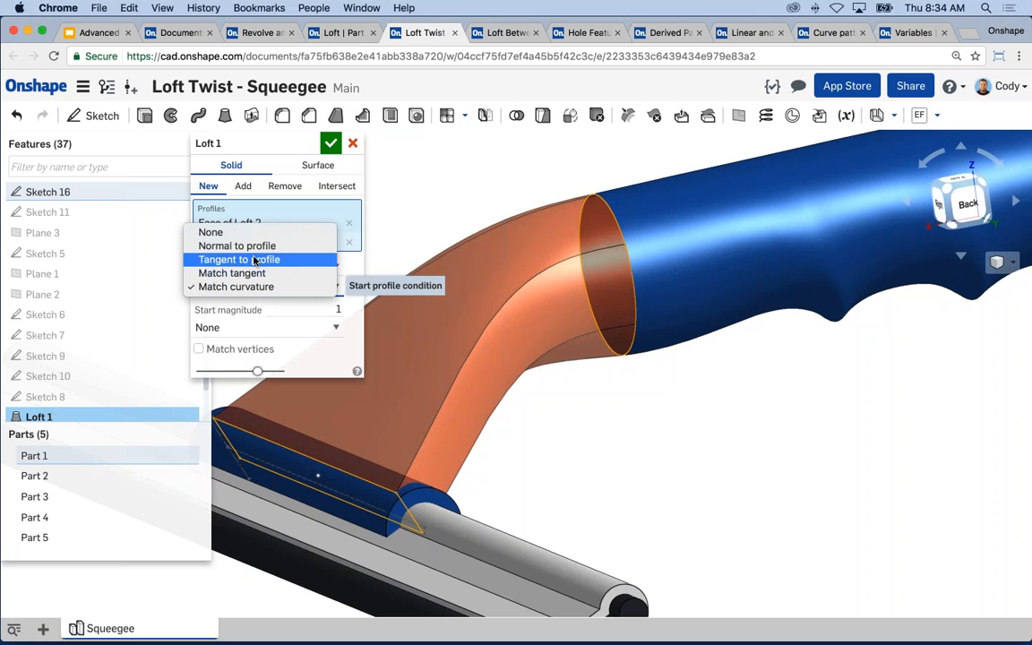
click(309, 286)
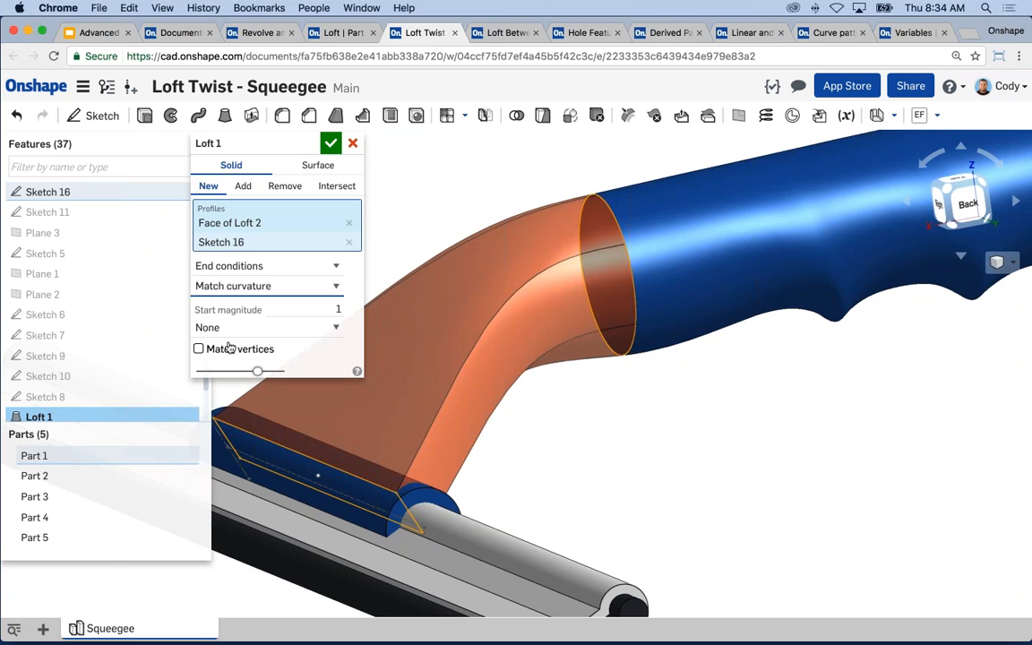
click(237, 287)
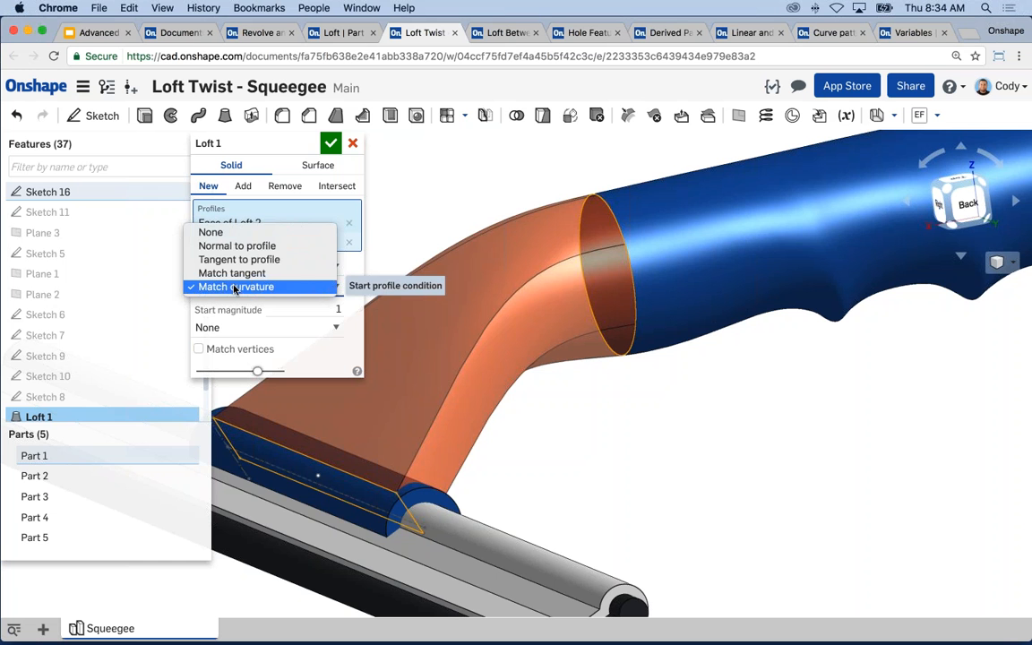
click(574, 175)
right_drag(573, 175, 745, 398)
middle_drag(544, 270, 602, 256)
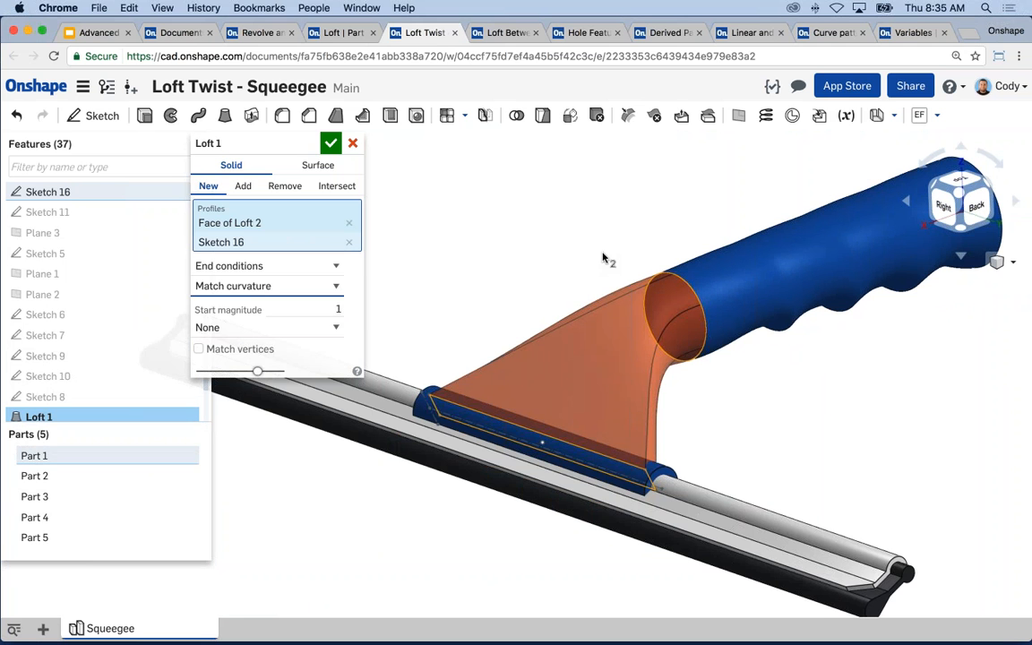
click(335, 285)
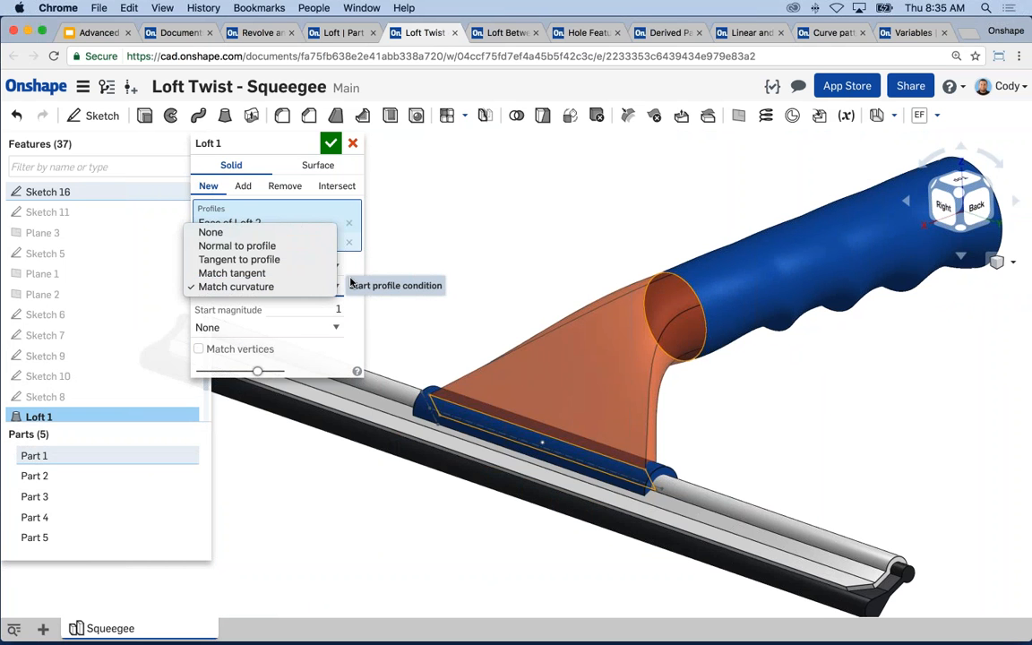
click(356, 266)
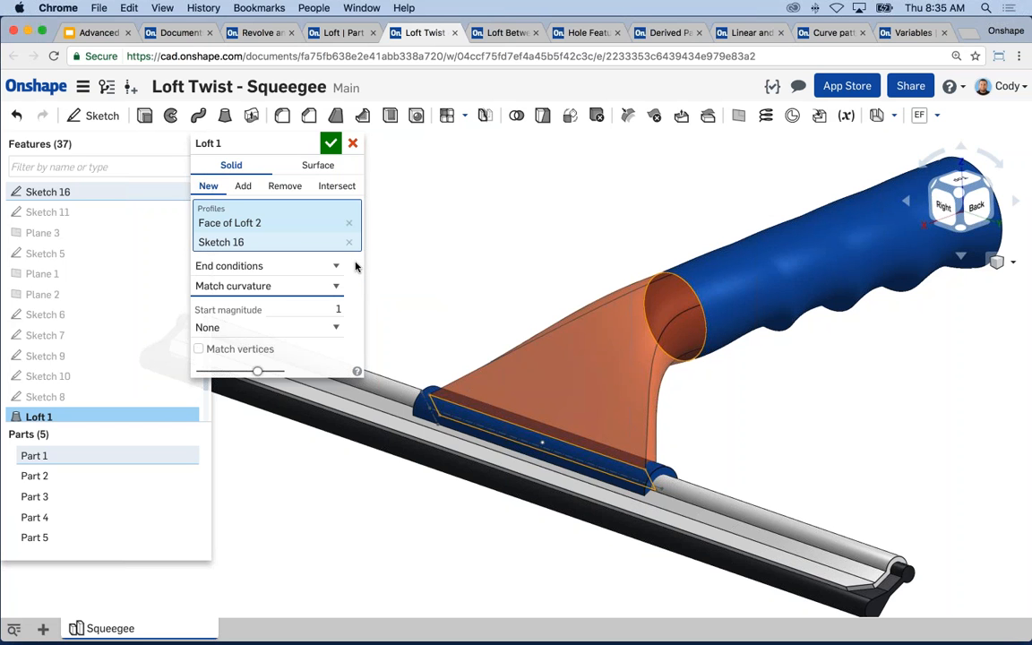
Discard the new loft between the handle's end face and Sketch 16
click(316, 266)
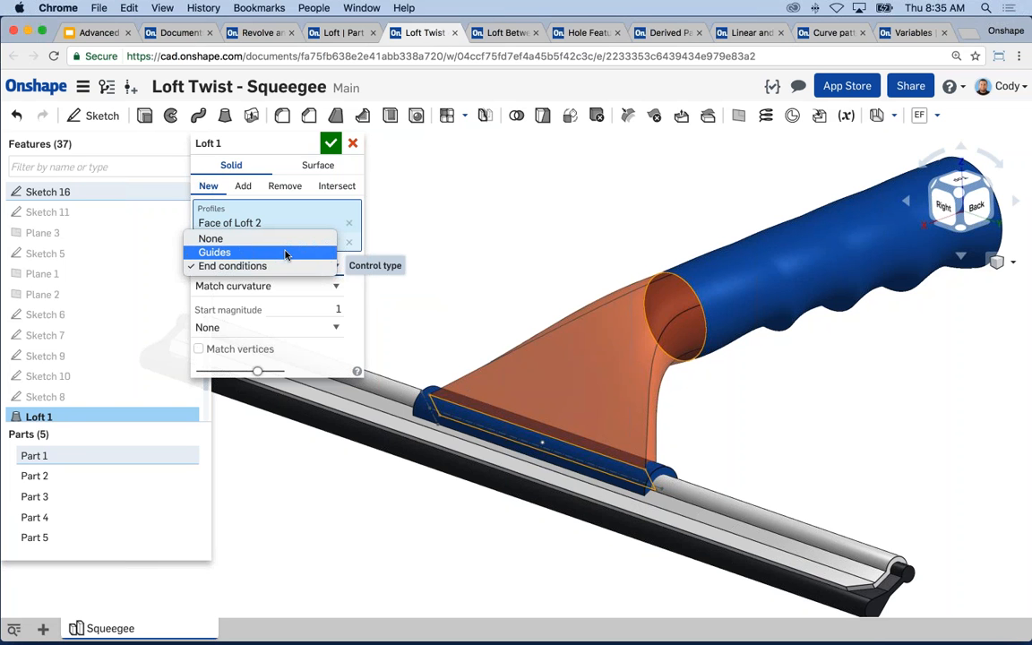
click(387, 161)
click(355, 144)
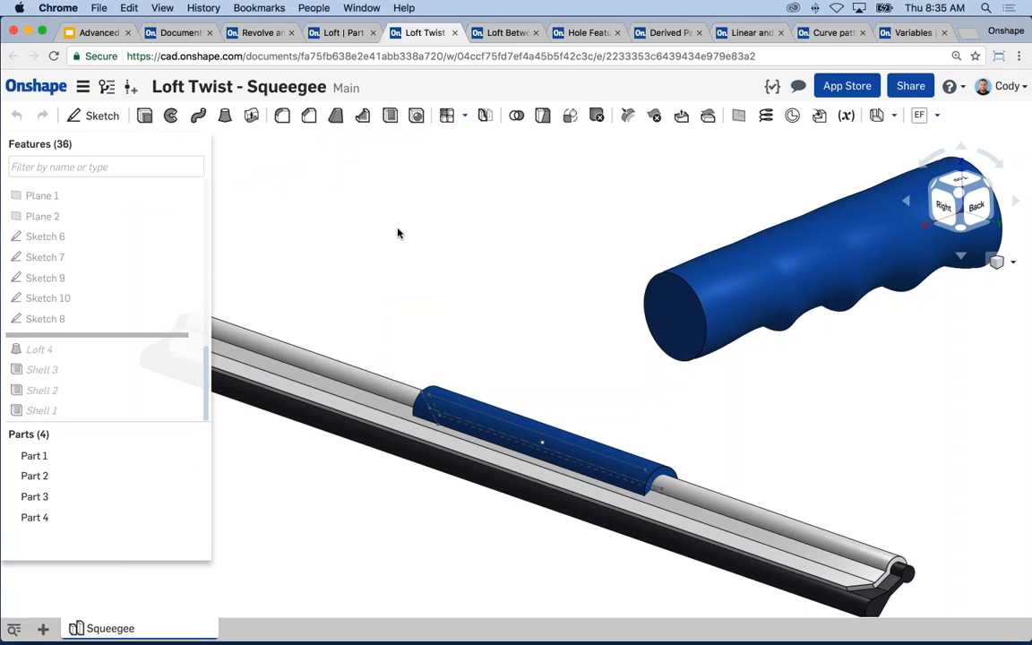
Show Sketches 6, 7, 9 and 10, with the model rolled back to just before Loft 4
drag(173, 339, 173, 365)
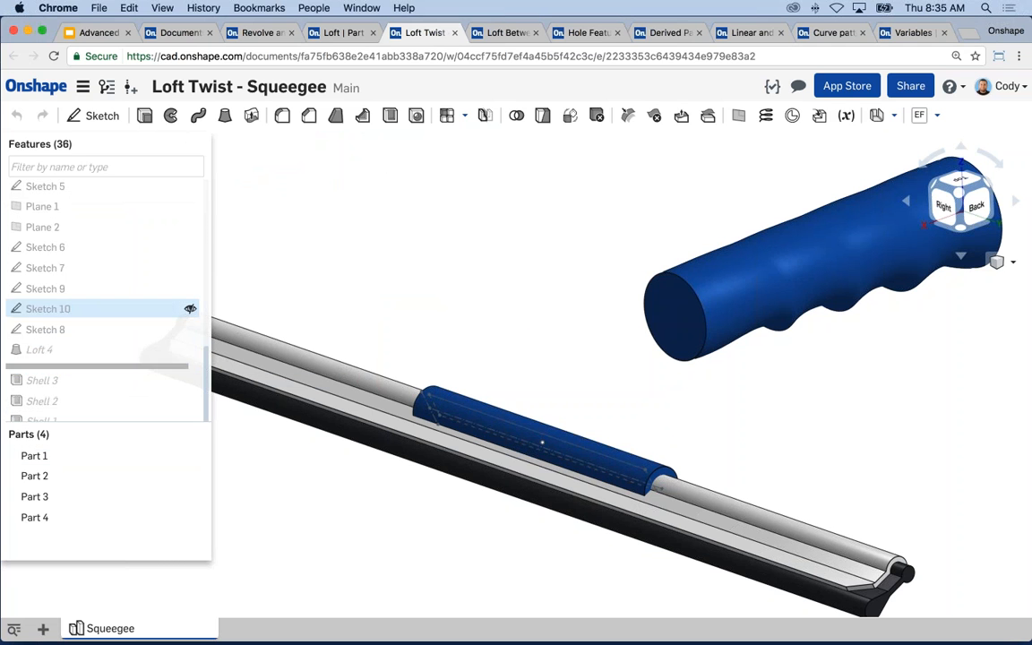
click(190, 269)
click(191, 247)
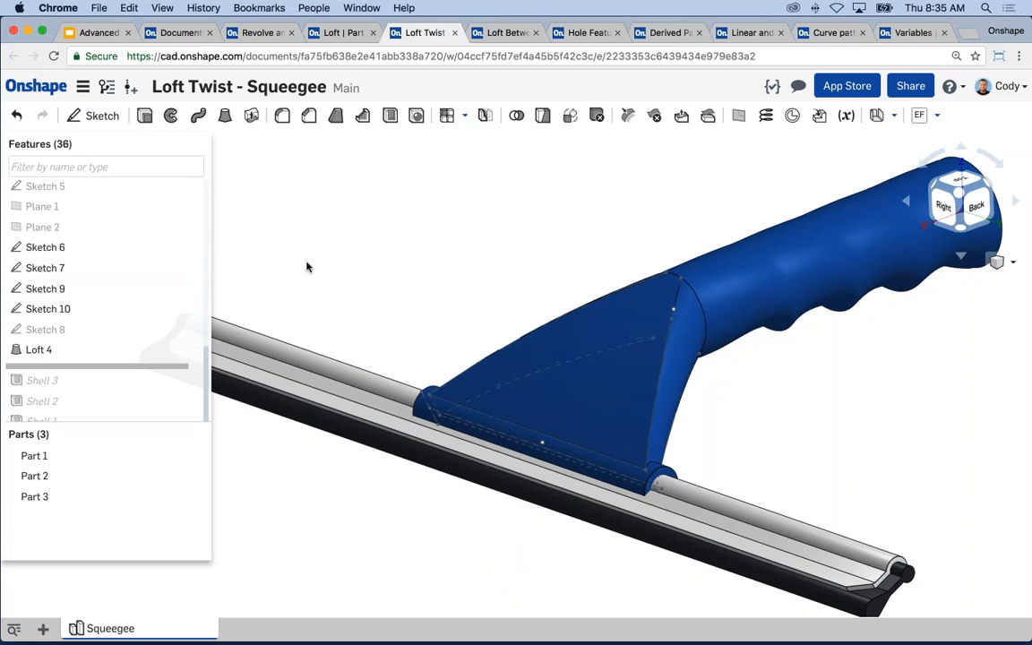
drag(139, 368, 139, 345)
Open Sketch 6 for editing and turn on the display of its constraints
mouse_move(444, 269)
right_down()
mouse_move(394, 257)
mouse_move(484, 255)
mouse_move(460, 261)
mouse_move(532, 270)
mouse_move(457, 273)
right_up()
scroll(676, 297, up, 3)
mouse_move(673, 299)
right_down()
mouse_move(654, 304)
mouse_move(665, 295)
right_up()
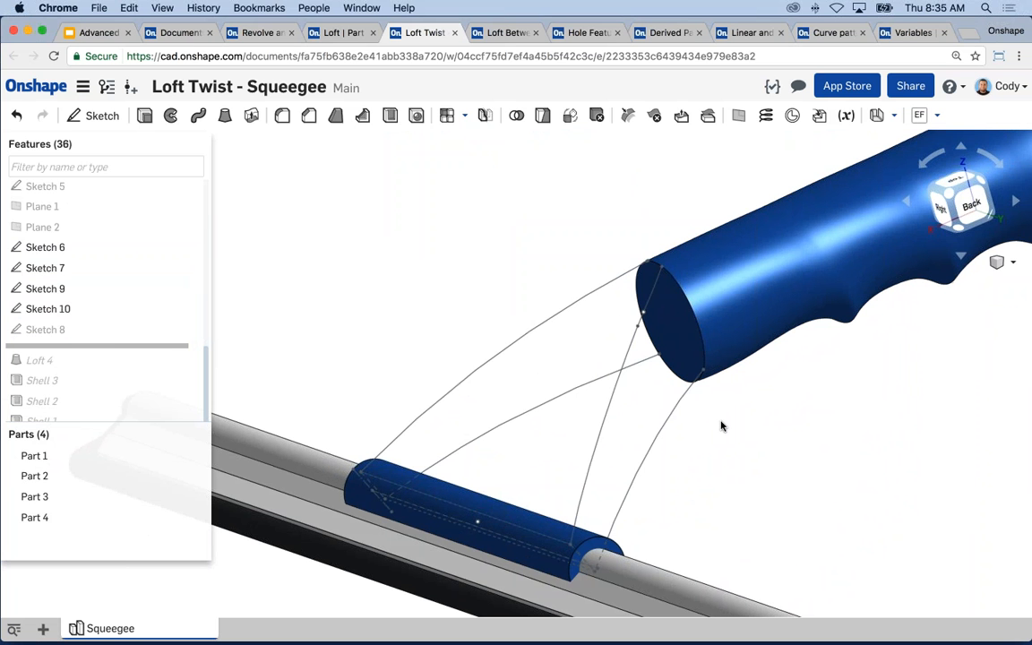
right_click(99, 248)
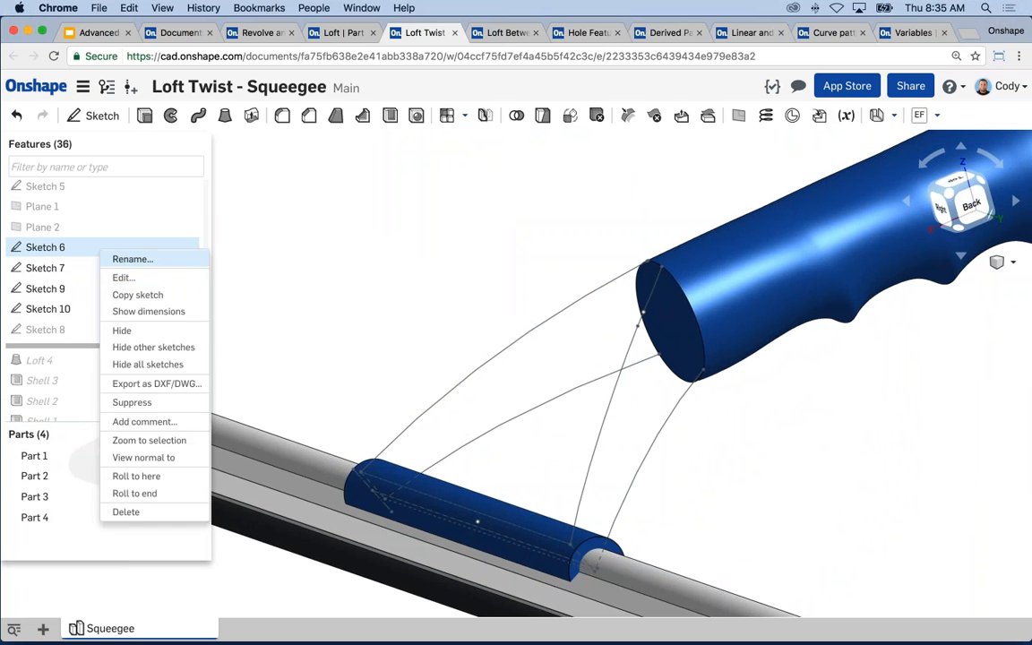
middle_drag(522, 242, 632, 240)
click(199, 207)
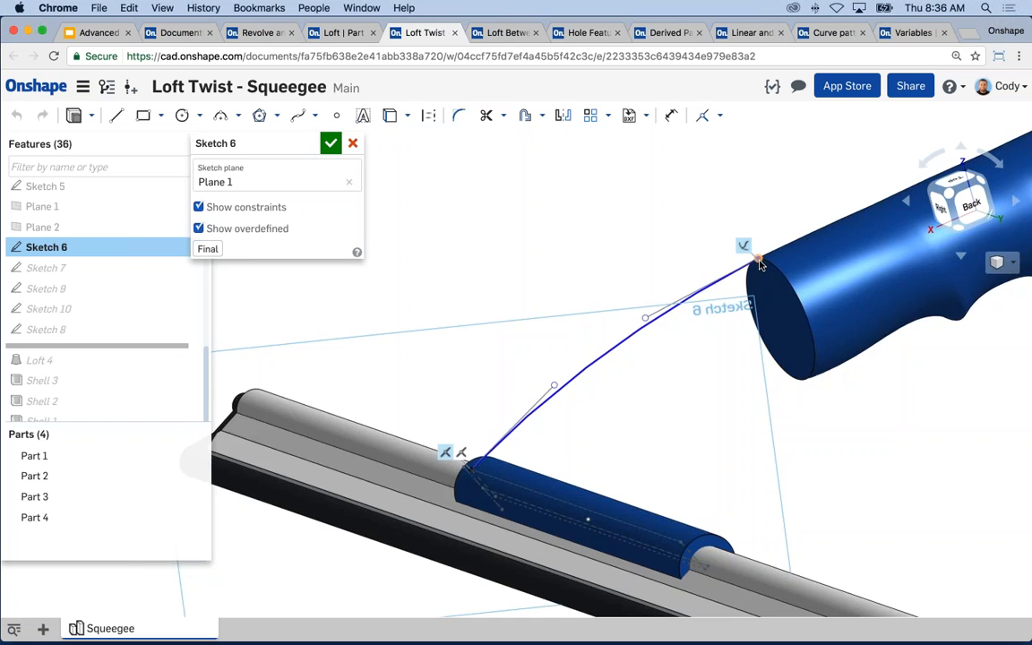
Examine the Sketch 6 curve and its end constraints at the handle and the blade mount, and close the sketch
scroll(760, 264, up, 5)
scroll(674, 362, down, 3)
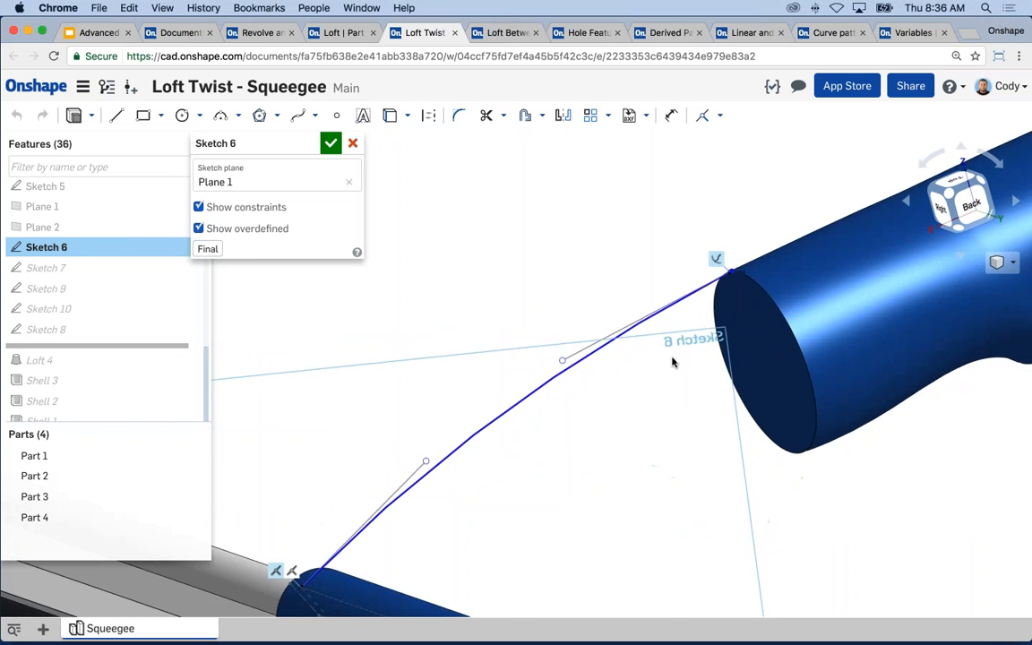
scroll(672, 361, down, 1)
middle_drag(655, 378, 692, 333)
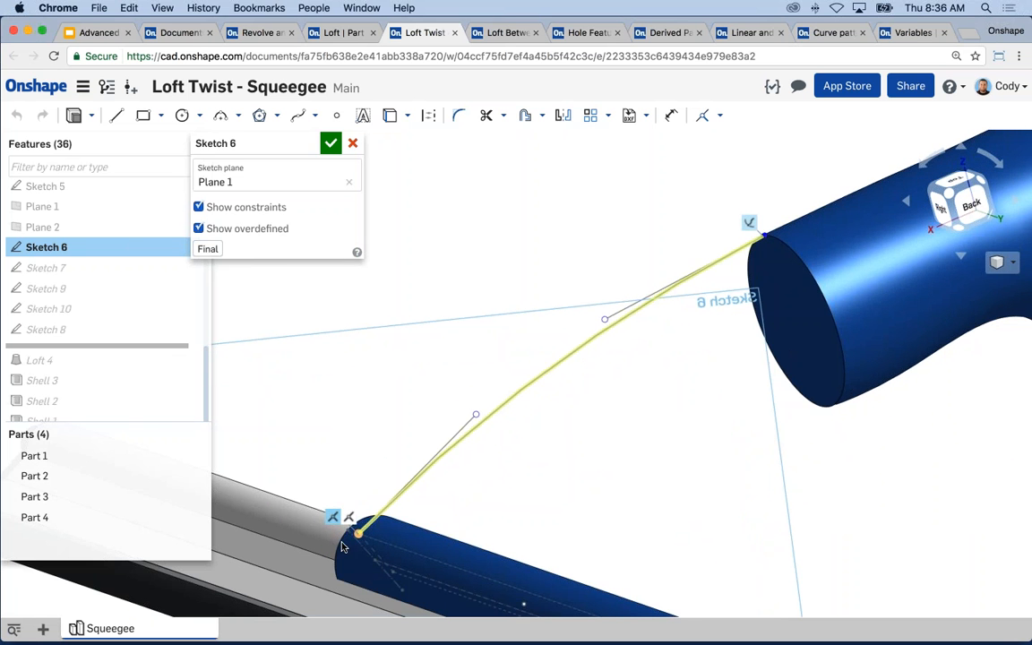
scroll(430, 524, down, 5)
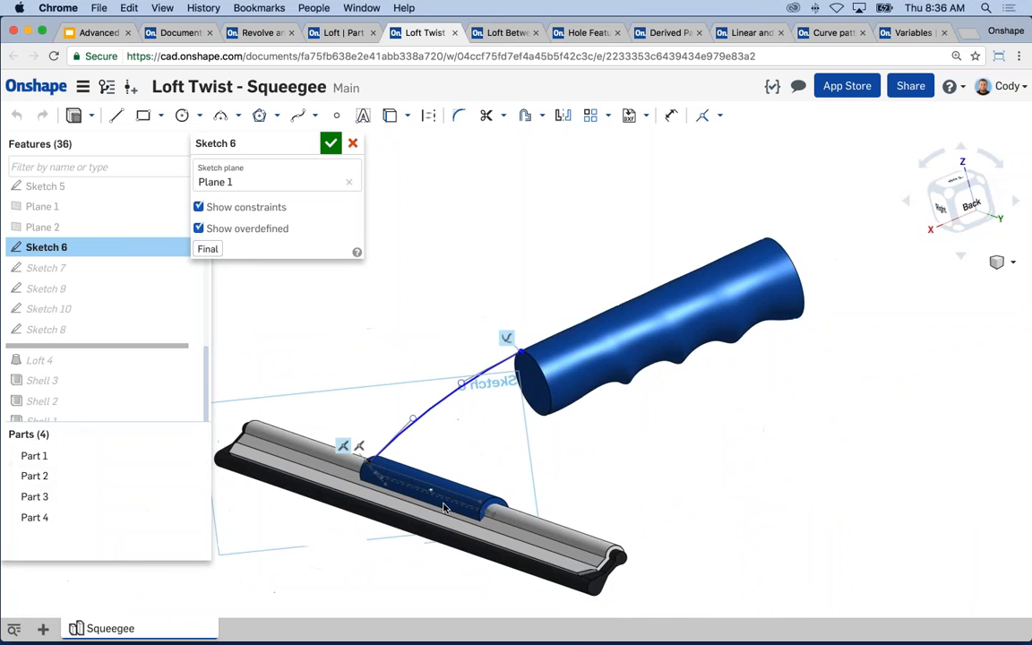
scroll(444, 508, up, 2)
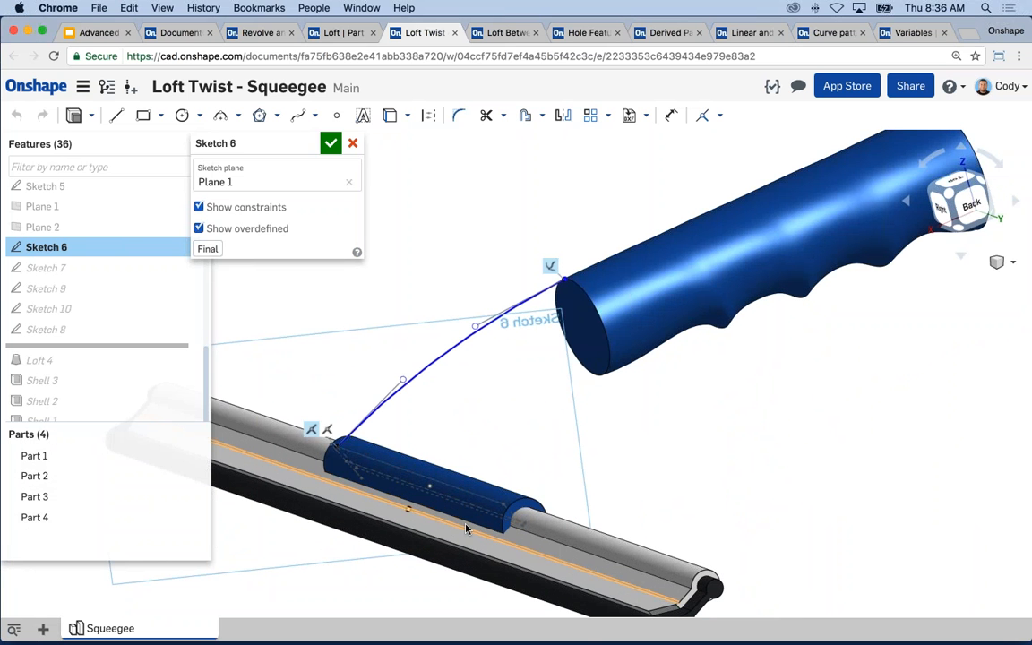
click(331, 143)
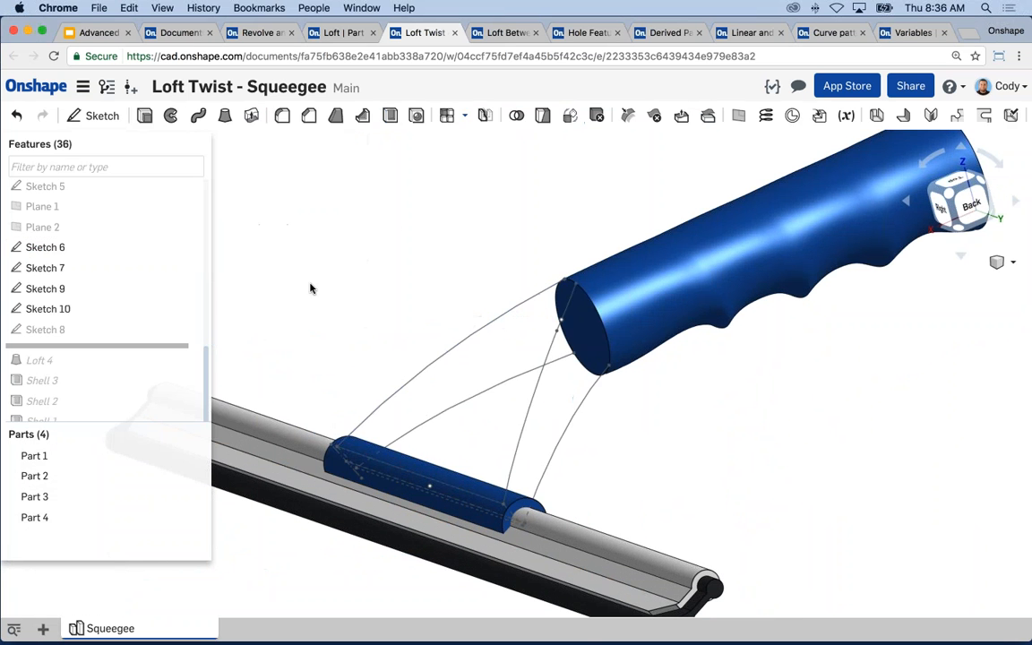
Roll the model forward to include Loft 4 and open that loft for editing
drag(152, 350, 86, 355)
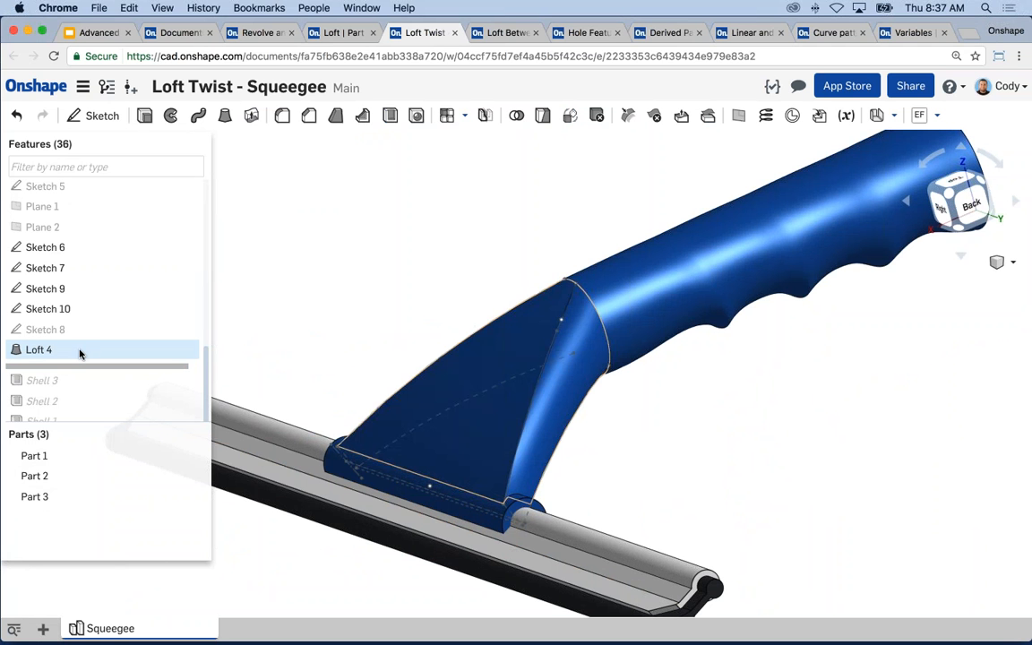
right_click(79, 353)
click(104, 378)
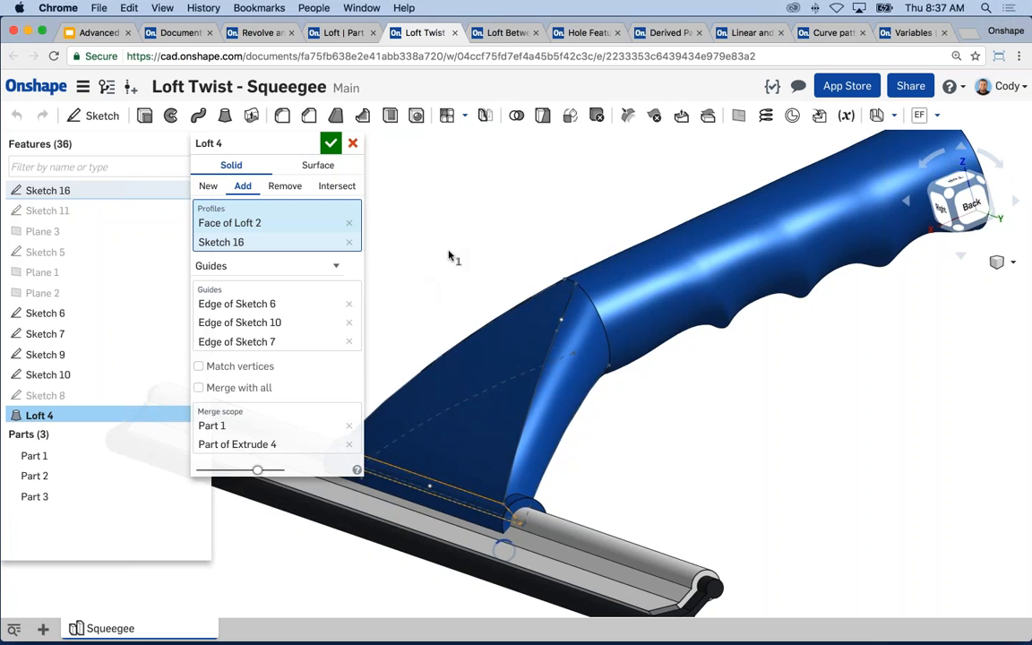
right_drag(428, 258, 545, 254)
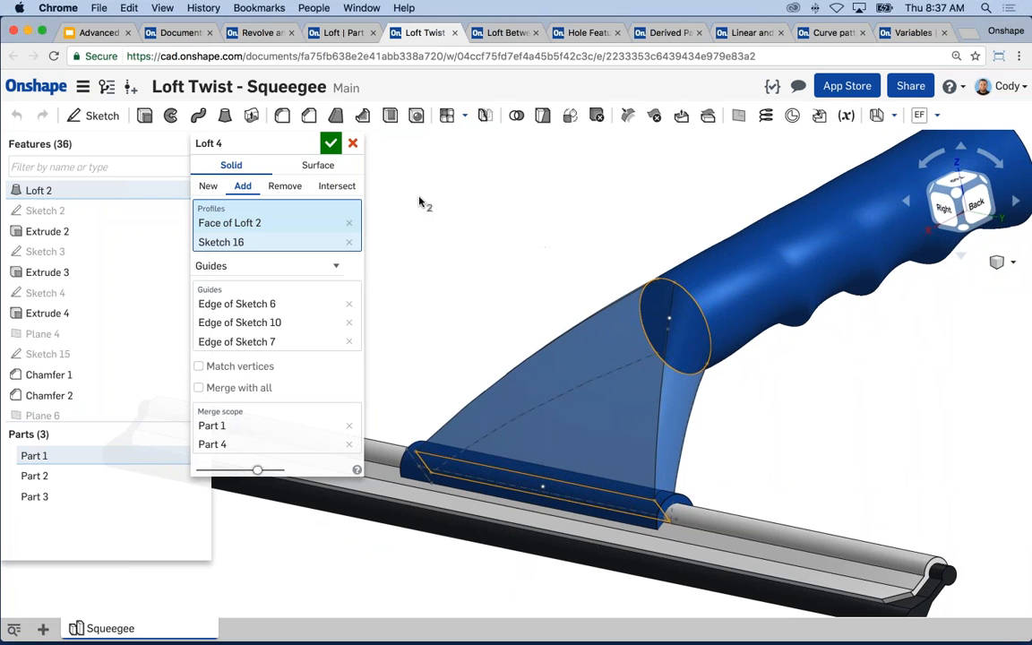
right_drag(438, 177, 416, 255)
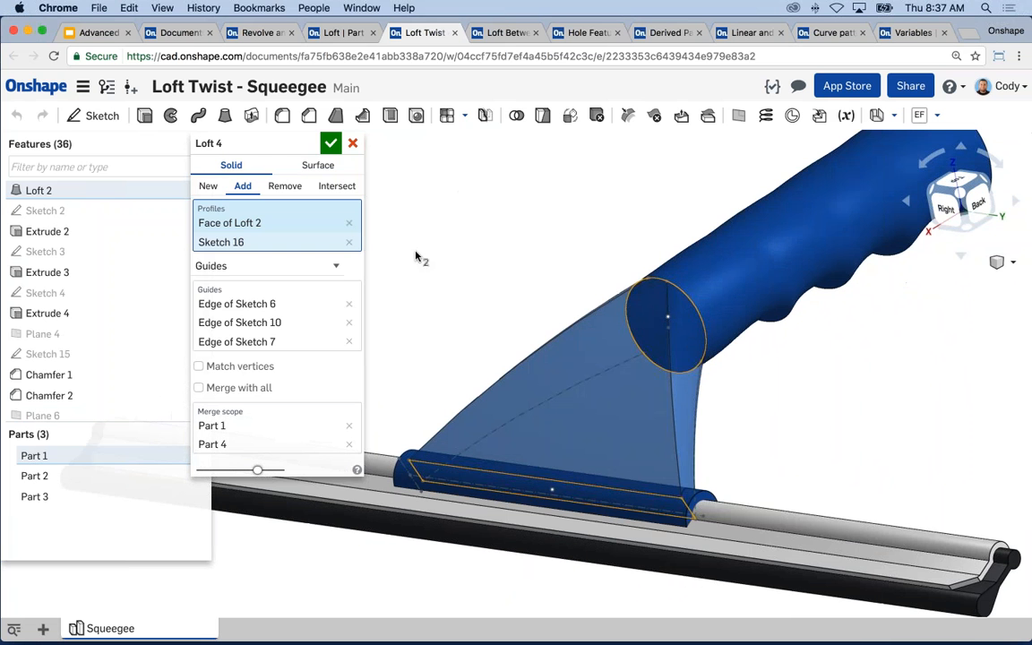
Examine the control type options and guide curves of Loft 4, and close it with Guides kept as the control type
click(302, 265)
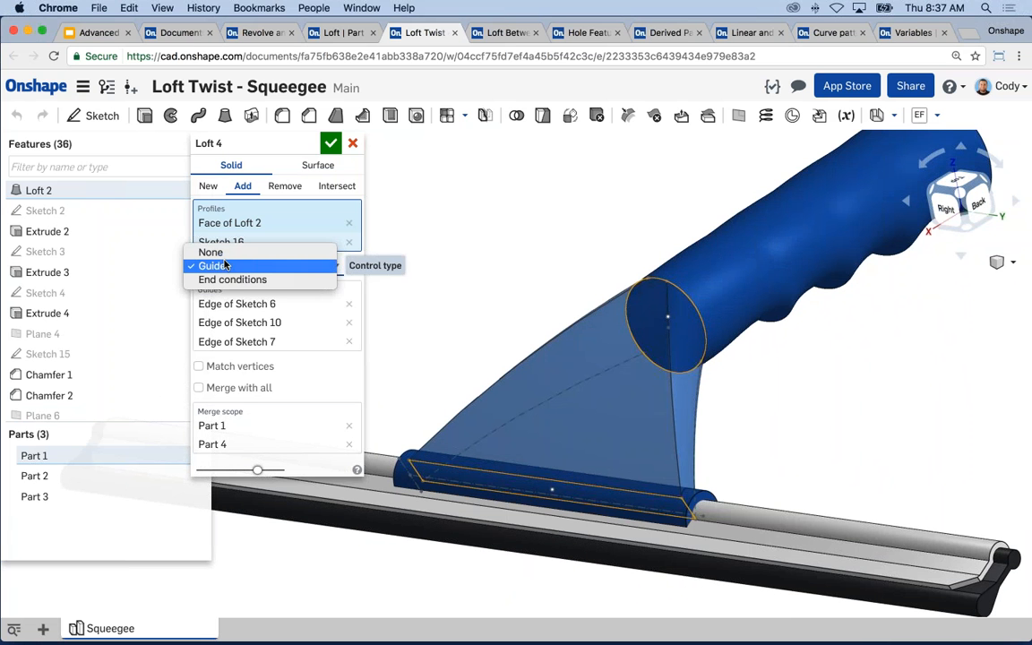
click(202, 237)
click(258, 306)
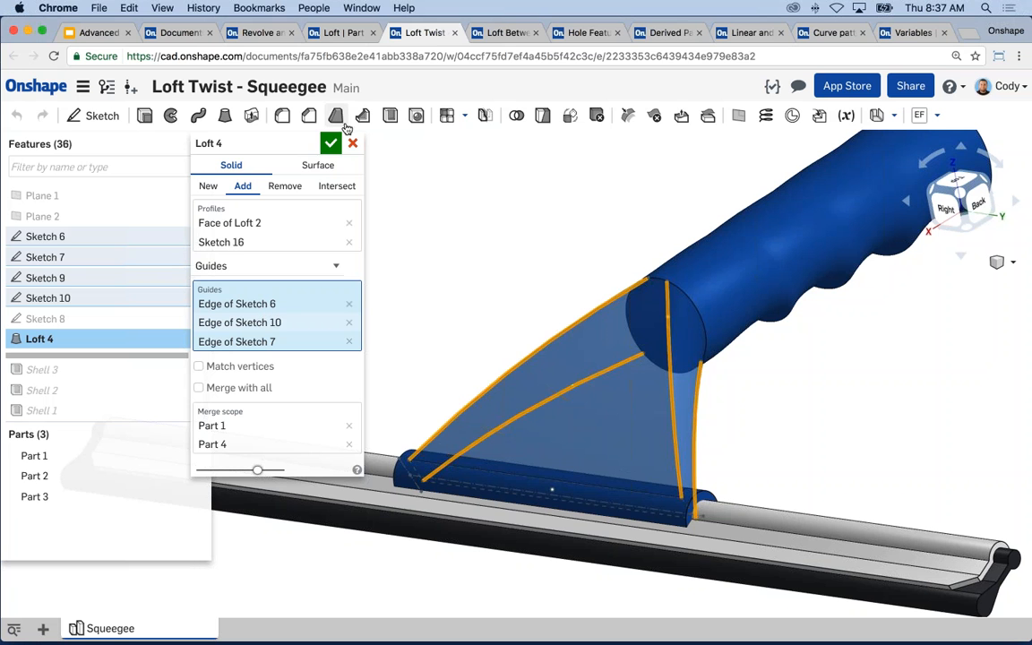
click(330, 143)
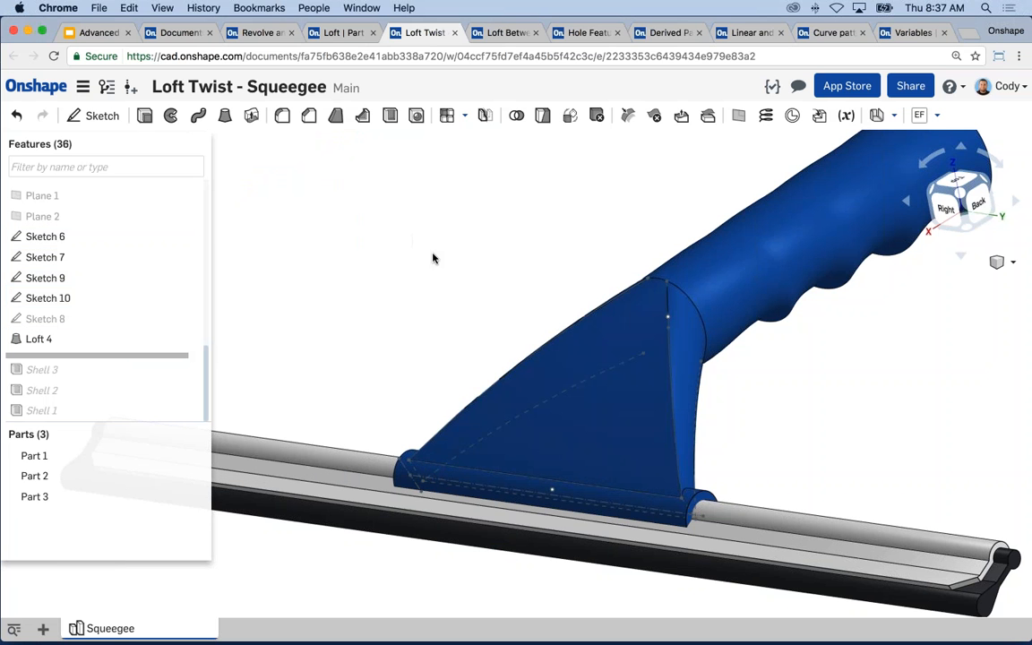
Open Sketch 6 for editing and turn on the preview of model features up to the rollback bar
right_click(66, 237)
click(87, 267)
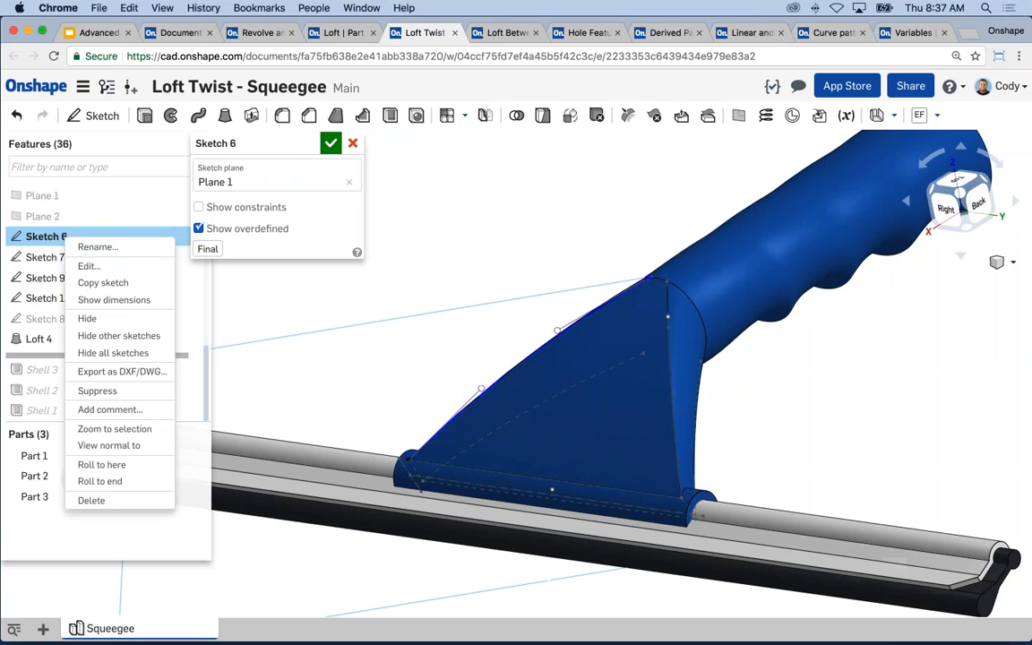
right_drag(432, 293, 556, 286)
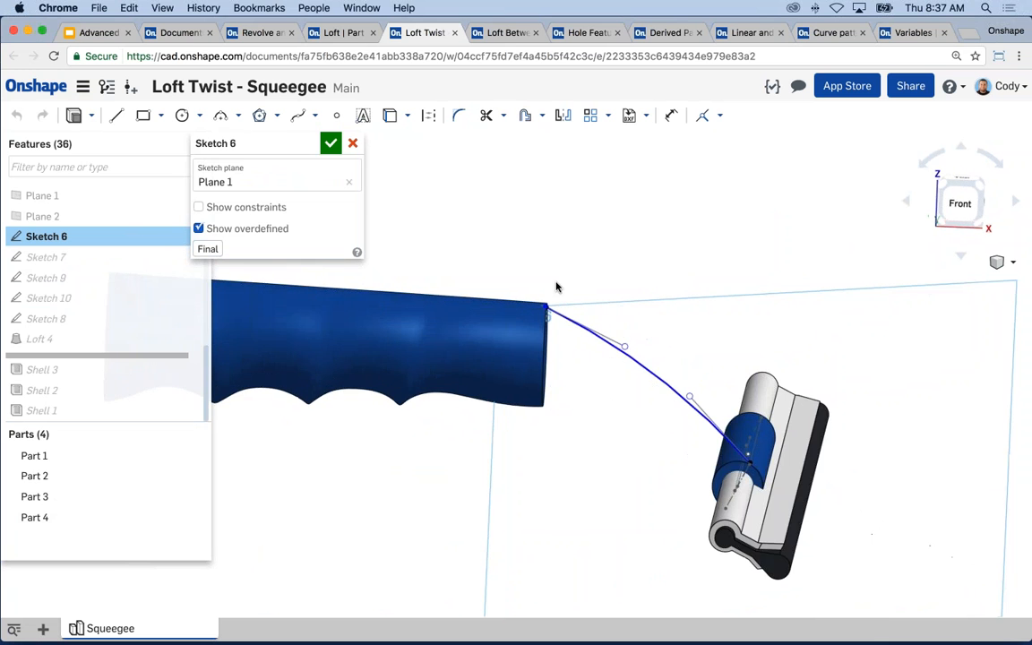
middle_drag(559, 318, 567, 258)
scroll(566, 258, up, 2)
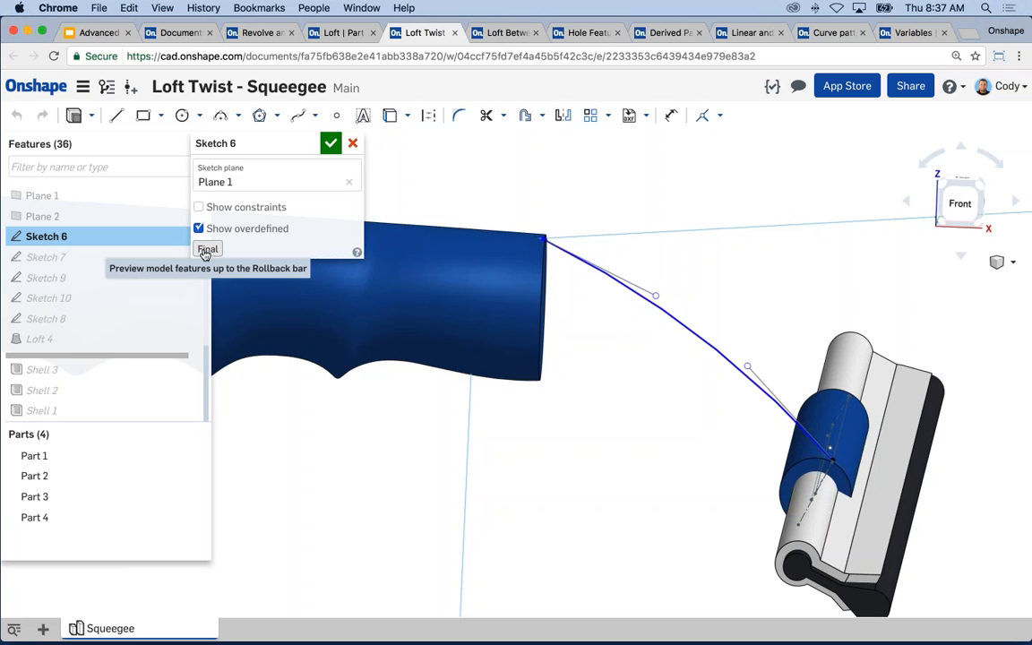
click(208, 250)
middle_drag(584, 434, 579, 444)
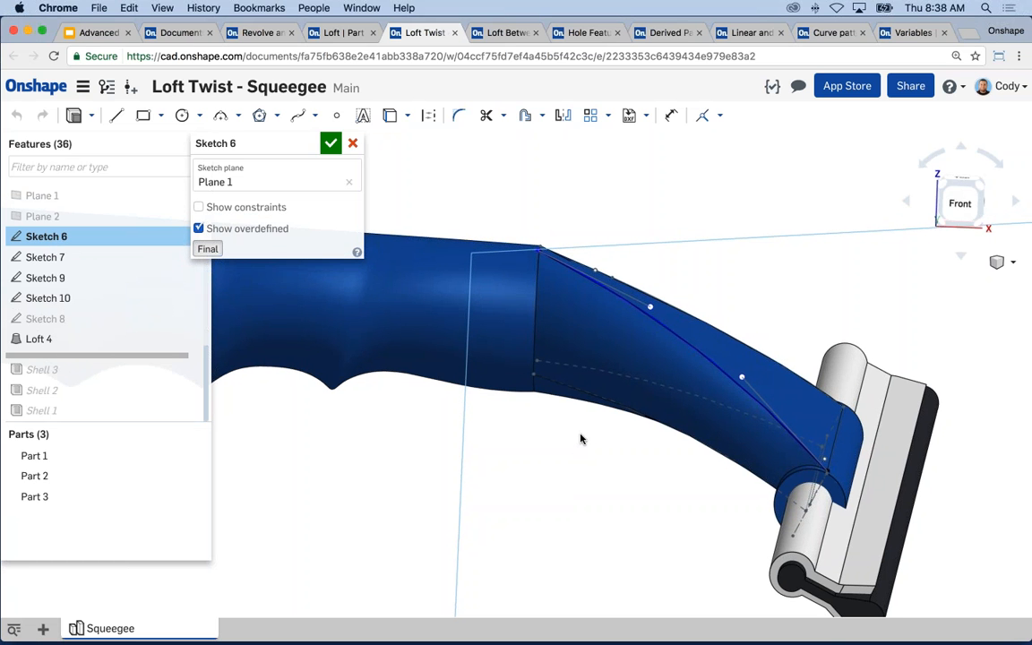
Reshape the Sketch 6 guide curve by moving its two intermediate control points slightly outward, and accept the sketch
right_drag(580, 438, 673, 321)
scroll(678, 289, up, 3)
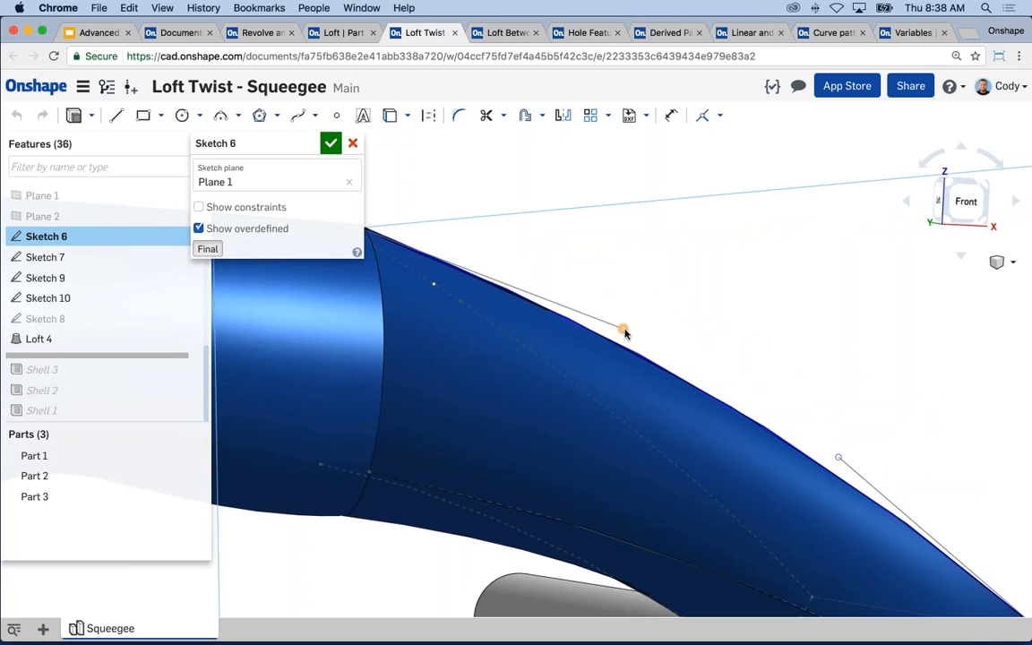
drag(622, 329, 628, 311)
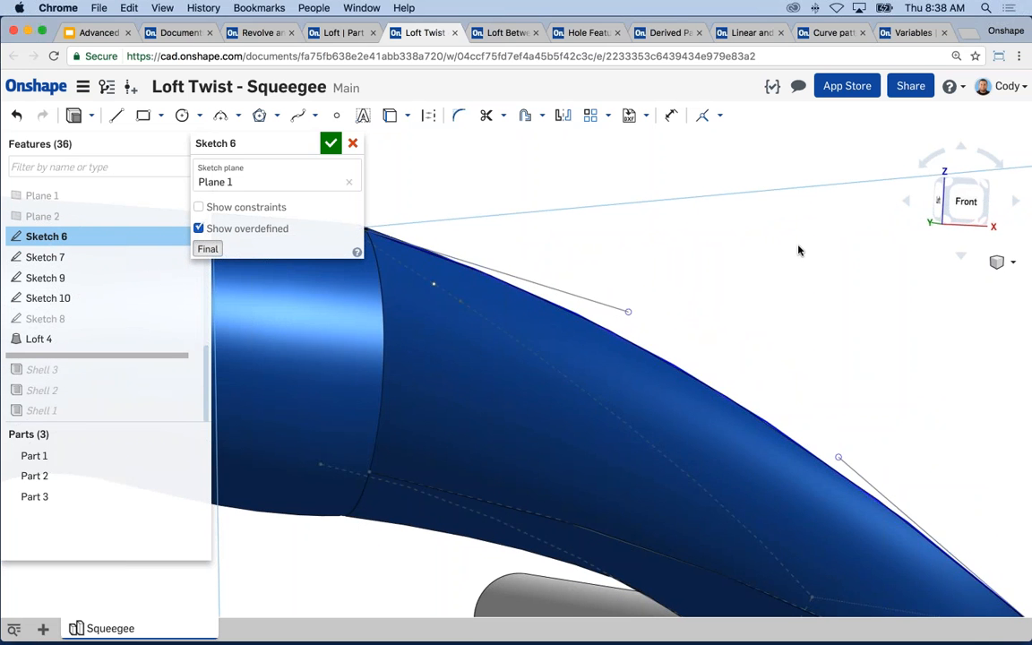
drag(837, 460, 844, 451)
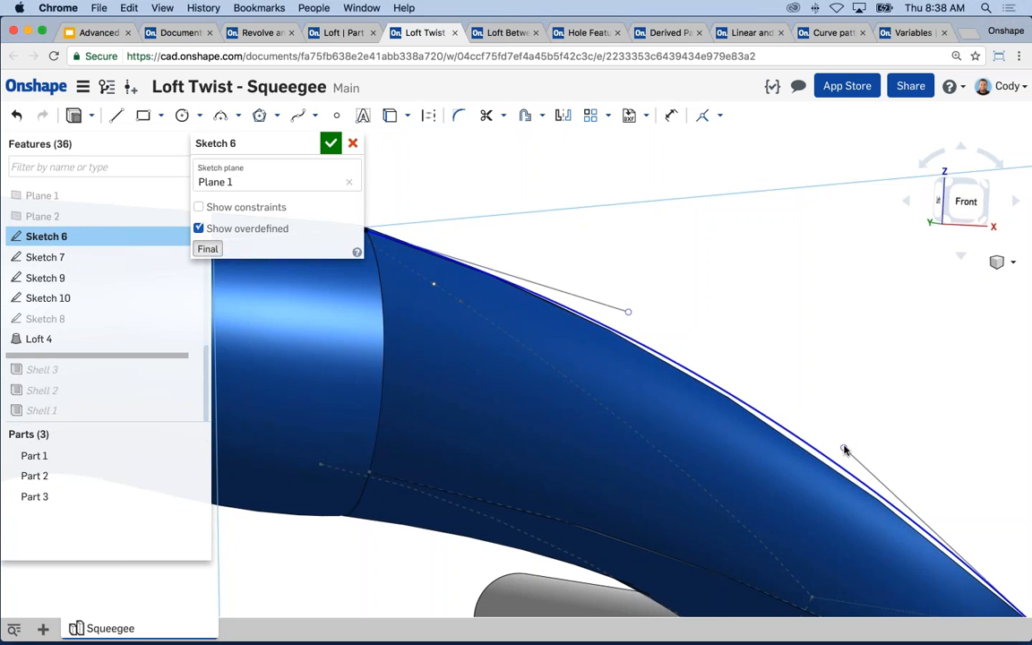
scroll(814, 370, down, 1)
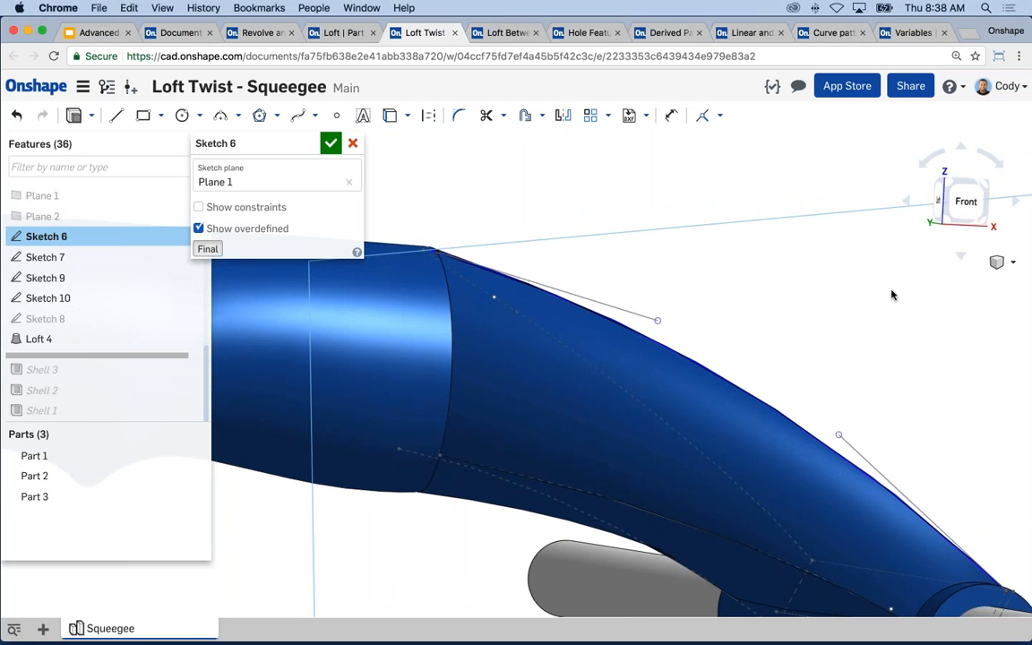
middle_drag(804, 304, 805, 274)
right_drag(804, 274, 727, 276)
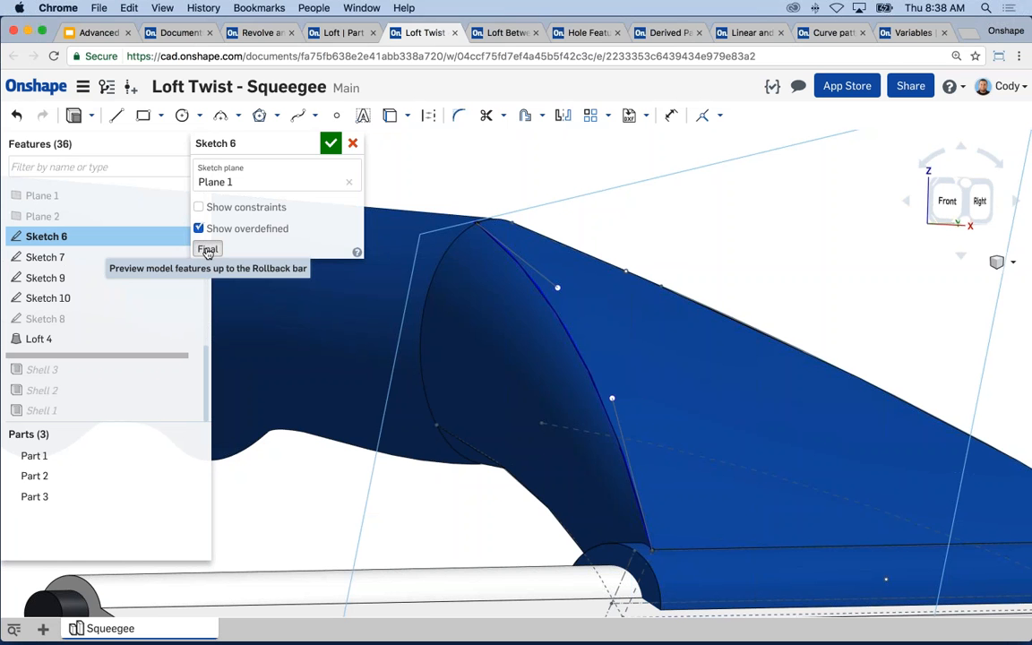
click(330, 143)
Highlight guide Sketches 6, 7, 9 and 10, inspect how they border the loft from both sides, and clear the selection
scroll(630, 228, down, 4)
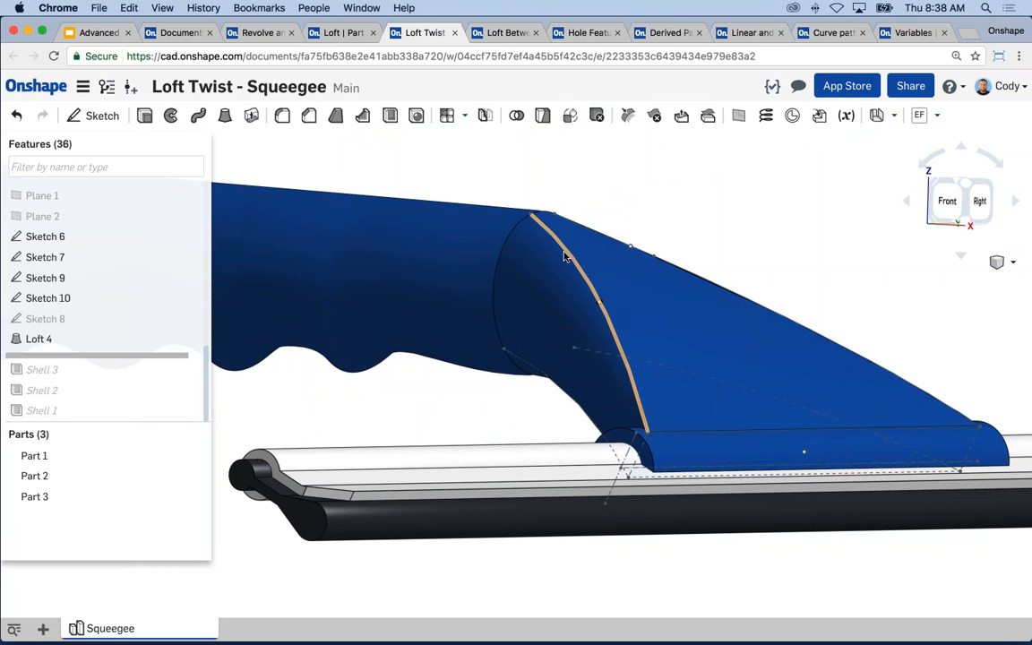
click(80, 236)
click(44, 257)
click(45, 278)
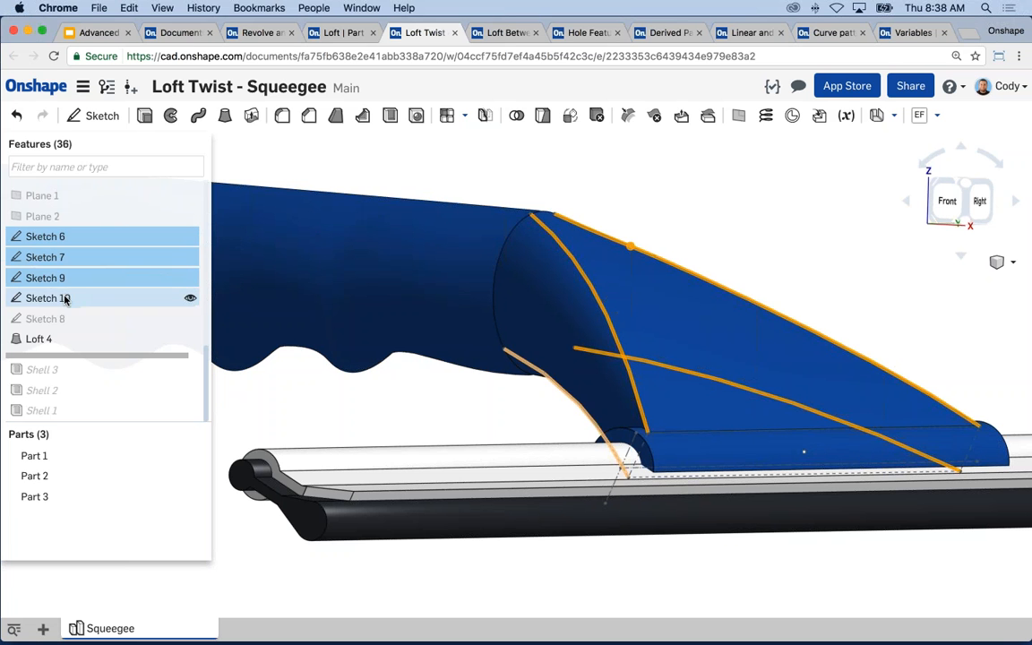
click(47, 297)
mouse_move(699, 224)
right_down()
mouse_move(722, 213)
mouse_move(604, 214)
mouse_move(710, 212)
mouse_move(749, 226)
mouse_move(753, 240)
mouse_move(762, 232)
right_up()
scroll(762, 231, down, 2)
middle_drag(806, 200, 769, 243)
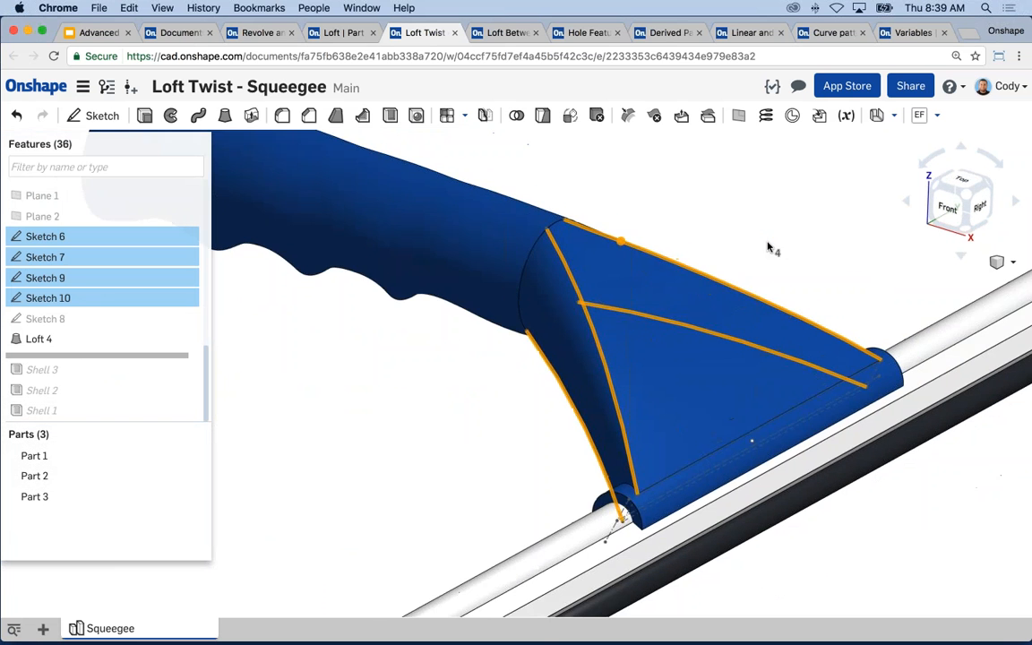
key(f)
right_drag(773, 252, 591, 224)
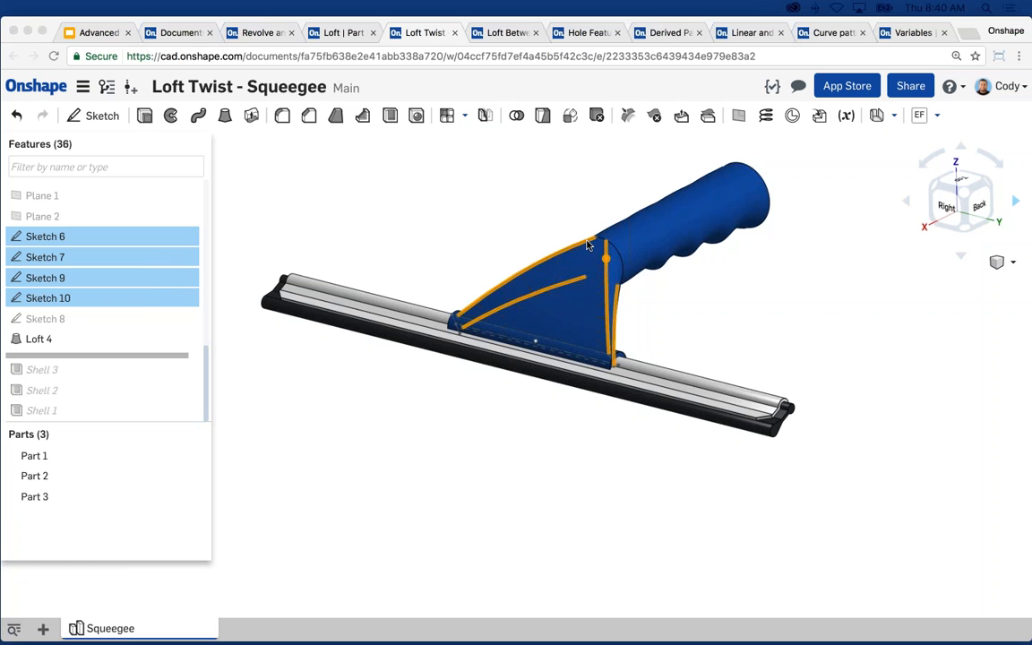
click(435, 202)
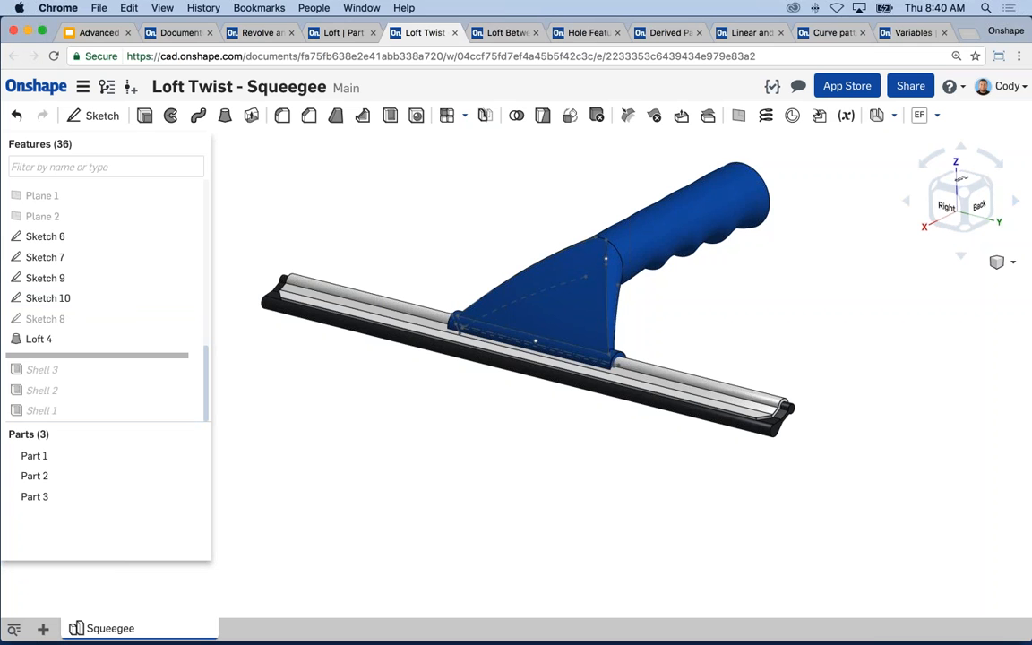
Open Loft 2 for editing, examine the profiles and guide curves that shape the grip, and accept it
scroll(132, 279, up, 5)
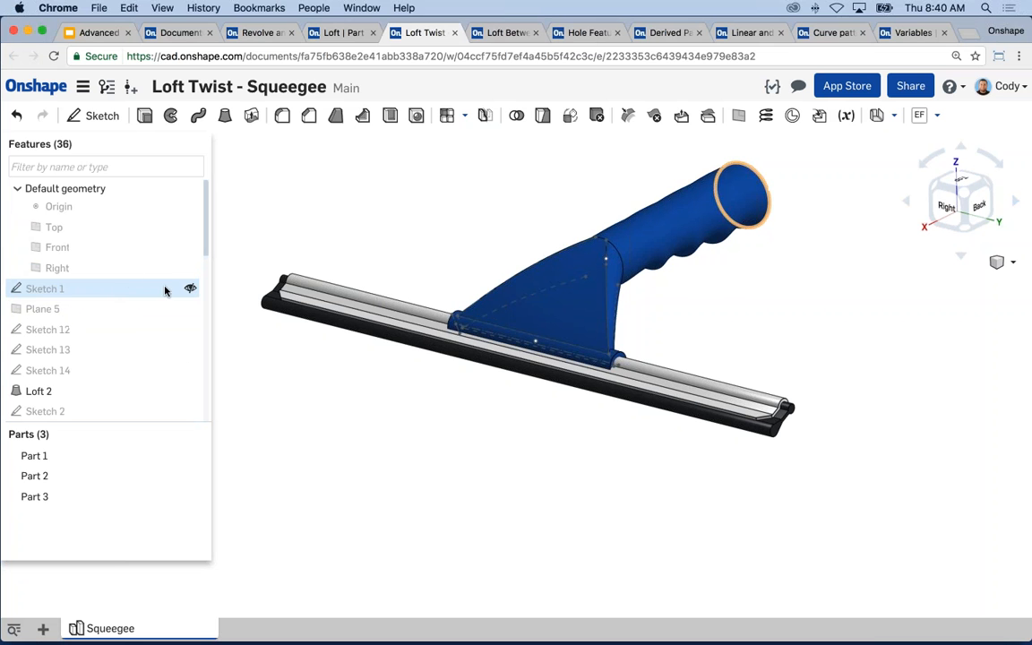
right_click(74, 394)
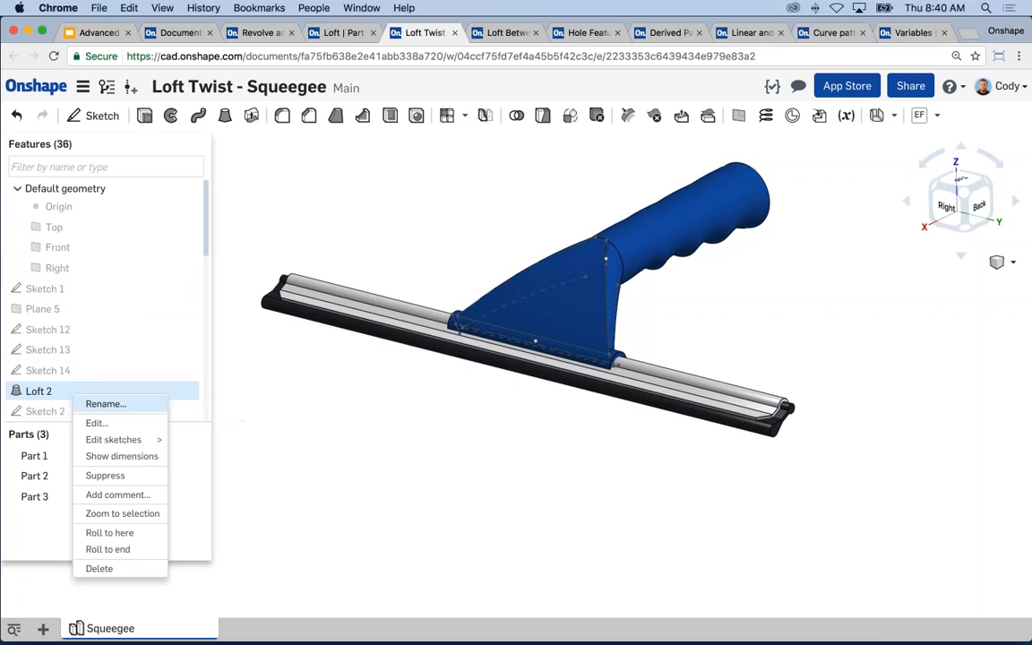
click(97, 422)
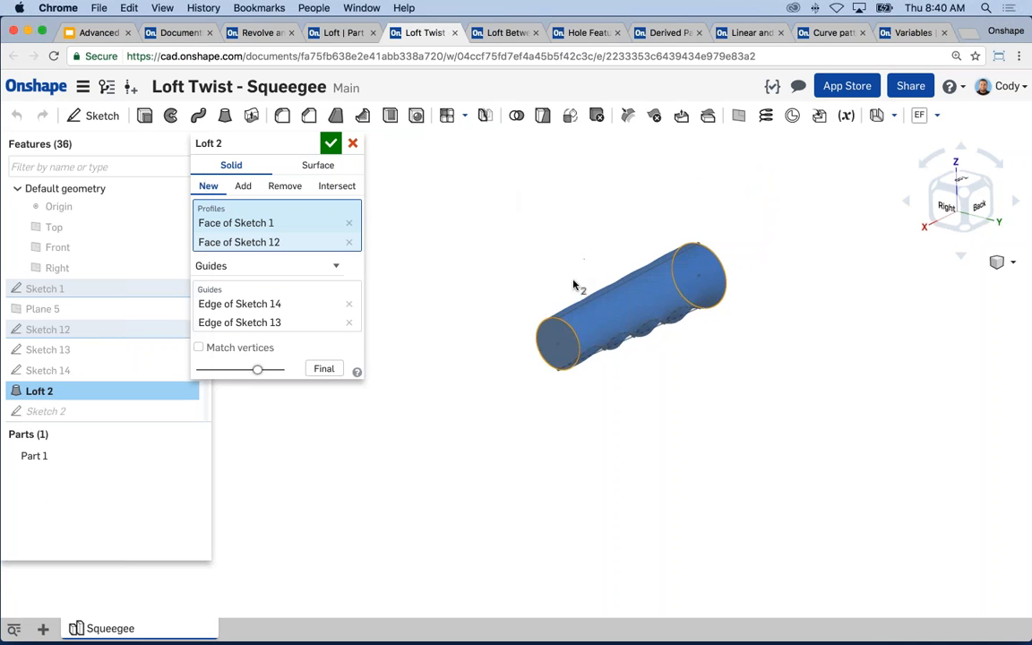
scroll(640, 315, up, 3)
right_drag(676, 345, 620, 342)
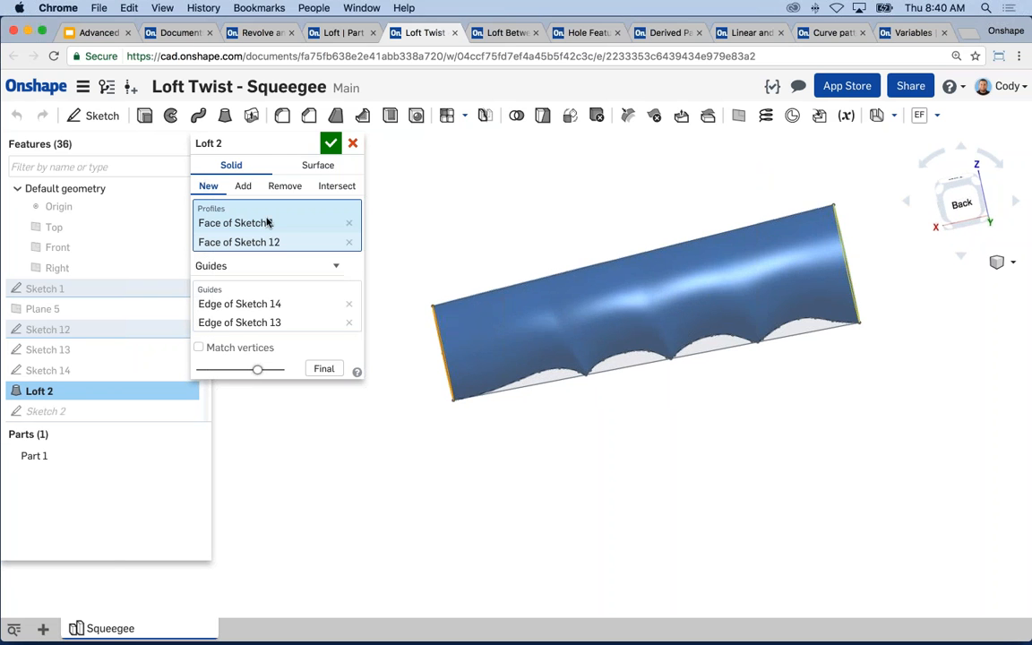
right_drag(420, 215, 502, 251)
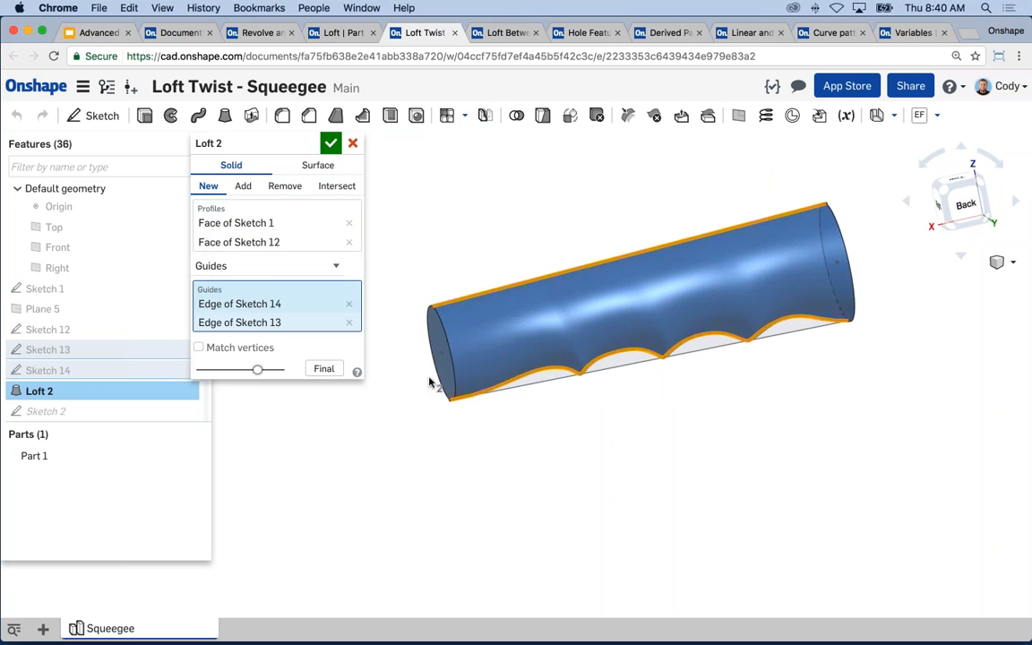
right_drag(399, 372, 439, 376)
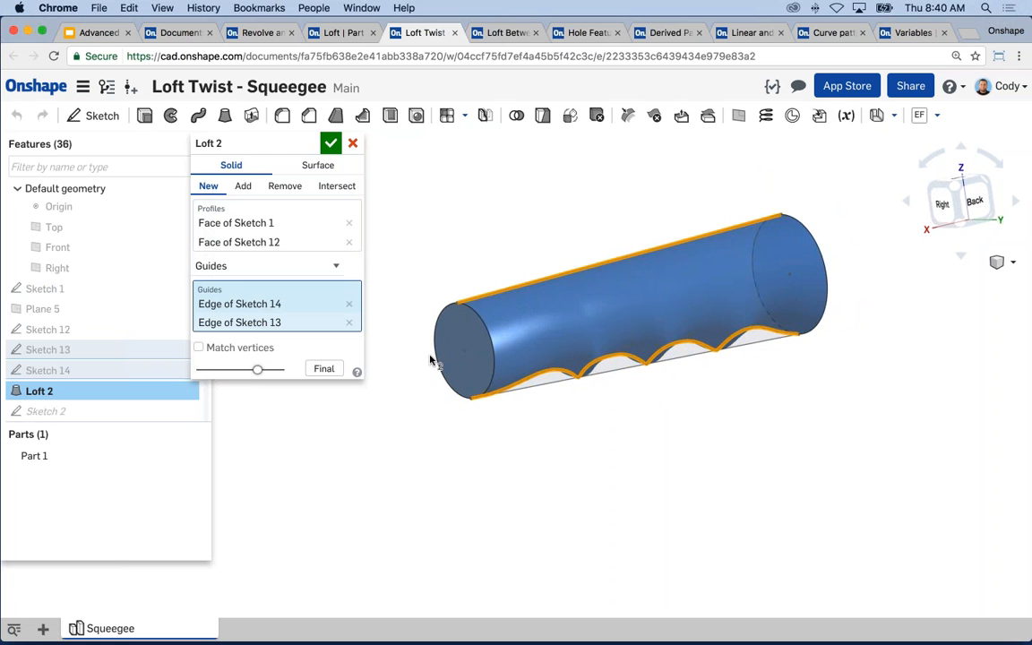
click(331, 142)
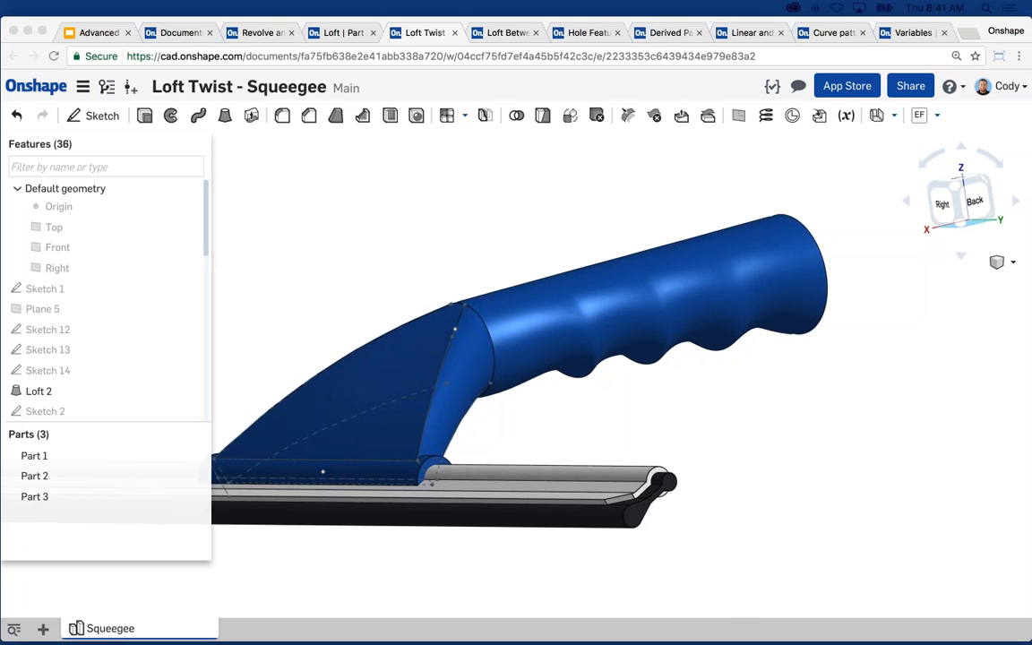
Inspect where the grip meets the transition loft, look straight at the finger-groove guide Sketch 13, and clear the selection
scroll(515, 383, up, 5)
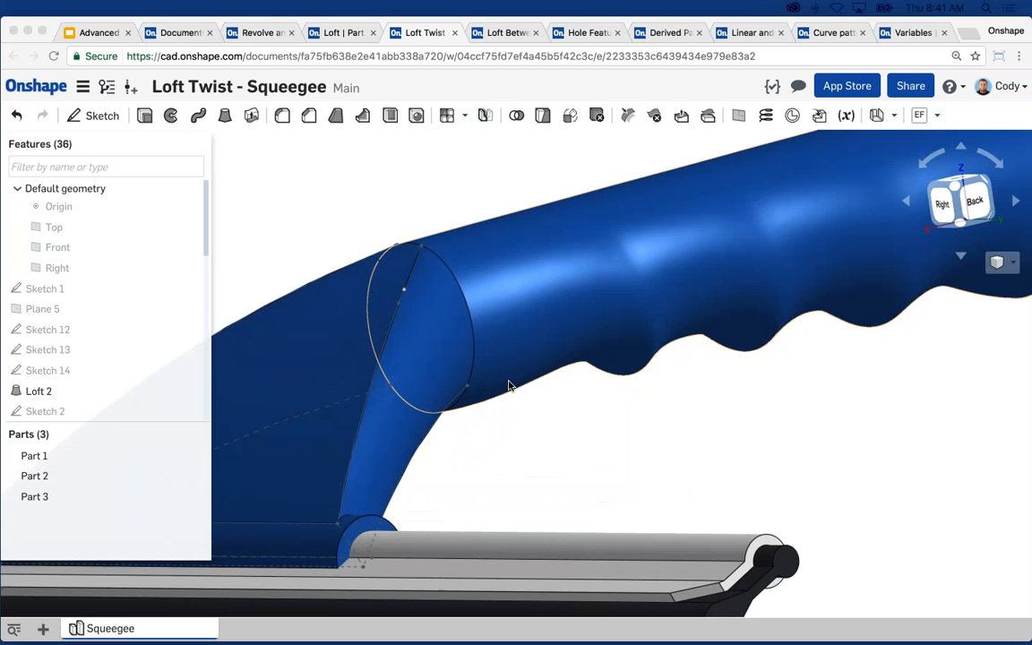
right_drag(487, 387, 481, 378)
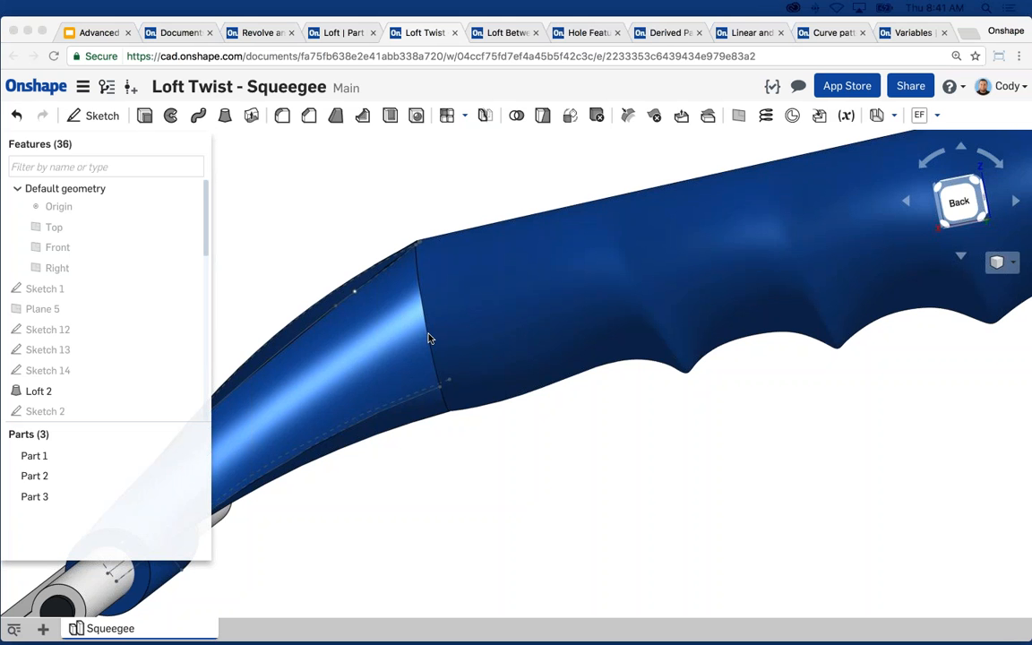
scroll(458, 340, down, 1)
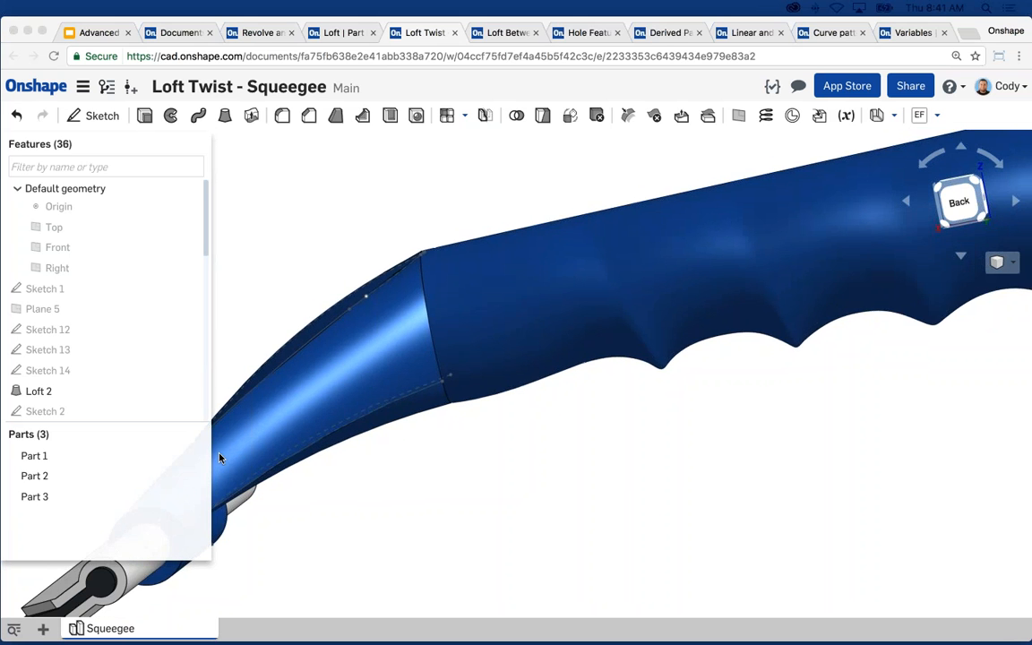
right_drag(627, 383, 608, 405)
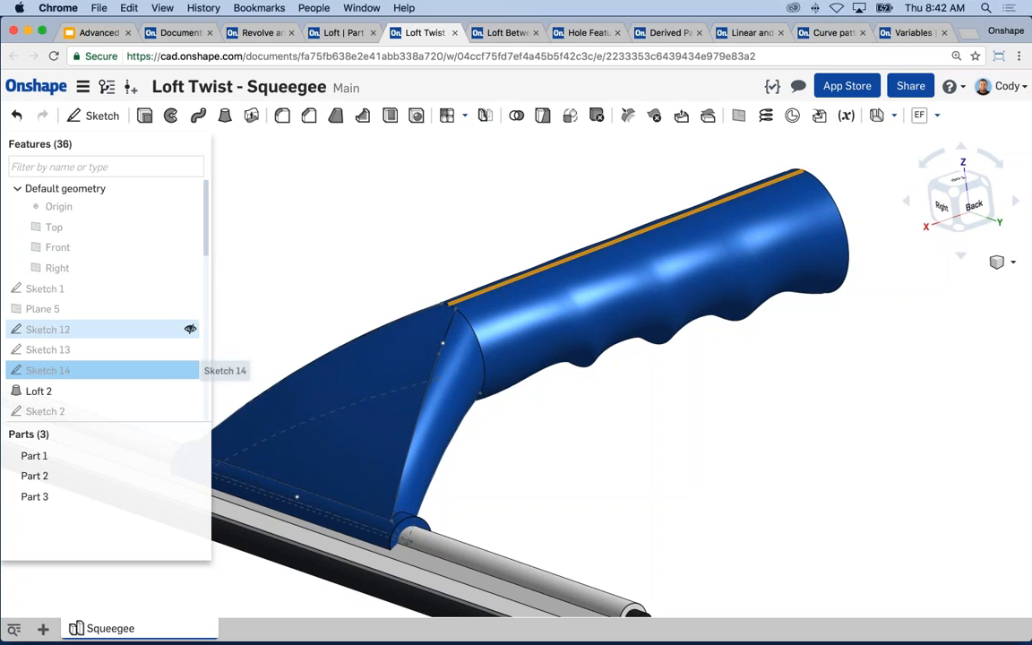
click(102, 352)
key(n)
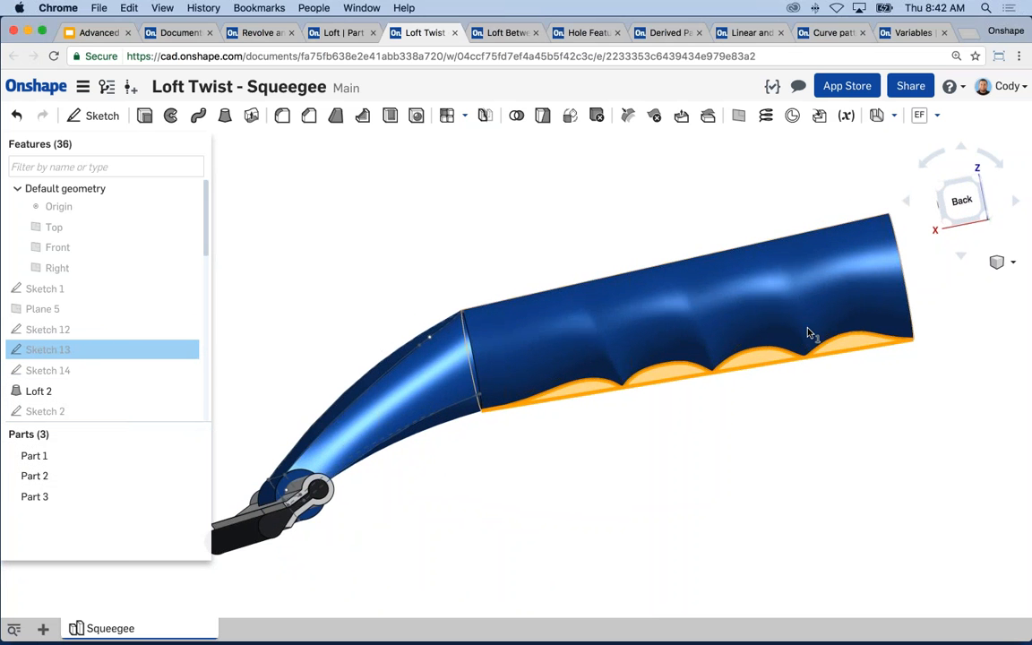
click(901, 252)
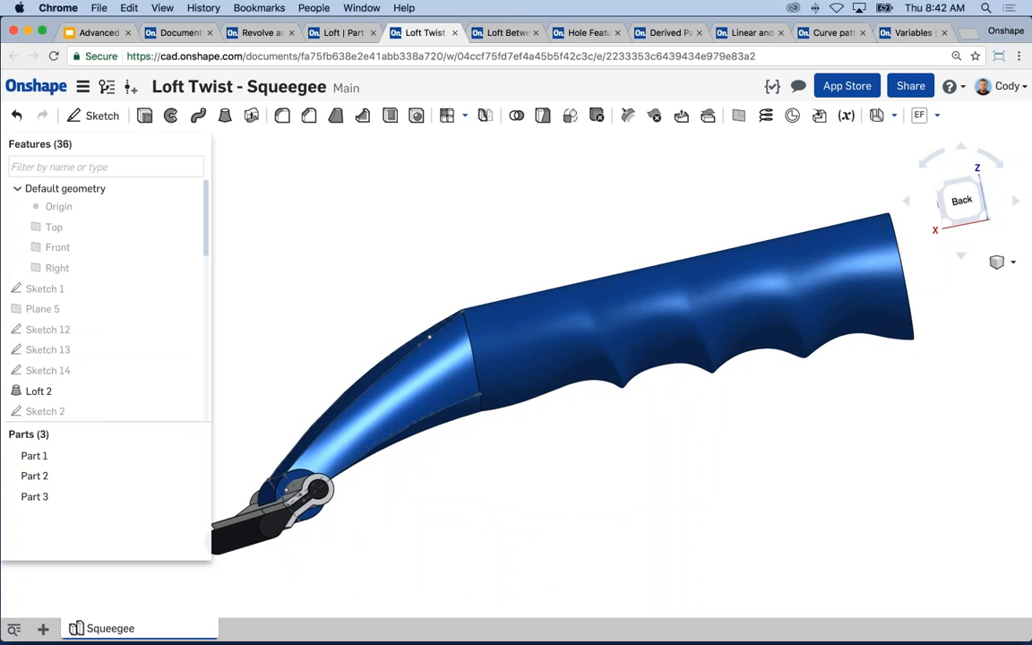
key(super+Tab)
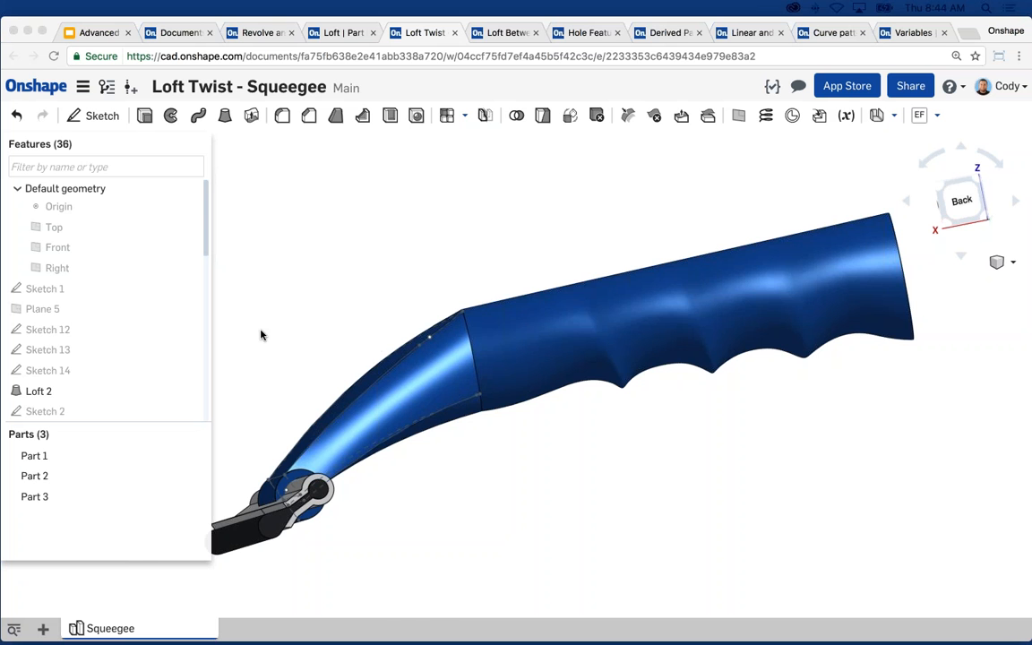
Reopen Loft 2, review its Sketch 1 and Sketch 12 faces and its Sketch 14 and Sketch 13 guide edges, and accept it
right_drag(260, 334, 381, 278)
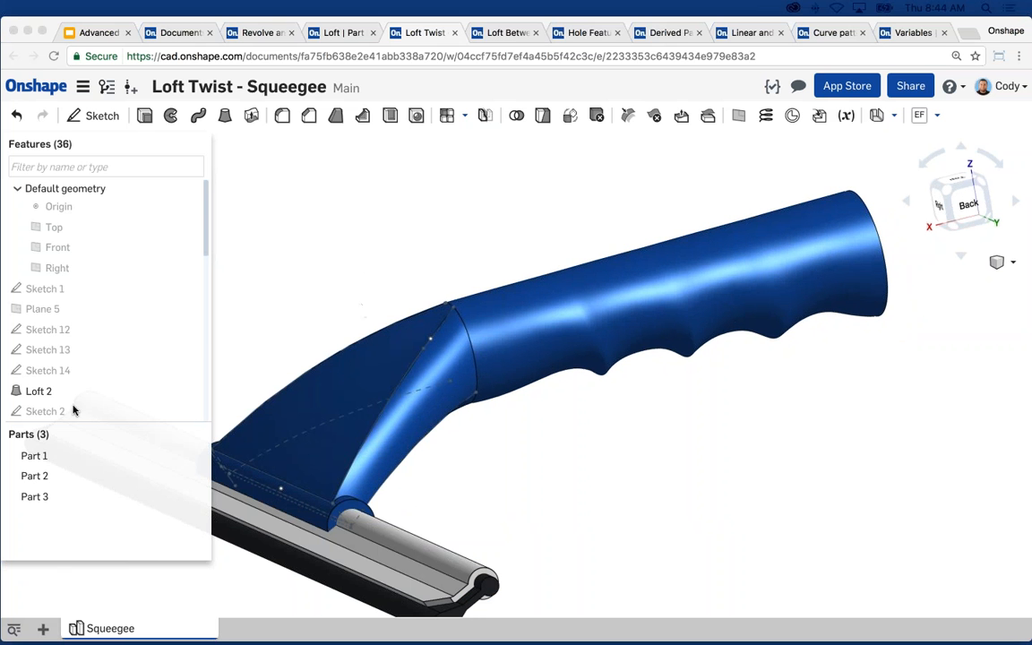
right_click(49, 392)
click(72, 418)
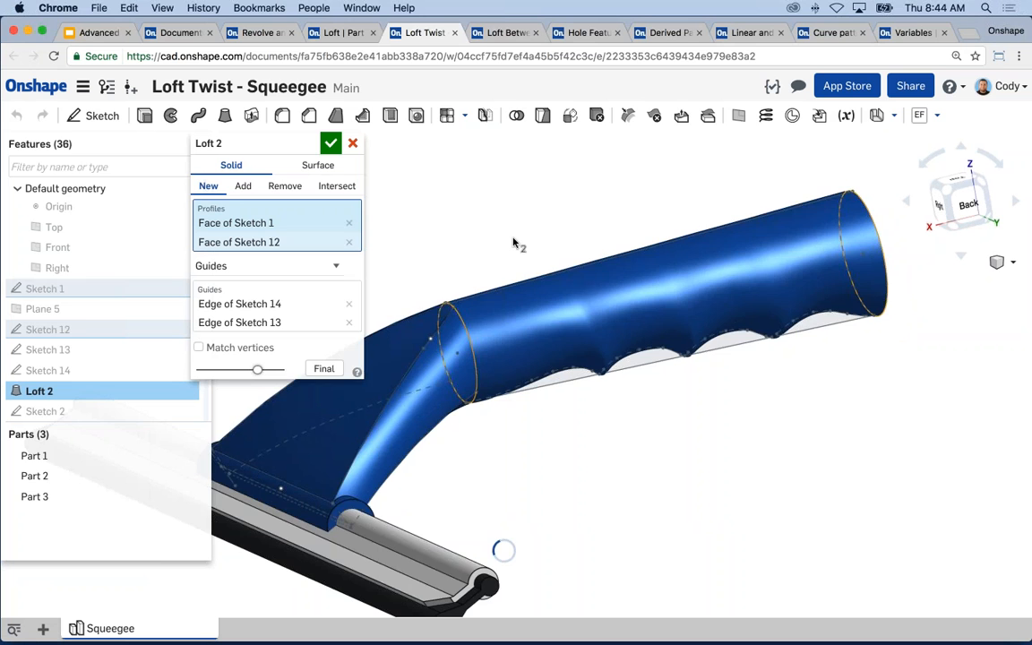
right_drag(488, 239, 430, 252)
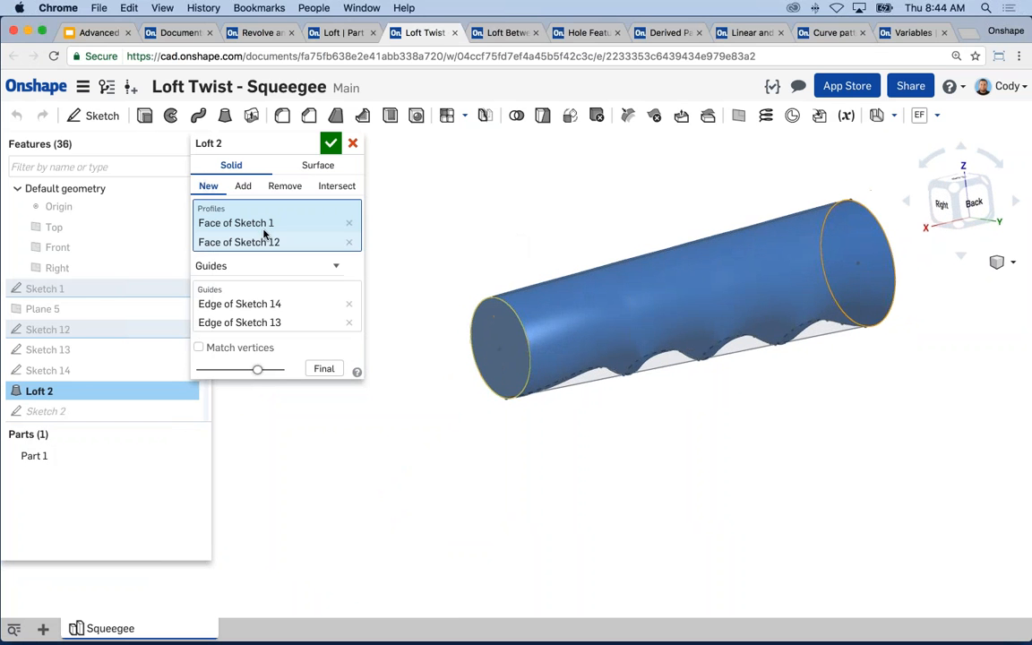
scroll(536, 340, up, 3)
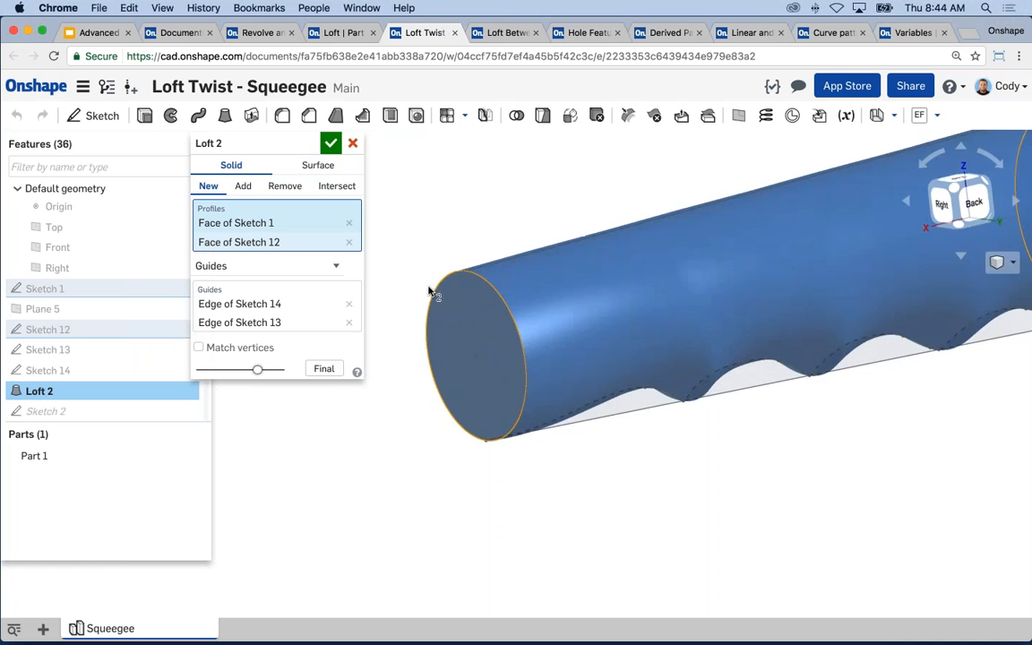
scroll(585, 201, down, 2)
middle_drag(585, 200, 531, 239)
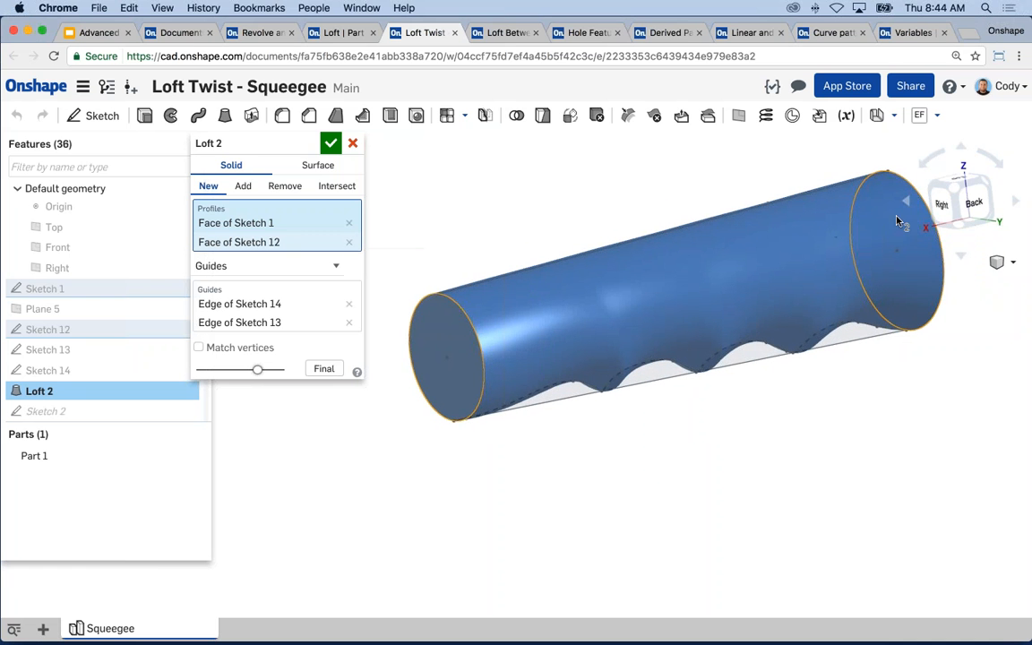
click(272, 323)
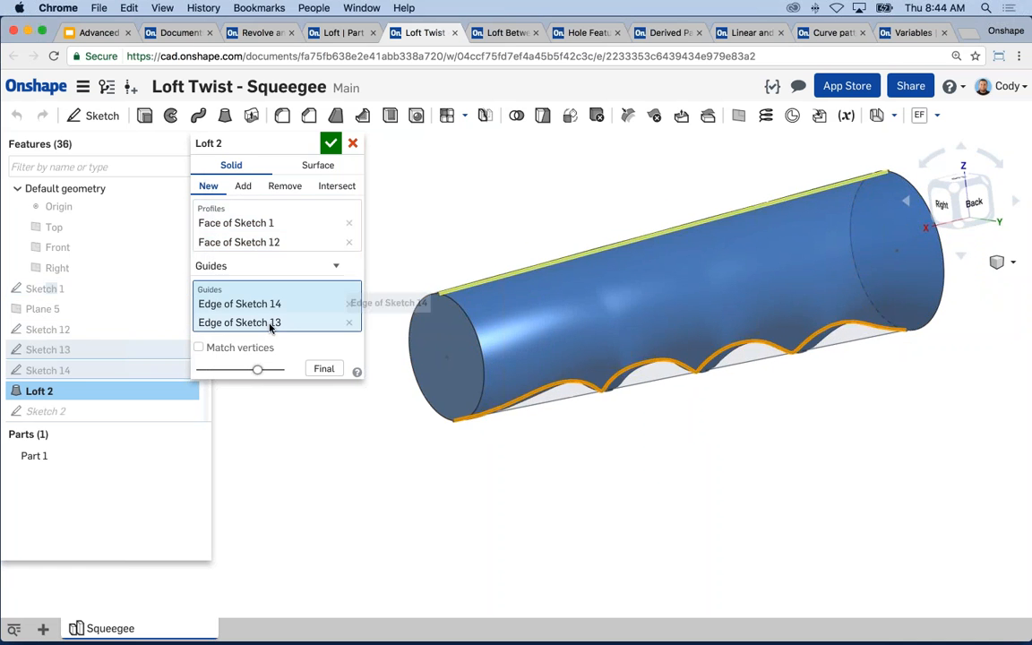
right_drag(648, 437, 622, 432)
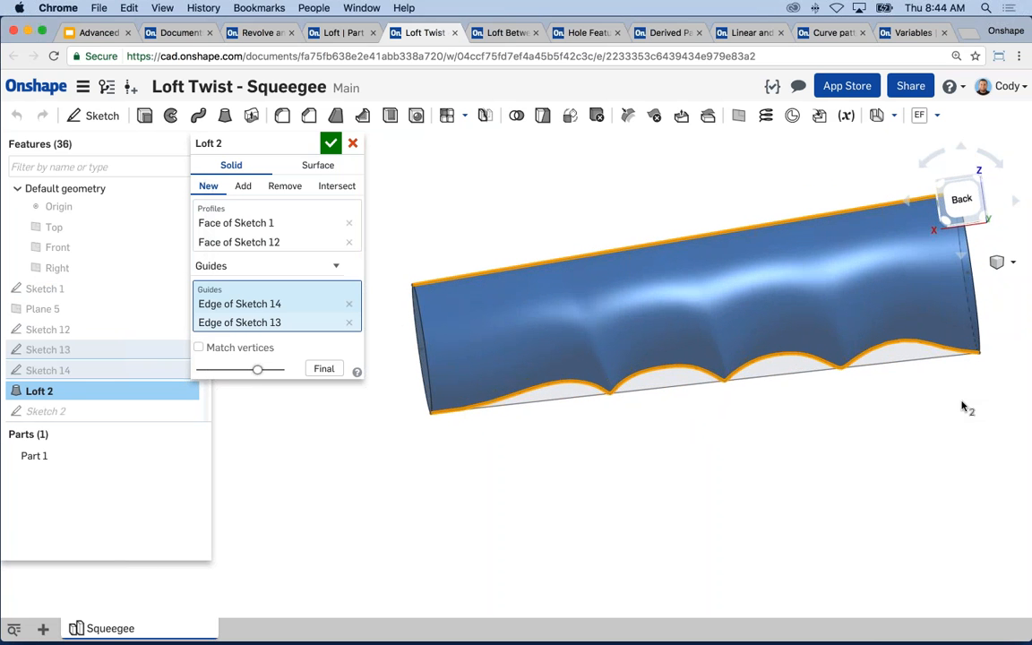
click(330, 143)
Examine the whole squeegee from several sides, focusing on the transition between the grip and the blade mount
right_drag(383, 189, 438, 210)
scroll(430, 224, down, 5)
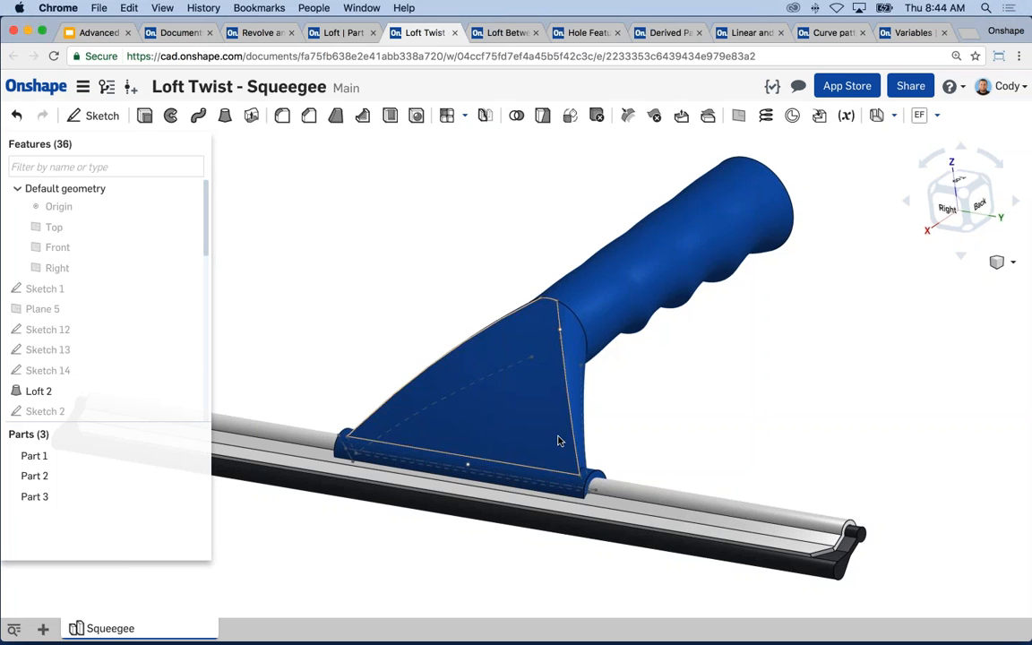
right_drag(662, 362, 729, 336)
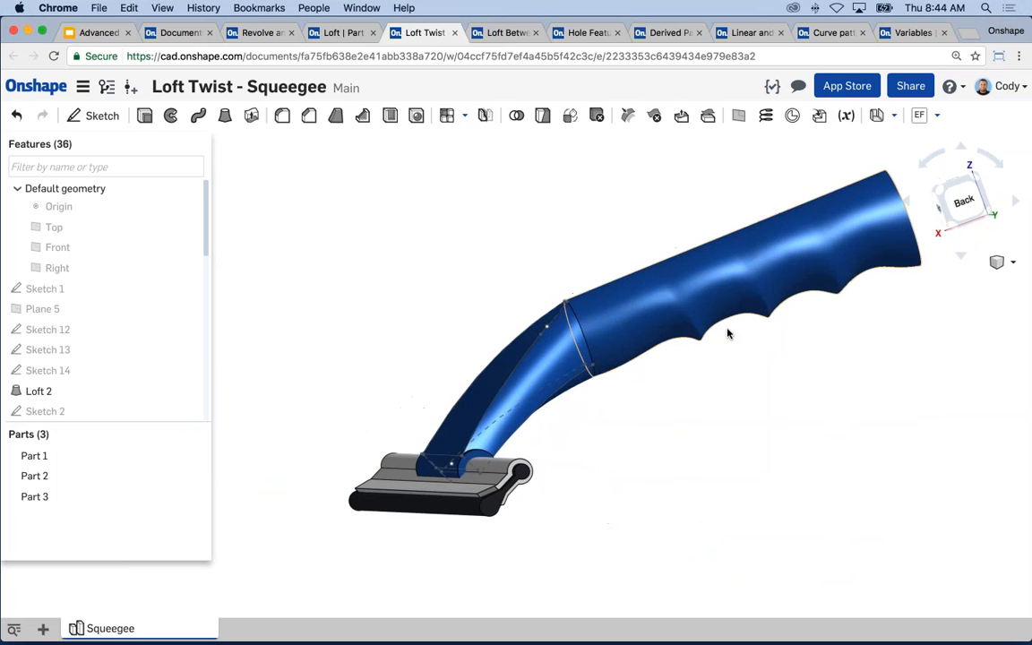
key(super+Tab)
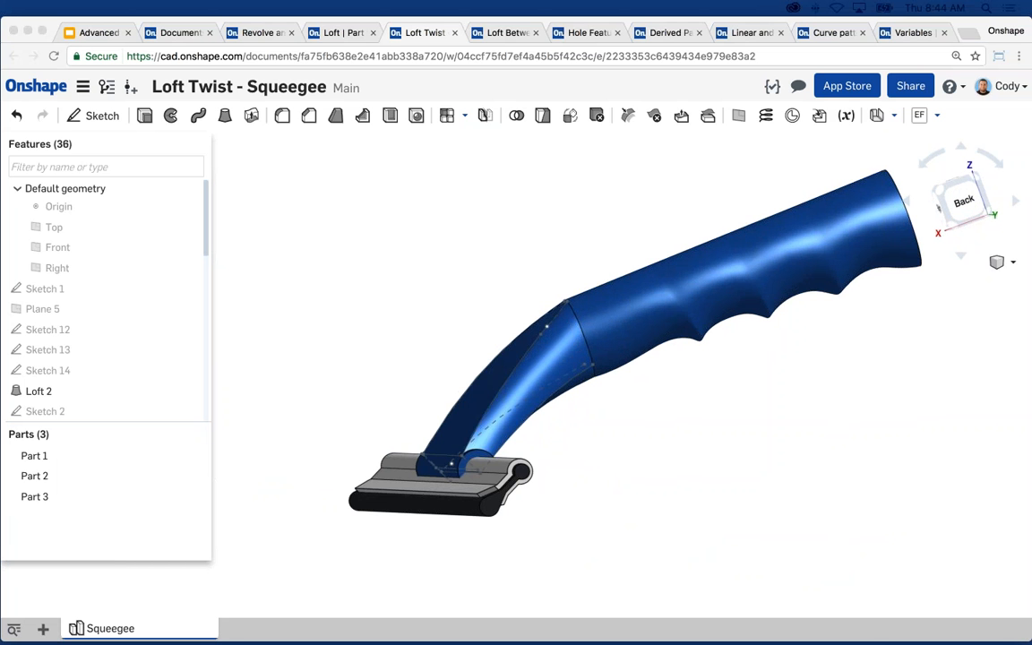
right_drag(544, 470, 654, 467)
click(370, 373)
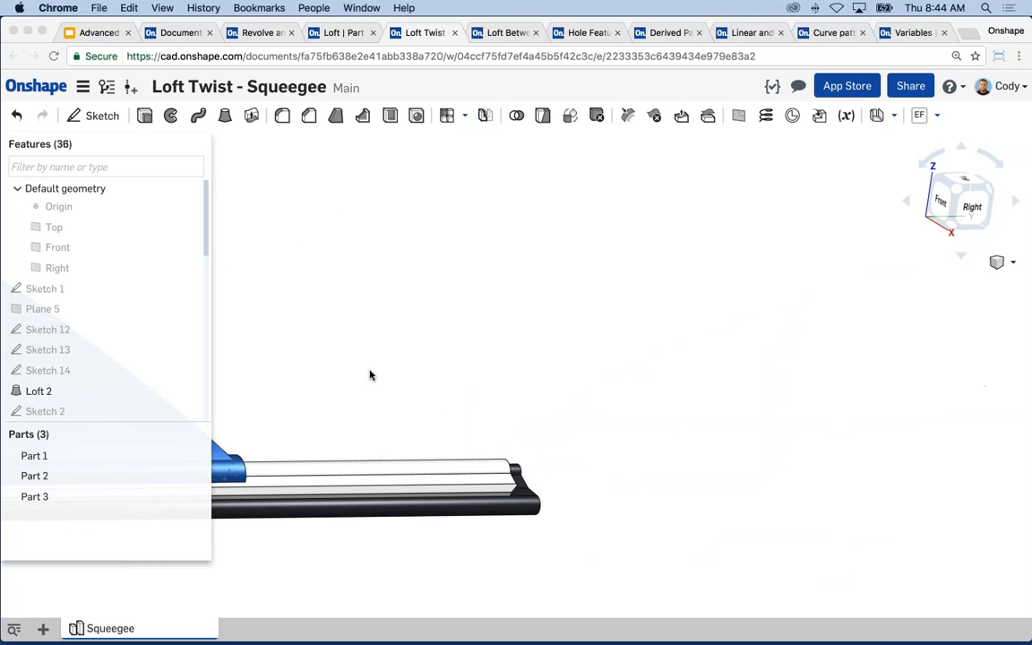
scroll(370, 374, down, 2)
middle_drag(496, 375, 751, 374)
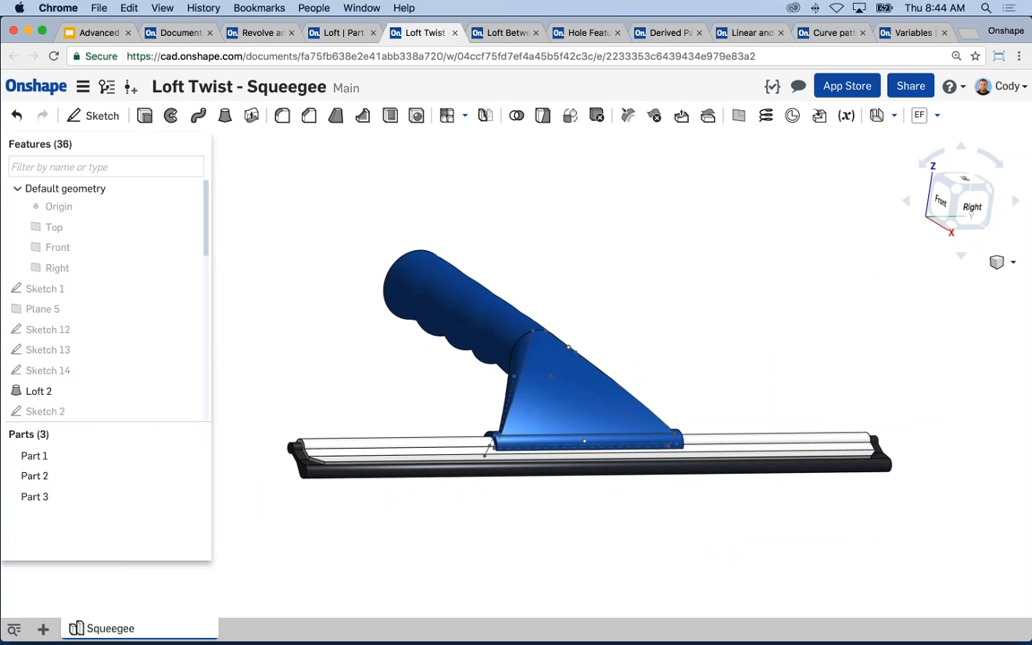
Open Plane 1 for editing, examine the Sketch 16 and Sketch 5 vertices defining the three-point plane, and accept it
scroll(195, 329, down, 10)
scroll(170, 367, up, 3)
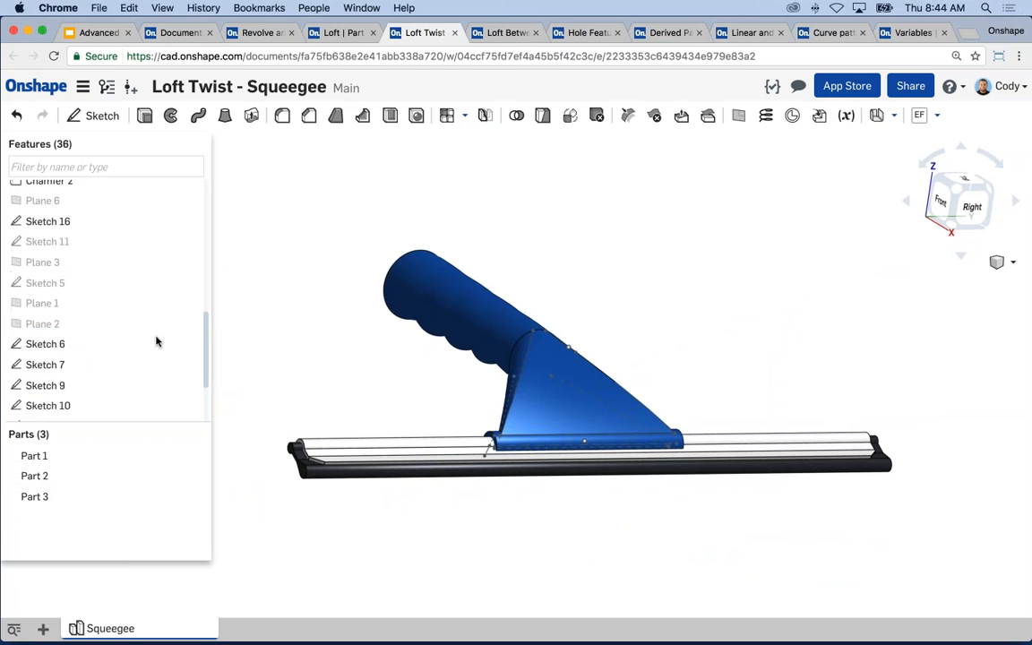
click(52, 309)
right_drag(295, 331, 358, 398)
right_click(62, 303)
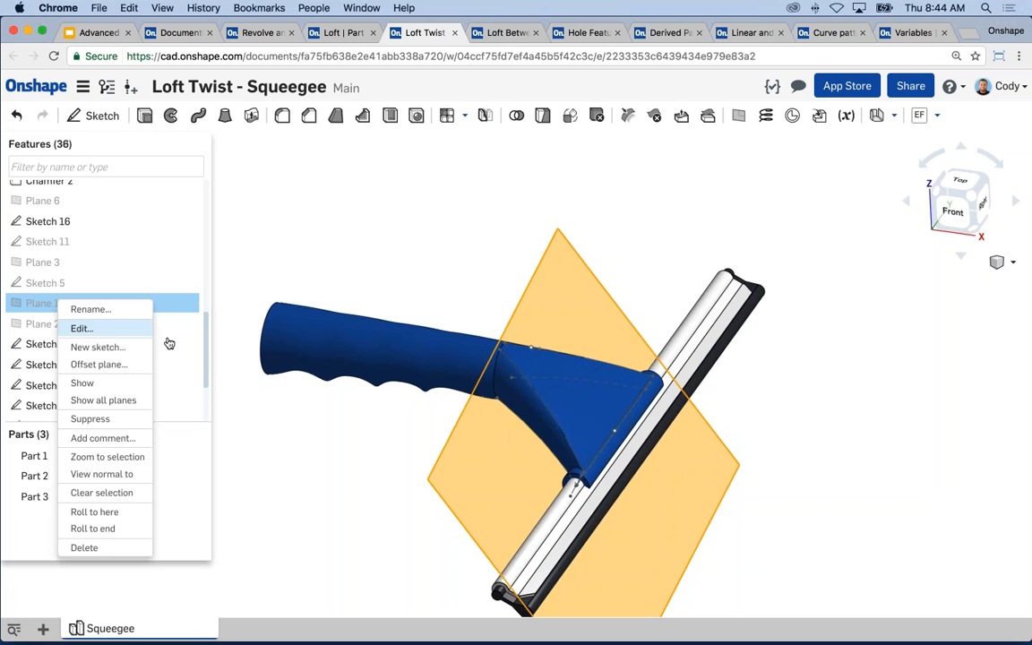
click(81, 325)
scroll(532, 411, up, 3)
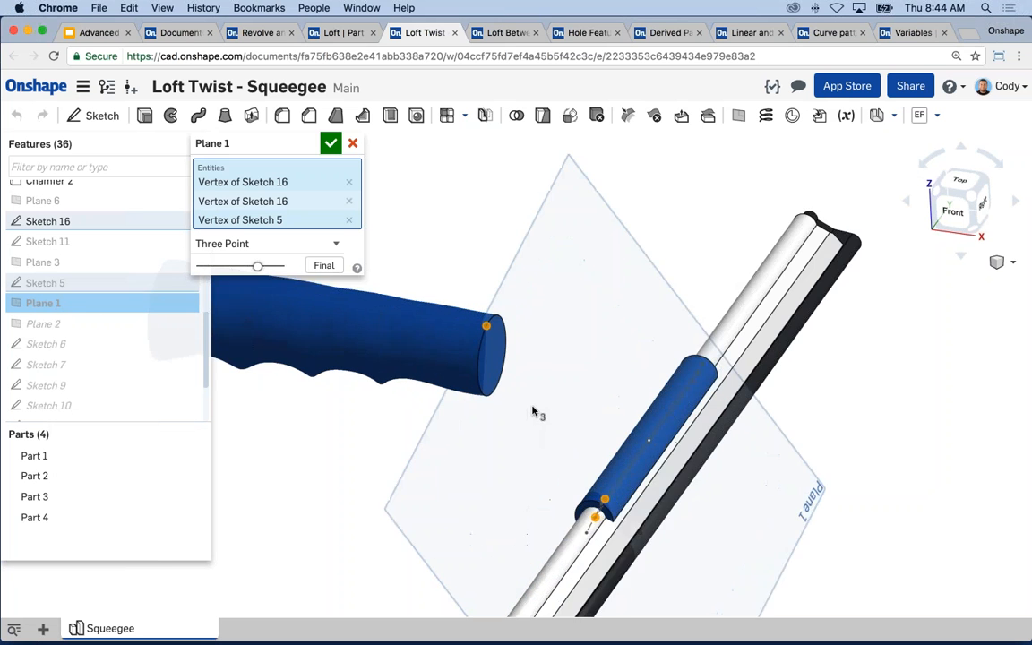
right_drag(534, 403, 422, 414)
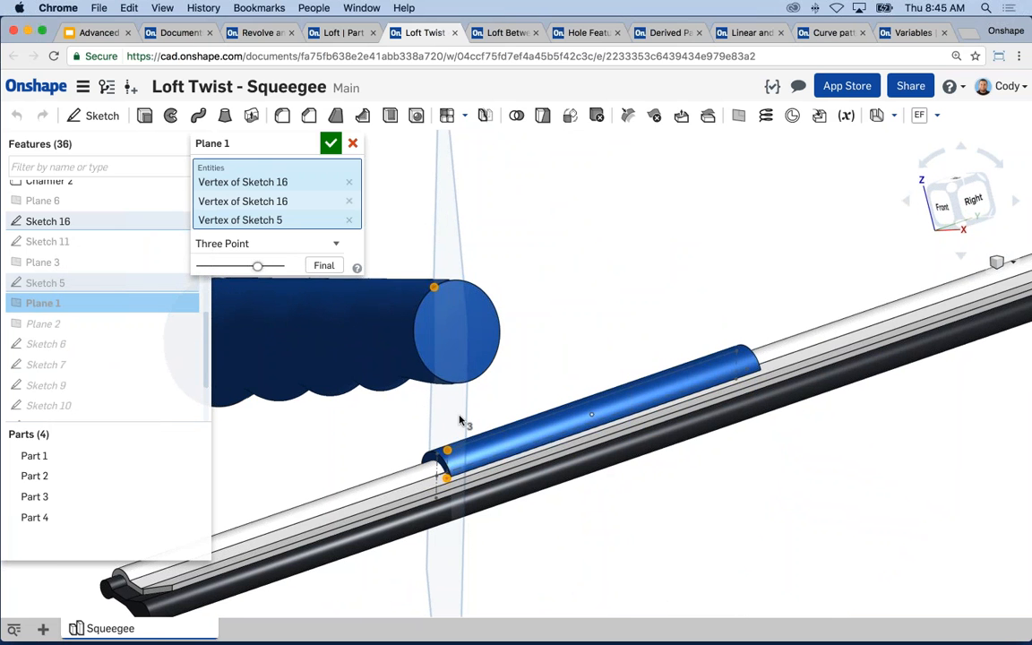
scroll(459, 421, down, 3)
right_drag(529, 329, 401, 212)
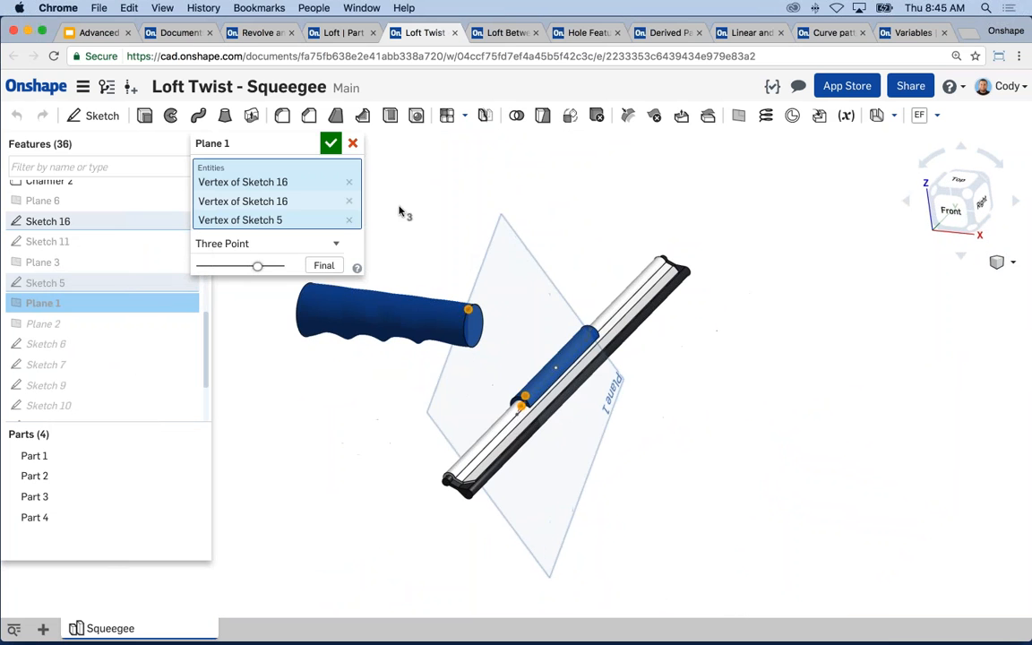
key(Return)
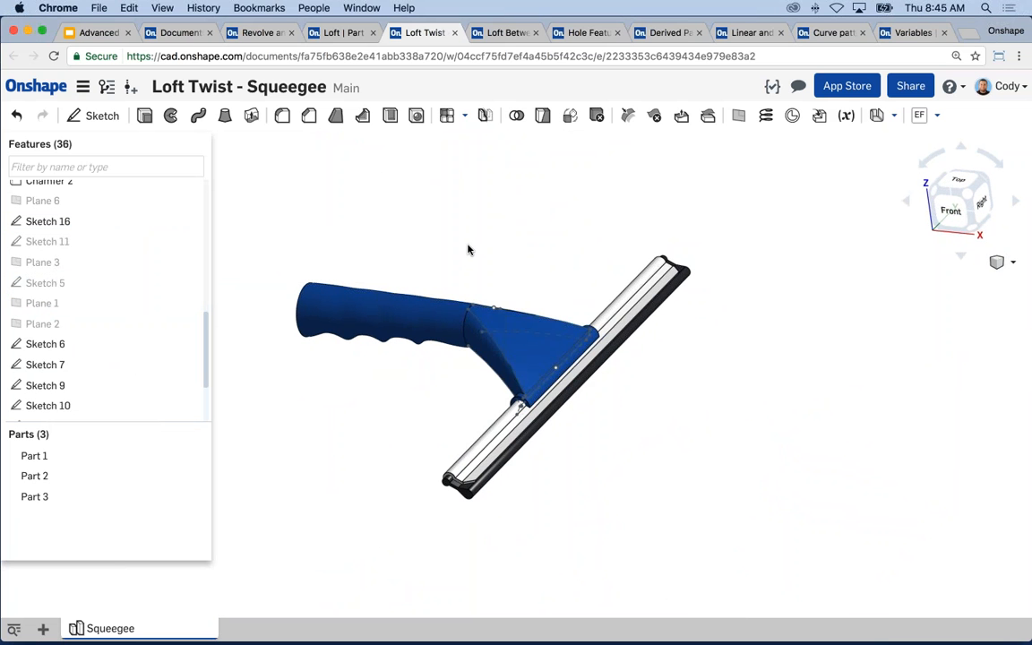
Switch to the Loft Between Boundaries document and inspect its boundary curves and blue surfaces up close
click(503, 33)
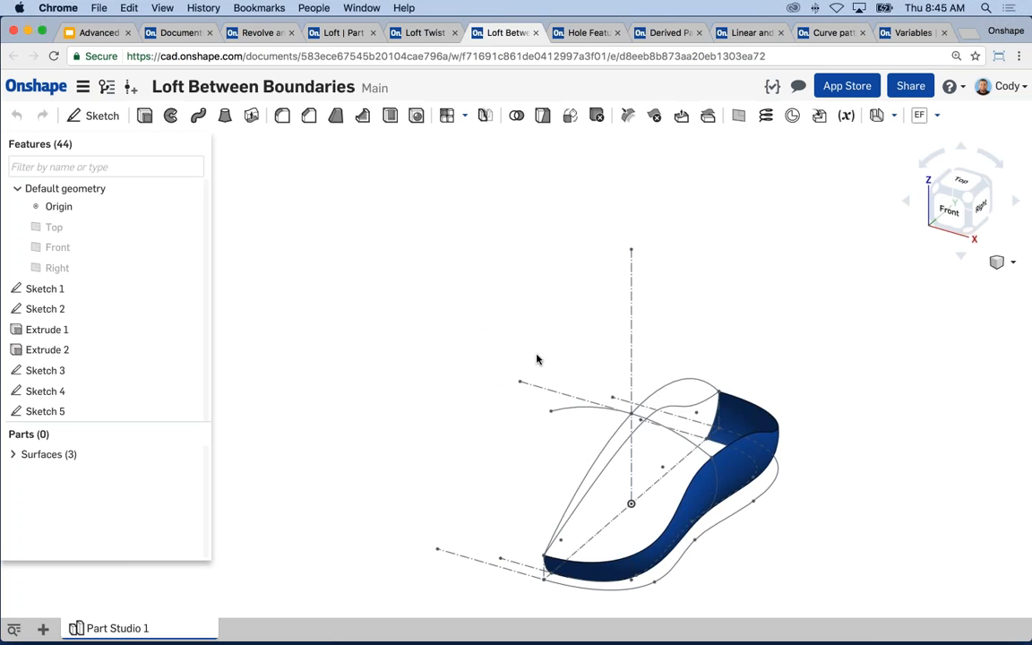
middle_drag(537, 357, 433, 273)
scroll(633, 435, up, 5)
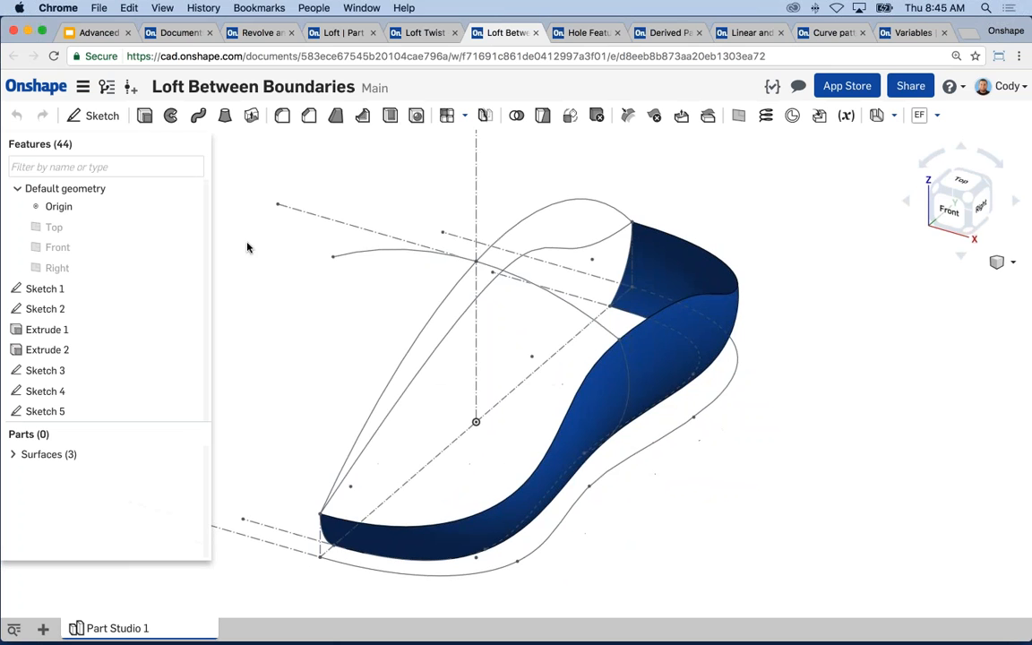
mouse_move(501, 301)
right_down()
mouse_move(512, 233)
mouse_move(504, 299)
mouse_move(410, 290)
right_up()
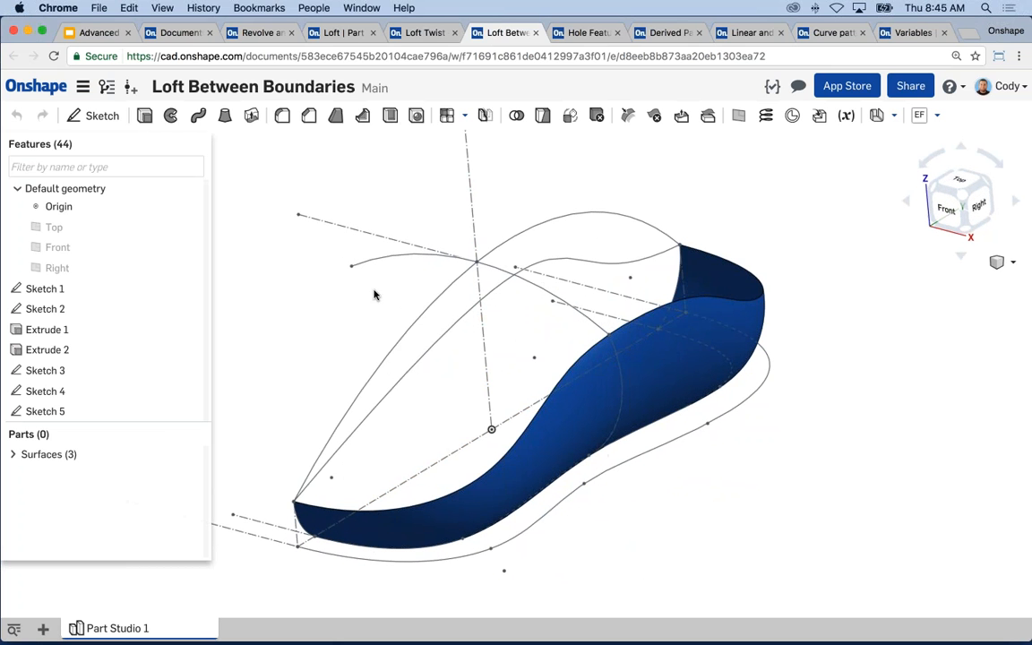
Start a surface Loft using the front top curve of Sketch 11 and the blue side's upper edge from Loft 1 as profiles
click(225, 114)
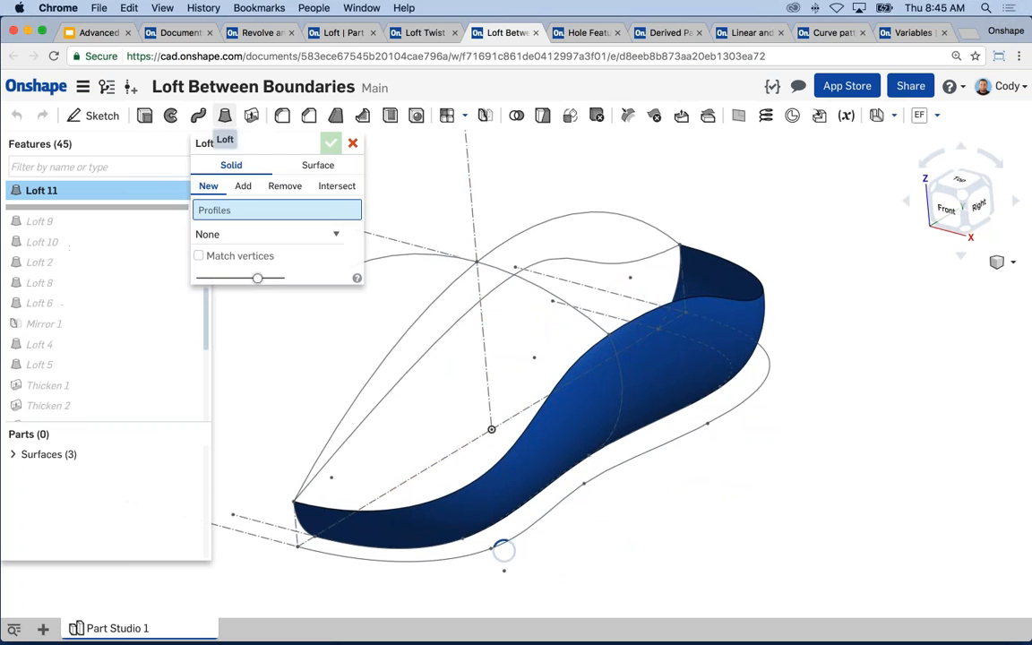
click(318, 165)
middle_drag(433, 210, 532, 214)
click(550, 291)
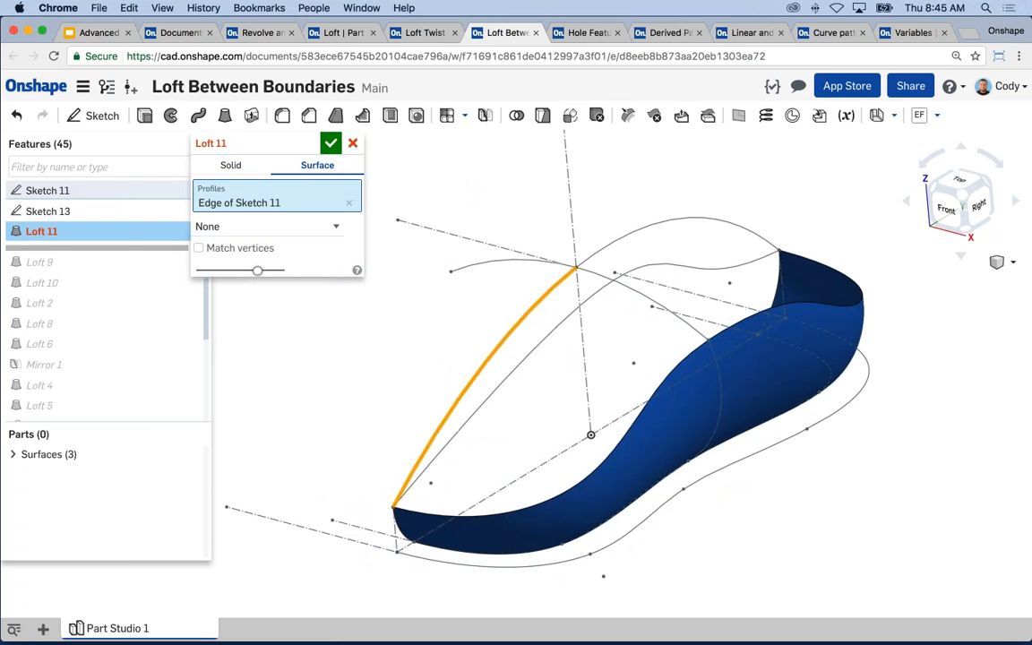
click(641, 414)
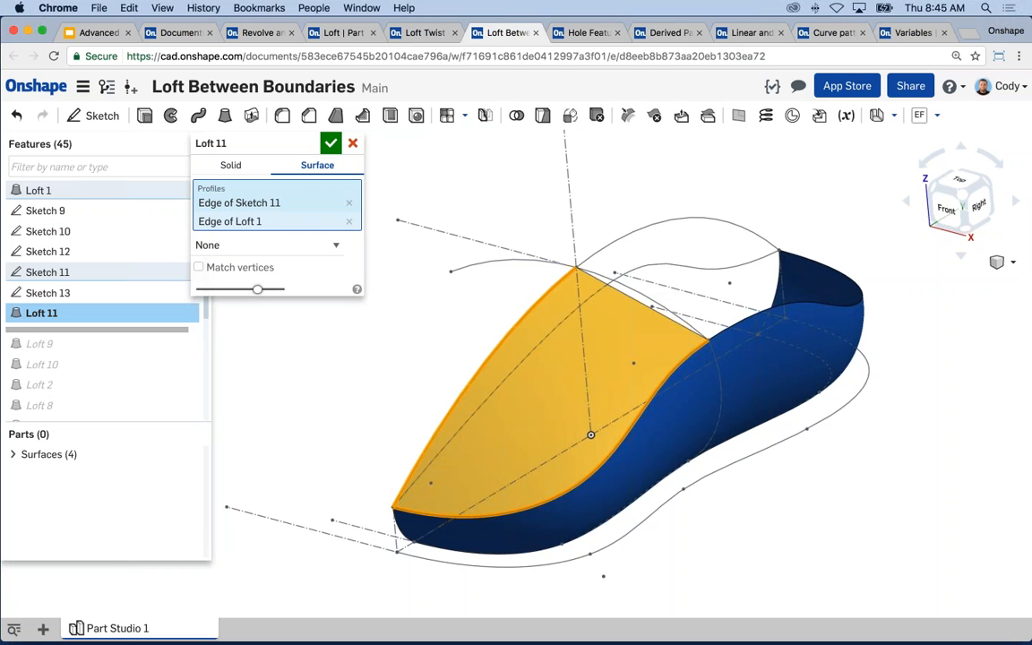
right_drag(498, 295, 573, 283)
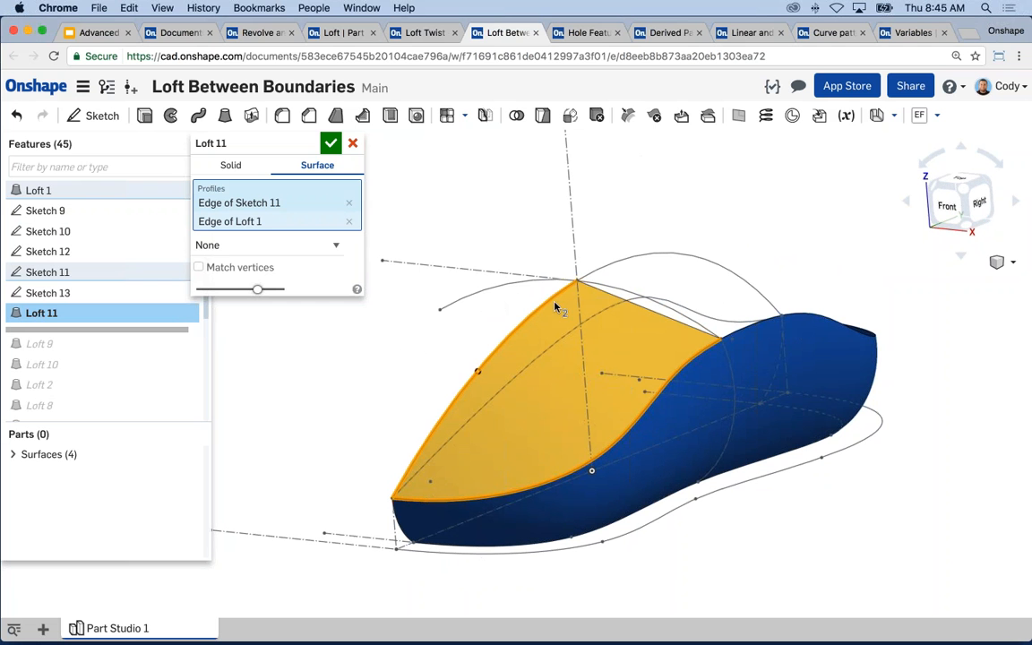
Add the cross-curve edge of Sketch 13 as the front loft's guide and accept the surface
click(274, 247)
click(240, 260)
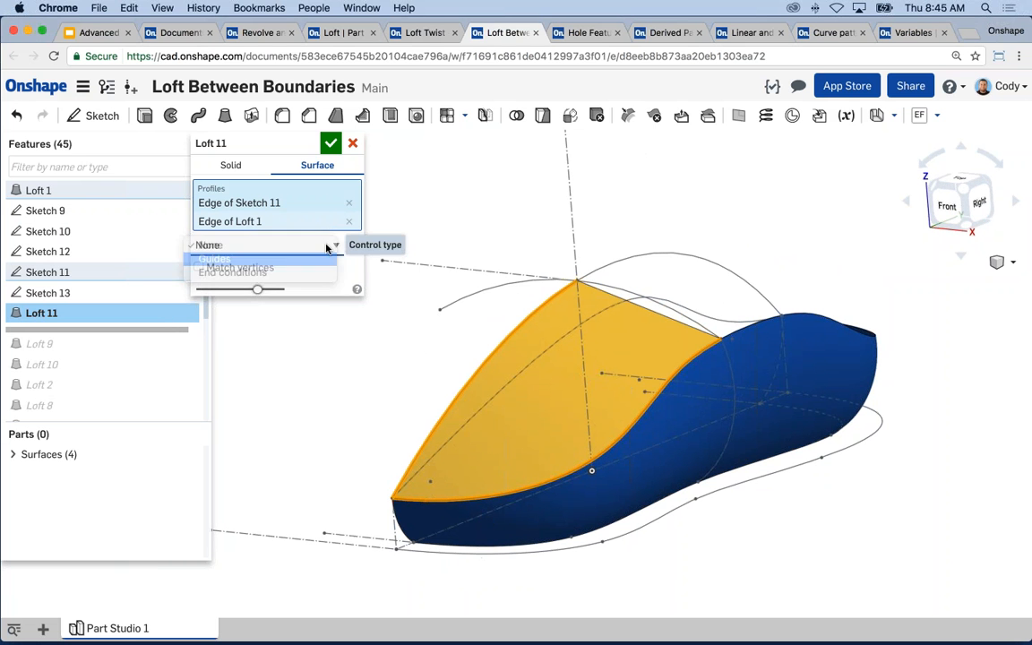
scroll(651, 317, up, 5)
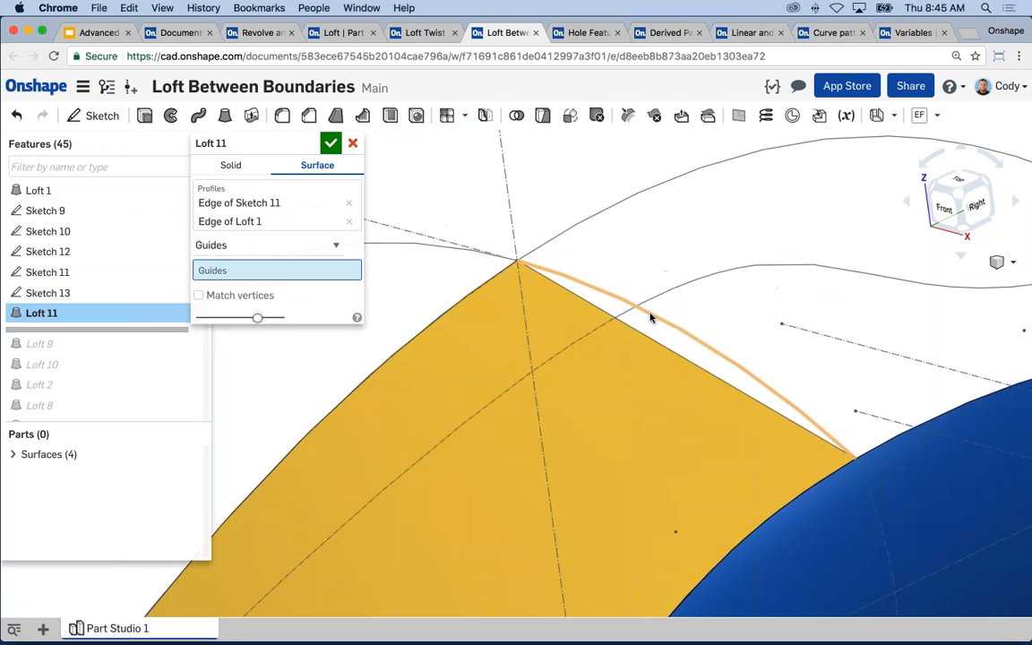
click(651, 317)
scroll(661, 339, down, 5)
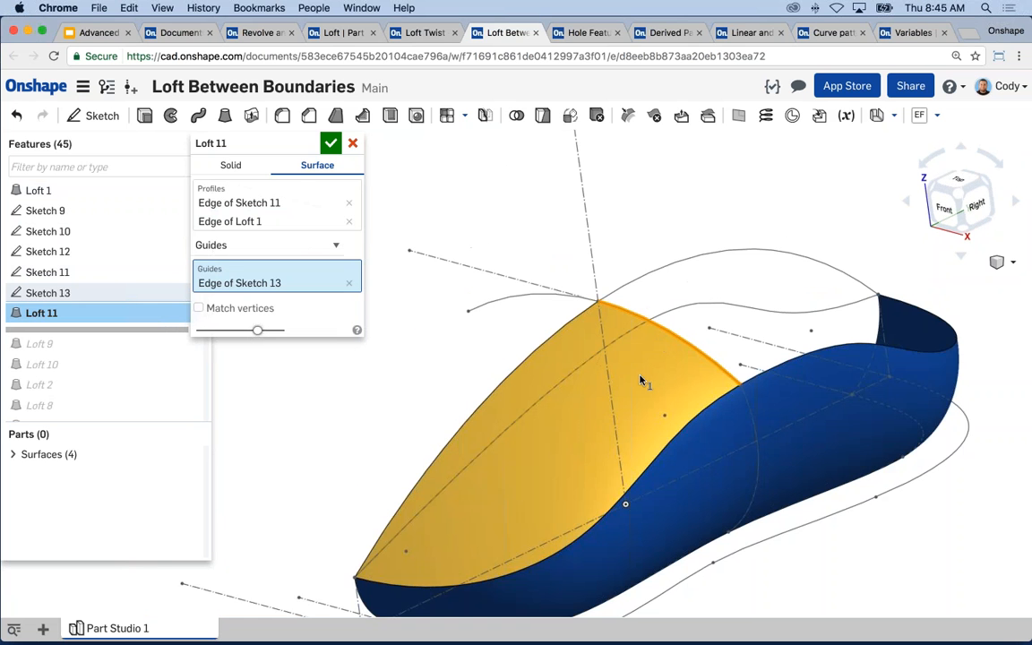
click(330, 144)
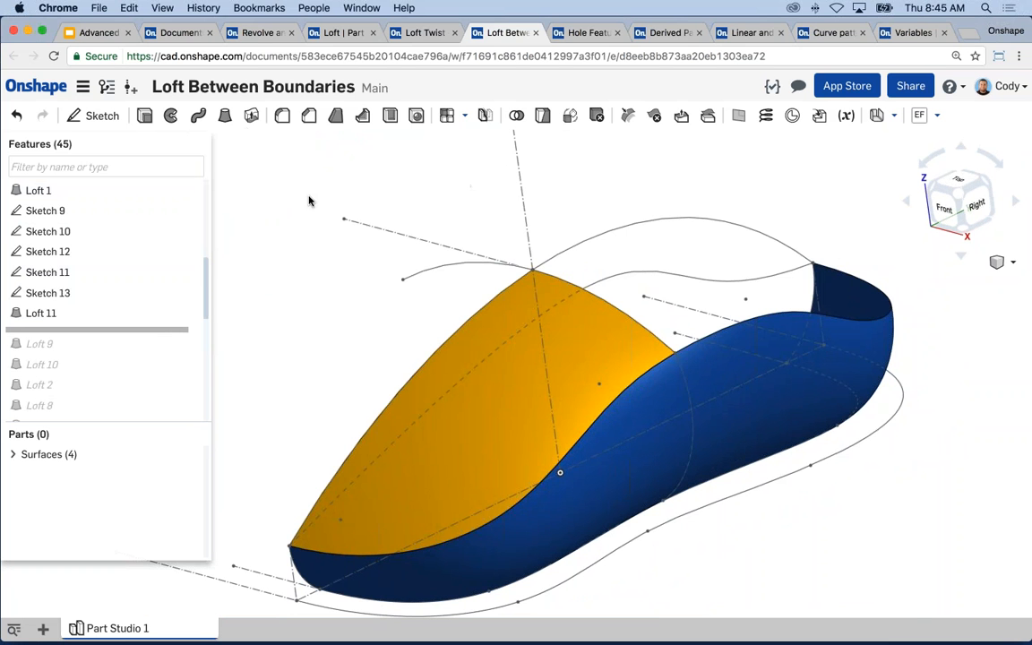
Start a second surface Loft using the rear top curve of Sketch 11 and the blue side's rear upper edge as profiles
click(225, 115)
right_drag(485, 209, 803, 330)
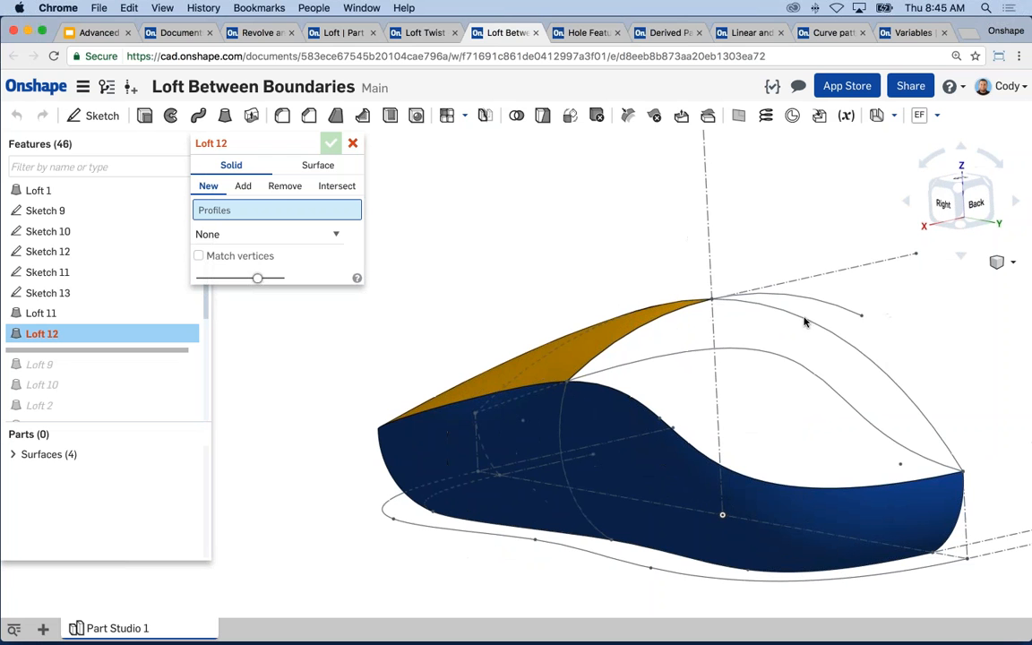
click(308, 167)
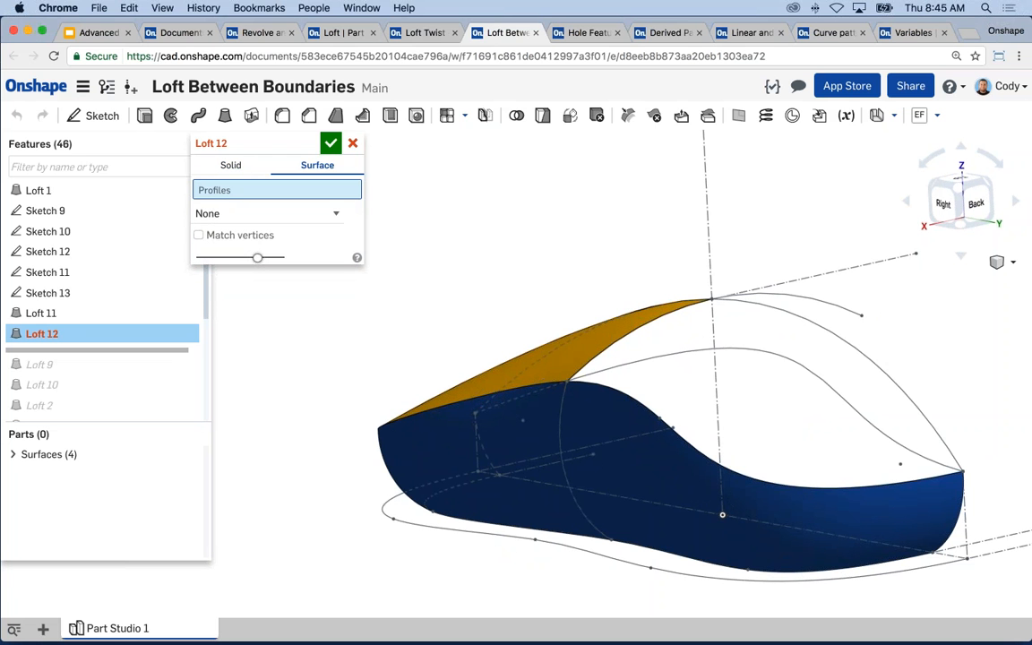
click(777, 301)
click(627, 406)
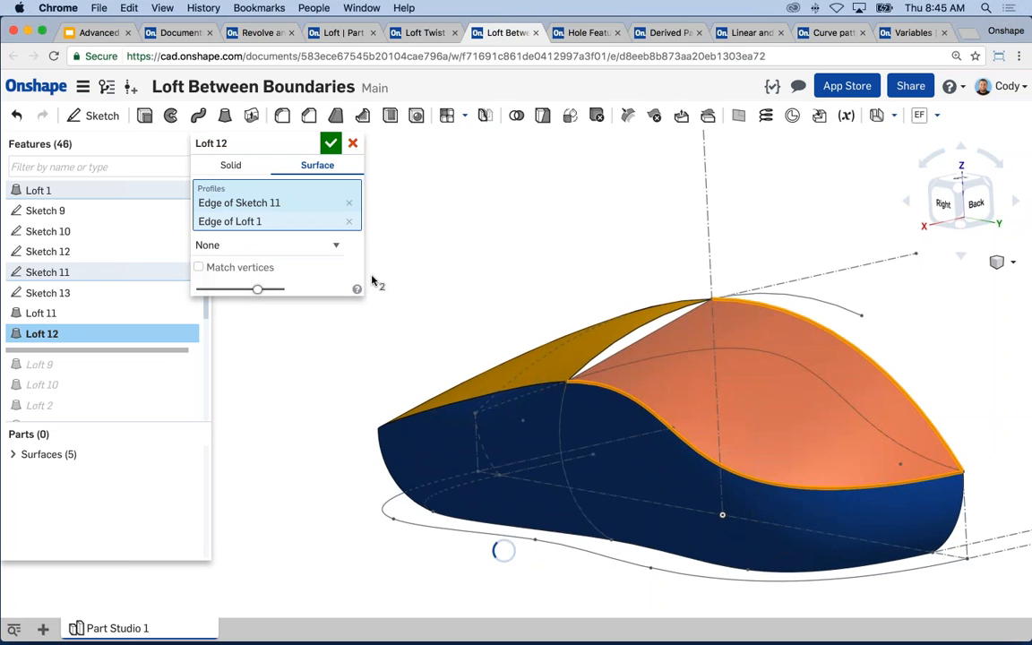
Guide the rear loft along the shared edge of the yellow surface and accept it
click(215, 244)
click(213, 257)
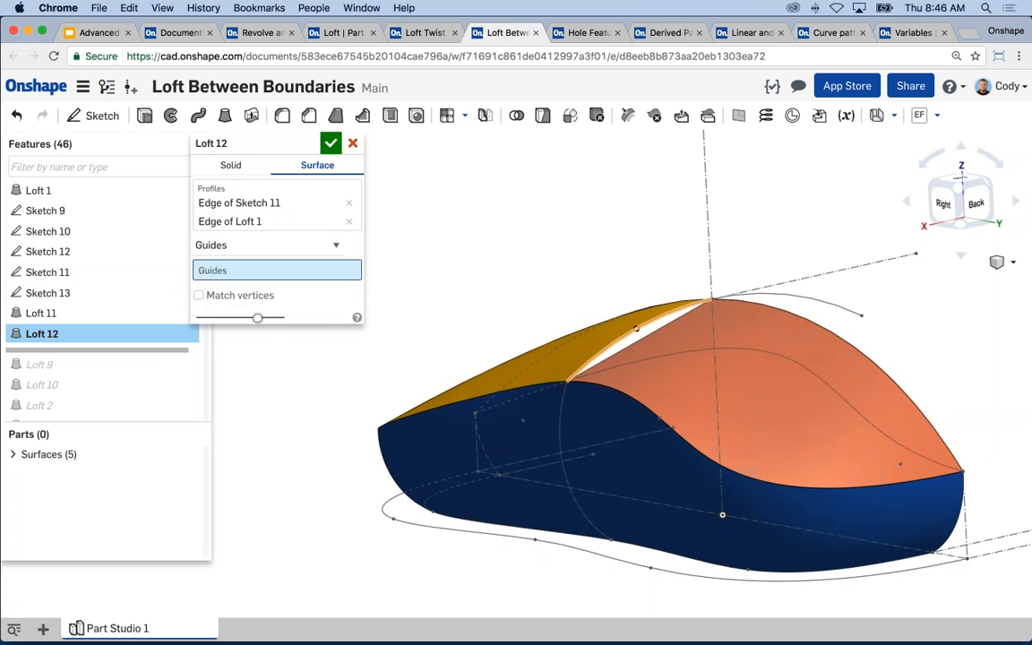
click(627, 338)
key(Return)
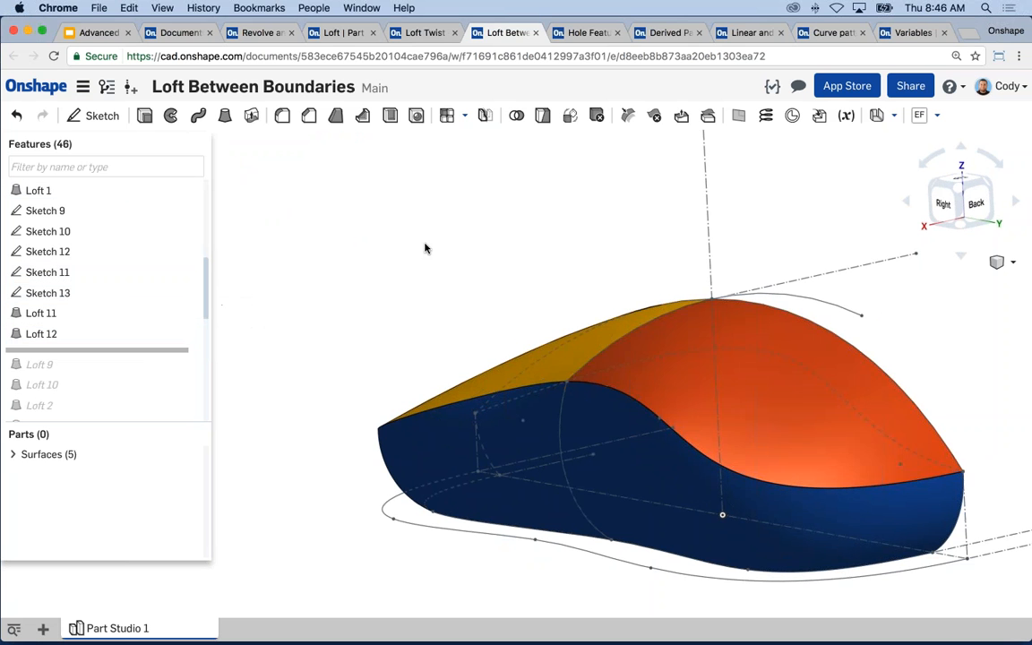
right_drag(423, 247, 579, 268)
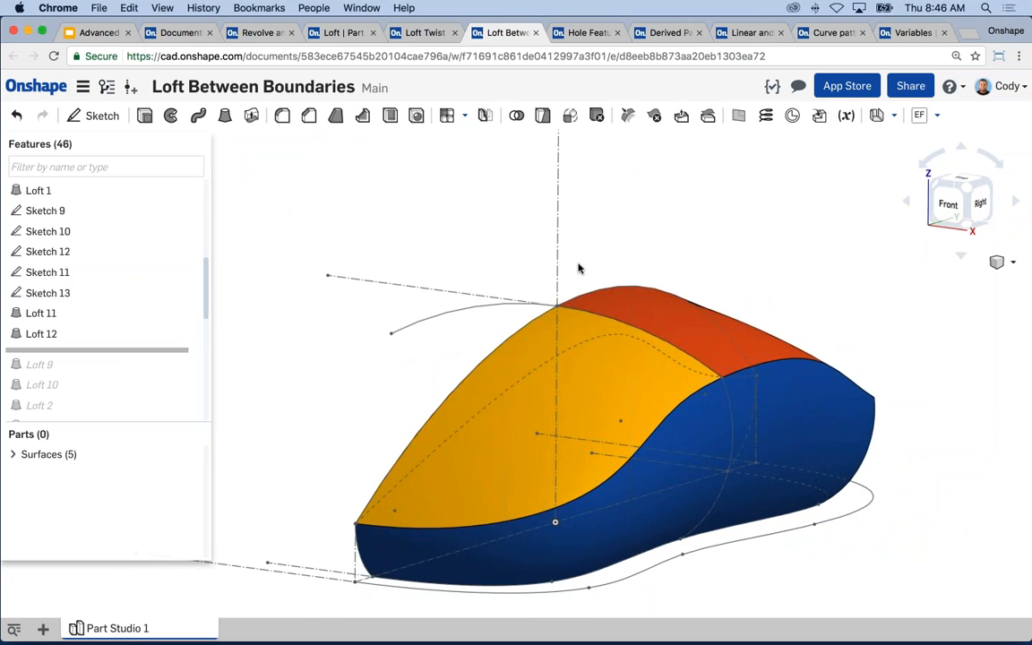
click(225, 116)
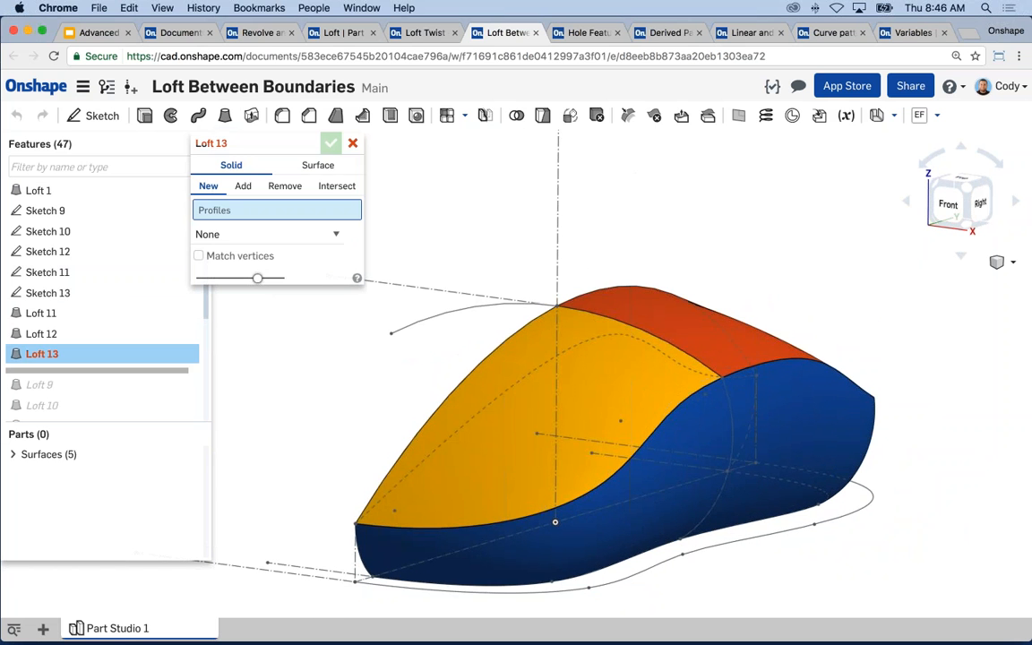
click(352, 145)
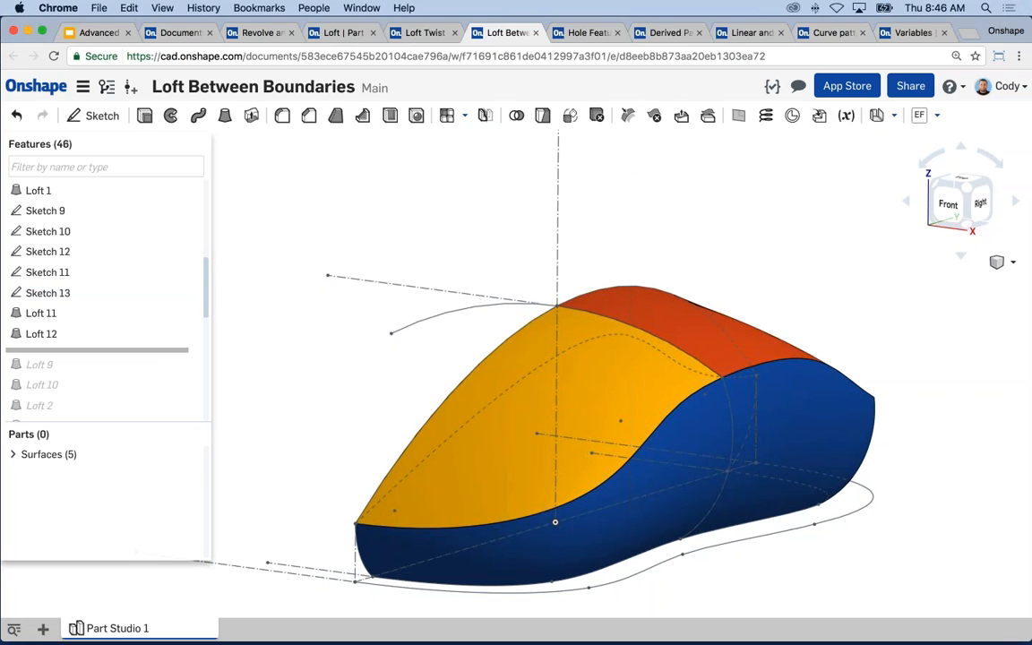
key(super+Tab)
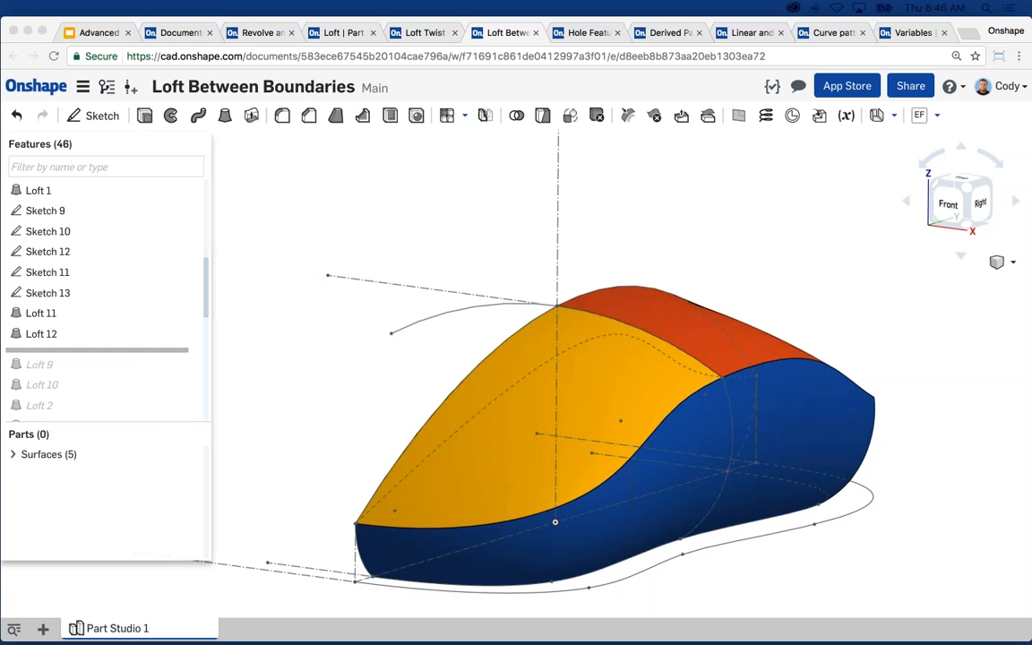
Turn on curvature visualization and examine the stripe flow across the boundaries between the lofted surfaces
scroll(481, 221, down, 3)
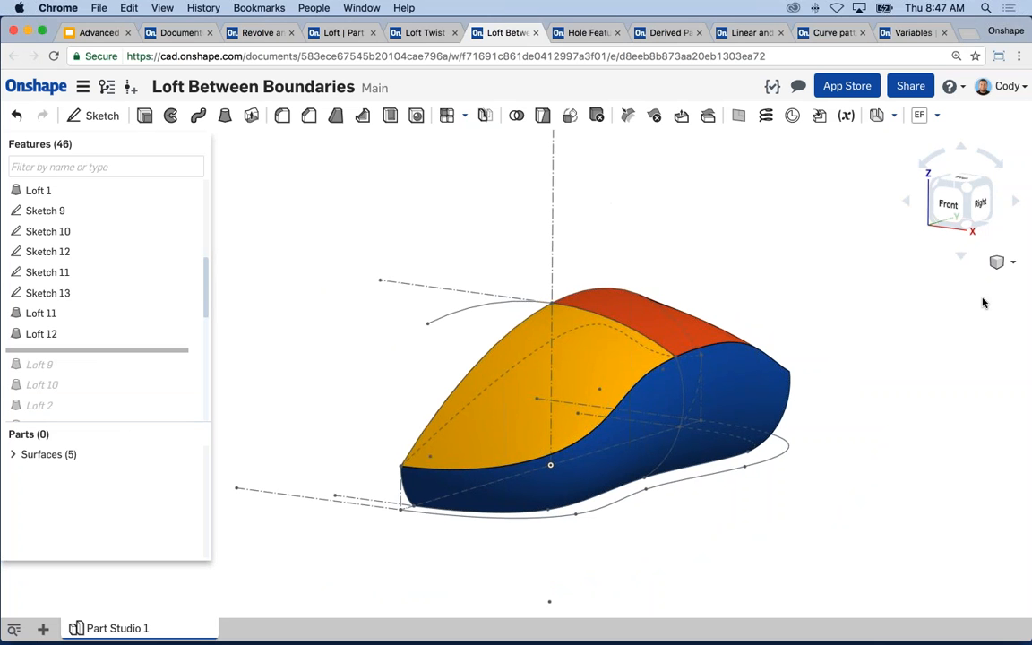
click(1000, 261)
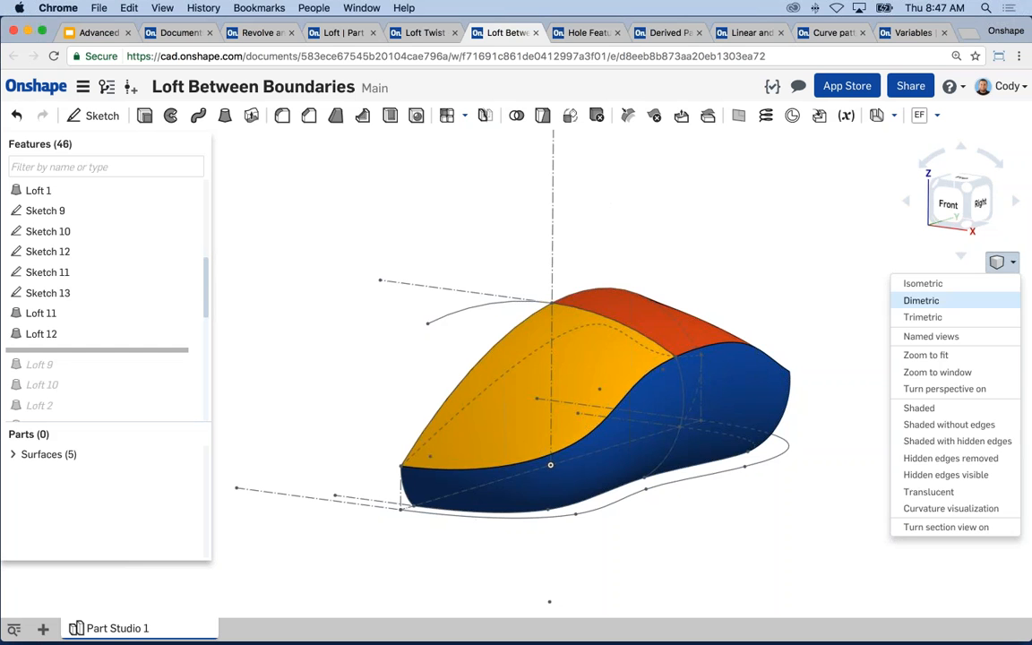
click(951, 508)
middle_drag(864, 332, 858, 309)
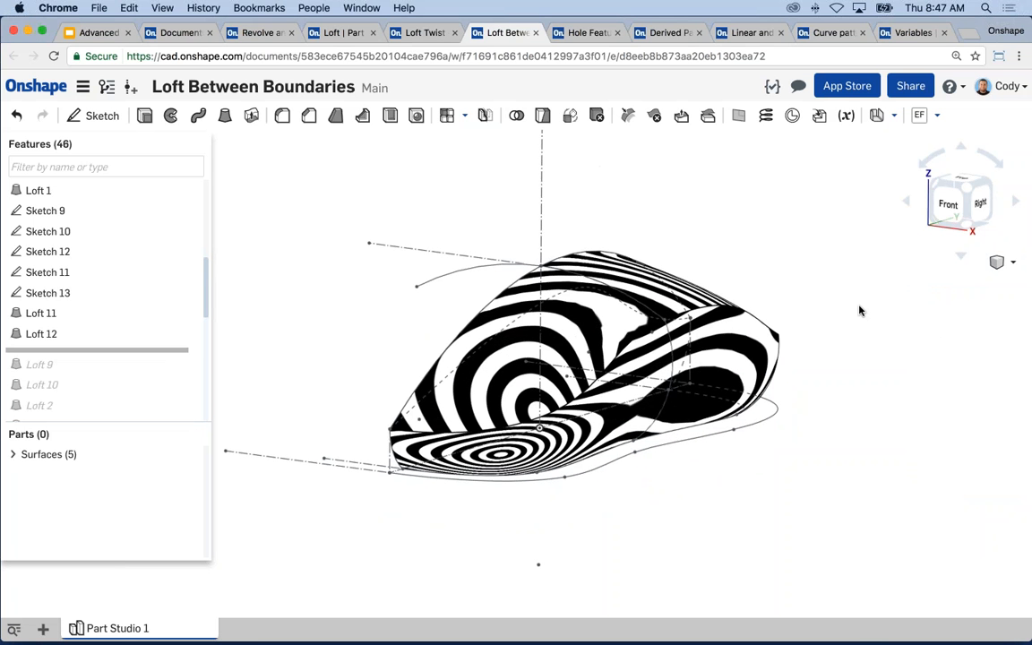
click(1013, 264)
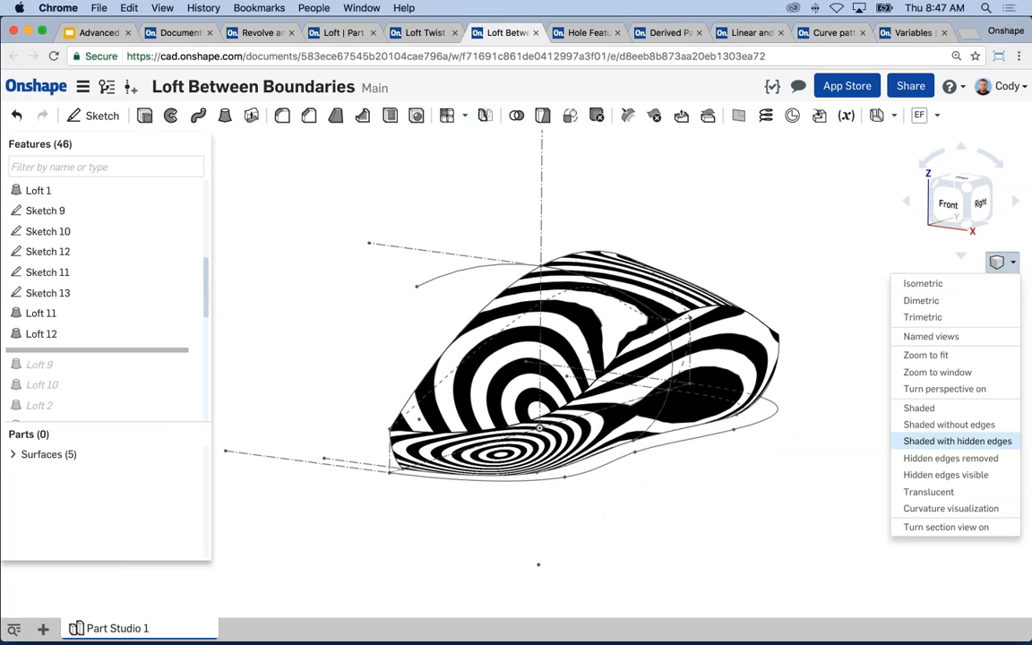
click(834, 383)
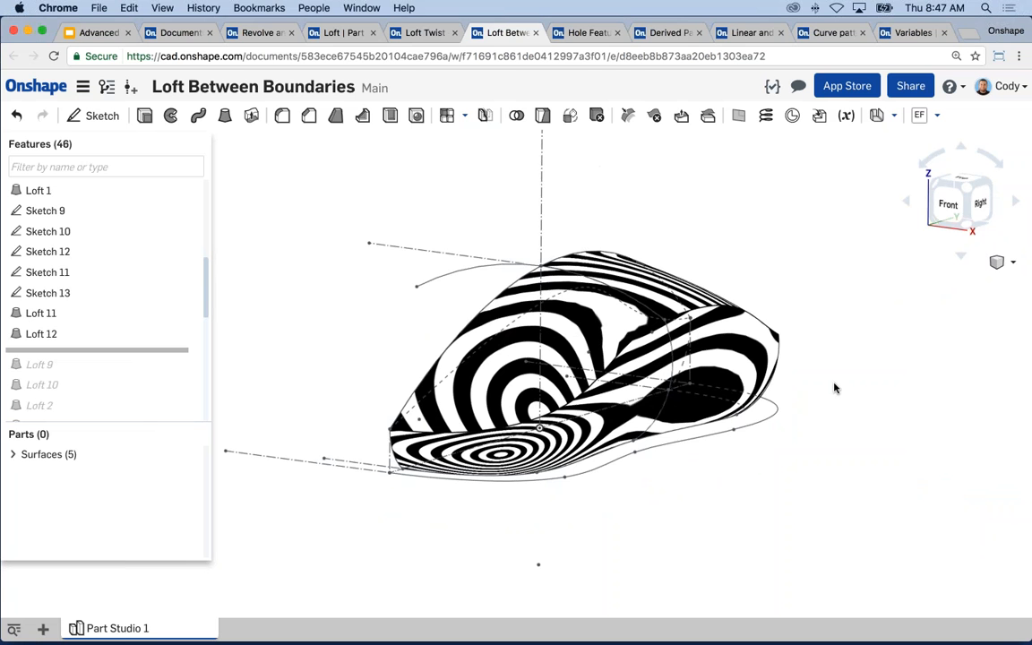
mouse_move(834, 382)
right_down()
mouse_move(822, 384)
mouse_move(838, 397)
right_up()
middle_drag(837, 401, 866, 411)
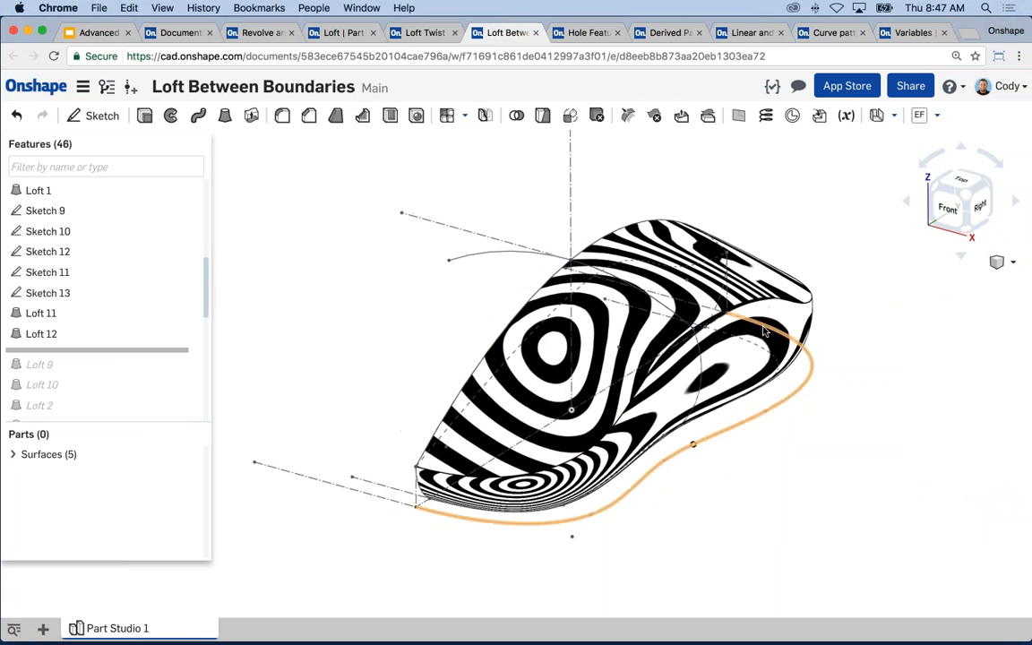
Return the lofted surfaces to the Shaded display and recentre the model
click(1002, 261)
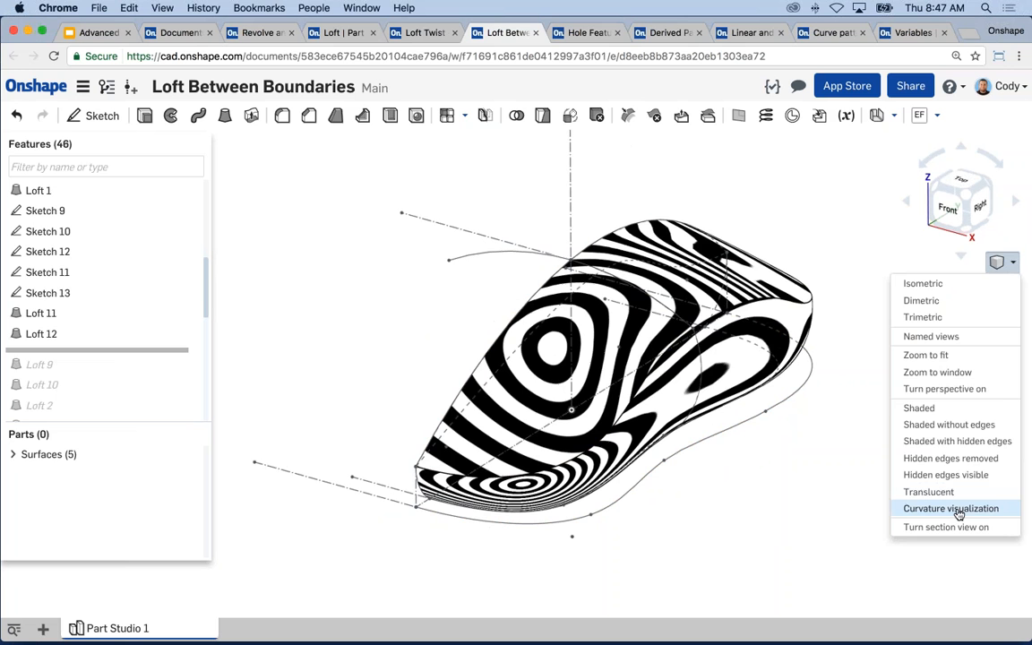
click(919, 408)
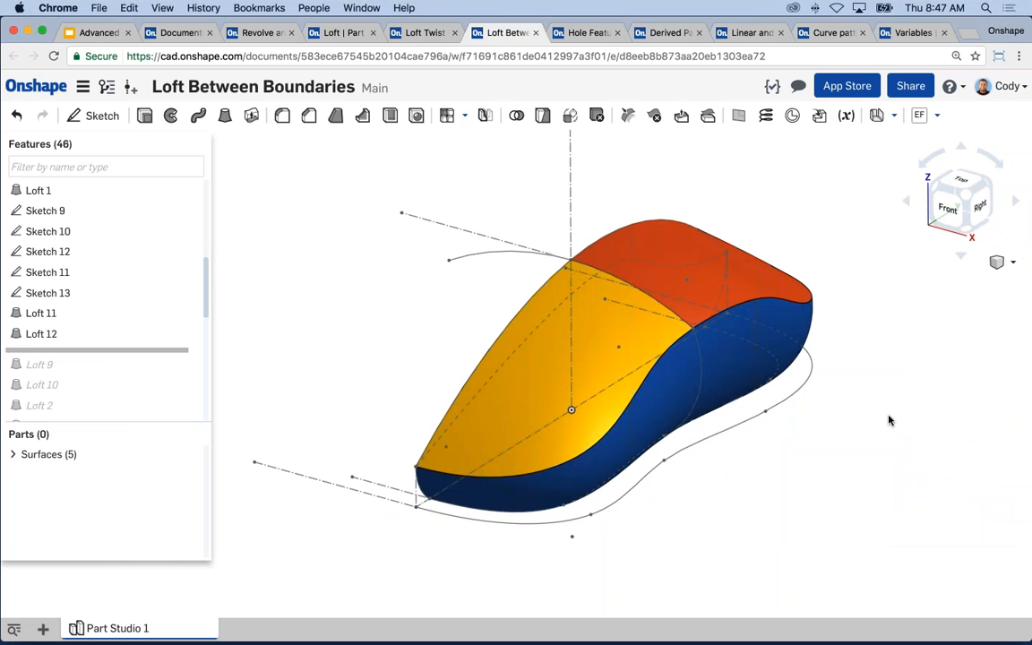
middle_drag(890, 420, 889, 457)
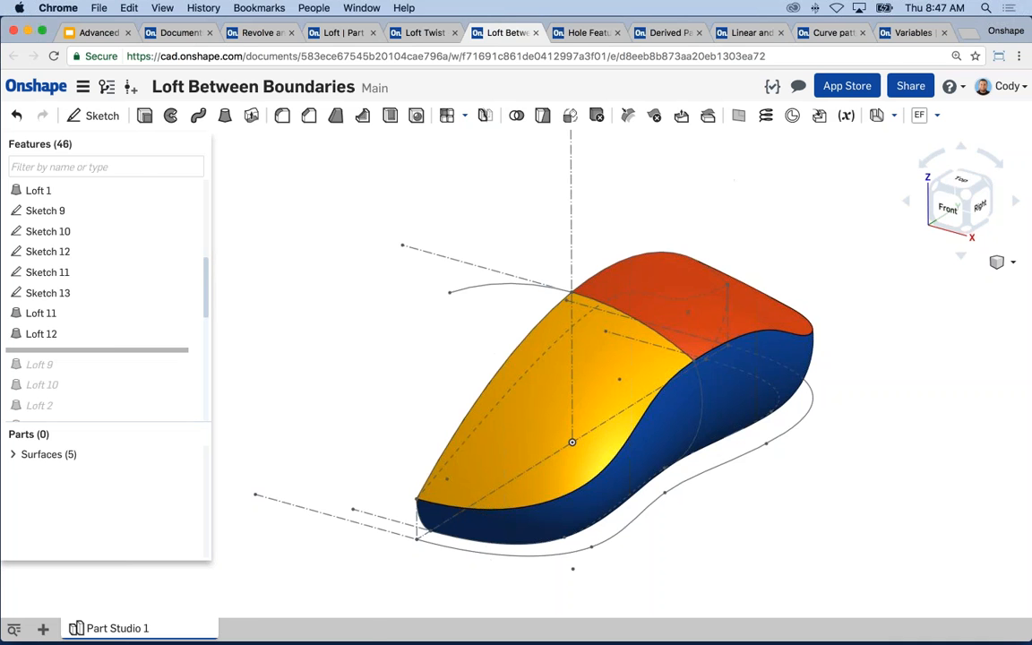
Switch to the Hole Features document and examine the Cylinder part and its Sketch 63 and Sketch 64 points, leaving nothing selected
click(587, 32)
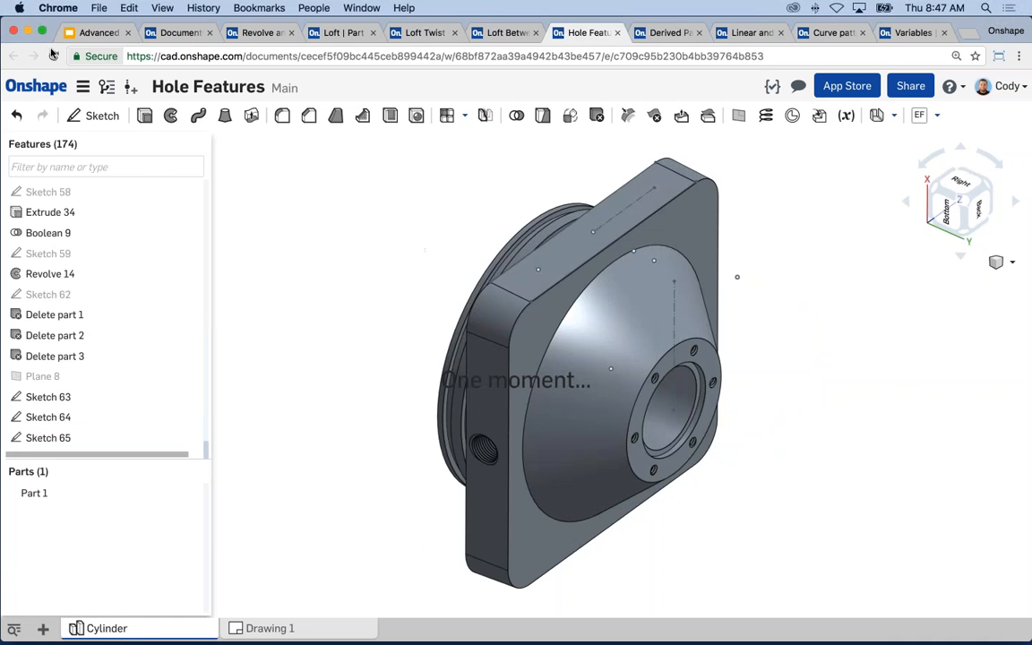
right_drag(676, 174, 583, 217)
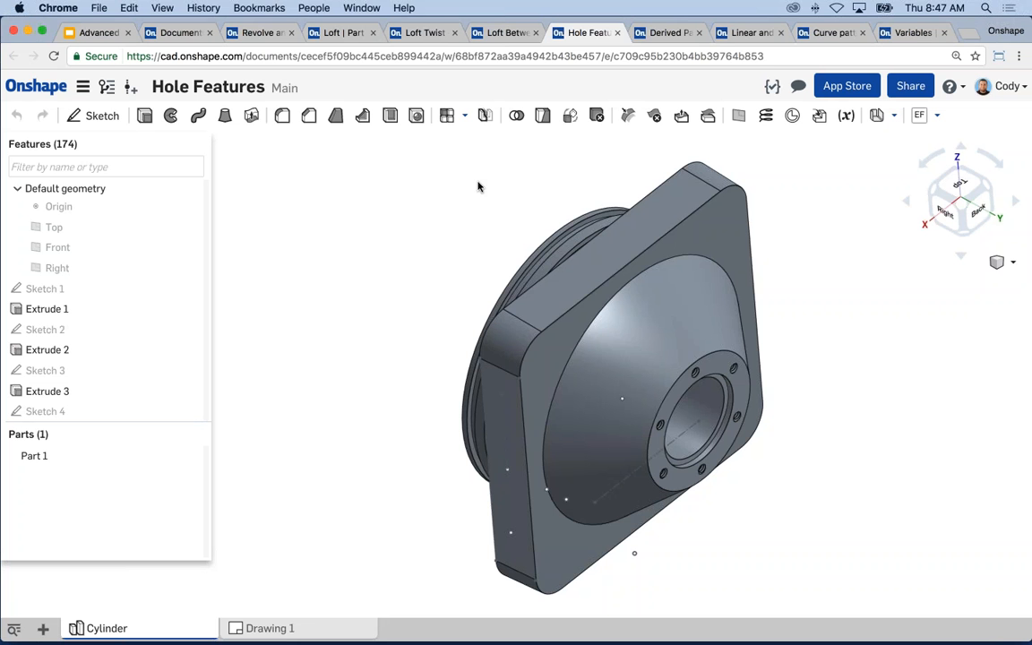
right_drag(465, 342, 553, 255)
scroll(550, 251, up, 3)
scroll(601, 267, down, 2)
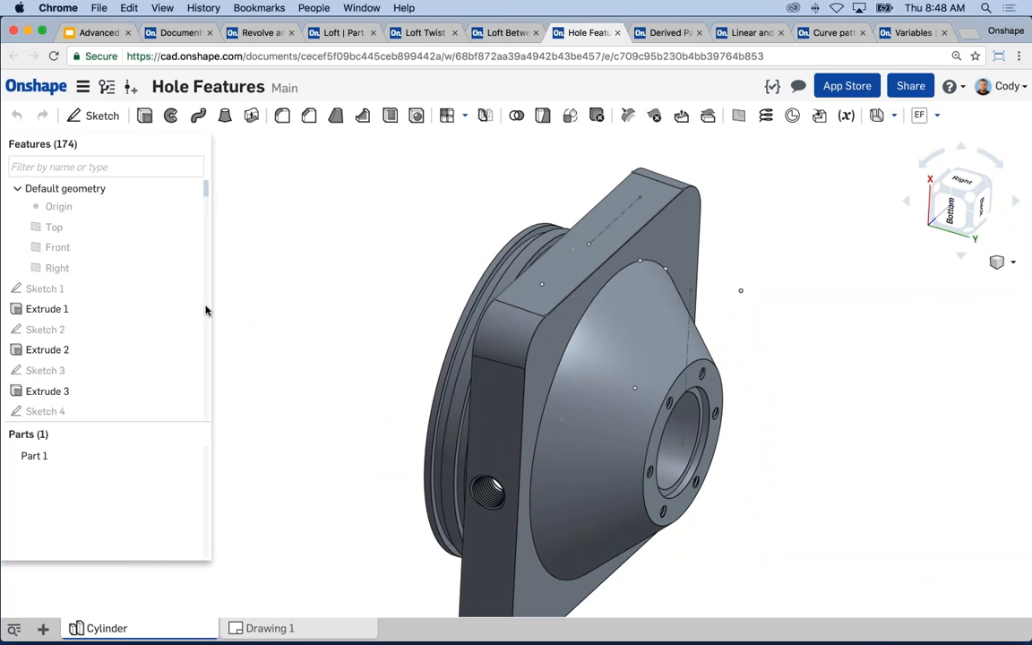
right_drag(565, 251, 634, 260)
scroll(633, 260, up, 4)
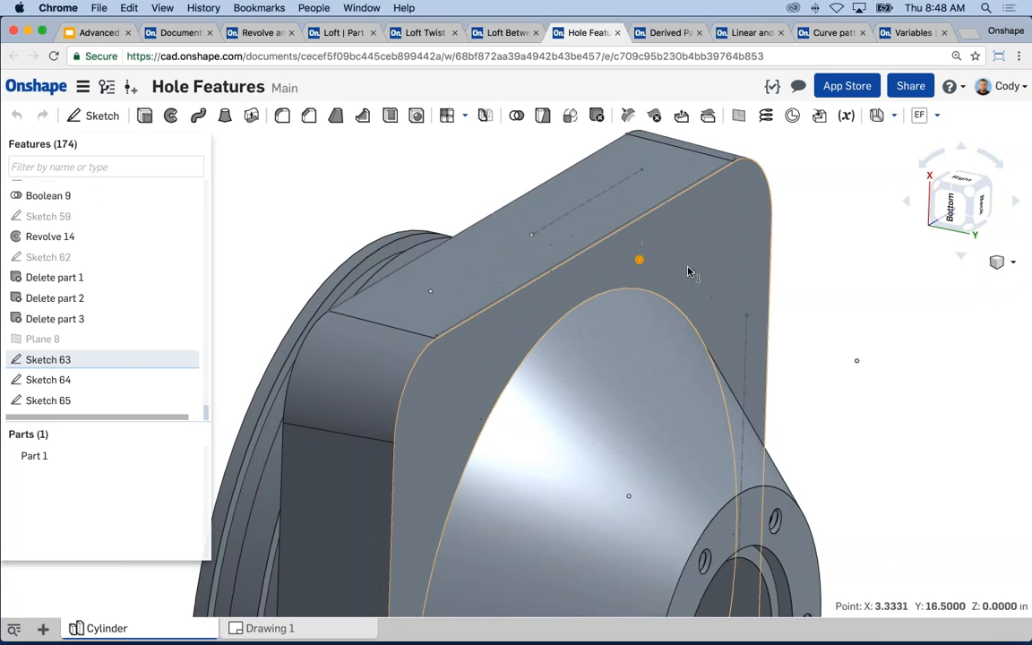
scroll(856, 360, down, 3)
scroll(887, 313, down, 3)
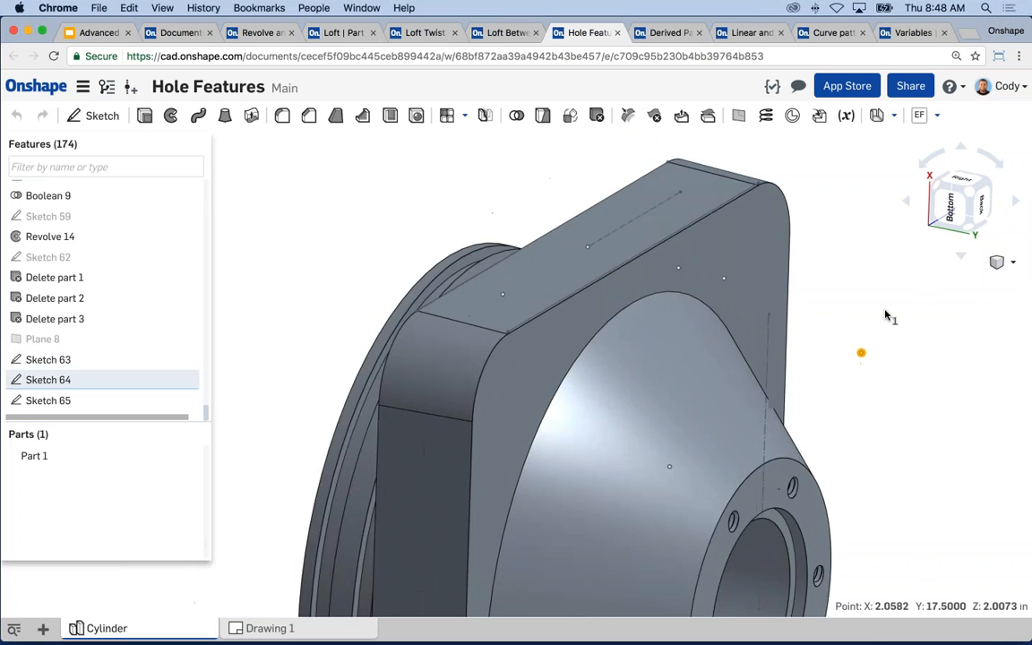
middle_drag(885, 314, 853, 285)
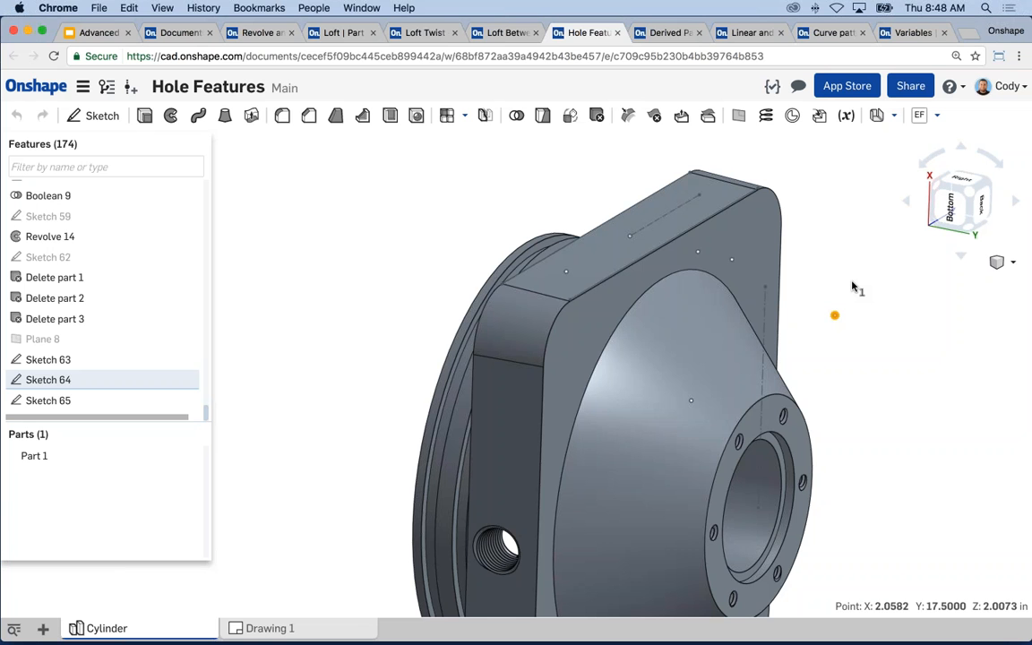
key(space)
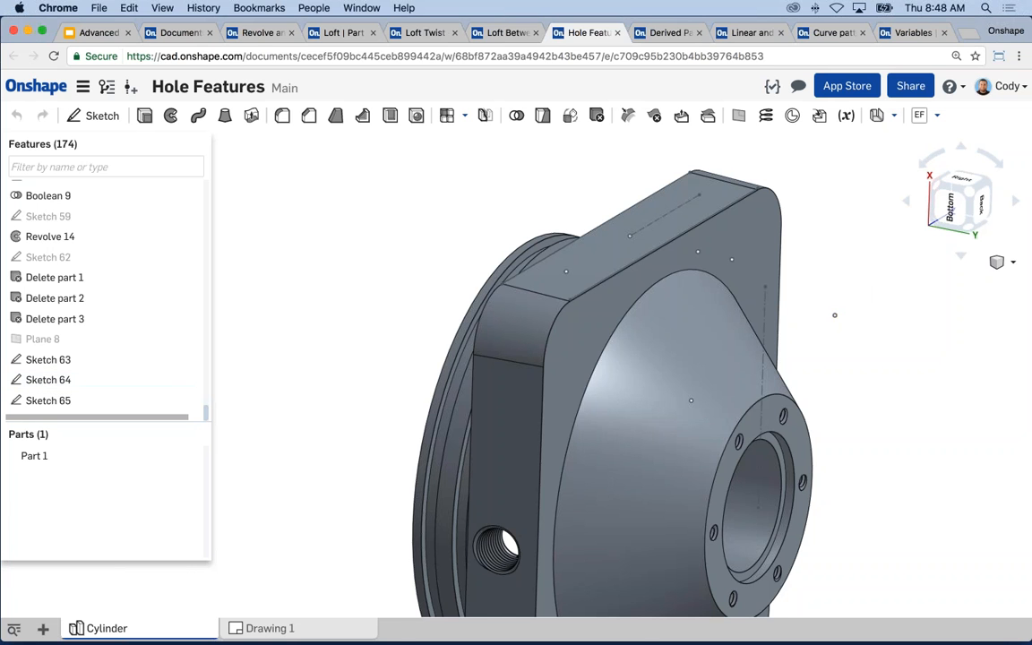
Start a blind ANSI tapped Hole feature on the Cylinder part and give it the Counterbore style
scroll(853, 258, down, 1)
middle_drag(853, 258, 818, 230)
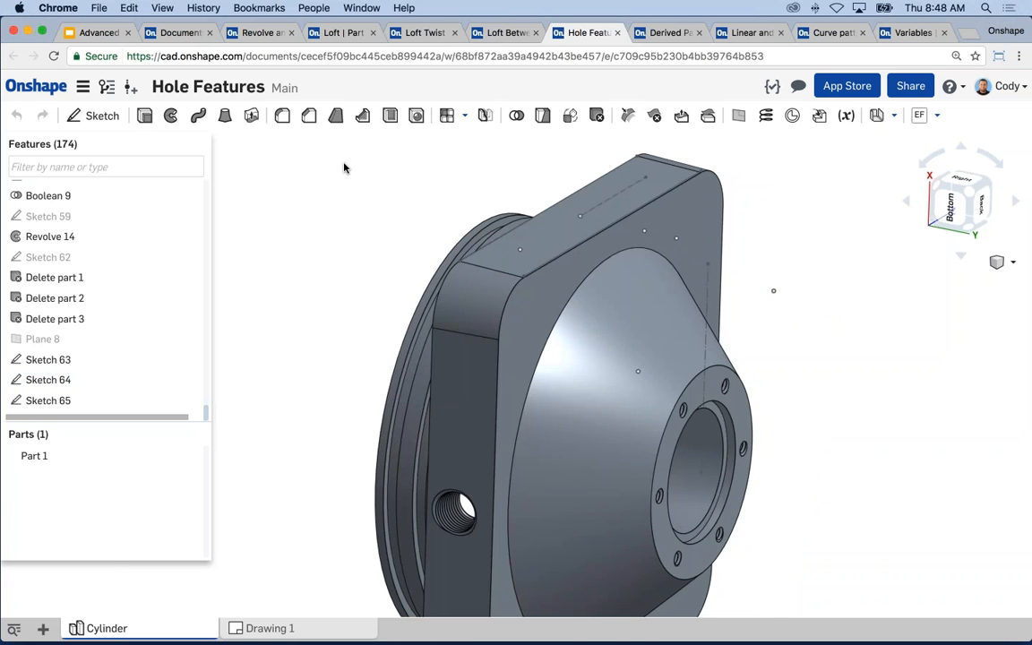
click(418, 120)
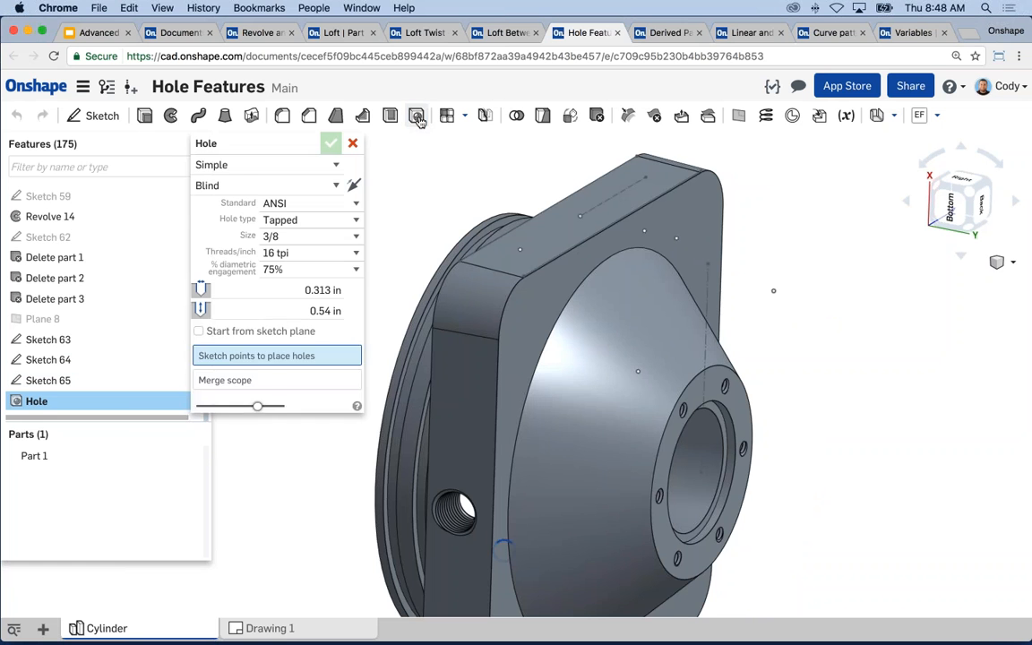
scroll(460, 191, down, 2)
middle_drag(458, 187, 511, 188)
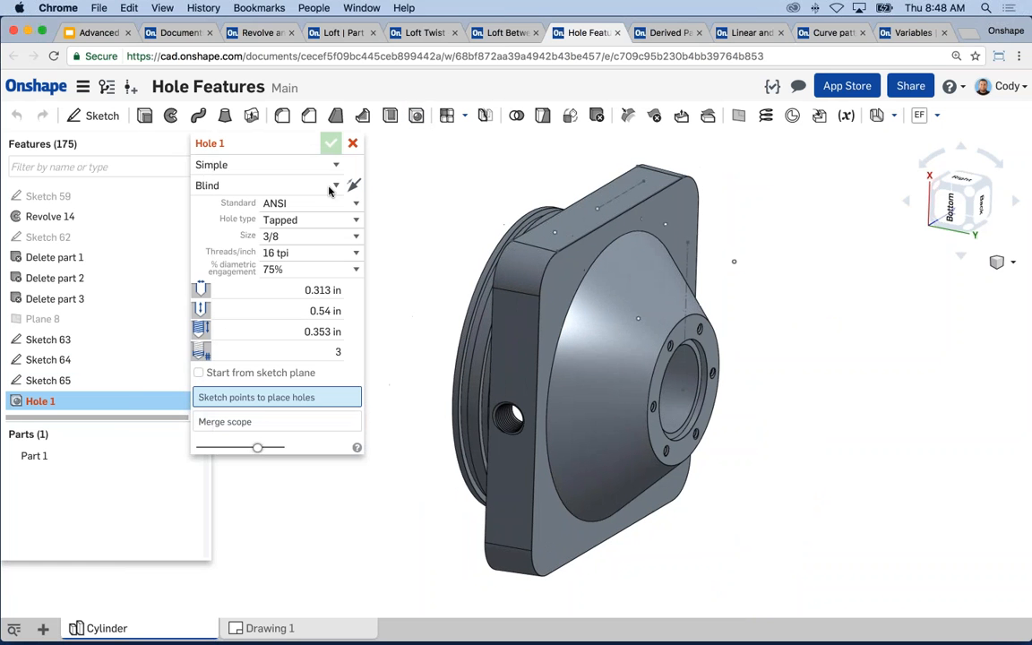
click(238, 165)
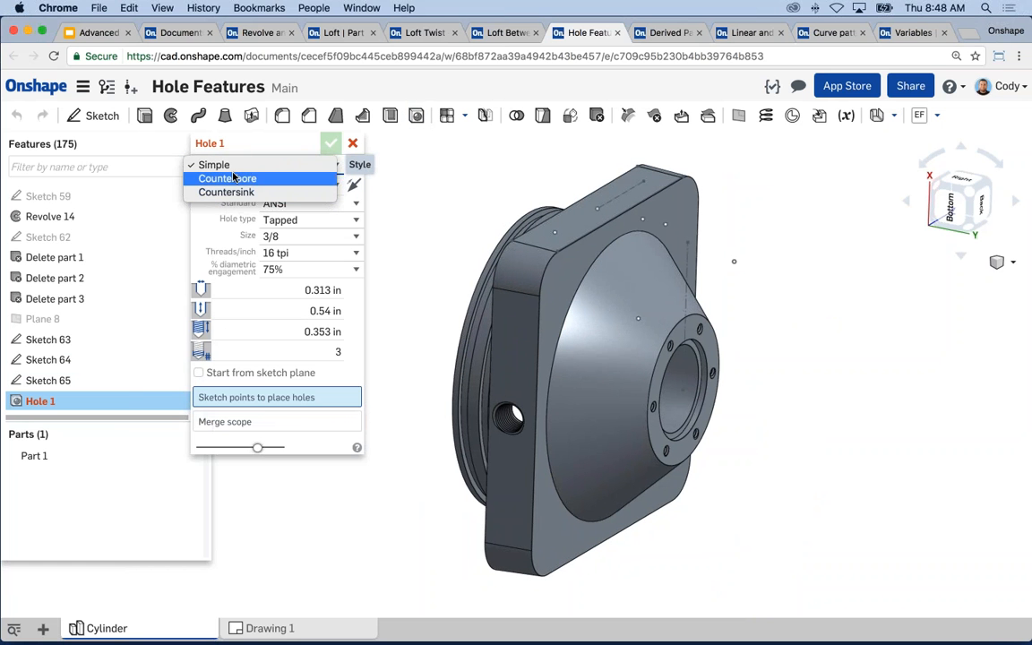
click(237, 165)
click(237, 165)
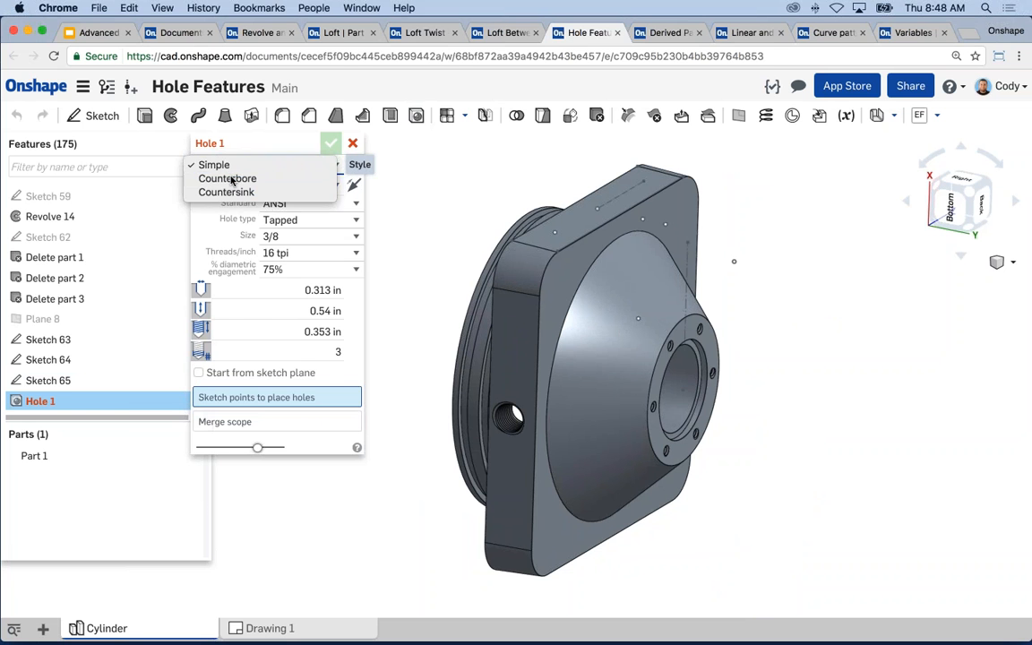
click(233, 178)
Set the hole size to 1/2 and place it at the Sketch 63 point on the square flange's narrow edge face
click(287, 236)
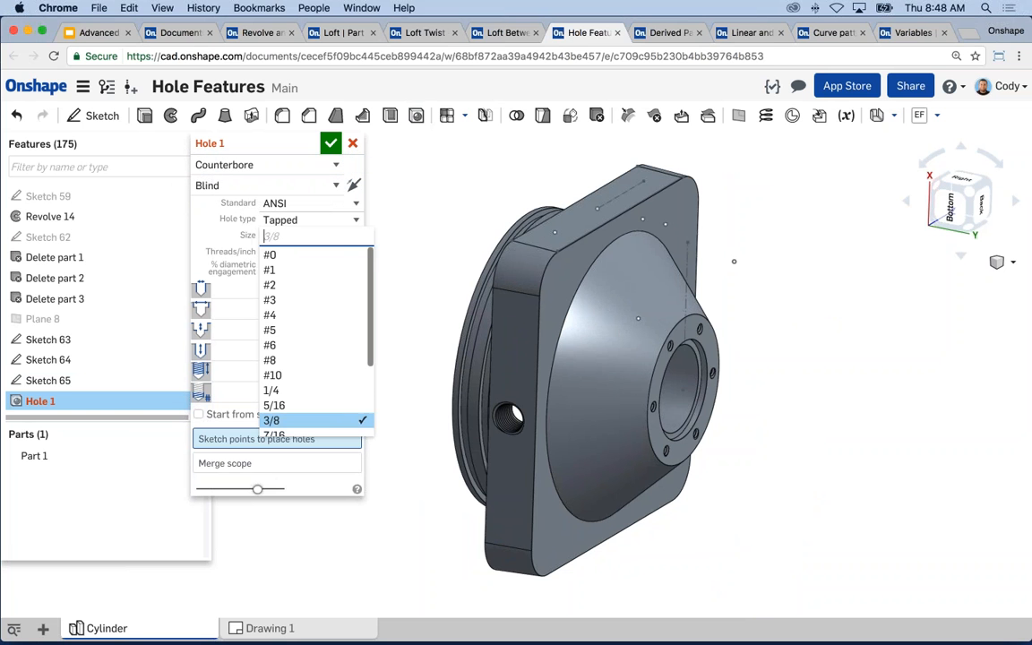
scroll(310, 325, down, 1)
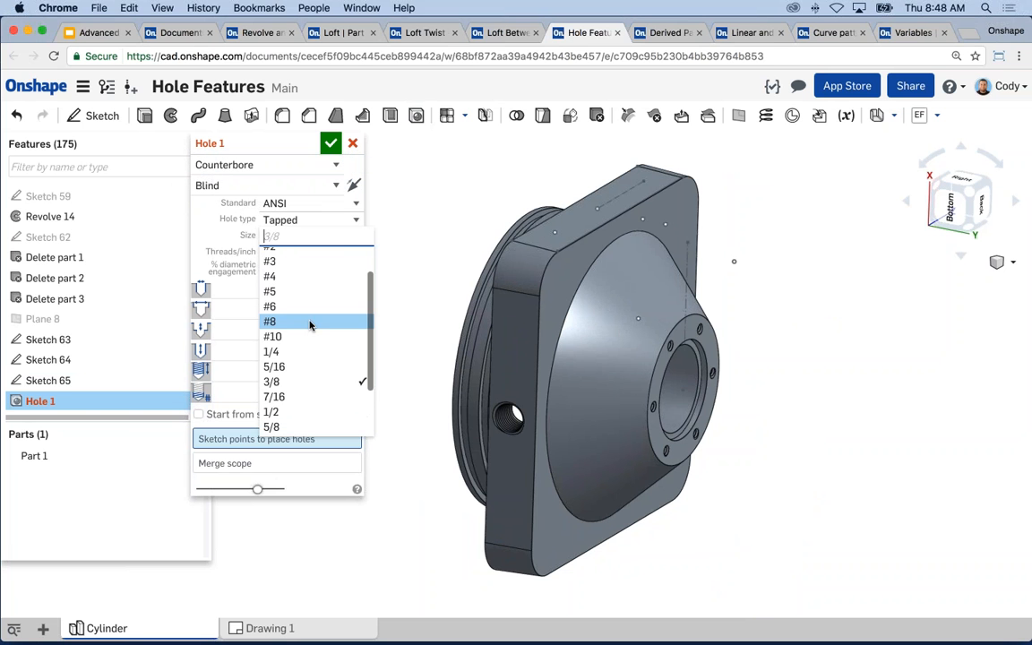
click(271, 411)
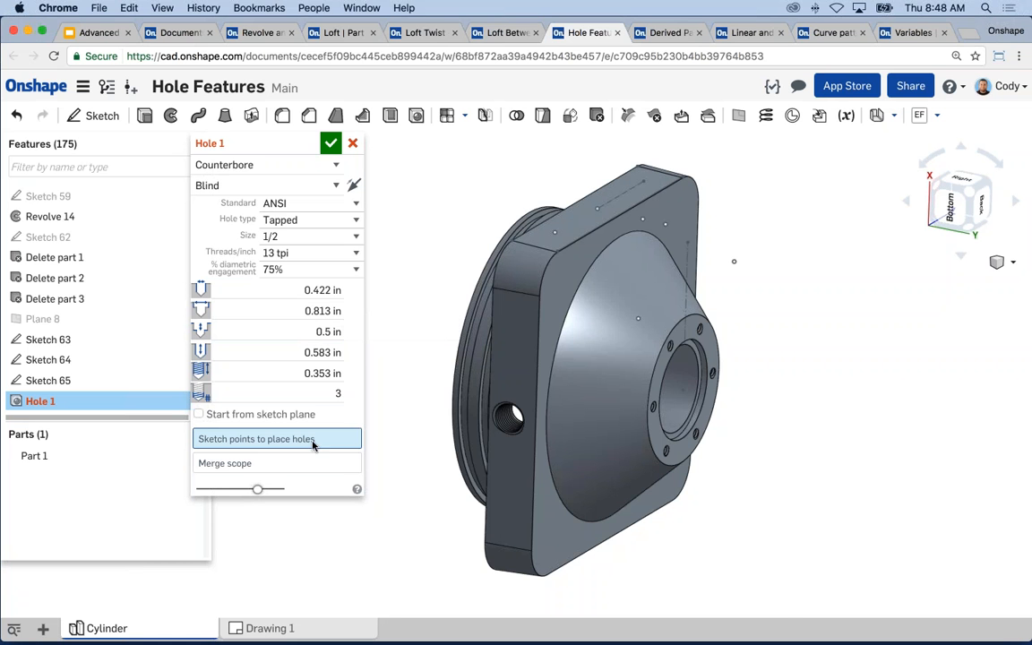
scroll(614, 212, up, 4)
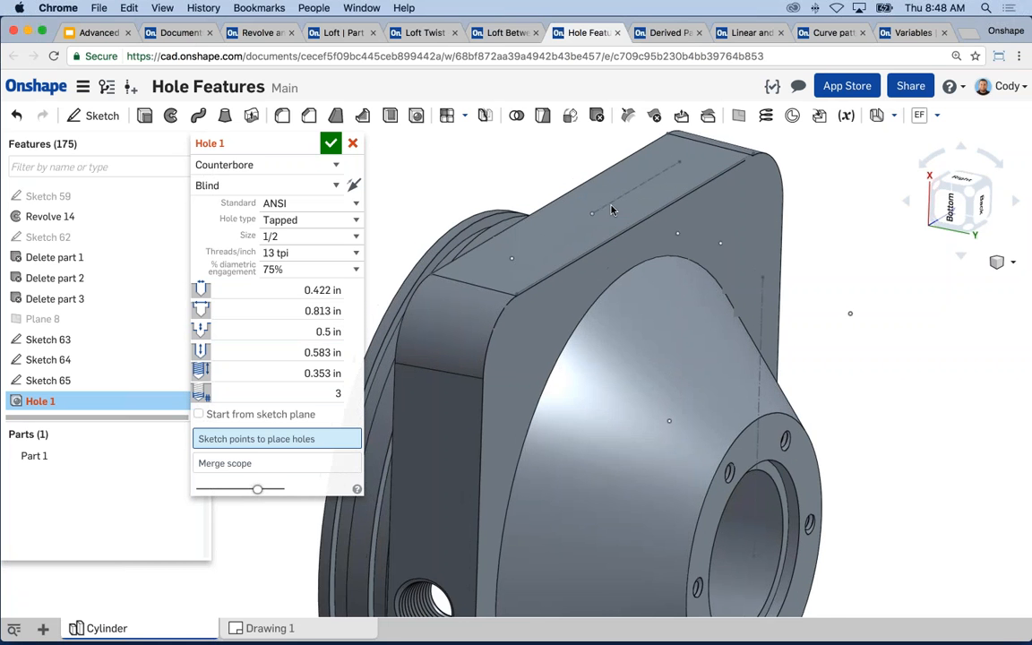
click(625, 219)
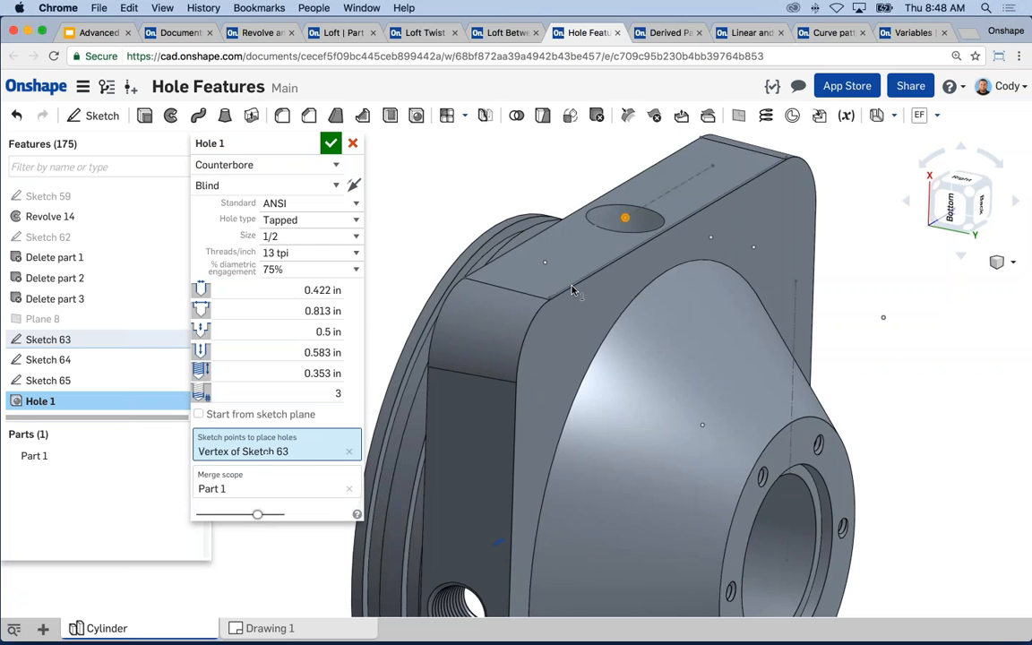
Try the 3/8 size on the counterbored hole, and reduce it to 1/4
right_drag(570, 279, 557, 242)
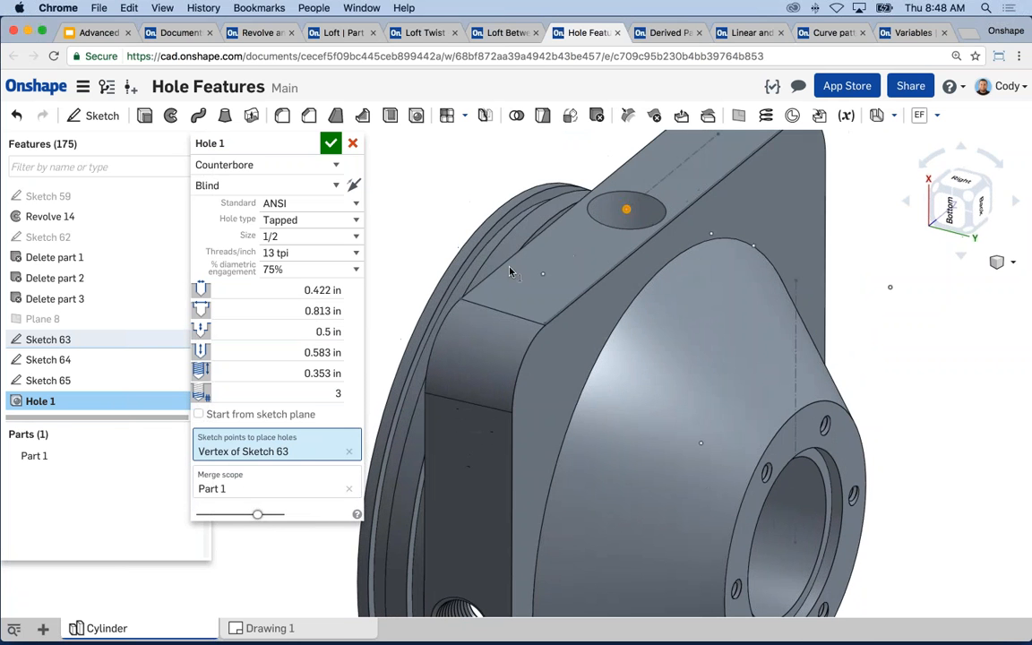
click(295, 236)
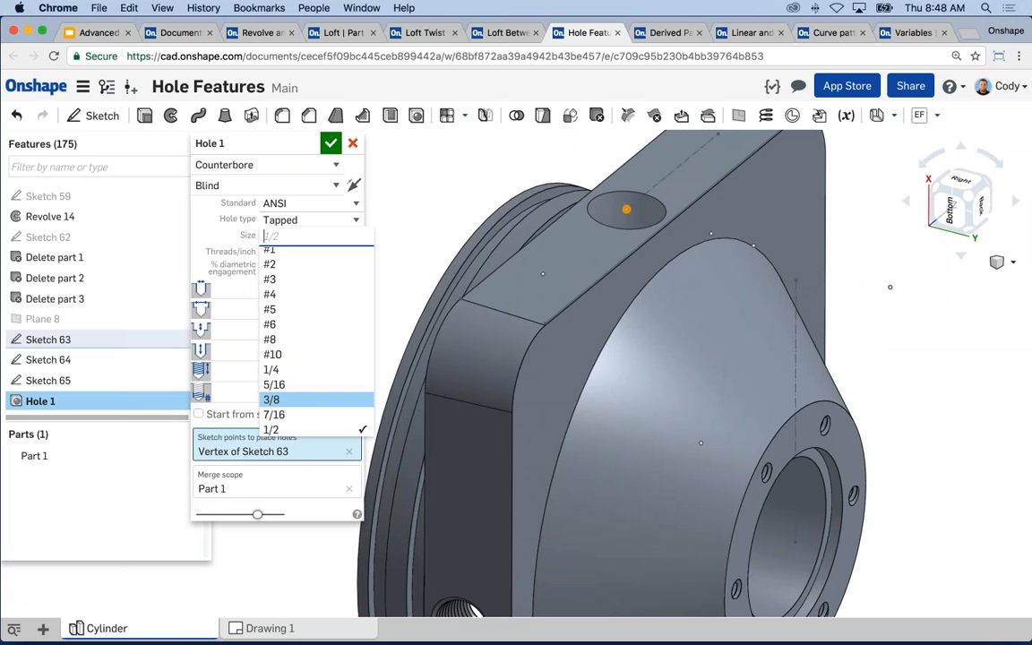
click(260, 399)
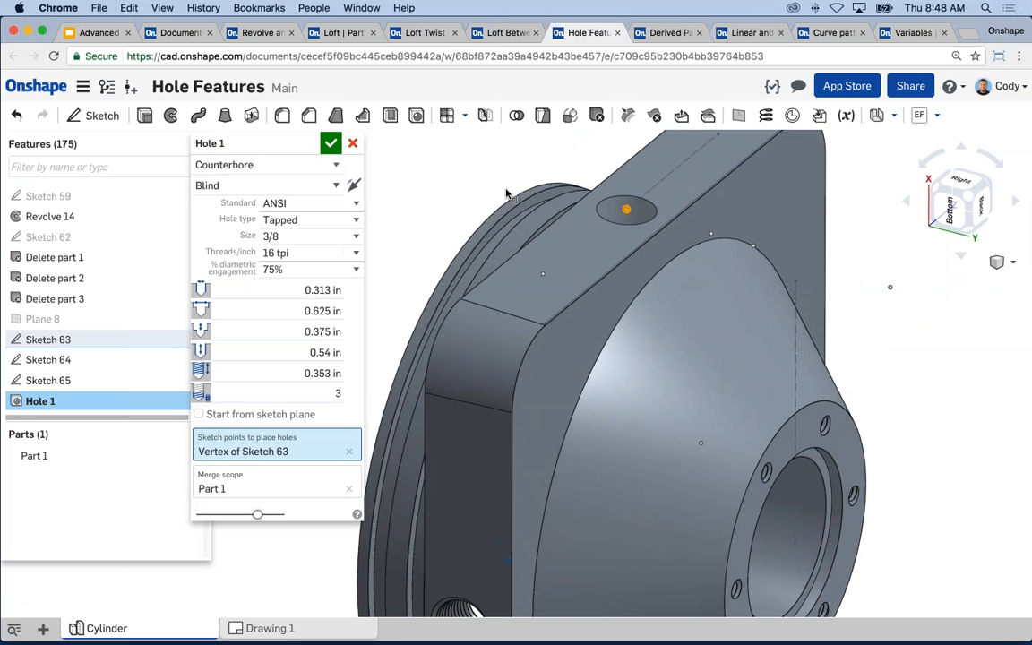
right_drag(459, 175, 542, 199)
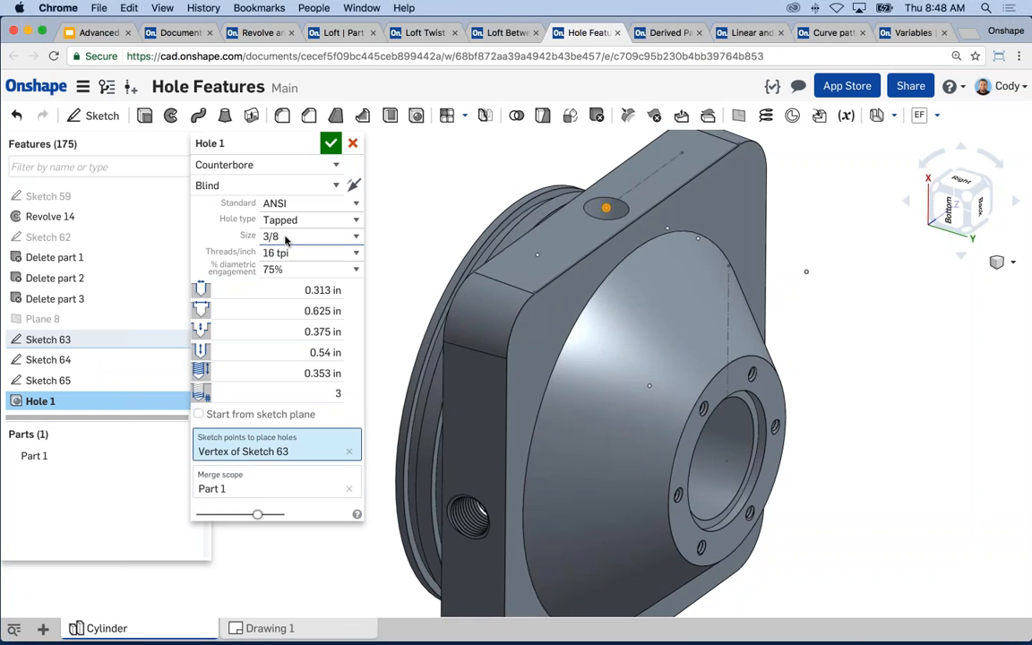
click(278, 235)
click(271, 390)
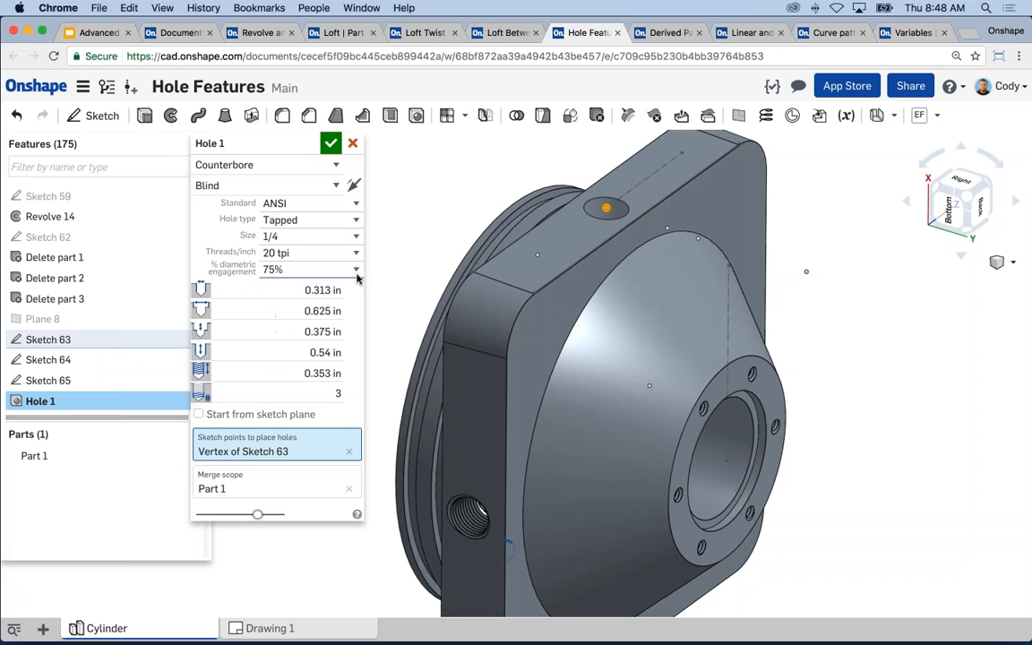
Add the Sketch 63 point floating above the cone, nearest the square flange, as a second hole location
middle_drag(474, 173, 491, 189)
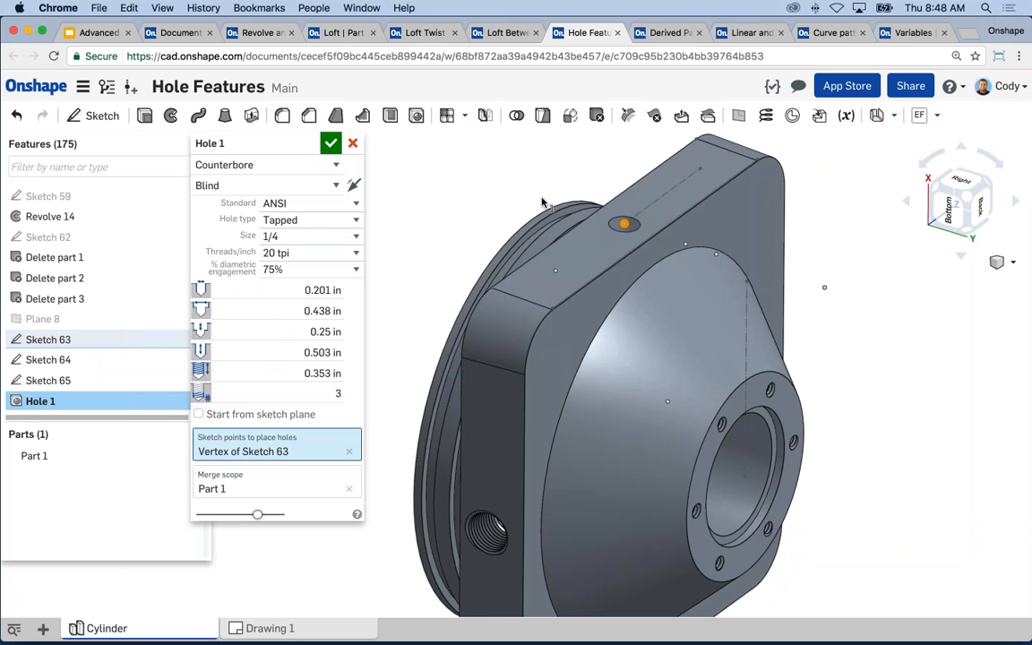
right_drag(481, 184, 528, 193)
scroll(534, 195, up, 3)
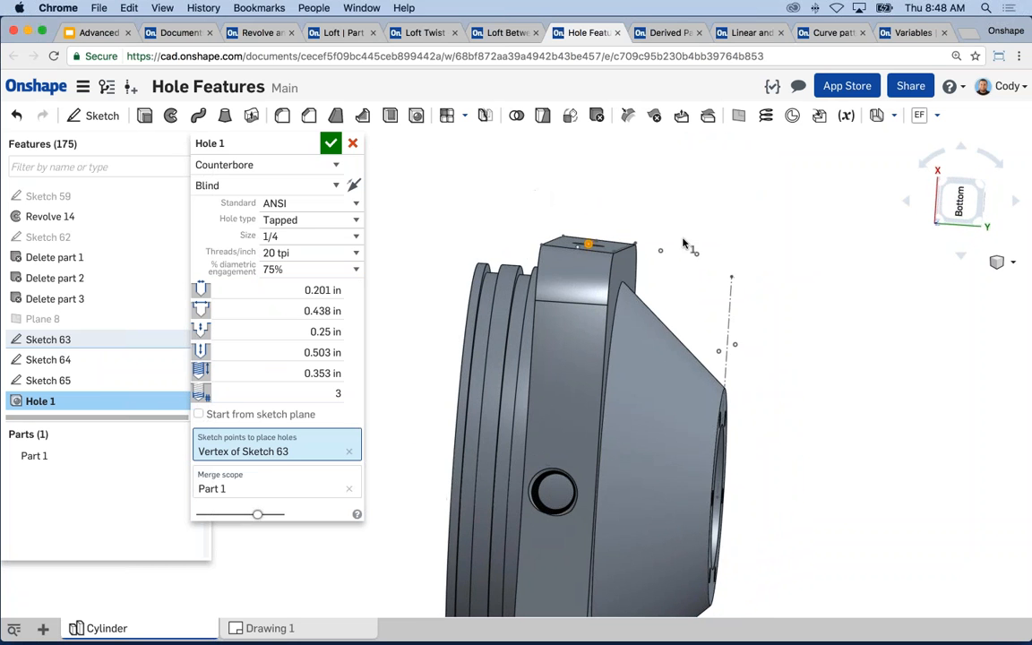
scroll(668, 257, up, 2)
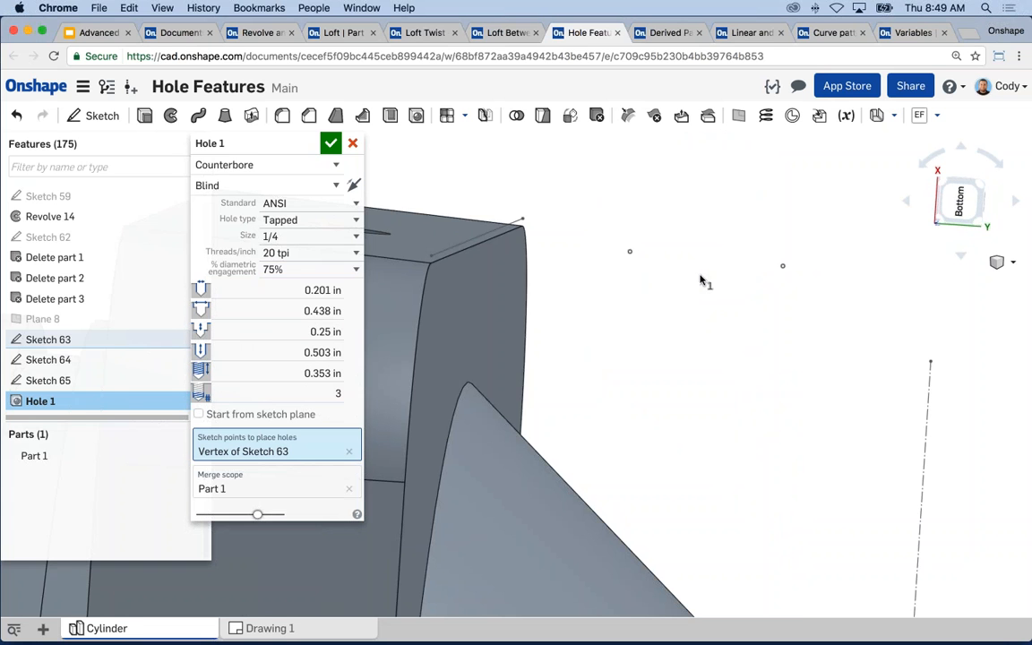
scroll(701, 281, up, 2)
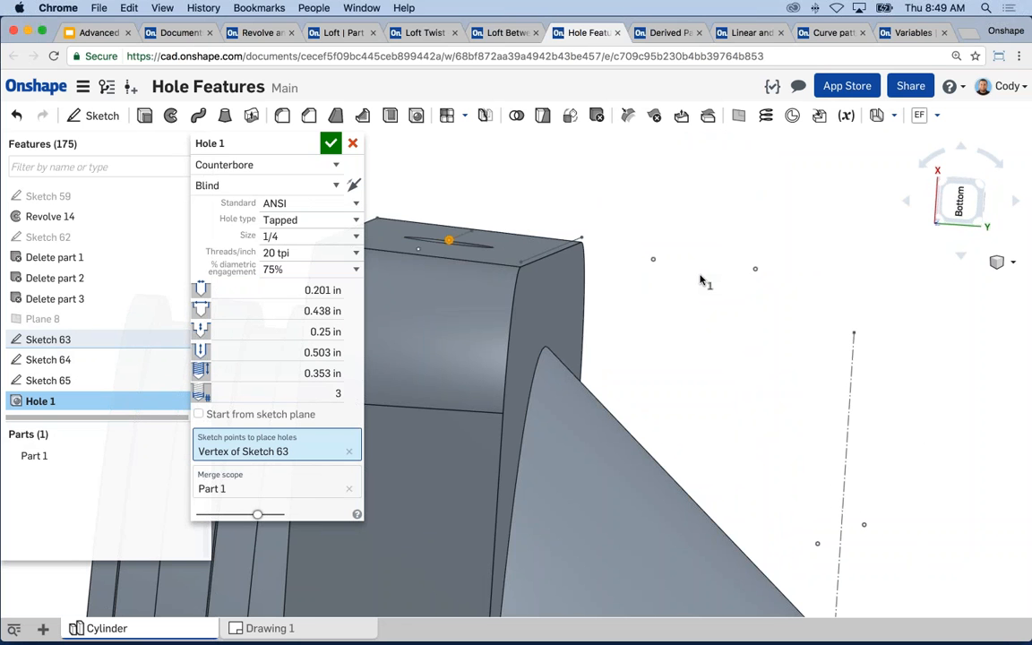
scroll(701, 281, down, 2)
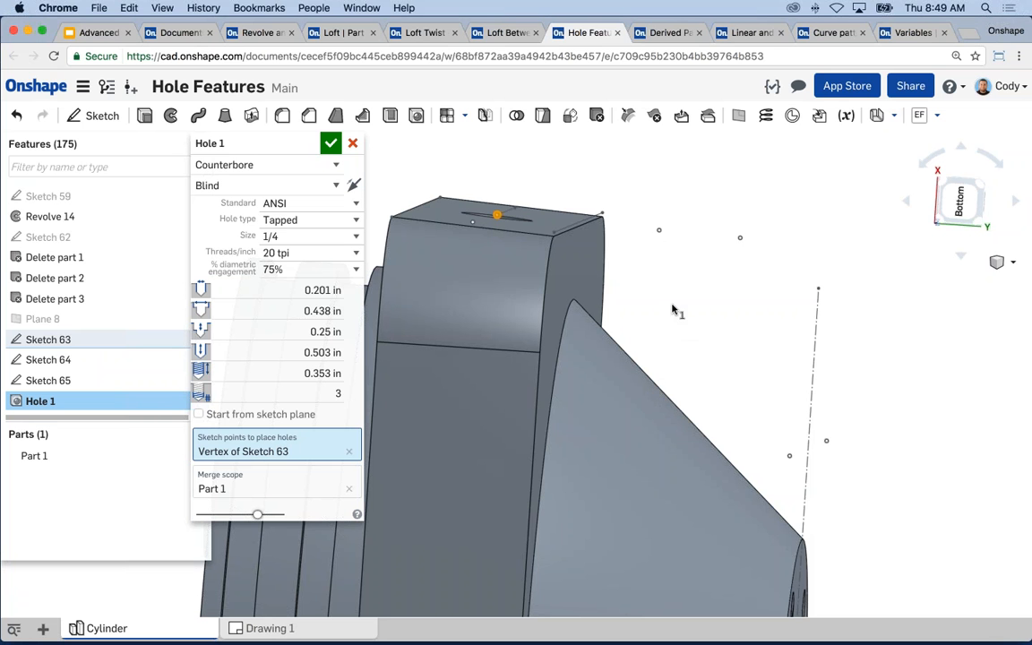
click(657, 232)
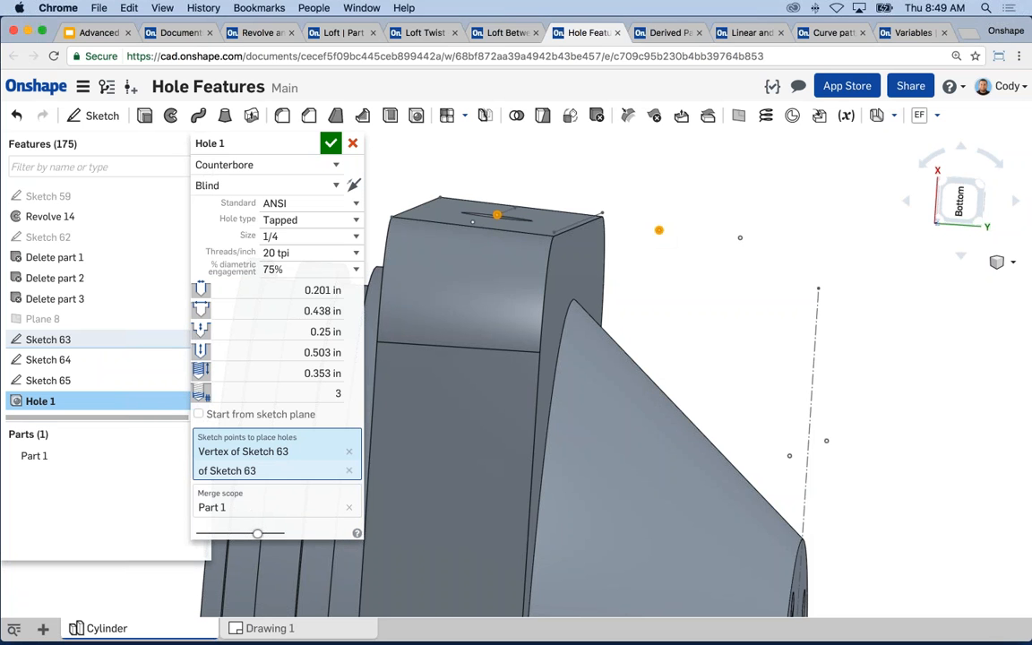
Examine how the second hole projects from its floating sketch point onto the conical face, inspecting the counterbore from several angles
mouse_move(711, 207)
right_down()
mouse_move(691, 208)
mouse_move(683, 221)
mouse_move(726, 259)
right_up()
scroll(773, 260, up, 5)
scroll(757, 278, down, 5)
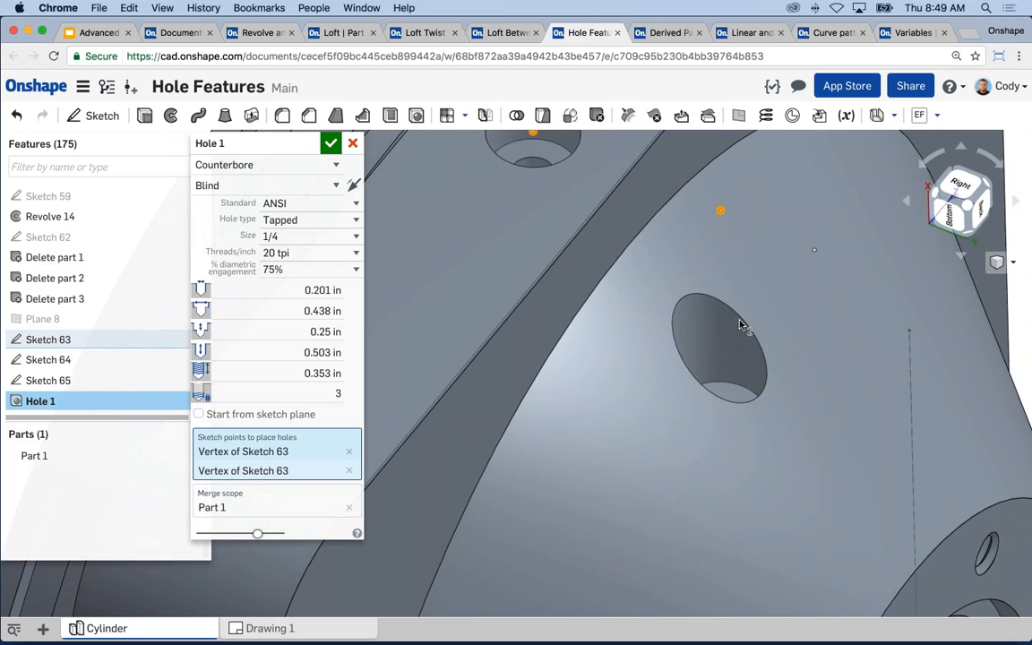
right_drag(732, 322, 755, 365)
middle_drag(755, 365, 746, 394)
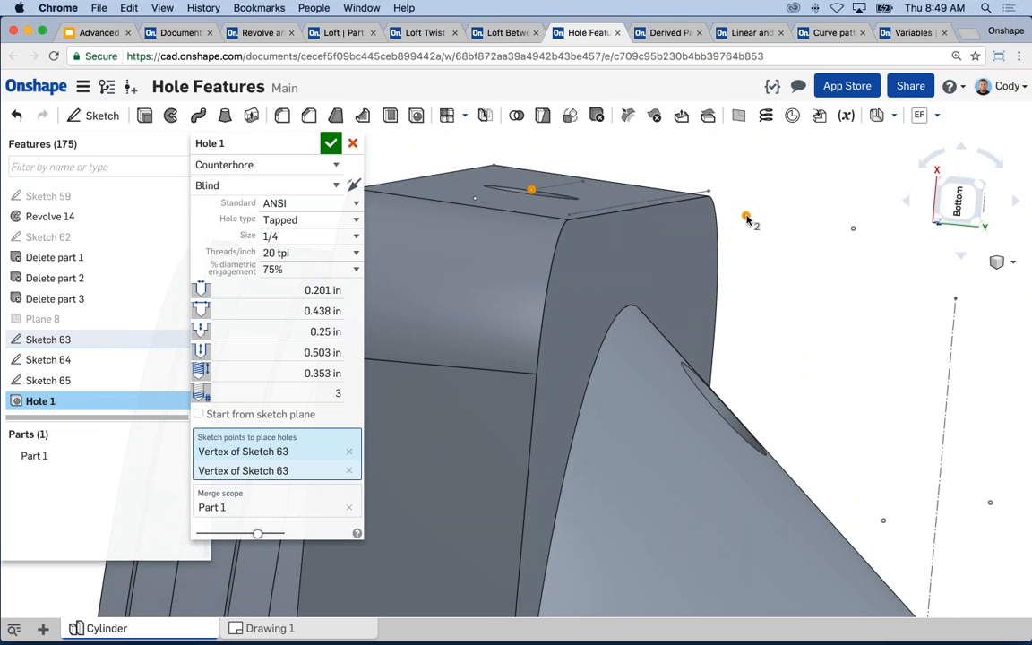
right_drag(782, 259, 713, 309)
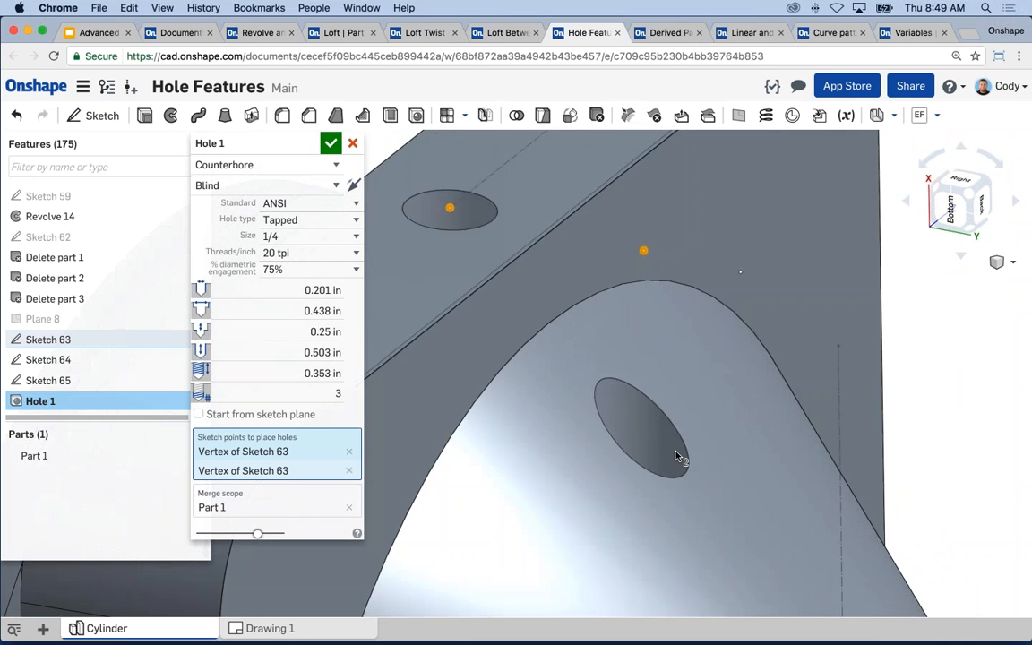
scroll(663, 439, up, 1)
scroll(663, 441, up, 2)
right_drag(653, 444, 630, 313)
scroll(617, 407, down, 5)
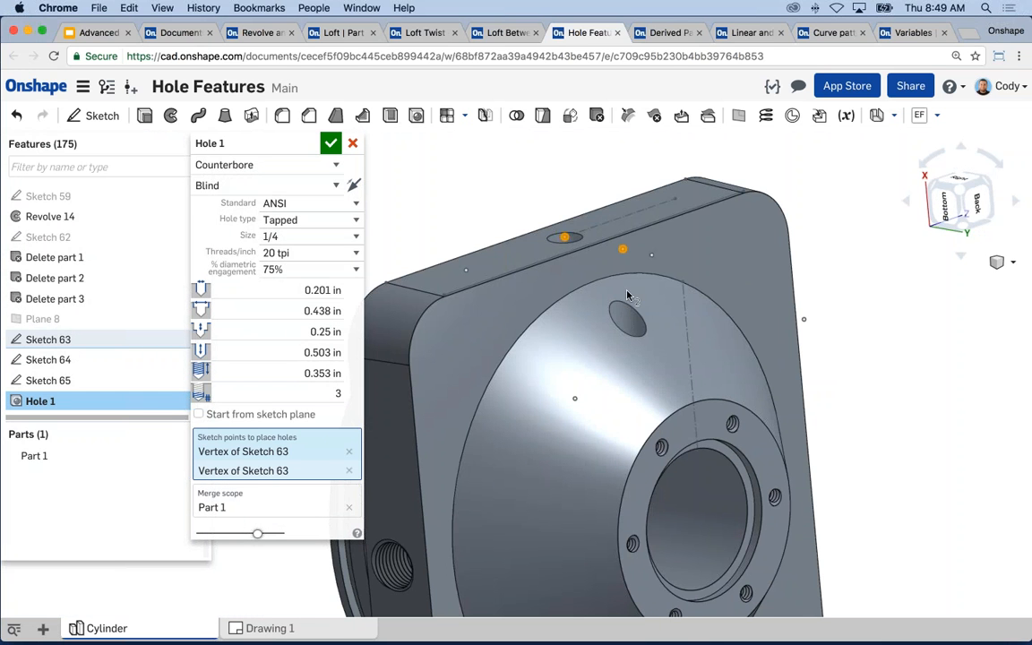
Add the other Sketch 63 point above the cone and the Sketch 64 point as hole locations, and accept the Hole feature
click(651, 254)
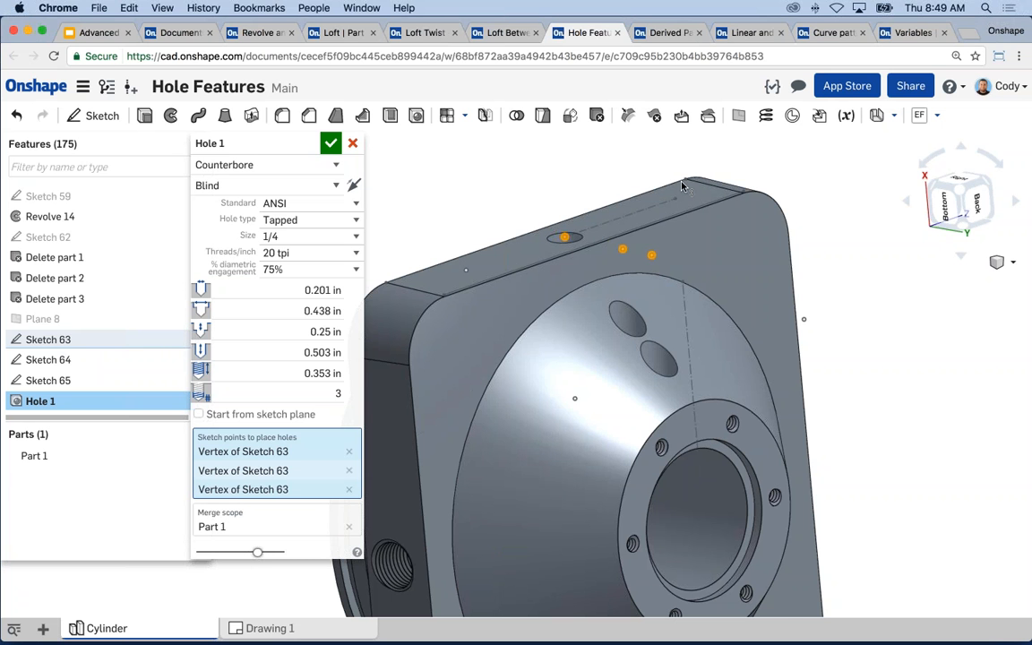
scroll(803, 313, up, 3)
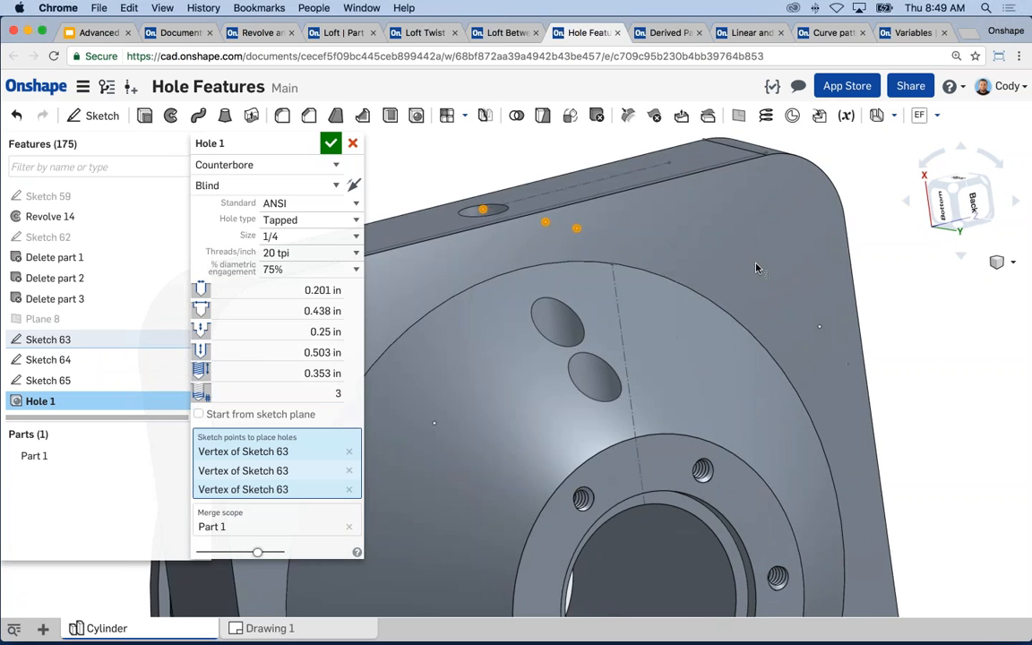
middle_drag(803, 314, 757, 270)
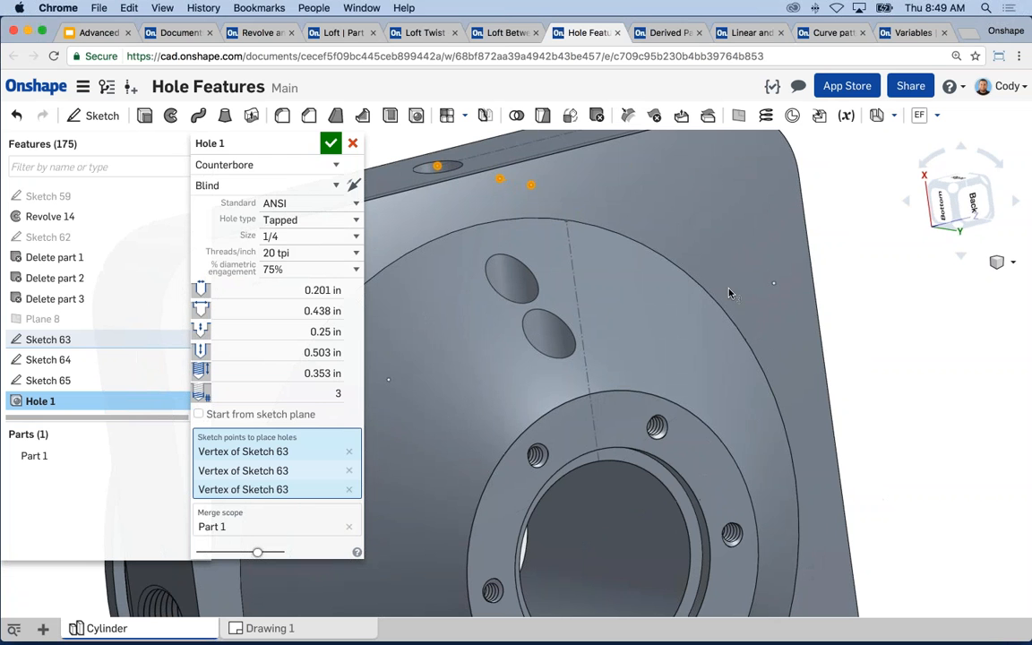
click(775, 285)
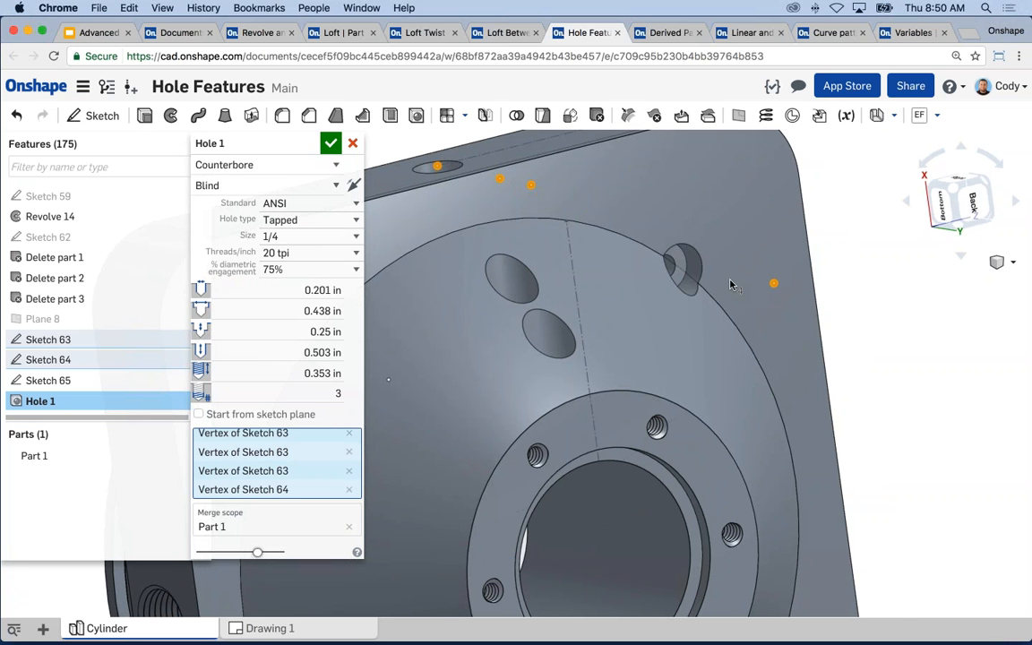
right_drag(748, 290, 731, 298)
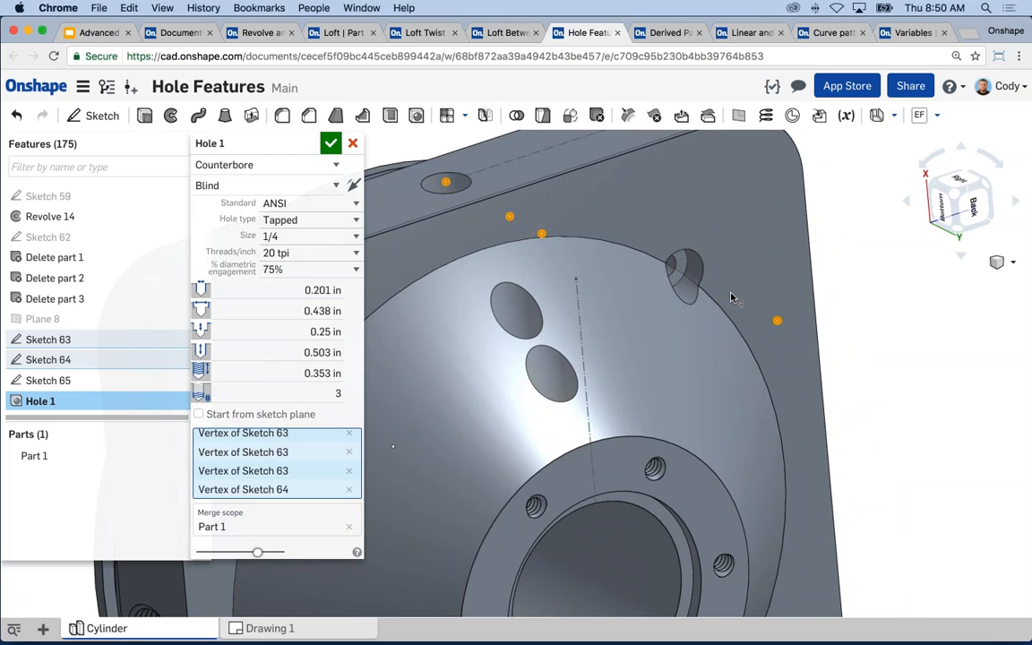
scroll(732, 292, down, 3)
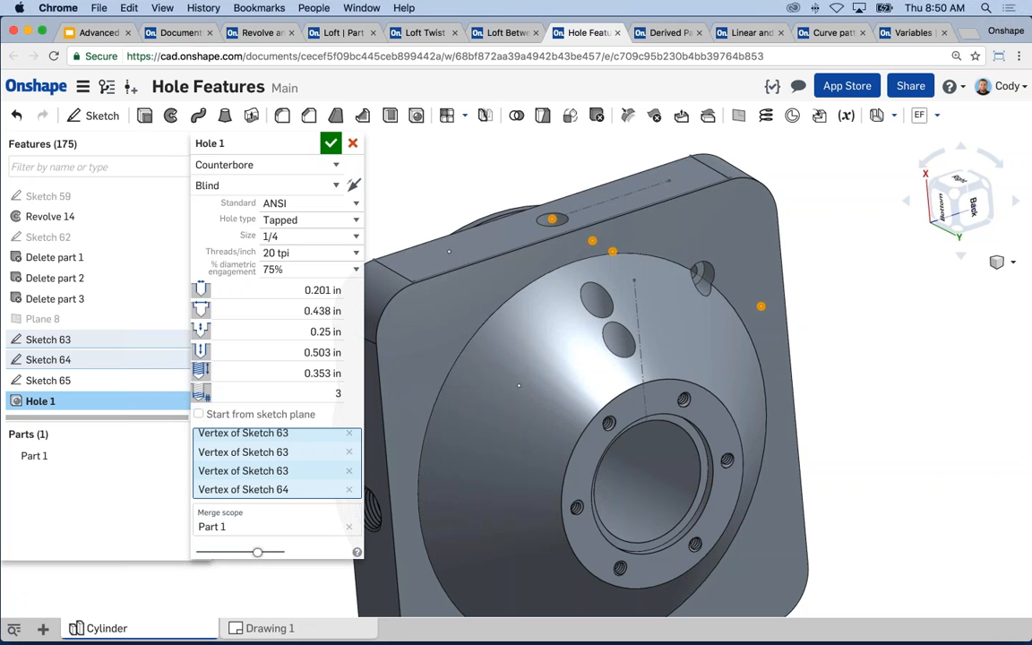
key(super+Tab)
click(331, 144)
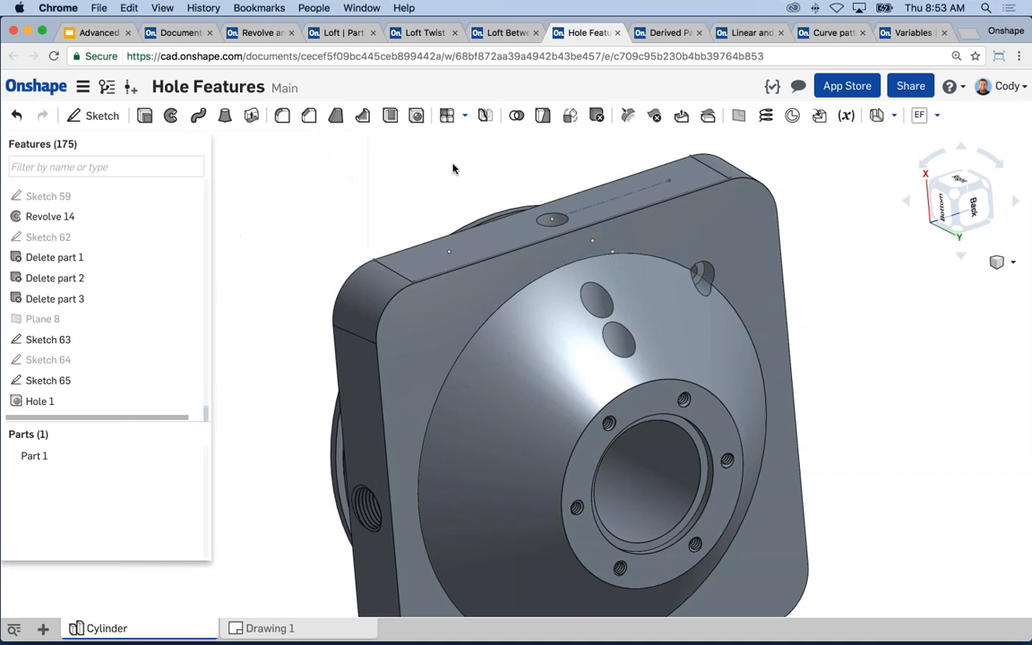
Switch to the Loft Twist - Squeegee document and examine the blue handle and its loft from behind
click(427, 34)
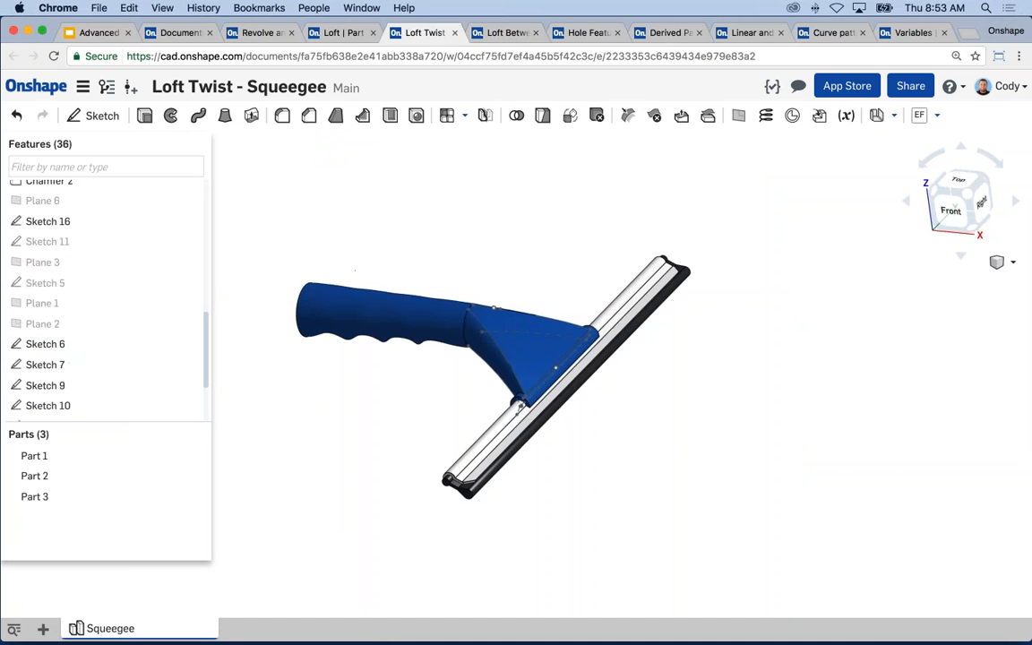
right_drag(509, 251, 456, 251)
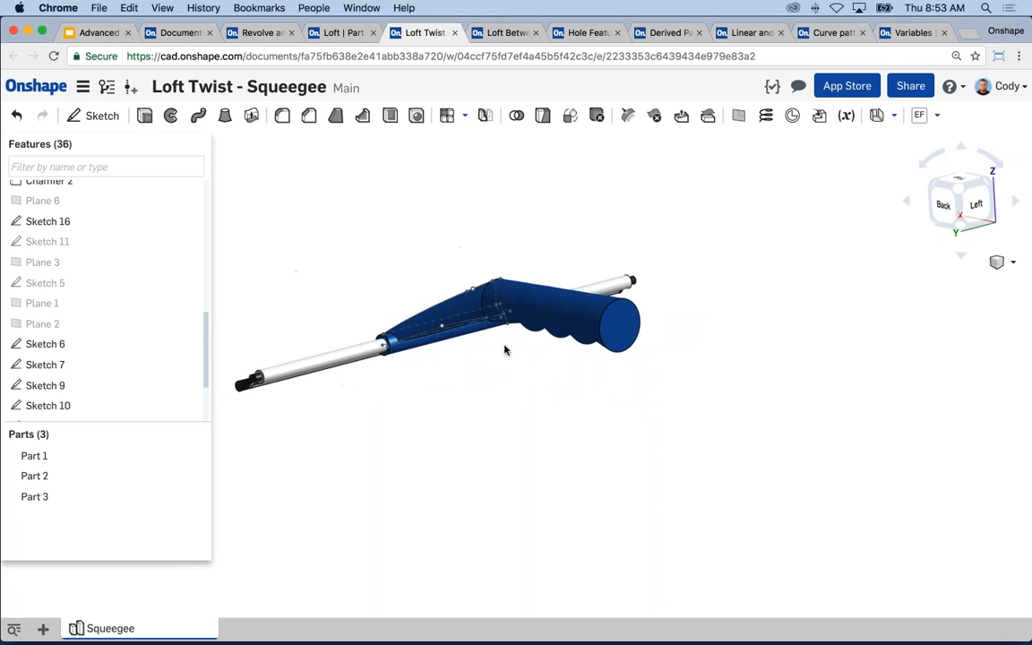
scroll(504, 349, up, 3)
middle_drag(505, 349, 593, 386)
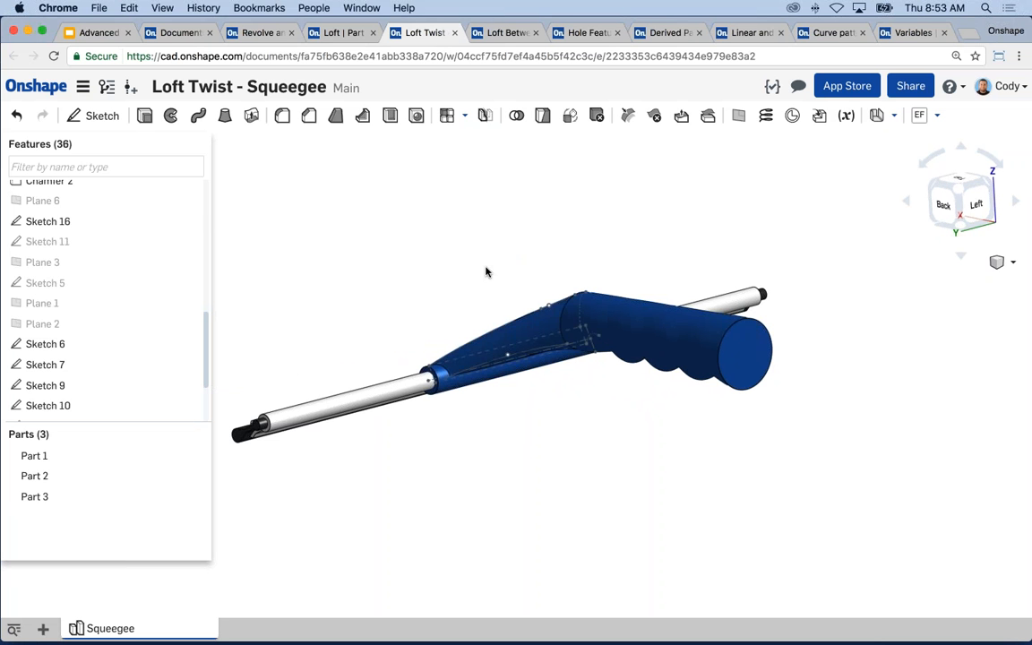
Section the squeegee along the Front plane to check the handle's interior, and turn the section view off again
right_drag(487, 271, 544, 273)
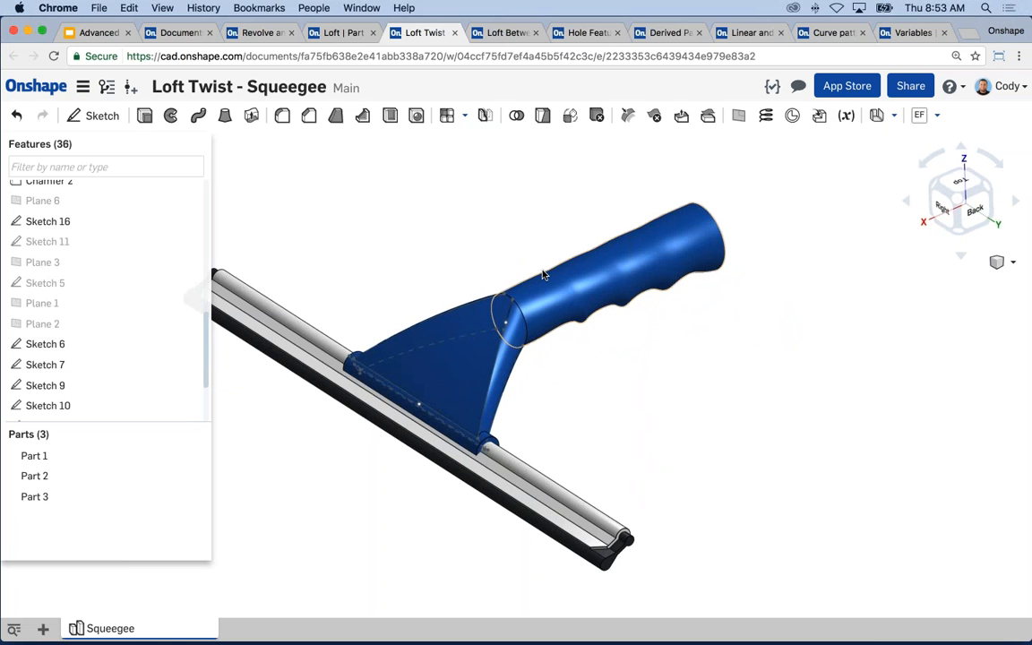
right_drag(544, 273, 542, 266)
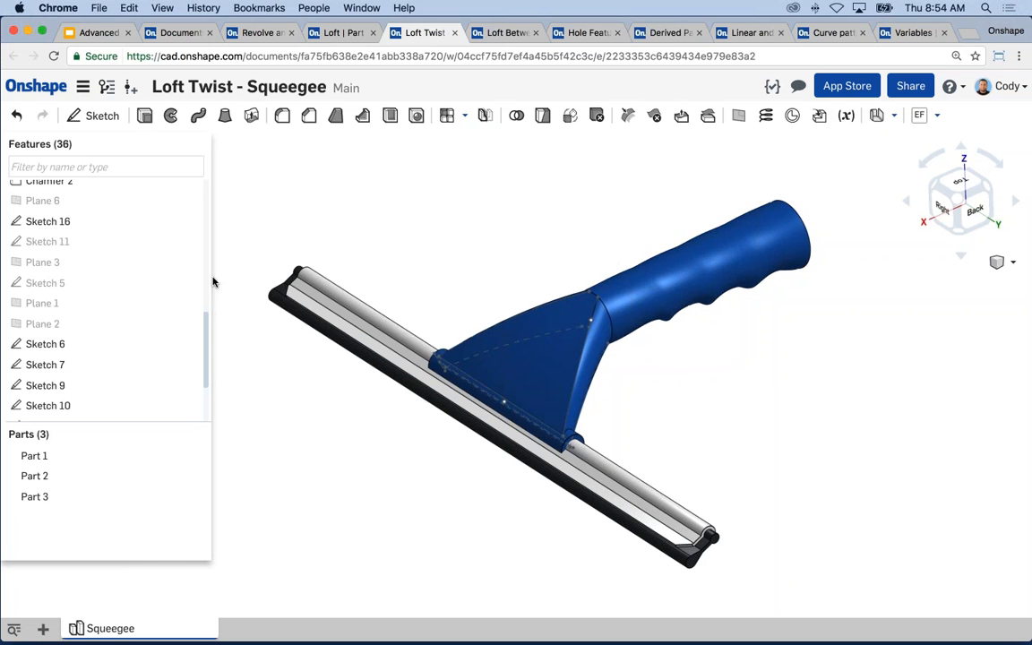
scroll(81, 269, up, 10)
click(56, 249)
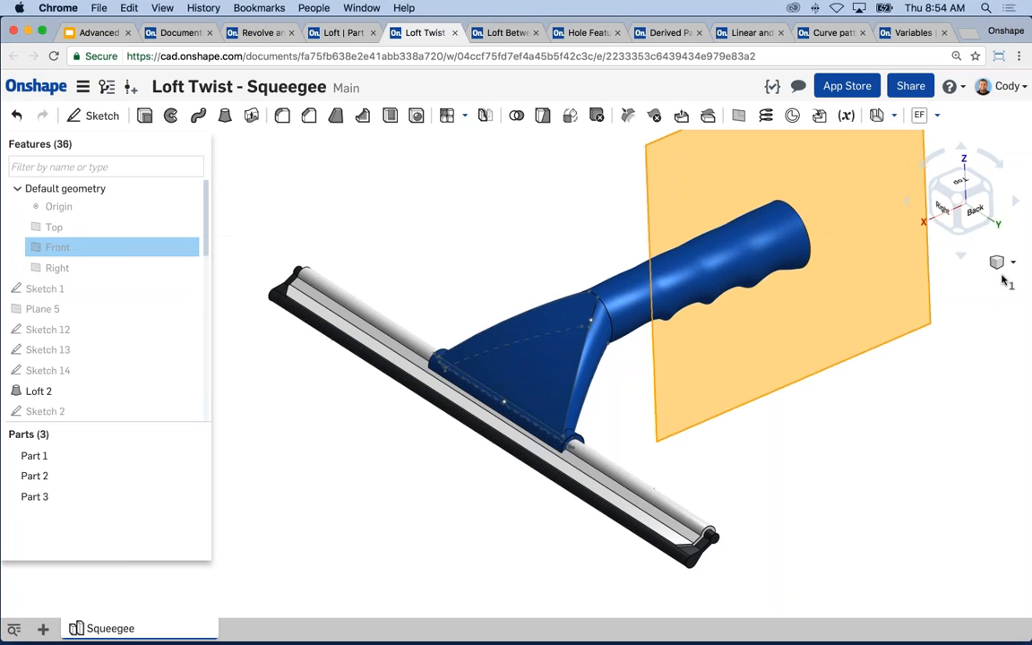
click(1000, 262)
click(943, 545)
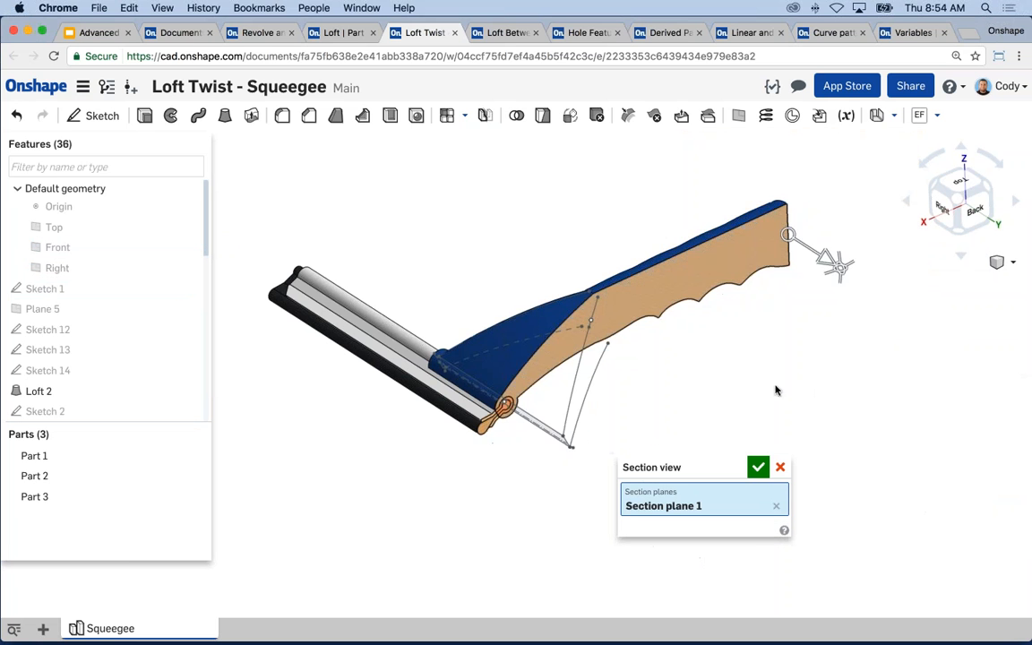
mouse_move(704, 368)
right_down()
mouse_move(645, 353)
mouse_move(623, 365)
mouse_move(657, 360)
mouse_move(695, 375)
right_up()
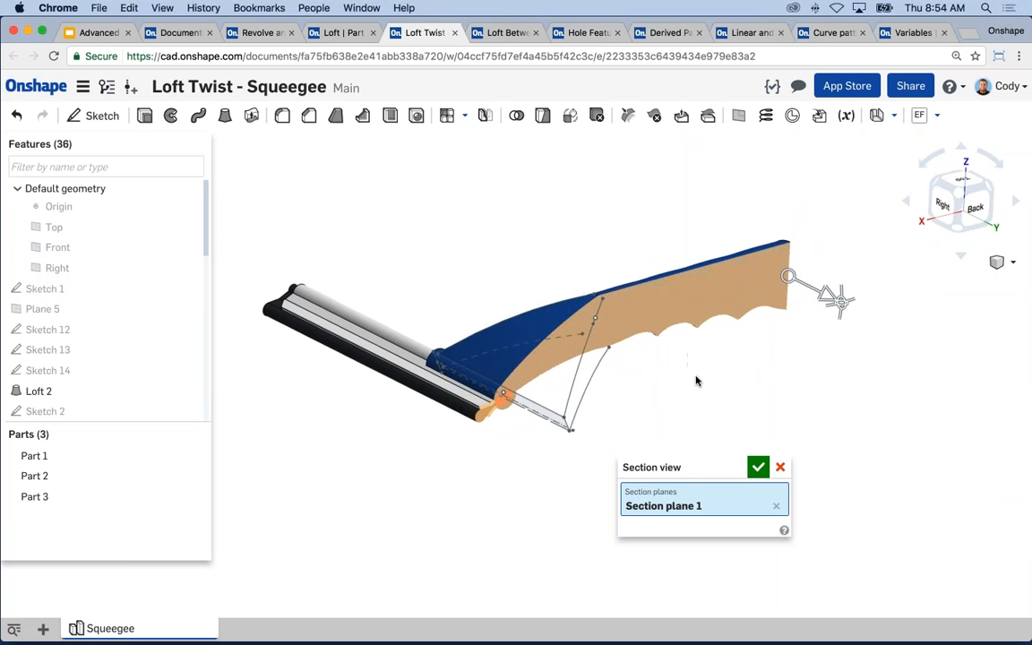
click(758, 467)
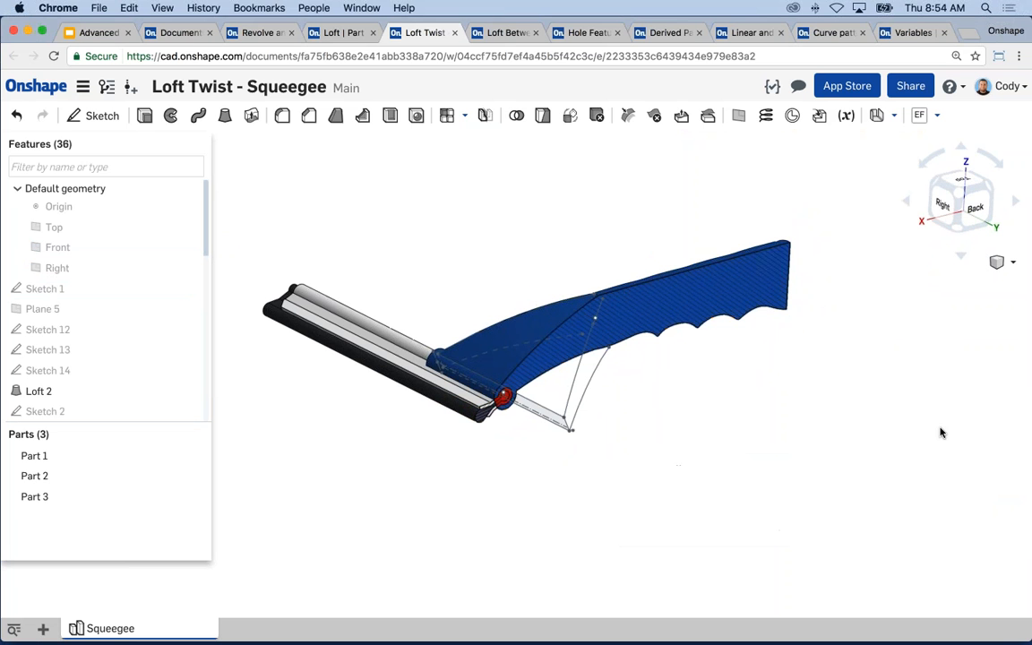
click(1000, 261)
click(946, 527)
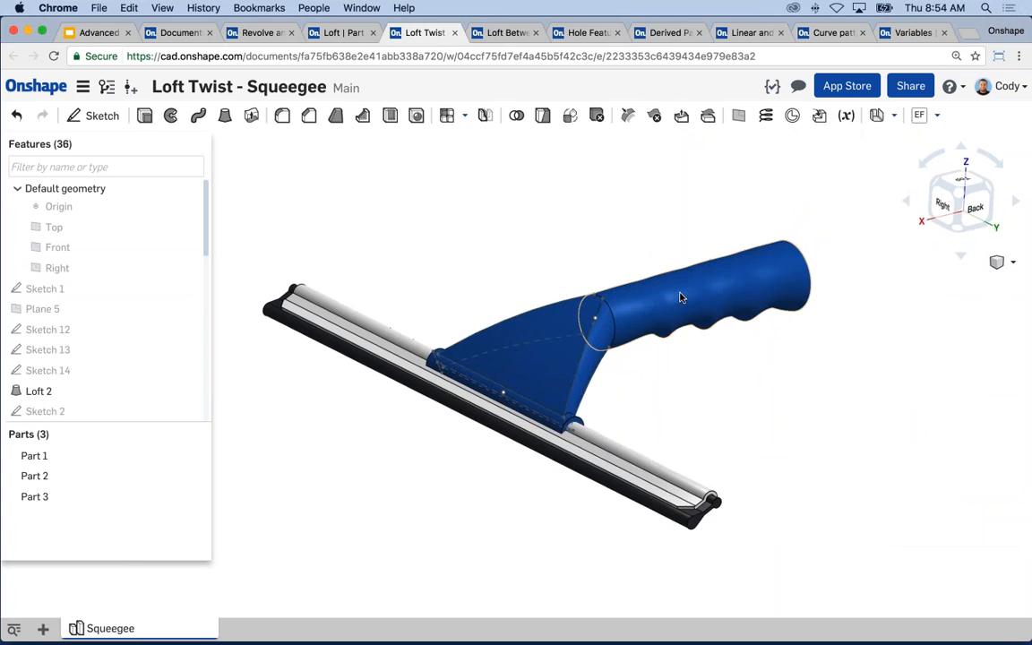
Start a Shell with a 0.1 in thickness, removing the flat end face of the blue handle
right_drag(679, 295, 612, 261)
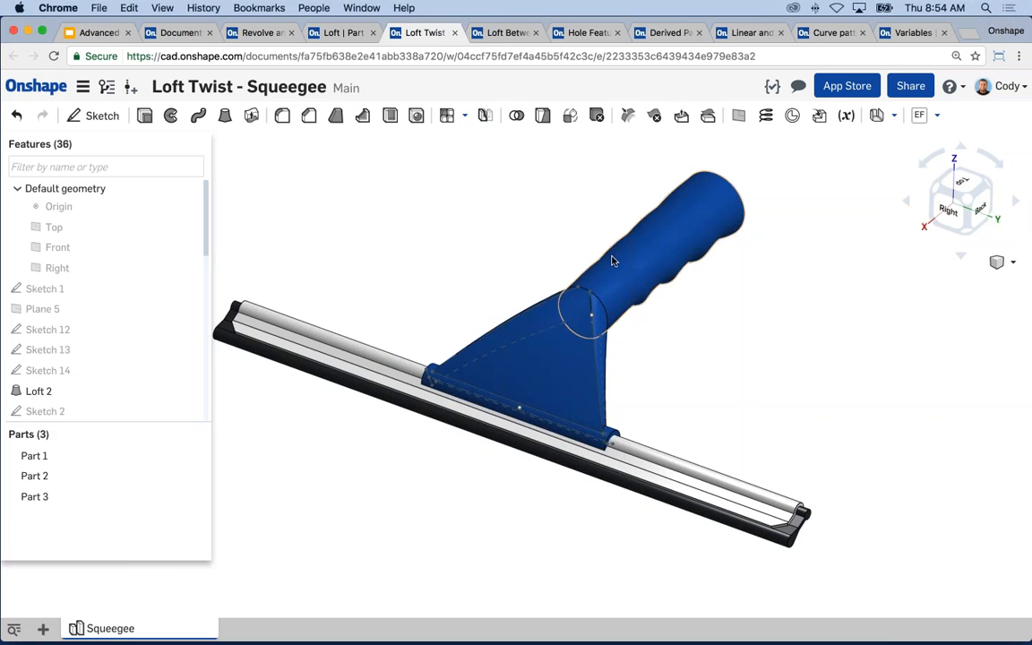
middle_drag(544, 217, 581, 217)
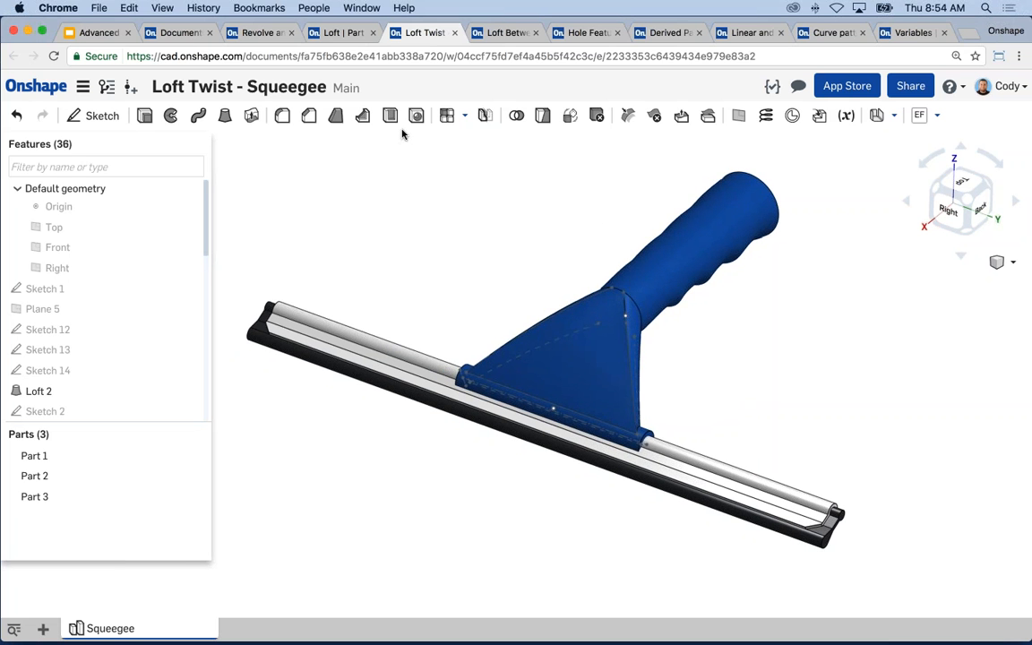
click(390, 118)
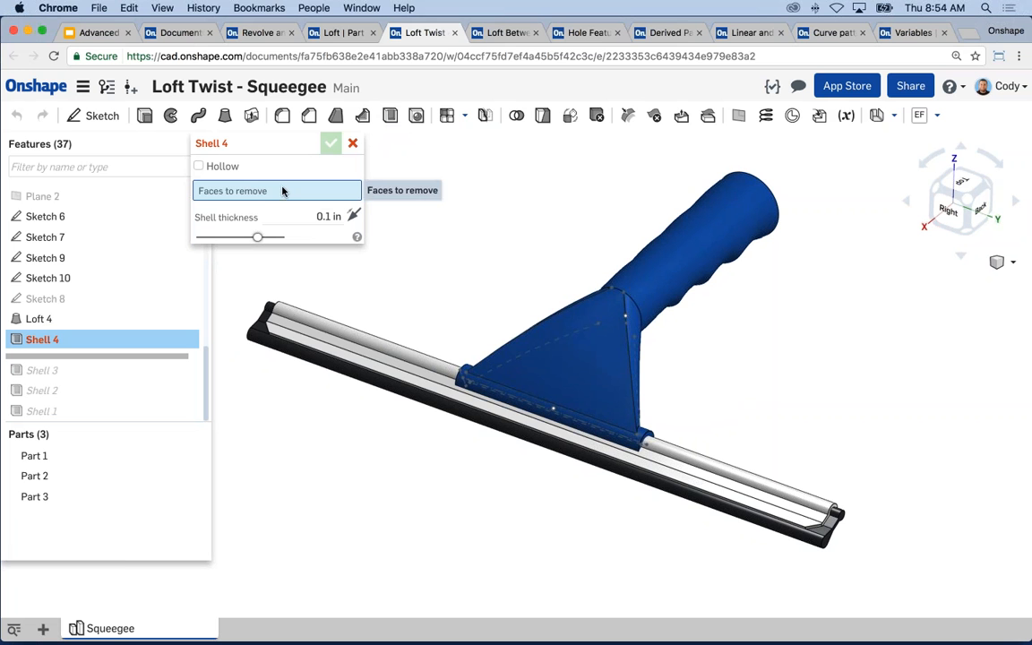
click(315, 217)
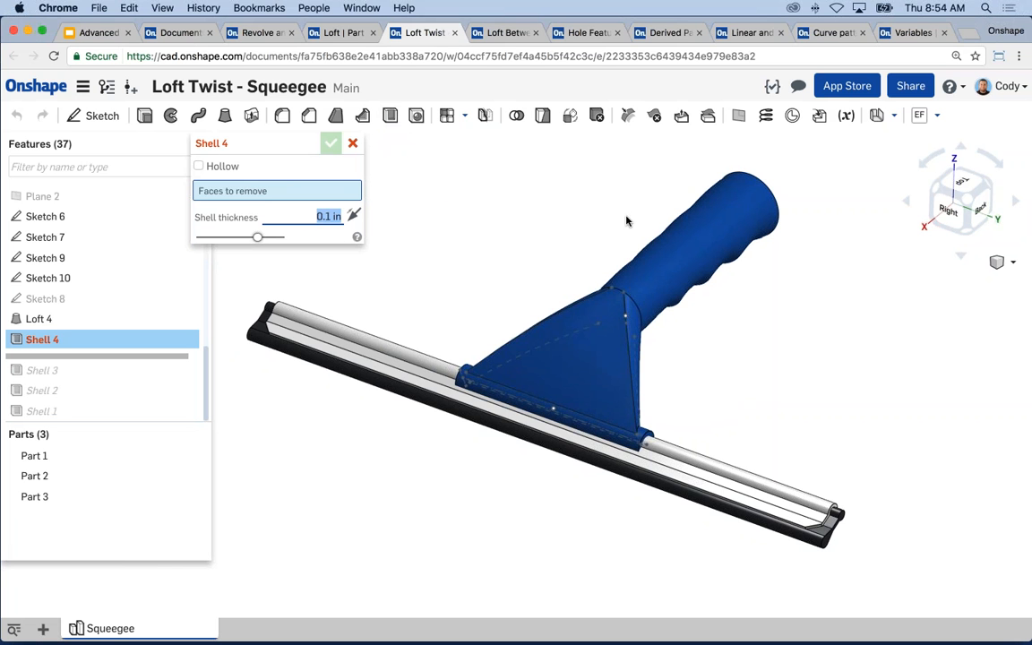
right_drag(610, 214, 488, 215)
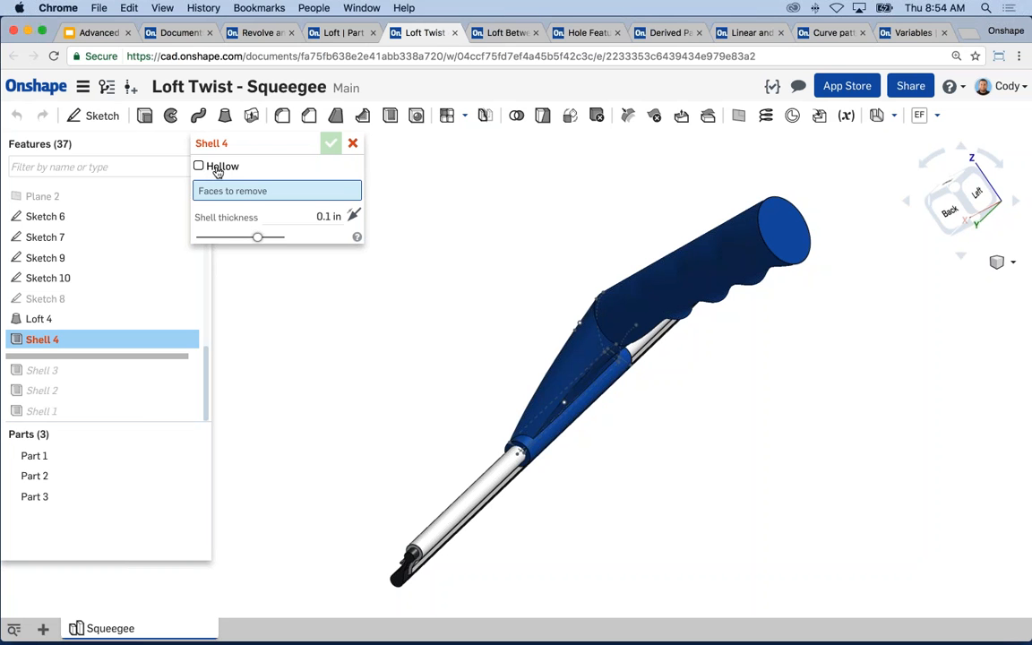
click(794, 240)
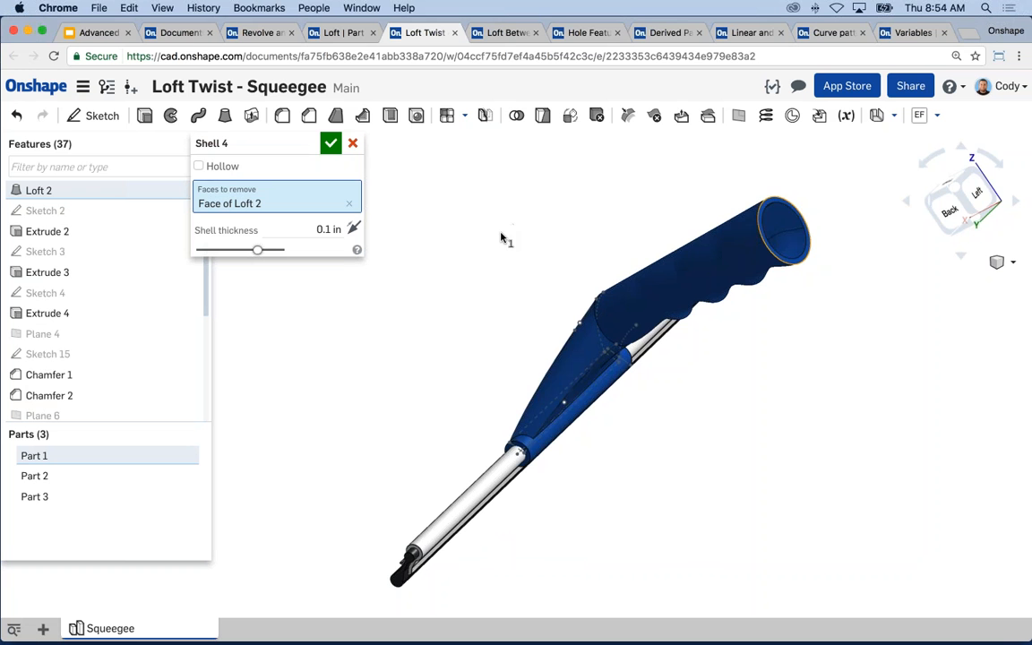
Inspect the shelled handle through its open end and accept the Shell feature with the 0.1 in thickness
right_drag(490, 255, 518, 247)
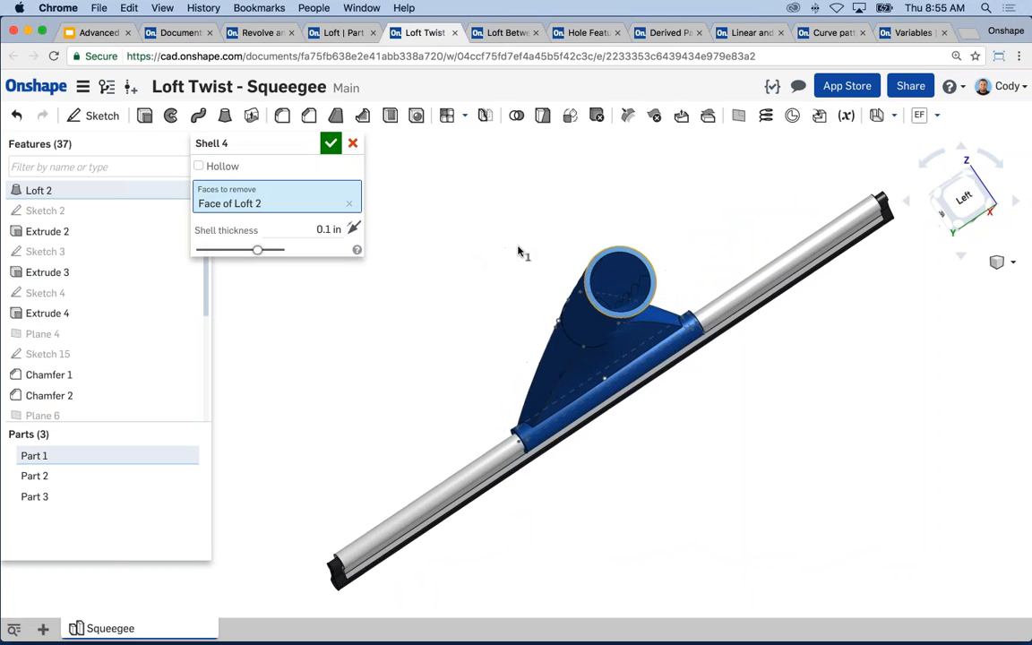
scroll(643, 282, up, 3)
mouse_move(576, 278)
right_down()
mouse_move(548, 293)
mouse_move(604, 287)
mouse_move(577, 298)
right_up()
middle_drag(621, 302, 668, 307)
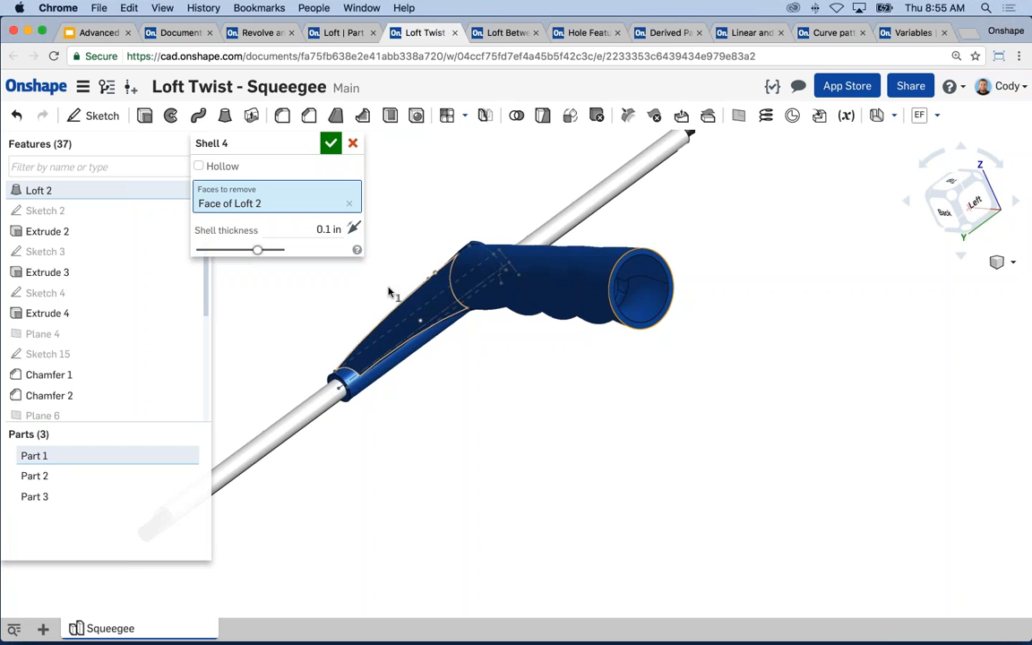
click(311, 229)
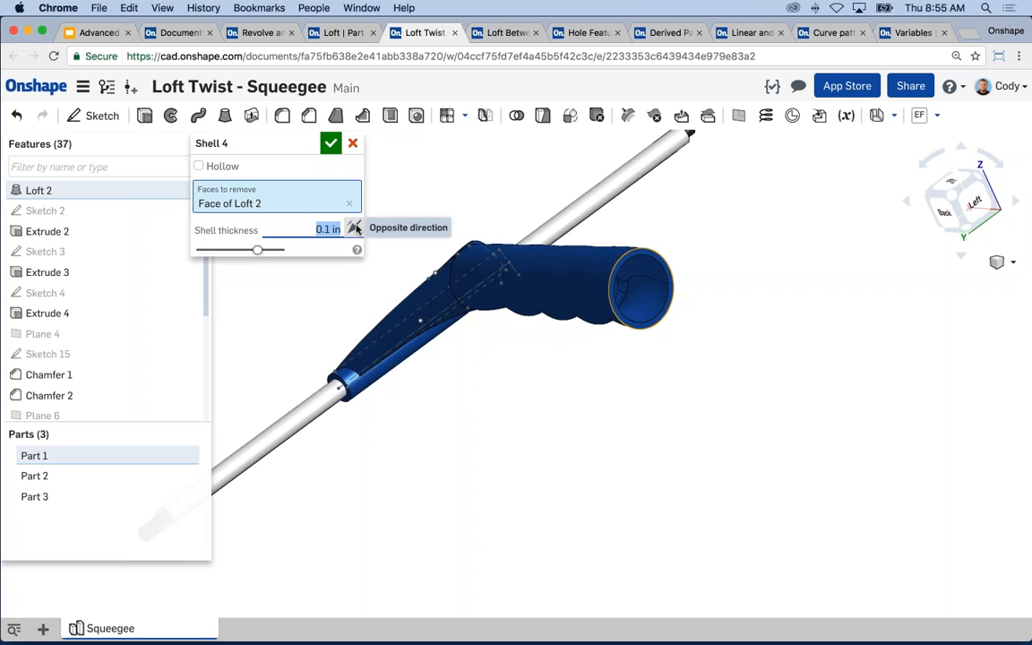
click(334, 146)
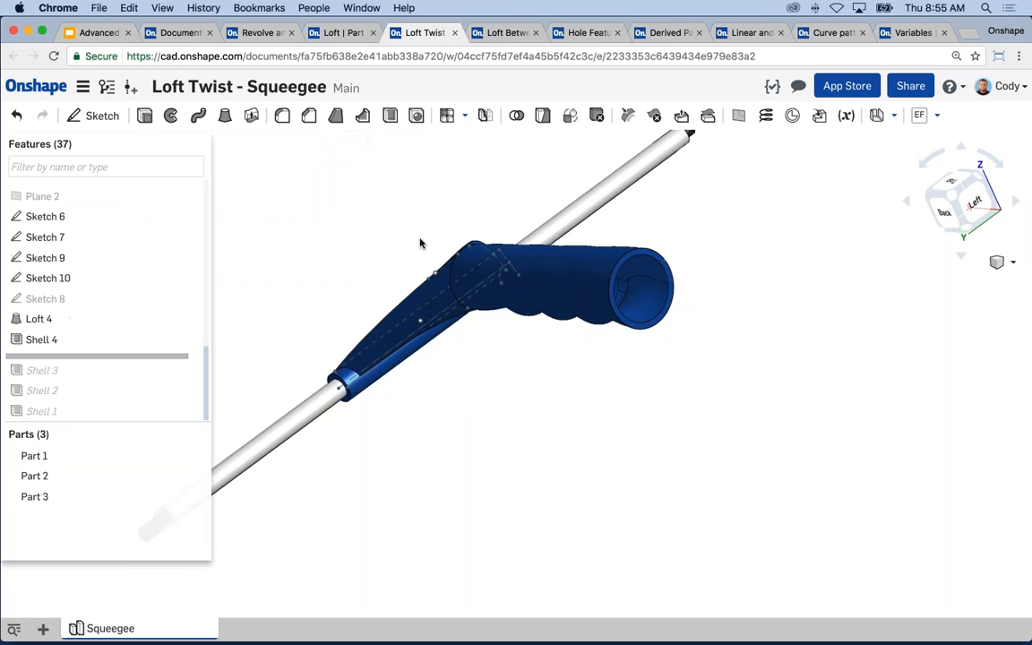
Section the shelled squeegee along the Front plane to examine its wall, cancel the section, and inspect the open handle end
right_drag(420, 240, 467, 216)
scroll(134, 261, up, 10)
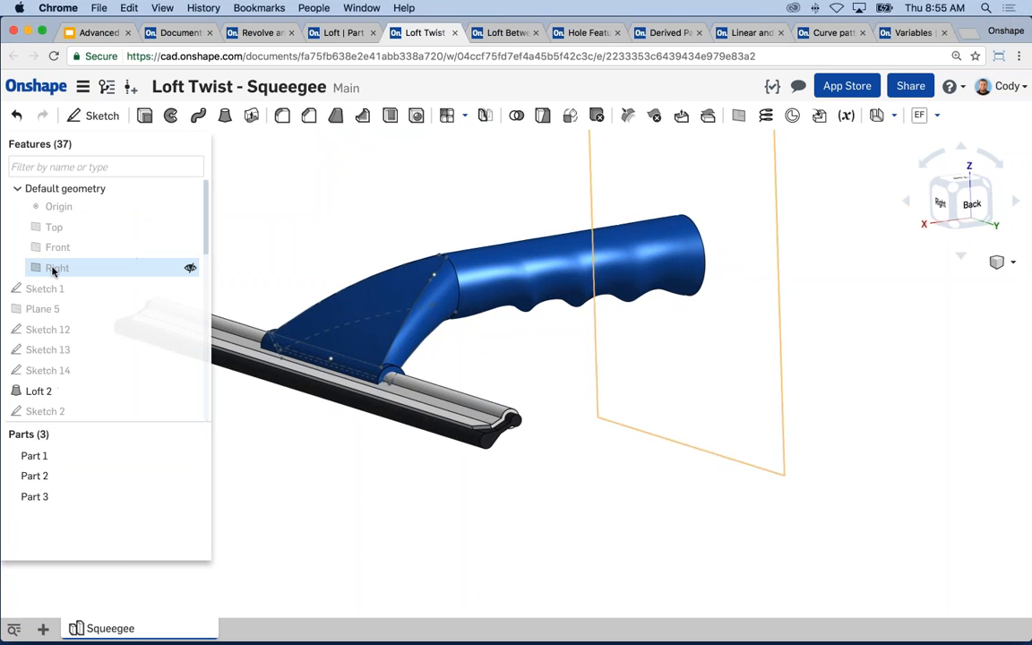
click(55, 248)
click(1003, 261)
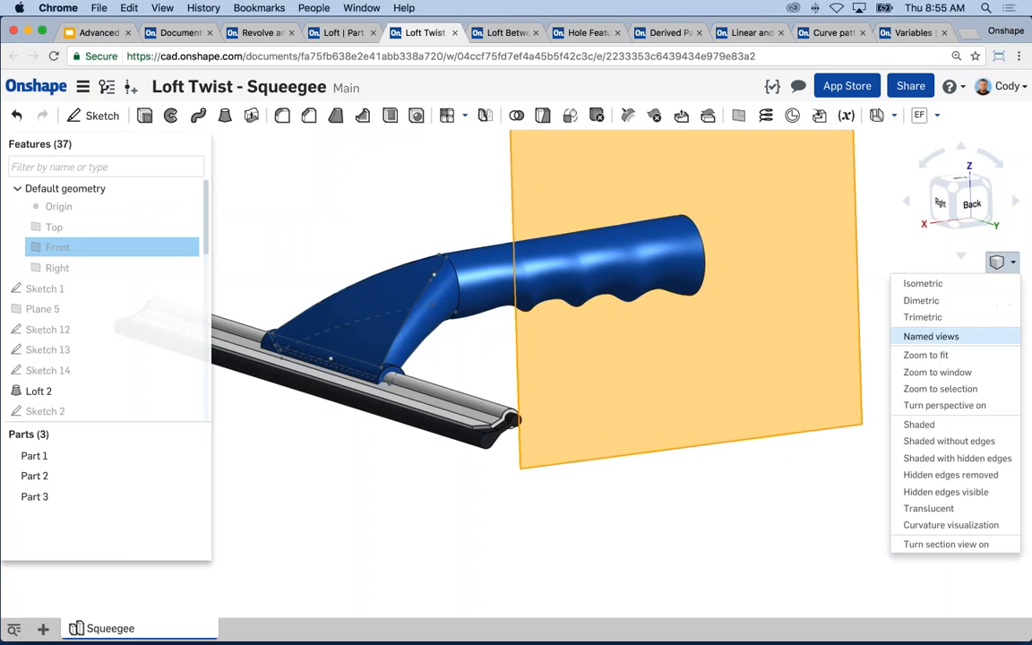
click(966, 544)
right_drag(761, 380, 753, 421)
click(779, 467)
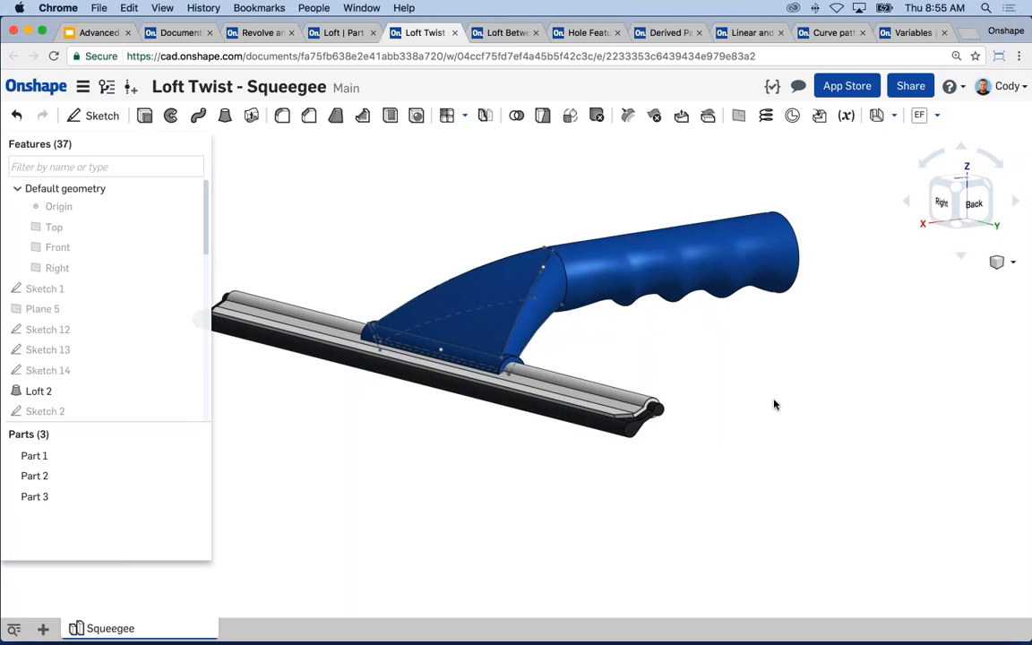
right_drag(775, 405, 698, 271)
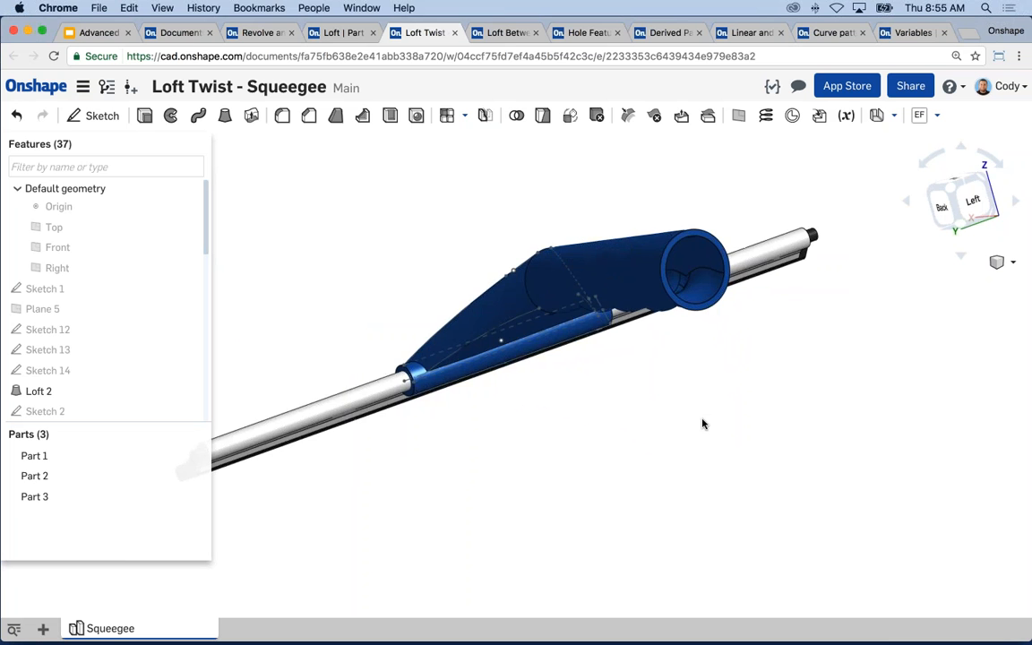
scroll(704, 418, down, 1)
middle_drag(704, 418, 671, 435)
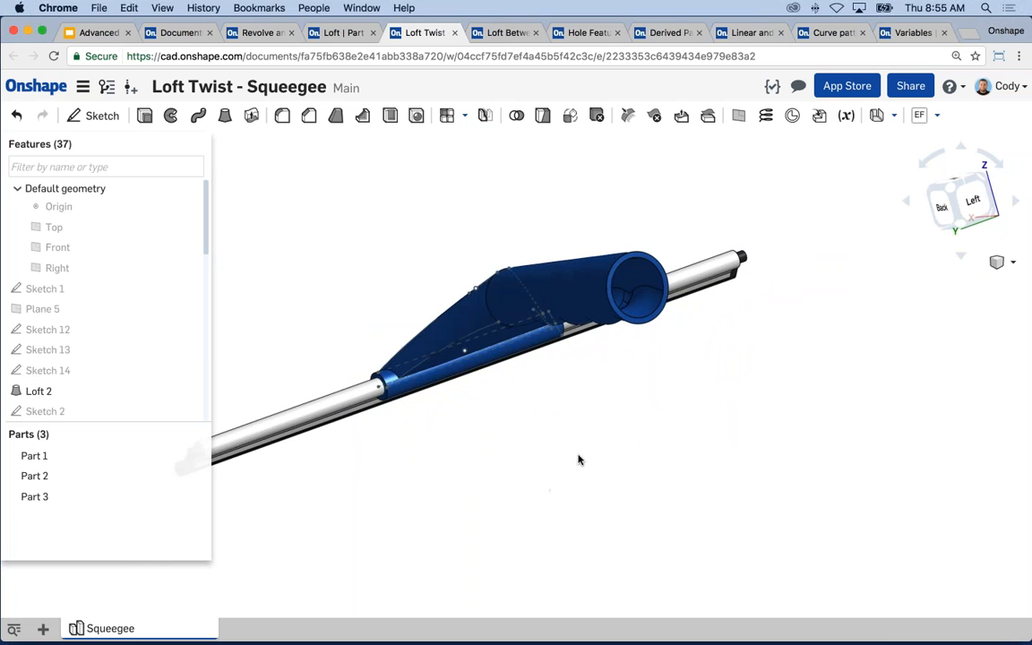
right_drag(545, 459, 726, 274)
Switch to the Derived Part document and view the Bottom Casing and Top Casing part studios
click(663, 34)
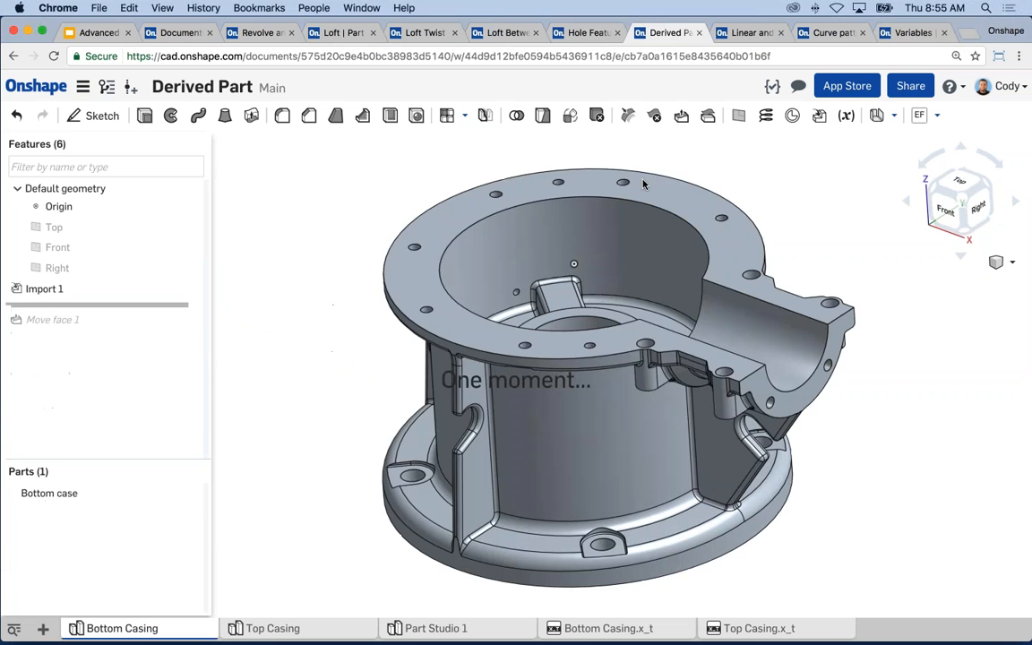
middle_drag(388, 211, 376, 224)
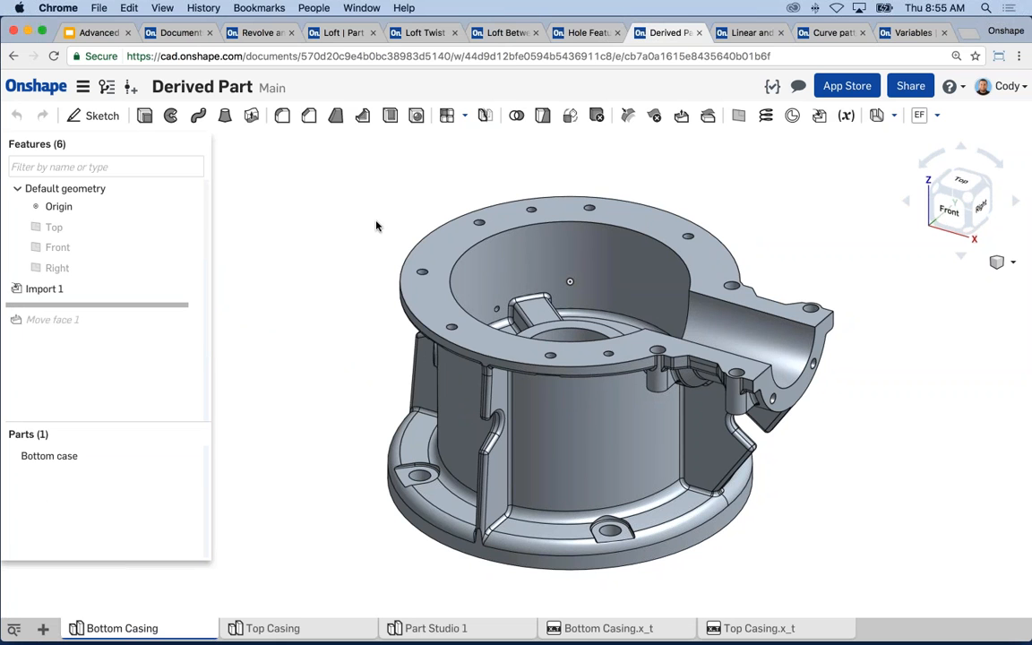
click(272, 628)
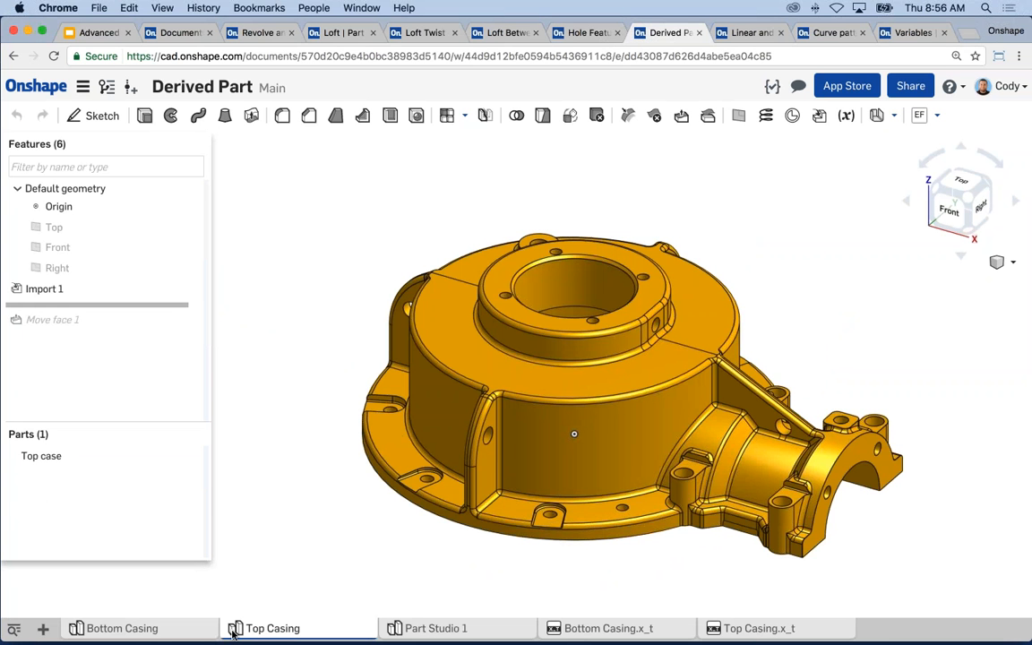
Insert the Bottom Casing into the empty Part Studio 1 as a Derived feature and fit the model to the view
click(430, 628)
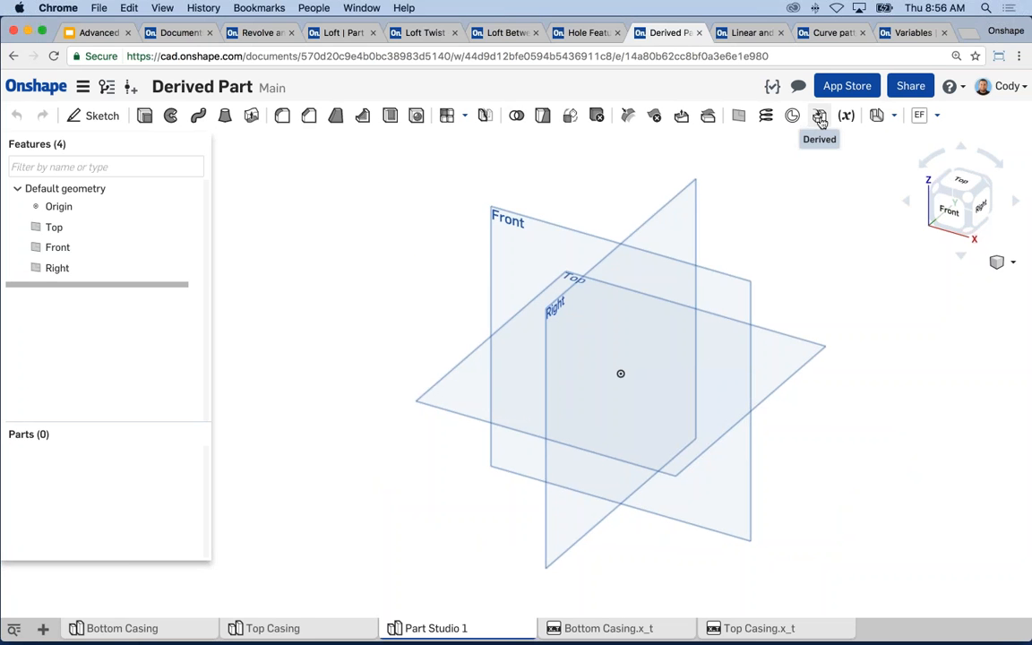
mouse_move(821, 122)
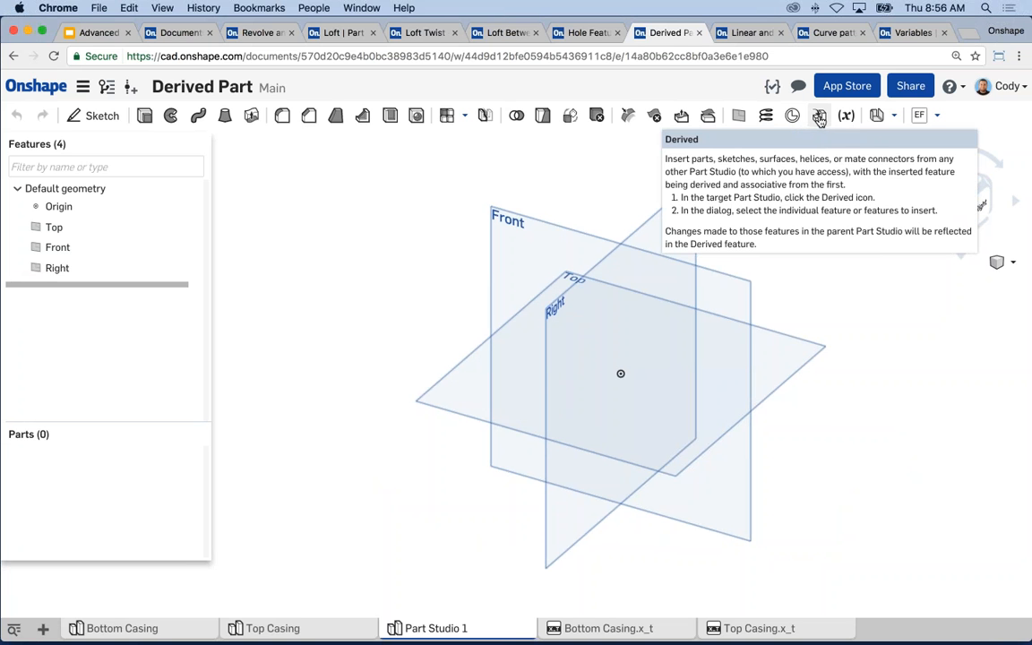
click(821, 117)
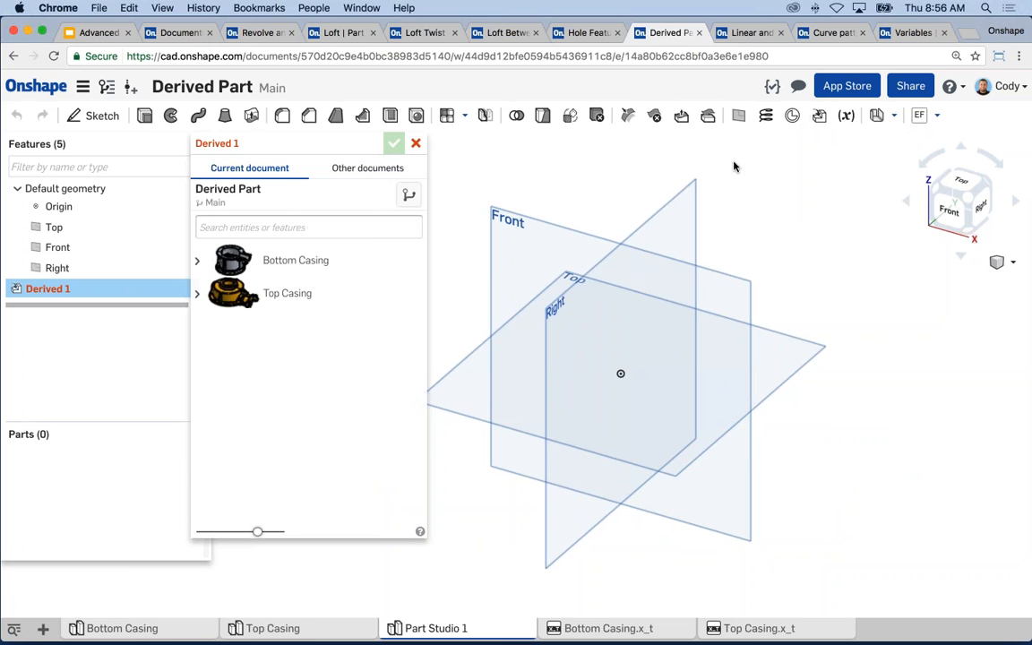
click(336, 297)
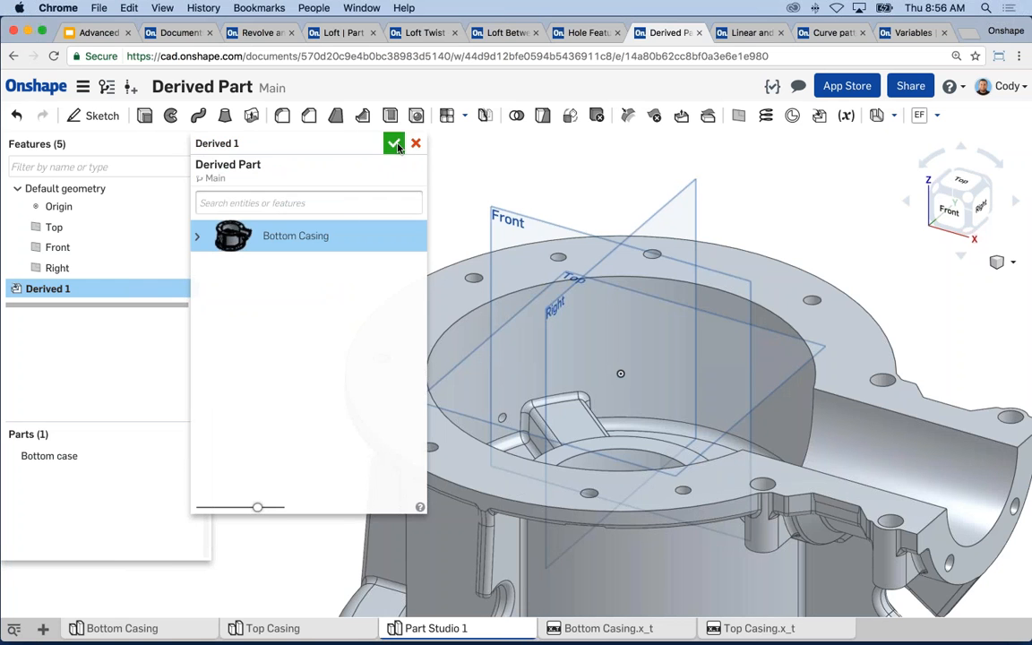
click(395, 143)
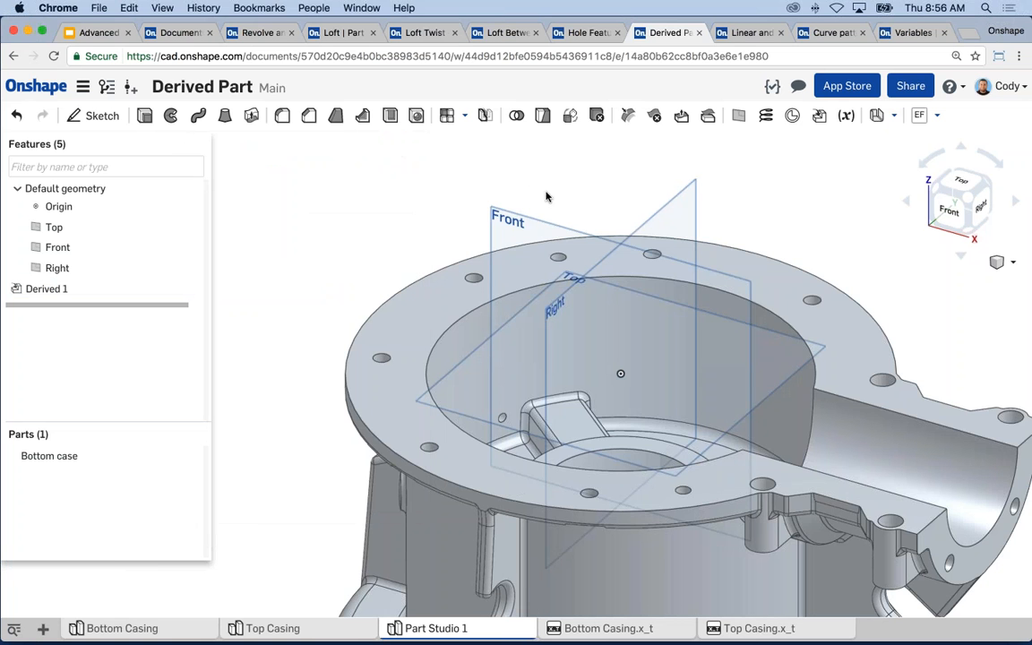
key(f)
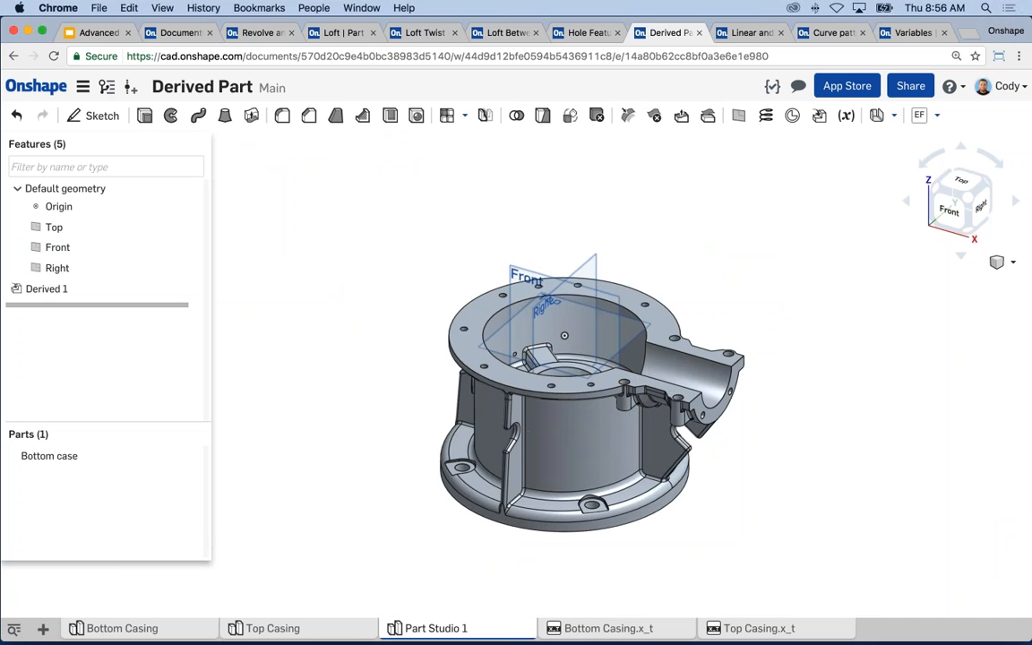
Insert the Top Casing into Part Studio 1 as a second Derived feature and inspect how it meets the bottom case
click(819, 115)
click(283, 293)
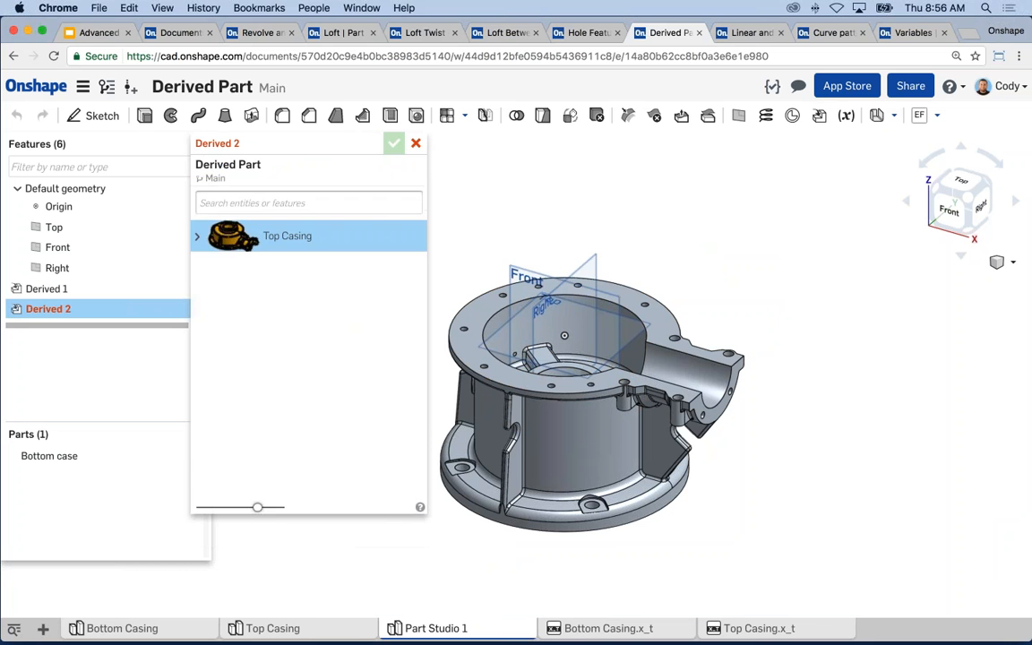
click(395, 144)
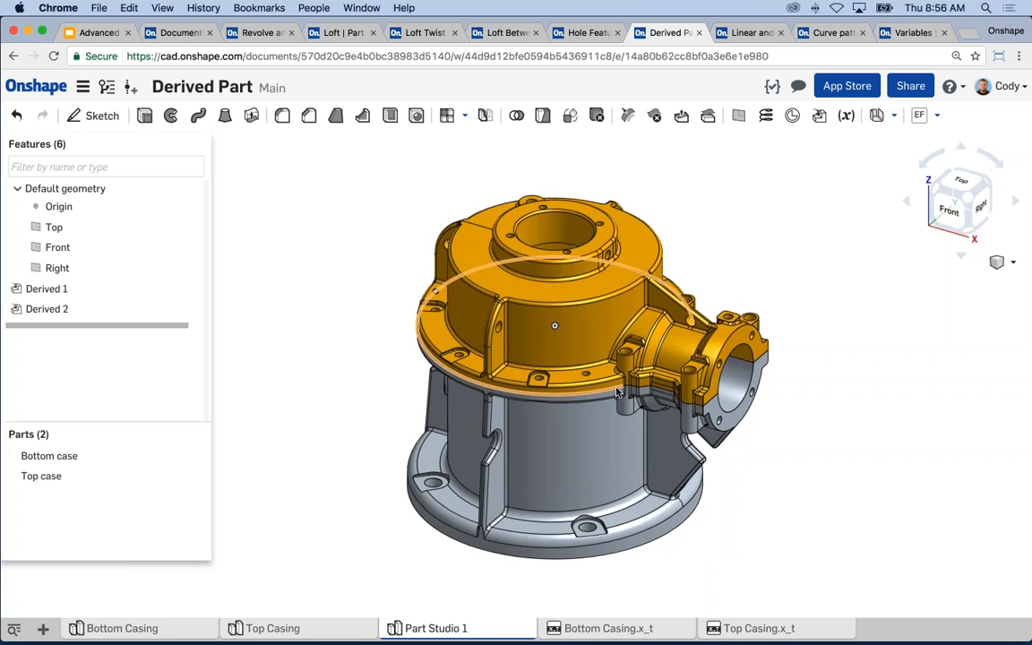
scroll(618, 367, up, 5)
scroll(621, 395, down, 5)
scroll(609, 376, up, 4)
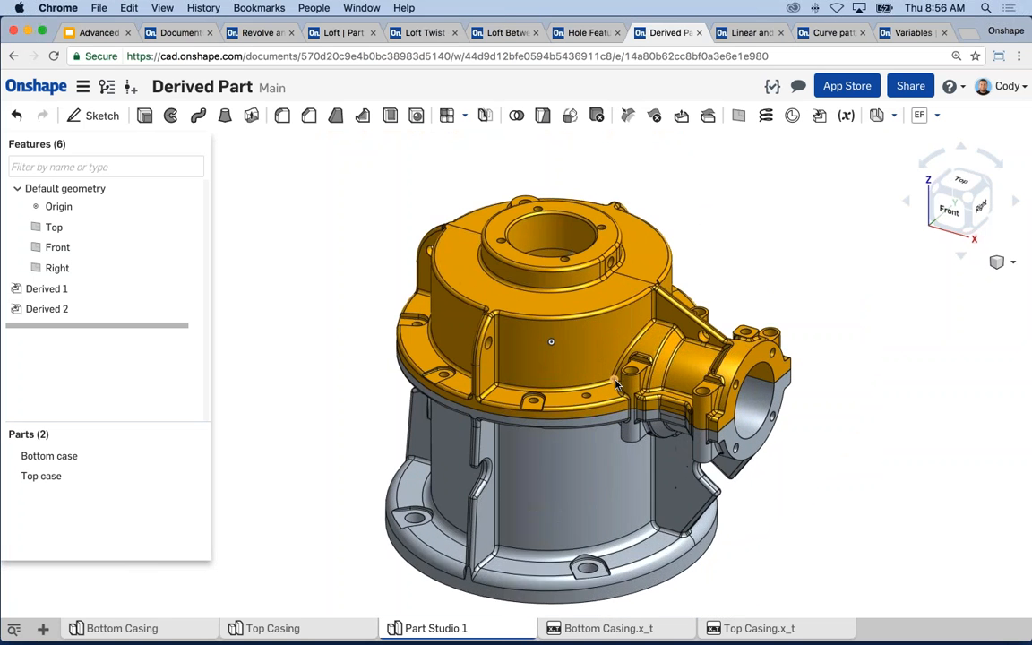
middle_drag(613, 385, 604, 367)
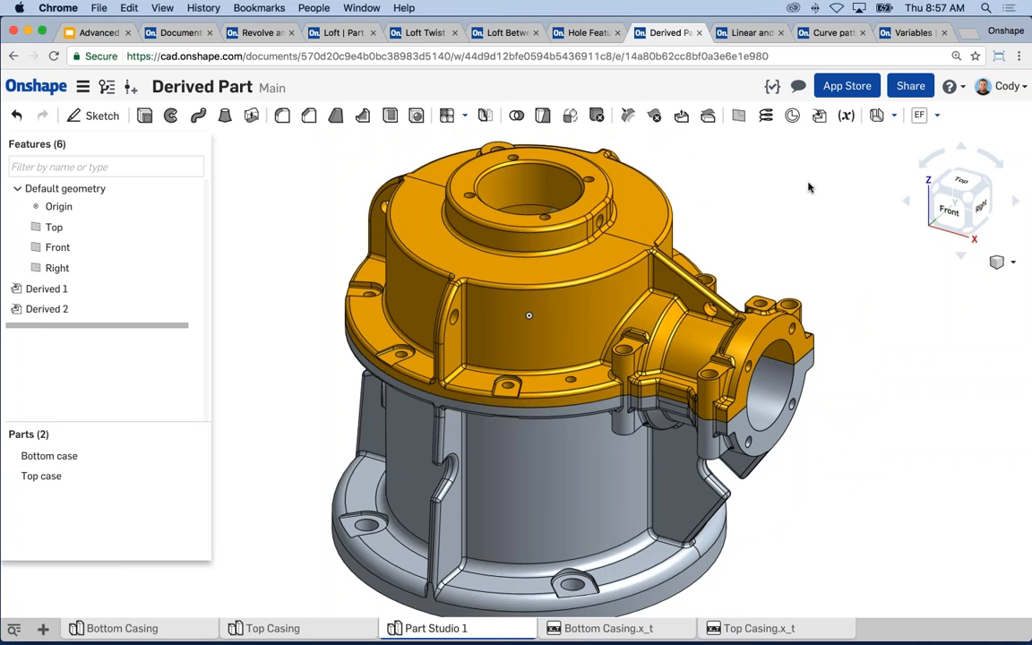
Sketch two concentric circles on the side outlet's end face, matching the bore edge and the outer flange edge
click(795, 334)
key(shift+s)
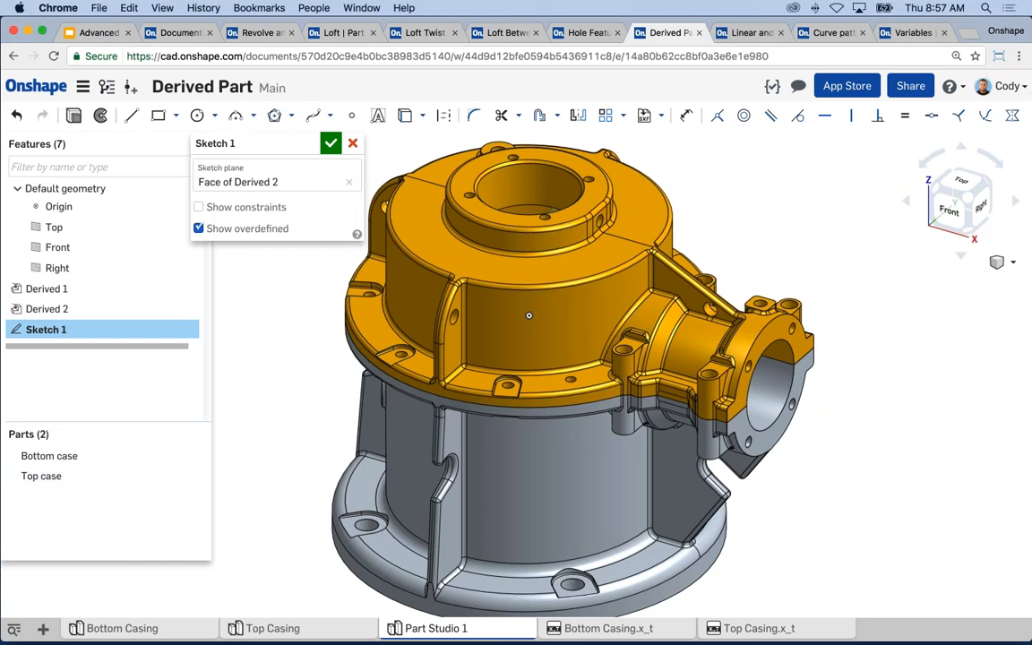
key(n)
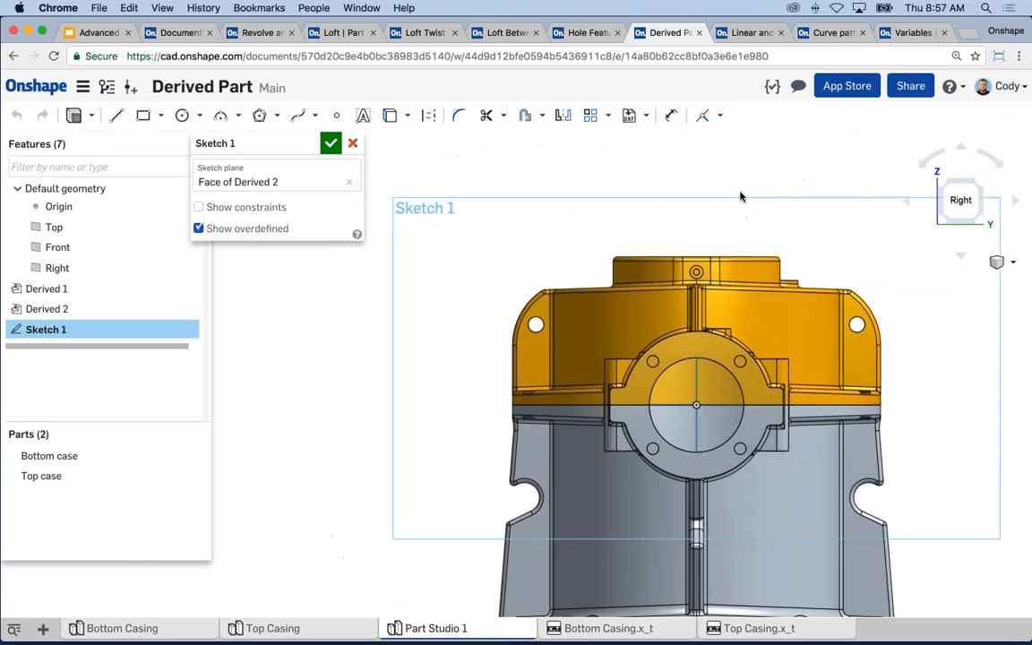
key(c)
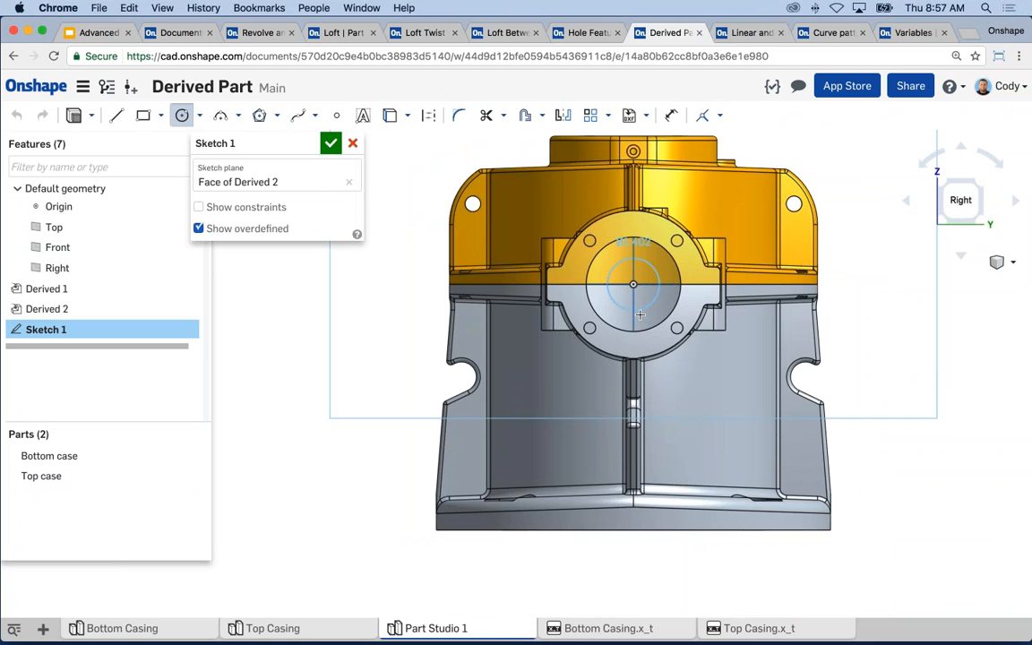
click(634, 285)
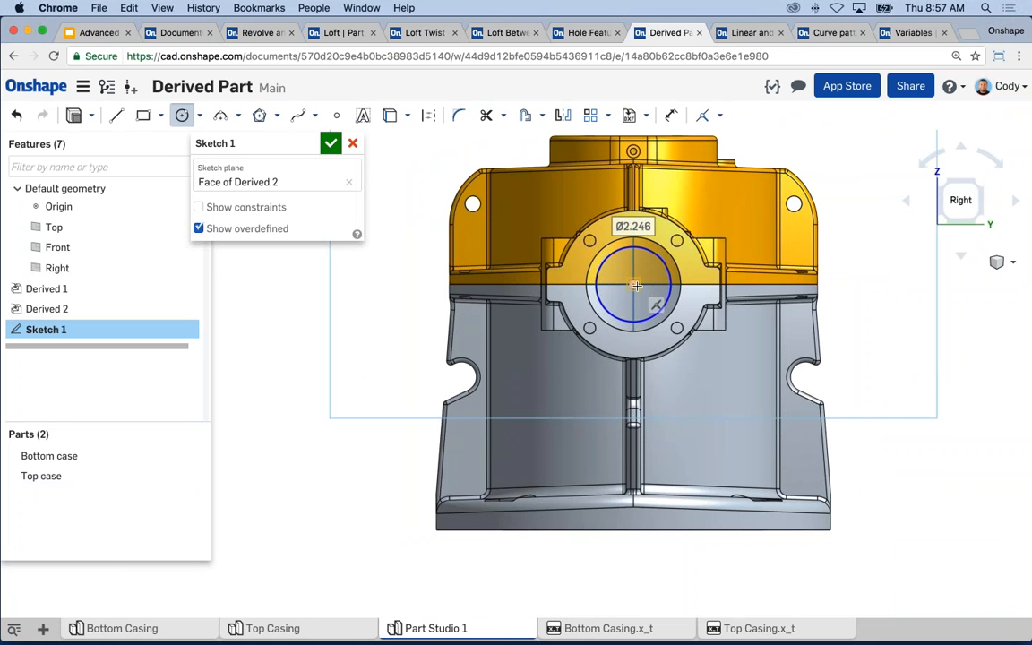
click(594, 279)
click(625, 352)
key(Escape)
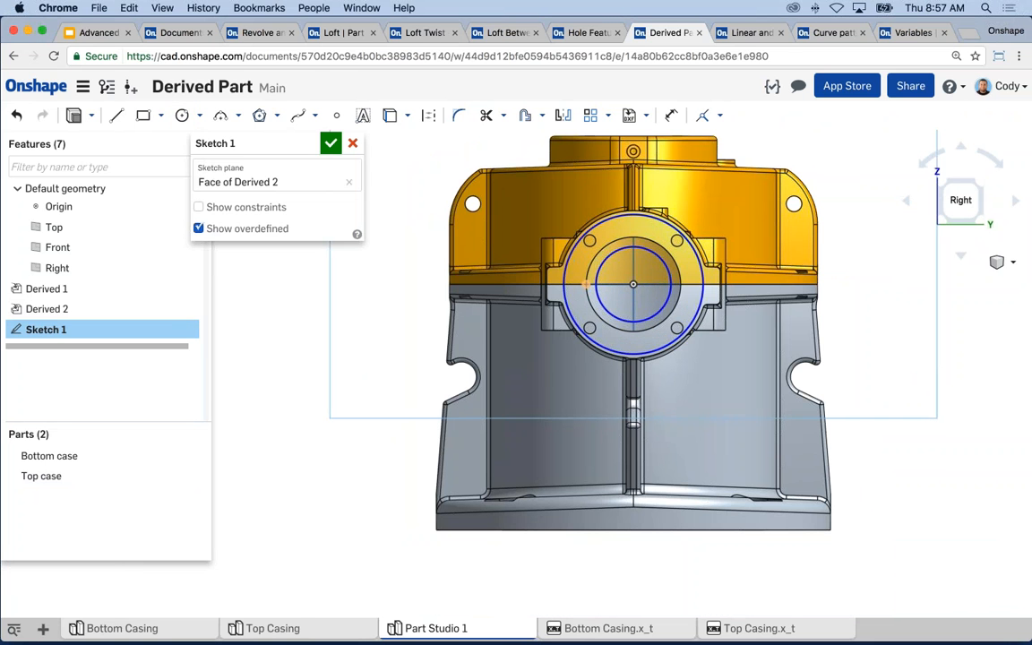
click(584, 287)
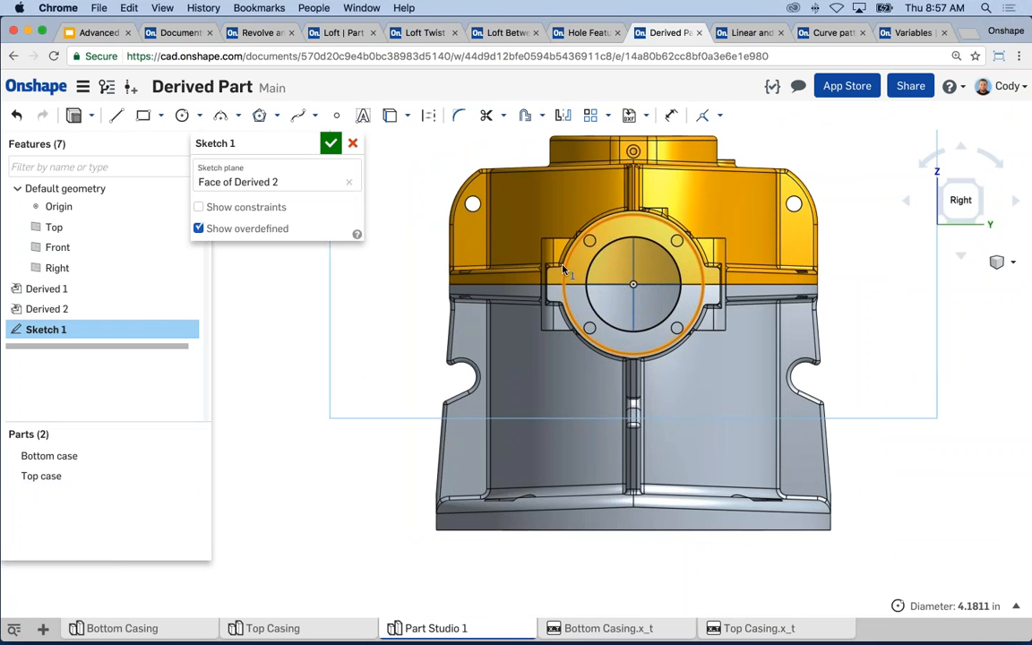
scroll(560, 271, up, 5)
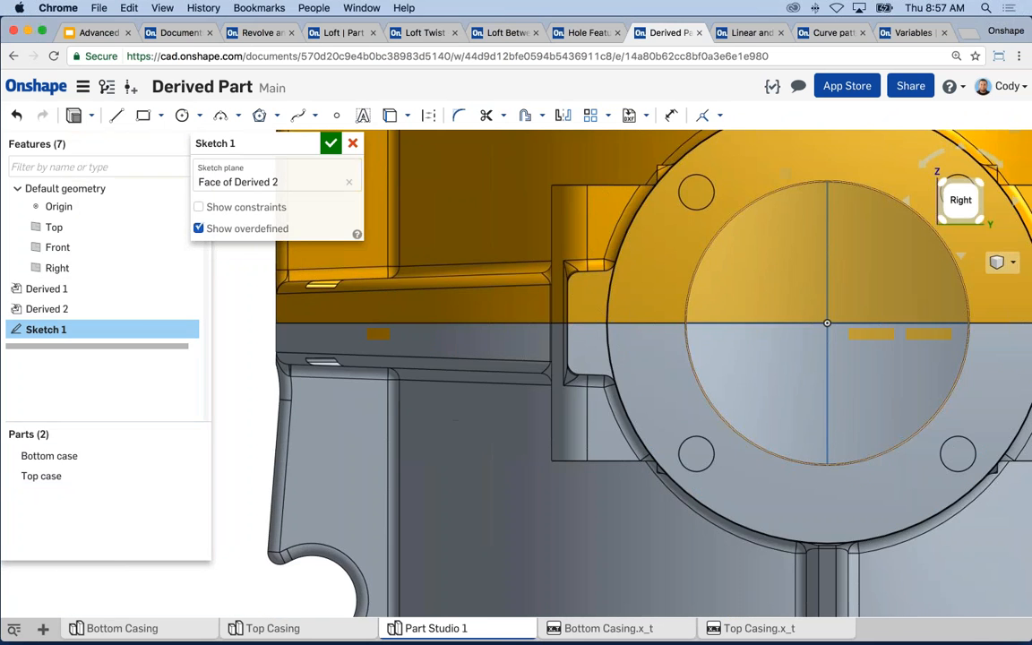
Project the edges of the four bolt holes on the outlet face into the sketch
click(390, 115)
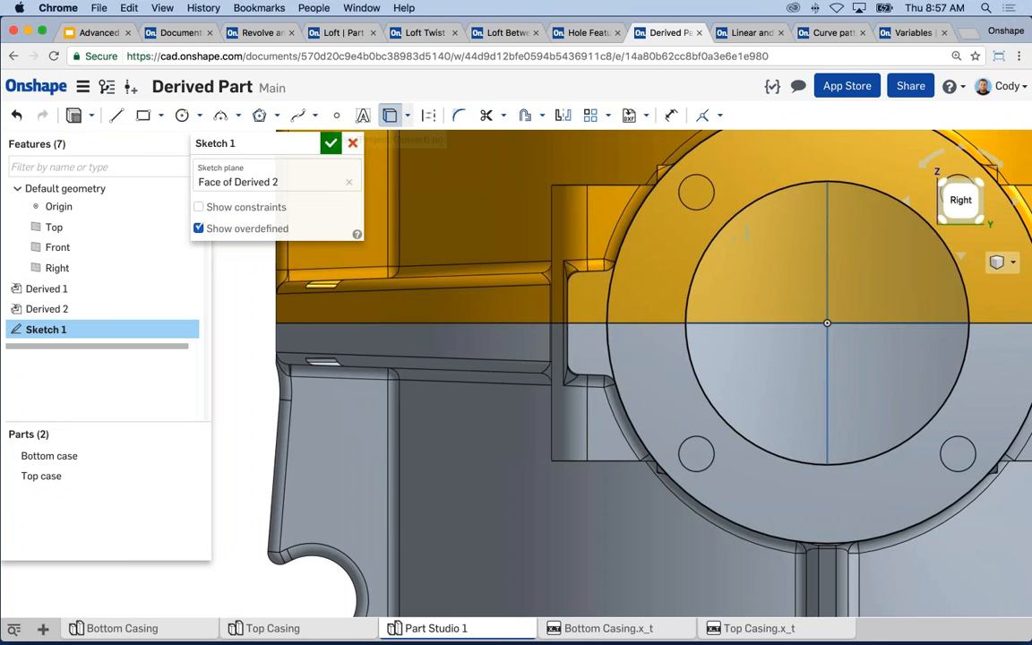
click(691, 180)
scroll(821, 198, down, 3)
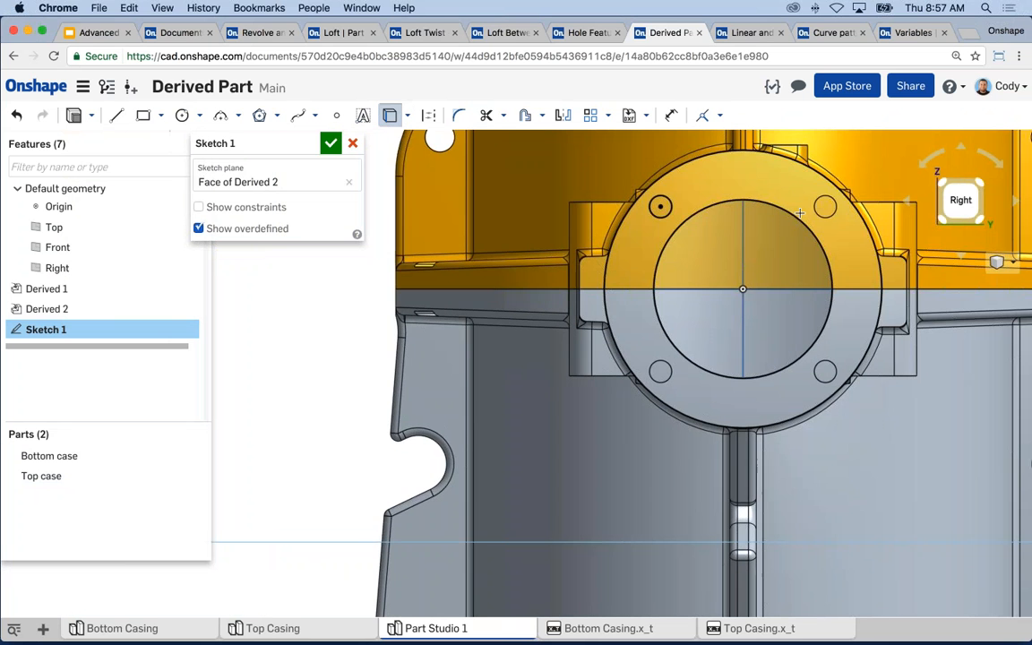
click(822, 198)
click(819, 365)
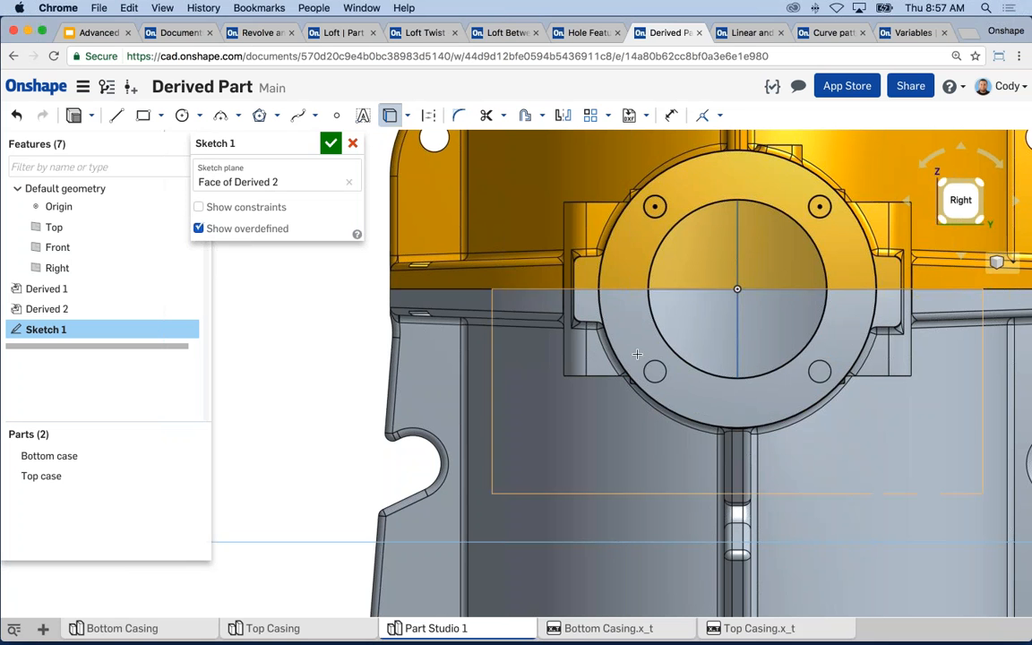
click(650, 362)
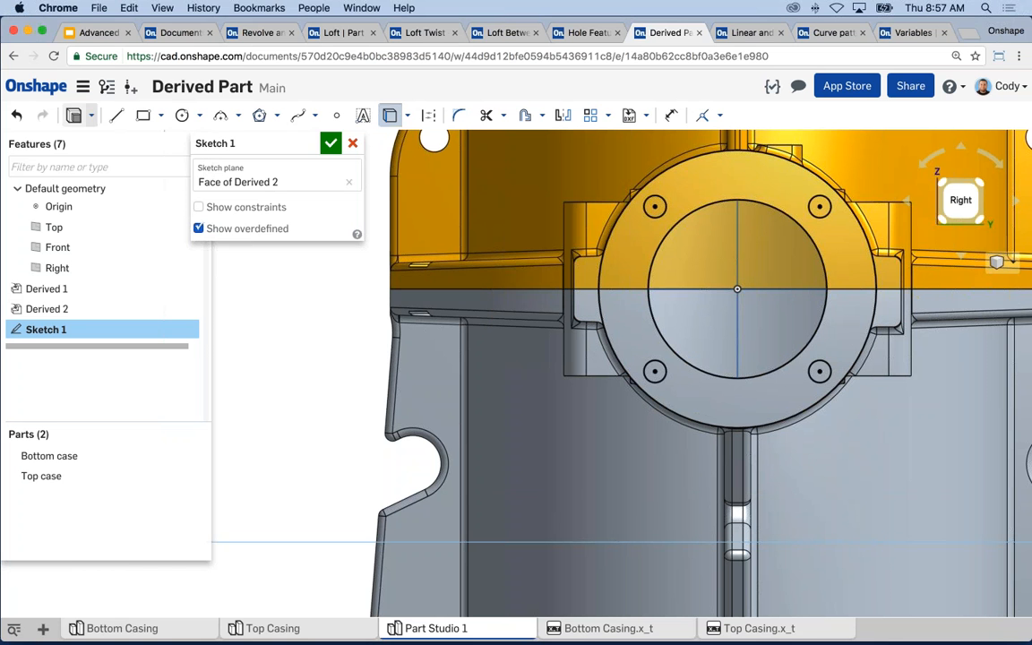
Extrude the flange sketch to a blind depth of 0.5 in as a new solid part
click(74, 116)
right_drag(447, 385, 635, 394)
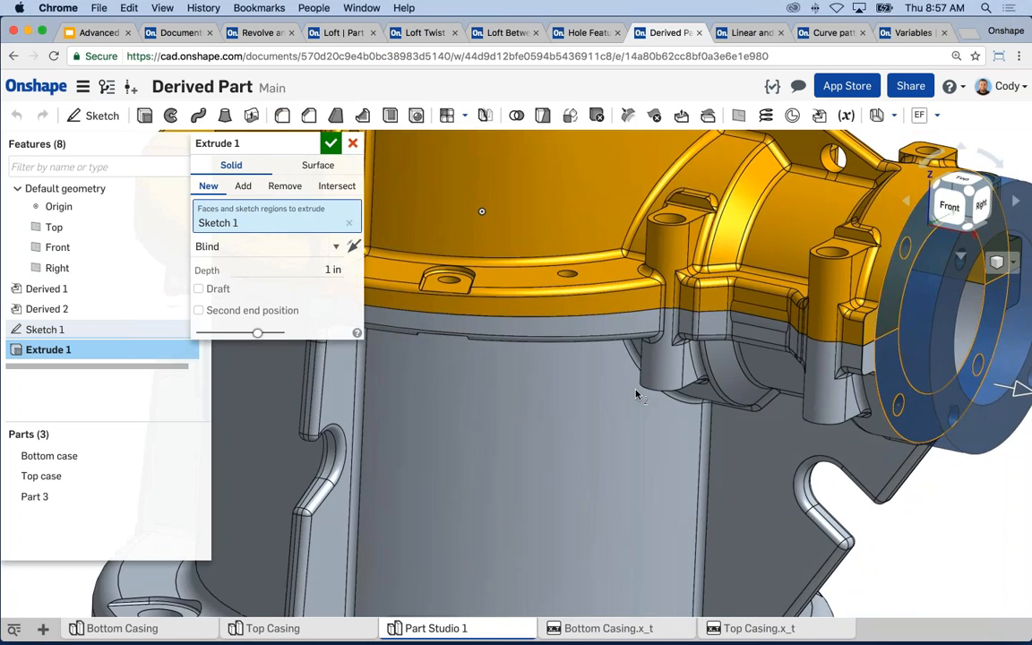
scroll(528, 353, down, 4)
click(326, 270)
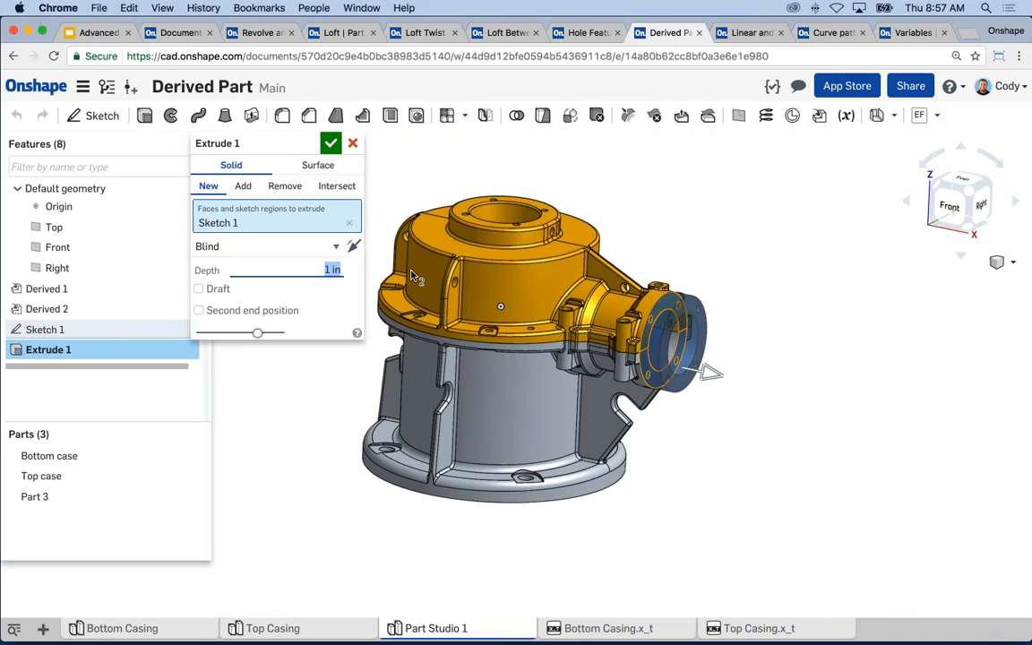
text(0.5)
key(Return)
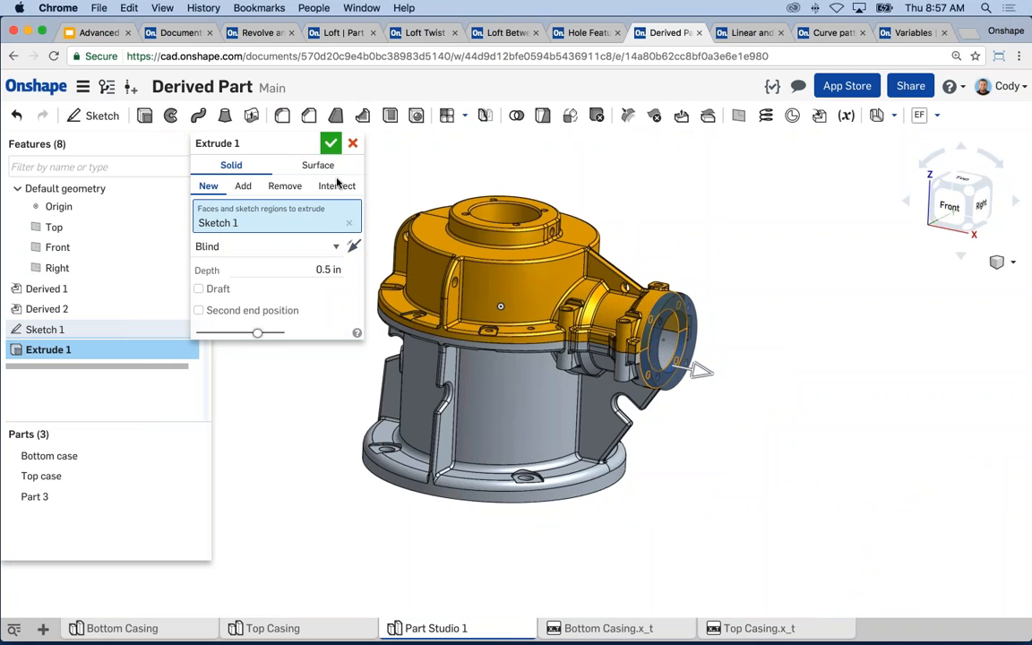
scroll(705, 301, up, 5)
scroll(706, 304, down, 2)
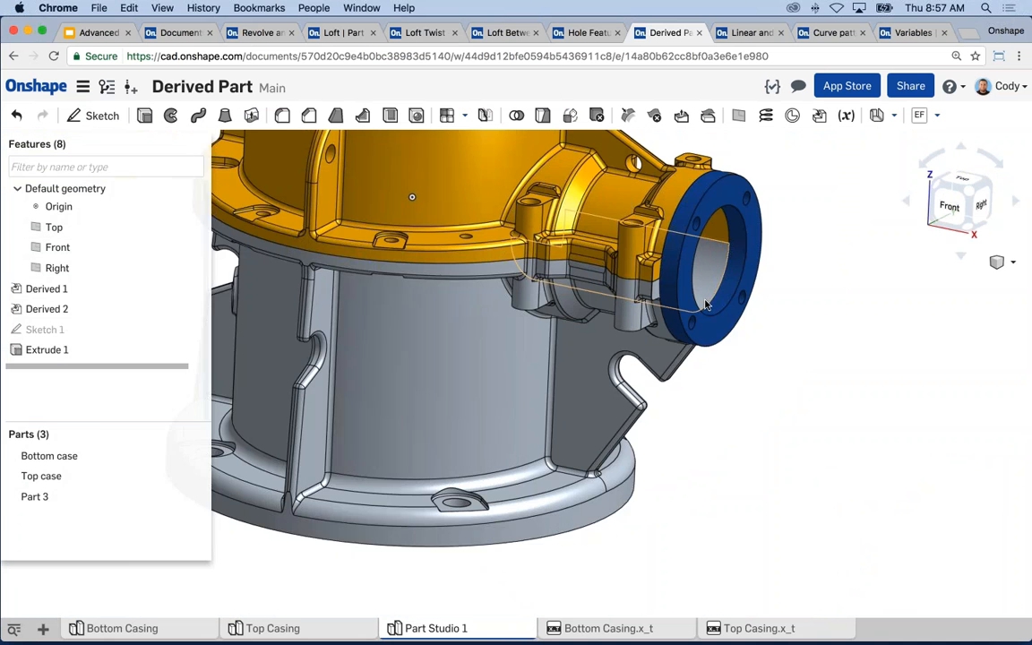
middle_drag(705, 301, 700, 327)
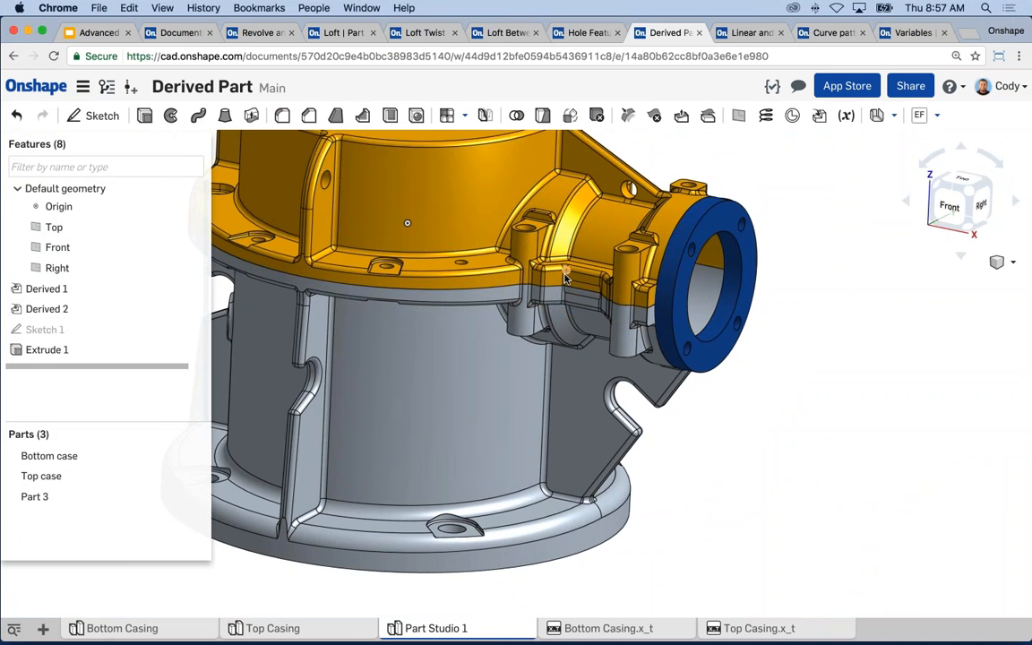
double_click(54, 289)
scroll(781, 433, down, 3)
middle_drag(781, 433, 772, 444)
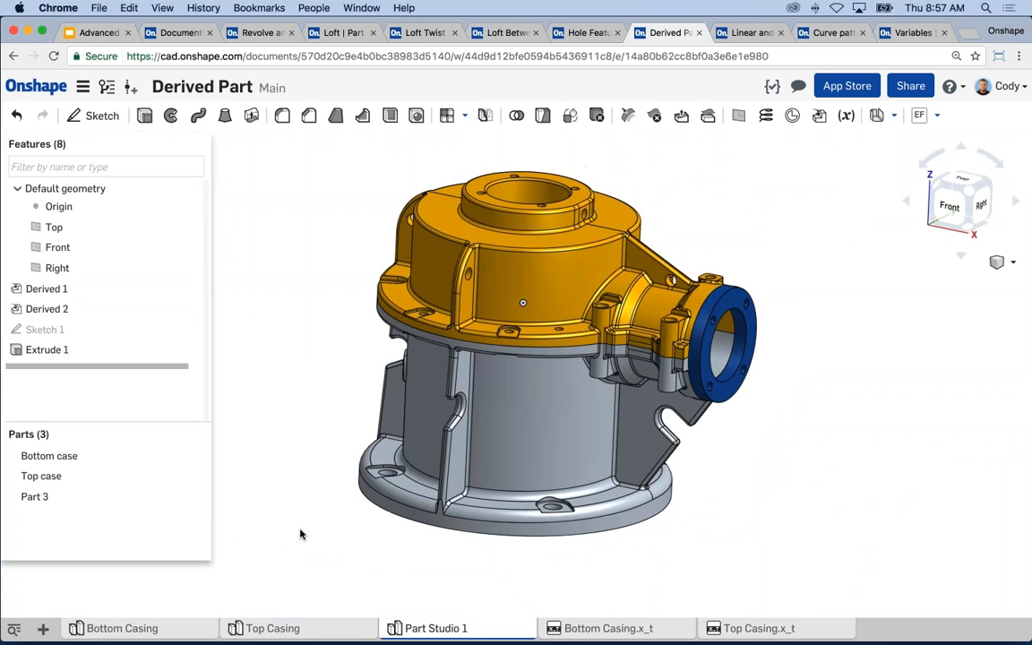
In the Top Casing part studio, offset the outlet's half-round bore face by 0.75 in with Move face
click(262, 631)
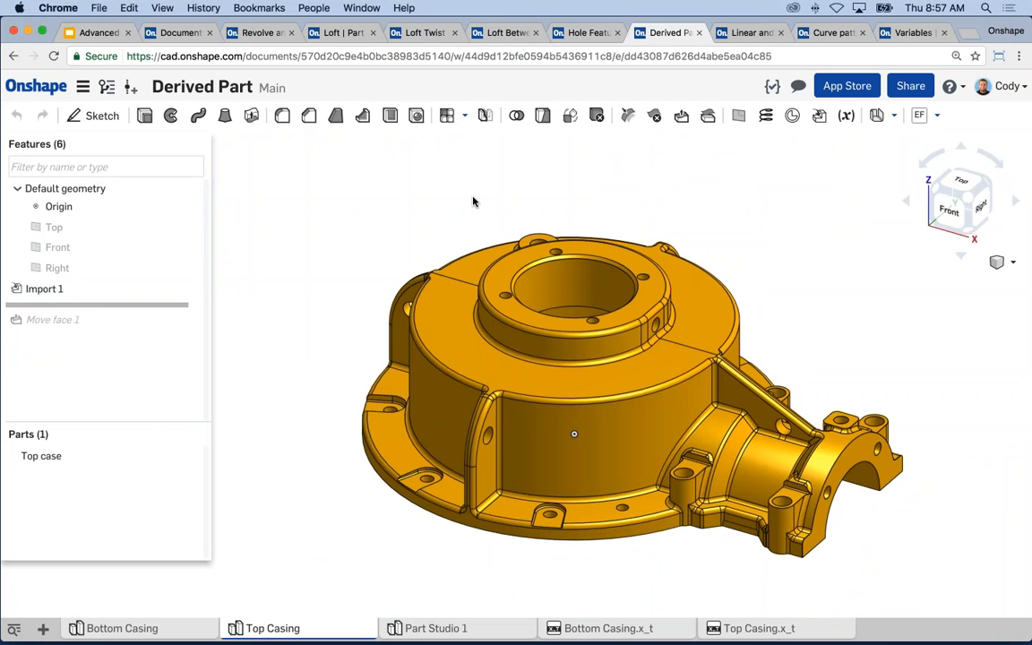
right_drag(511, 201, 727, 227)
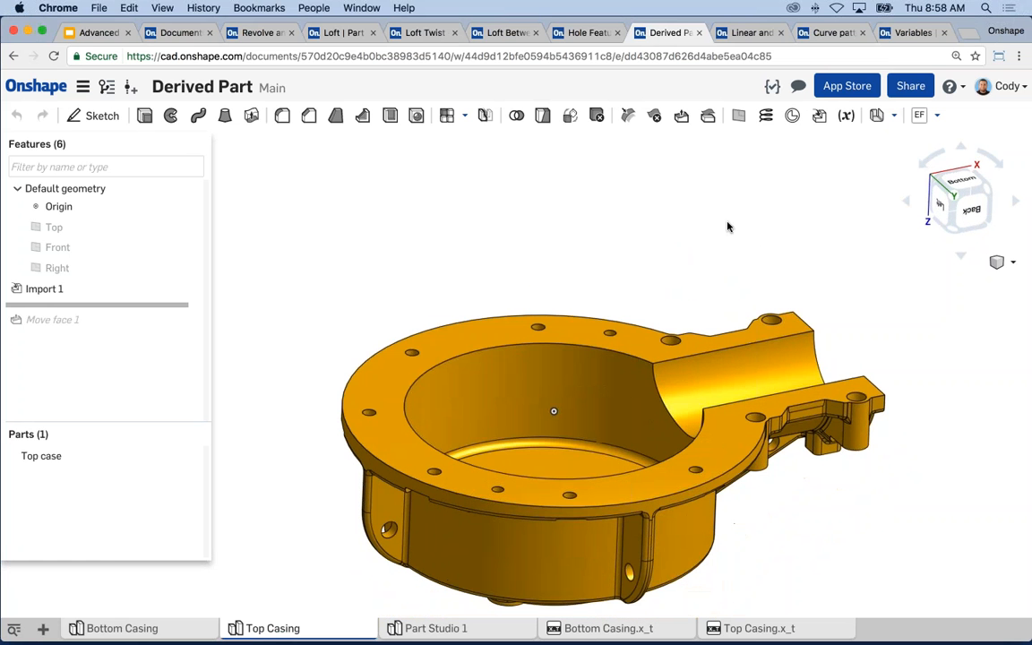
click(627, 114)
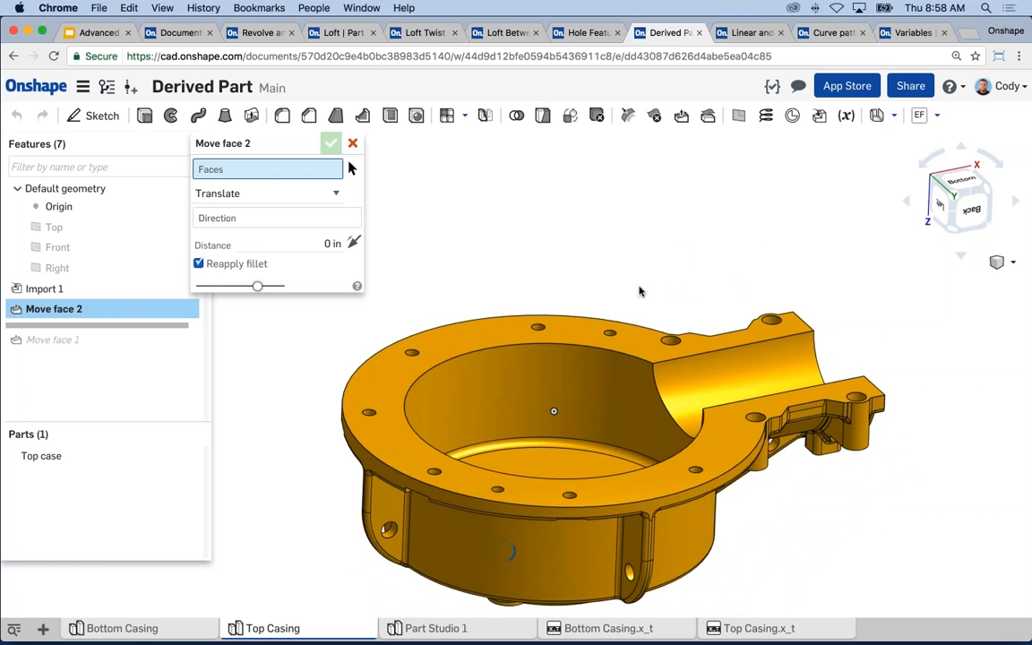
click(699, 358)
click(253, 207)
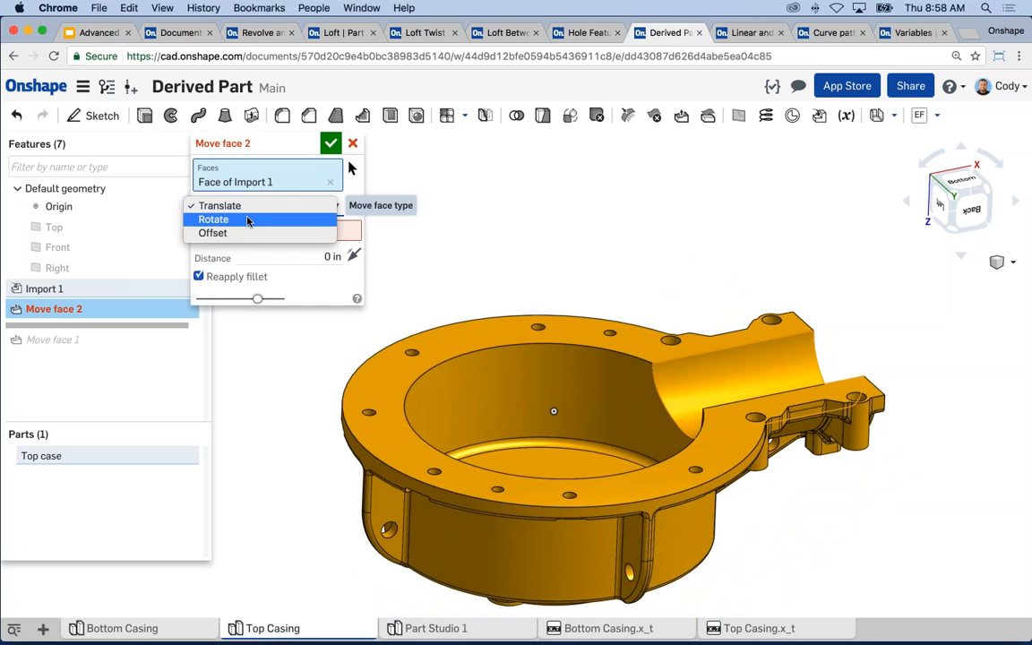
click(212, 233)
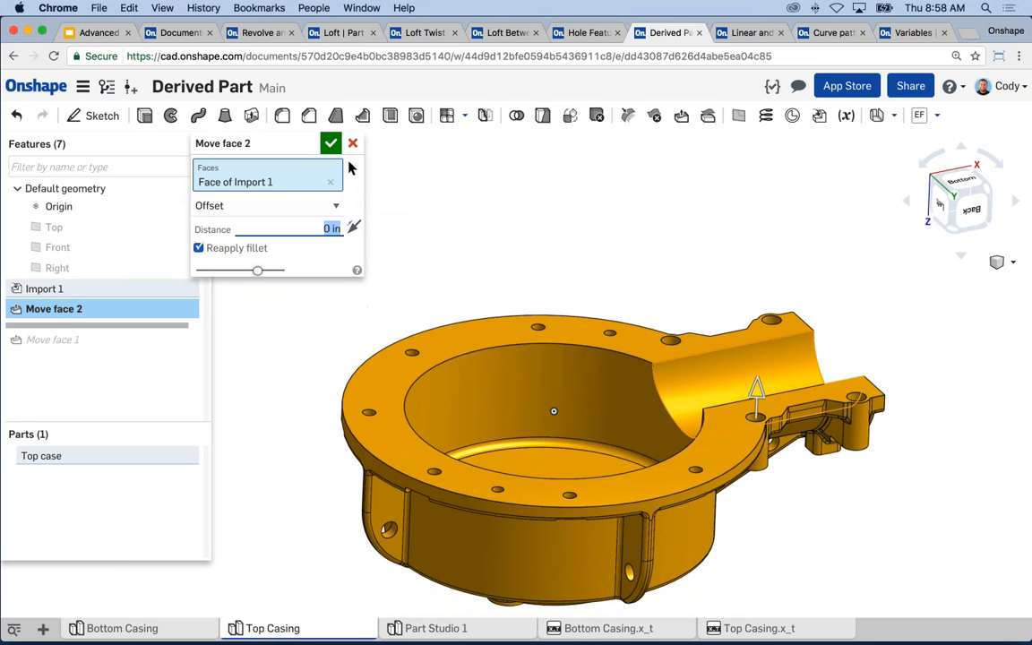
text(.25)
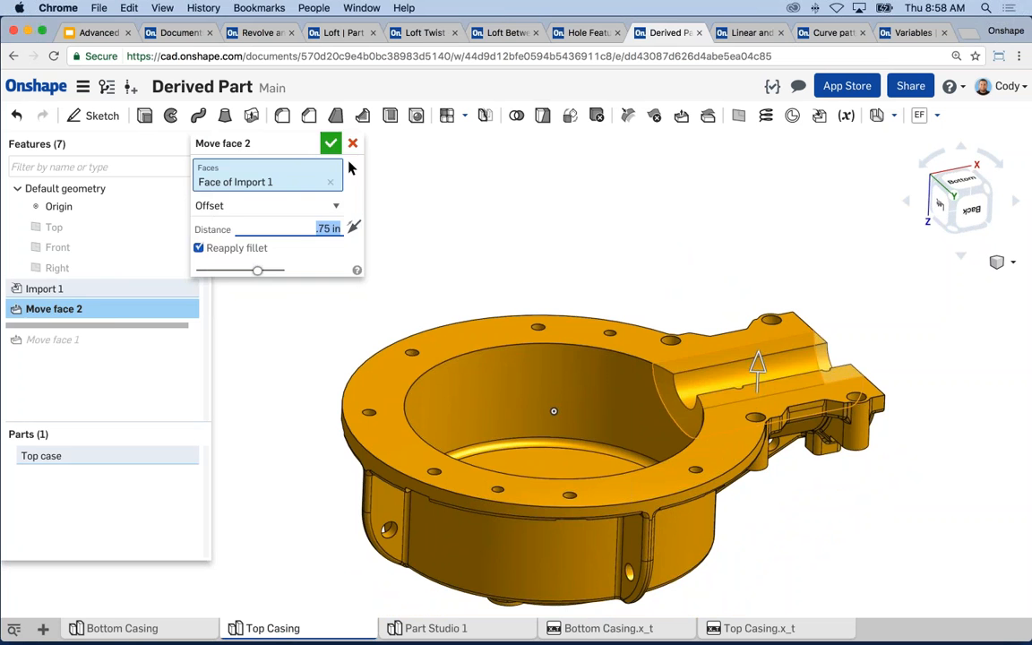
key(Return)
right_drag(537, 278, 629, 433)
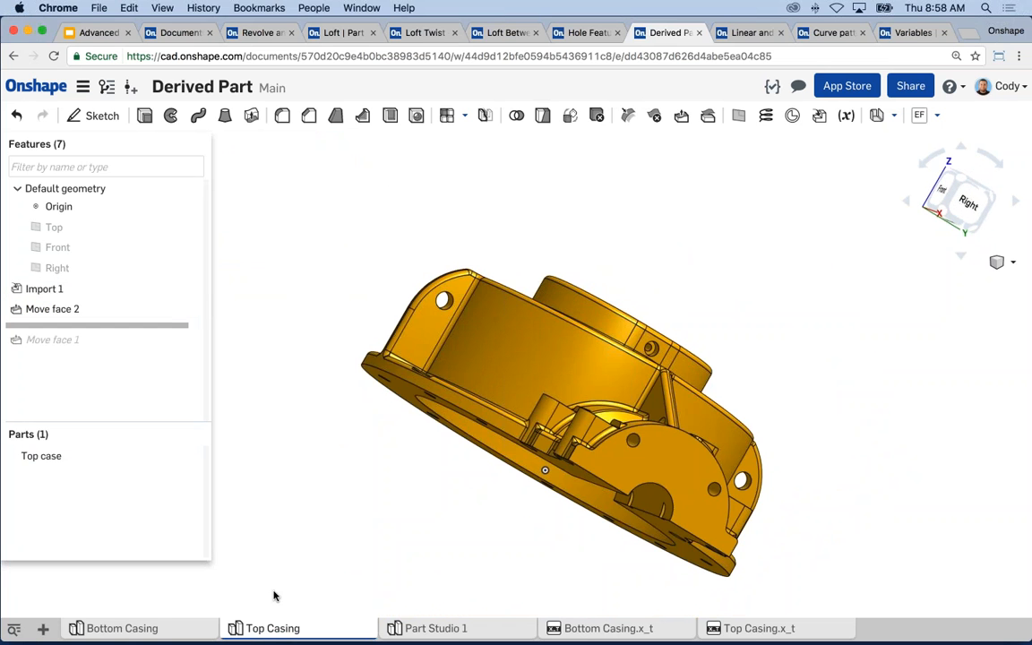
In the Bottom Casing part studio, roll the feature list forward to include Move face 1
click(122, 628)
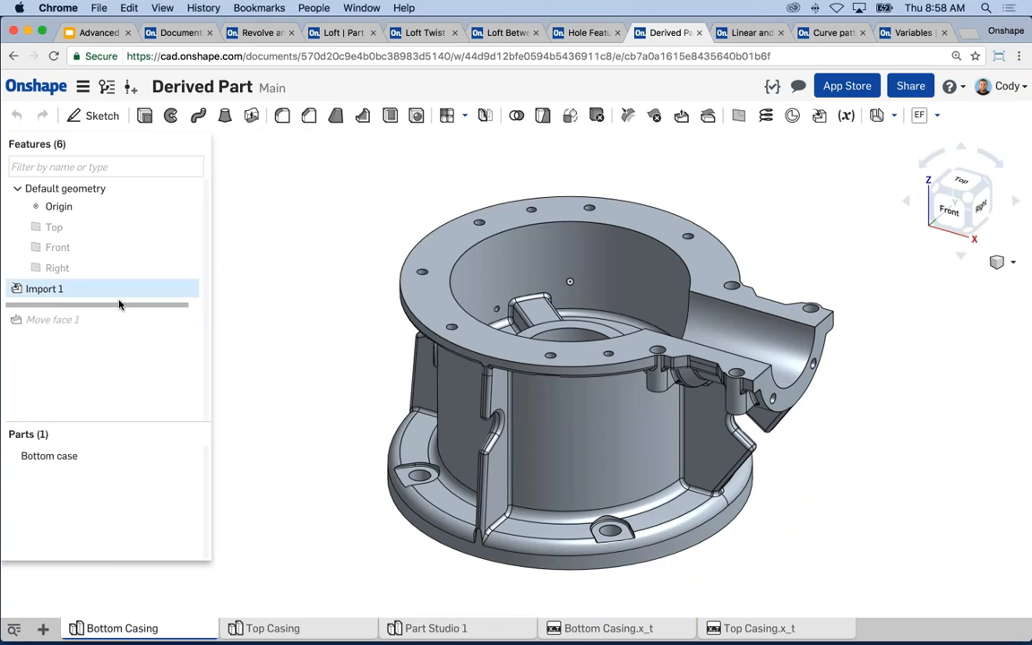
drag(119, 305, 122, 324)
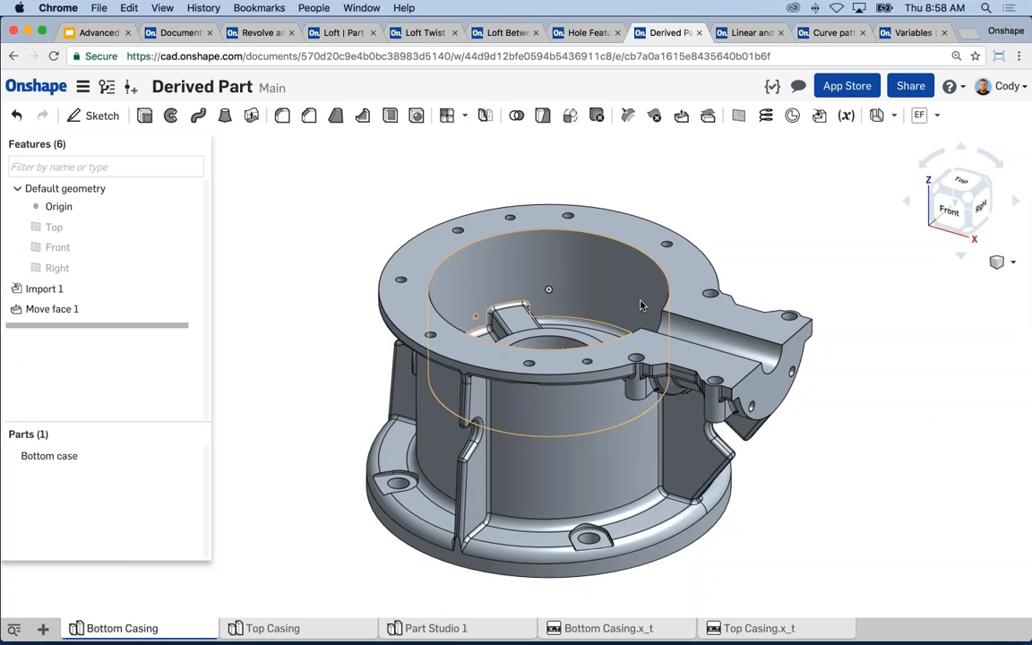
scroll(759, 375, up, 5)
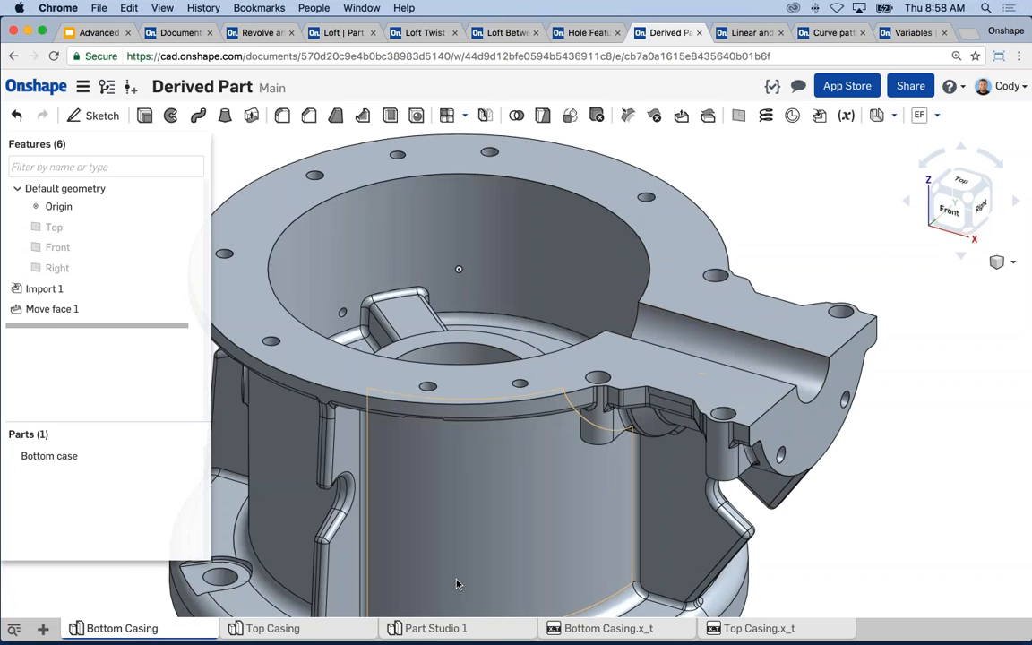
Return to Part Studio 1 and inspect the flange cover against the modified casings
click(462, 627)
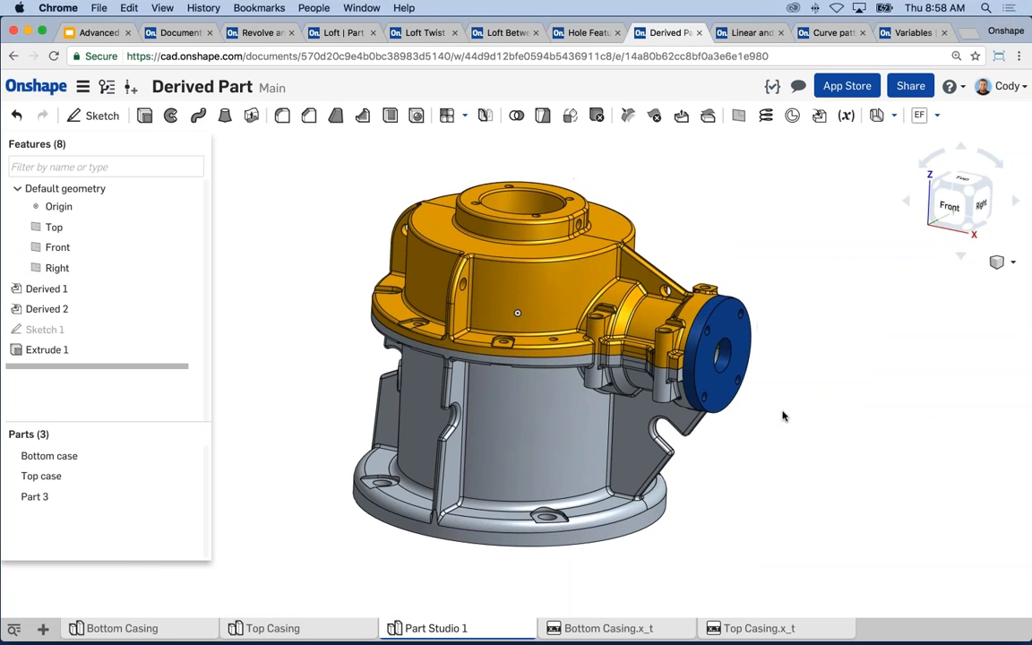
right_drag(783, 415, 777, 419)
scroll(735, 403, up, 2)
middle_drag(735, 403, 743, 448)
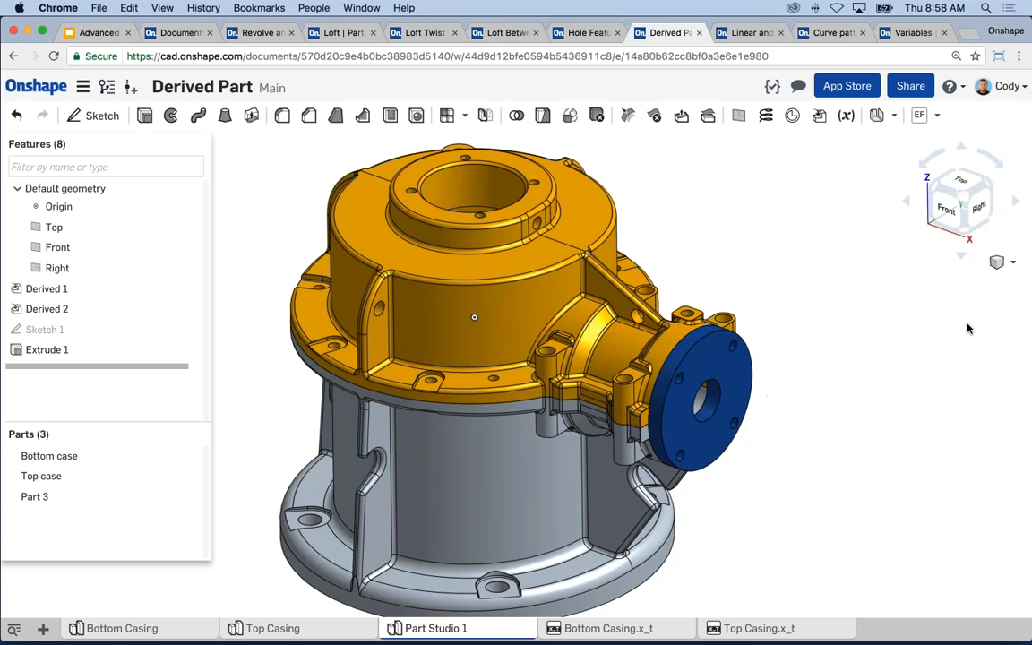
Switch to the Linear and Circular Feature Patterns document and reload its timed-out session
click(744, 34)
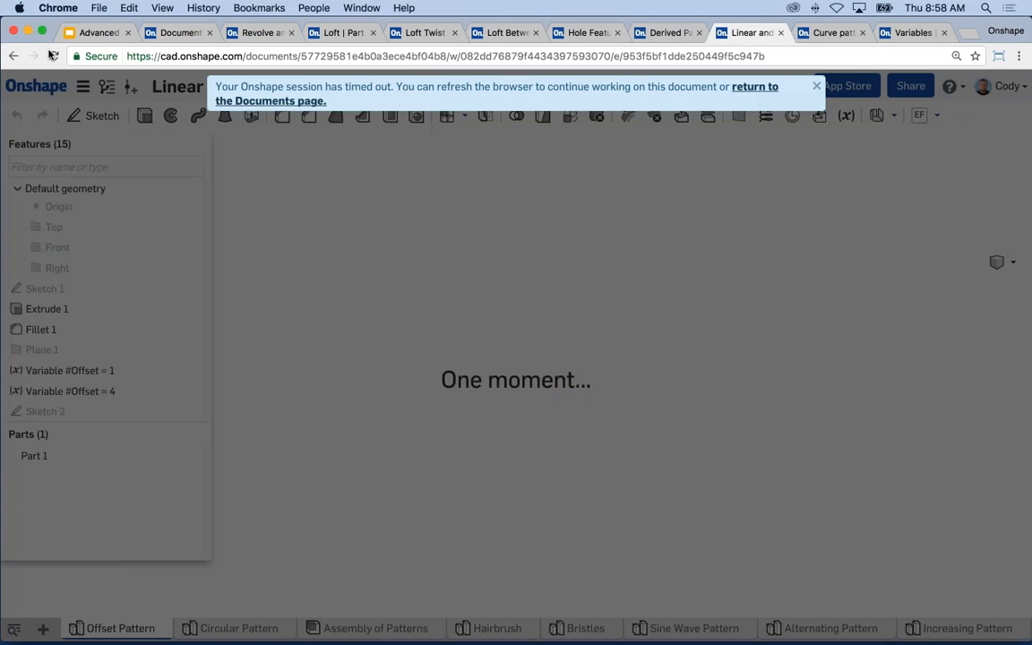
click(51, 56)
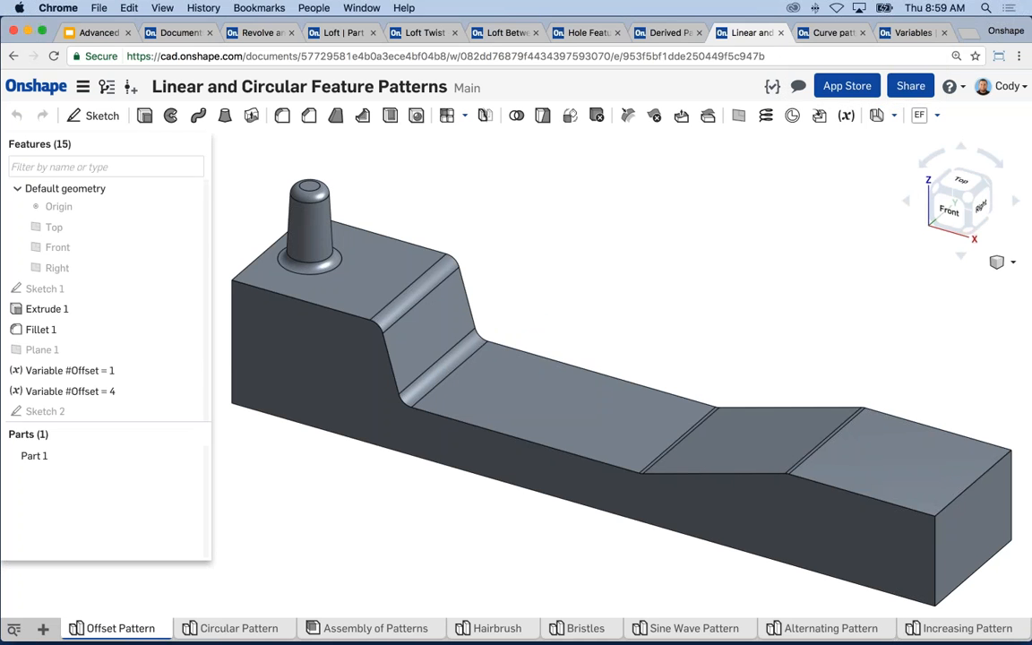
Start a linear feature pattern in the Offset Pattern part studio with the pin's Extrude 2 and Fillet 2 as the features
click(447, 116)
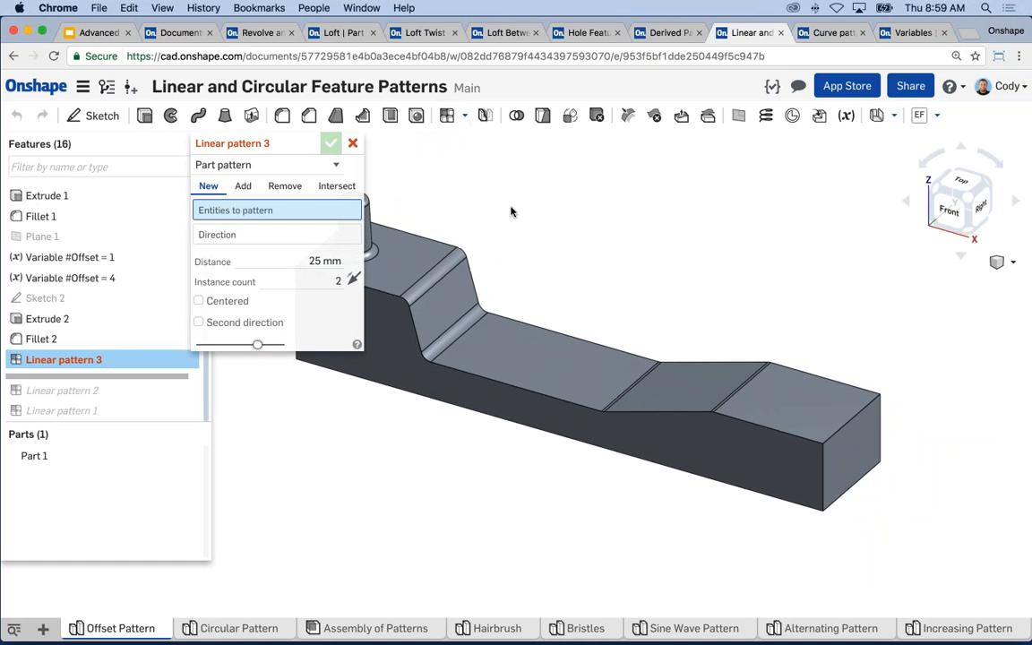
click(236, 164)
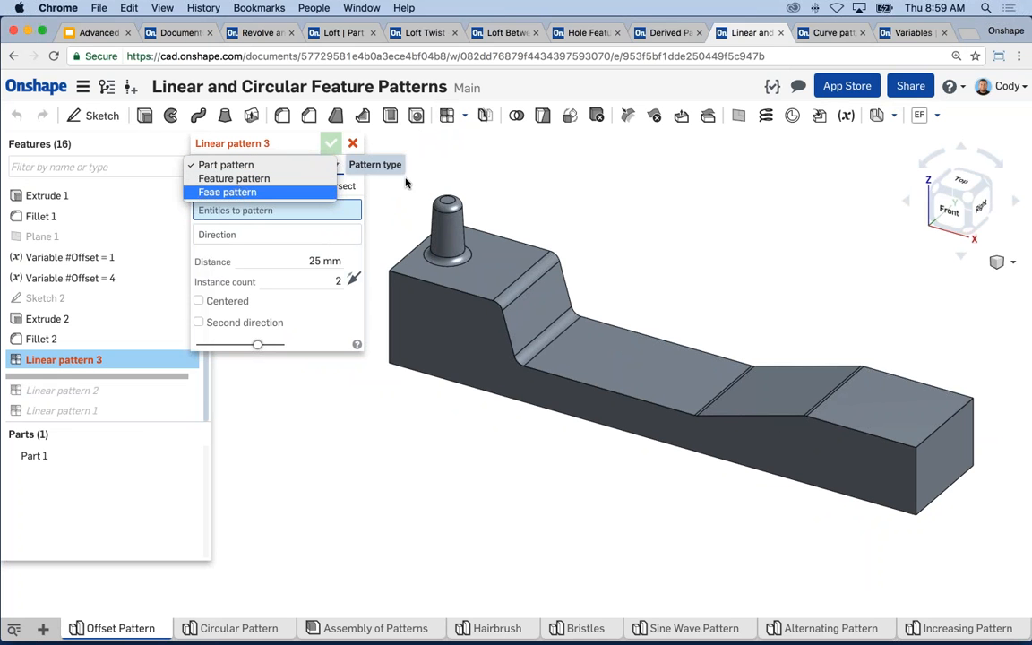
click(472, 233)
scroll(451, 233, up, 3)
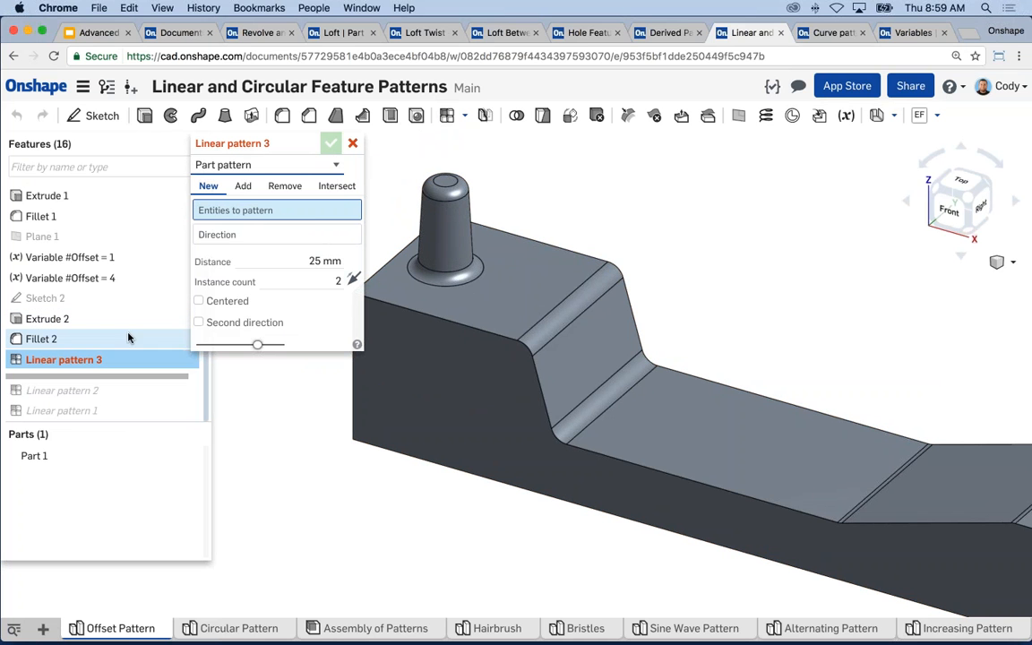
middle_drag(395, 188, 410, 199)
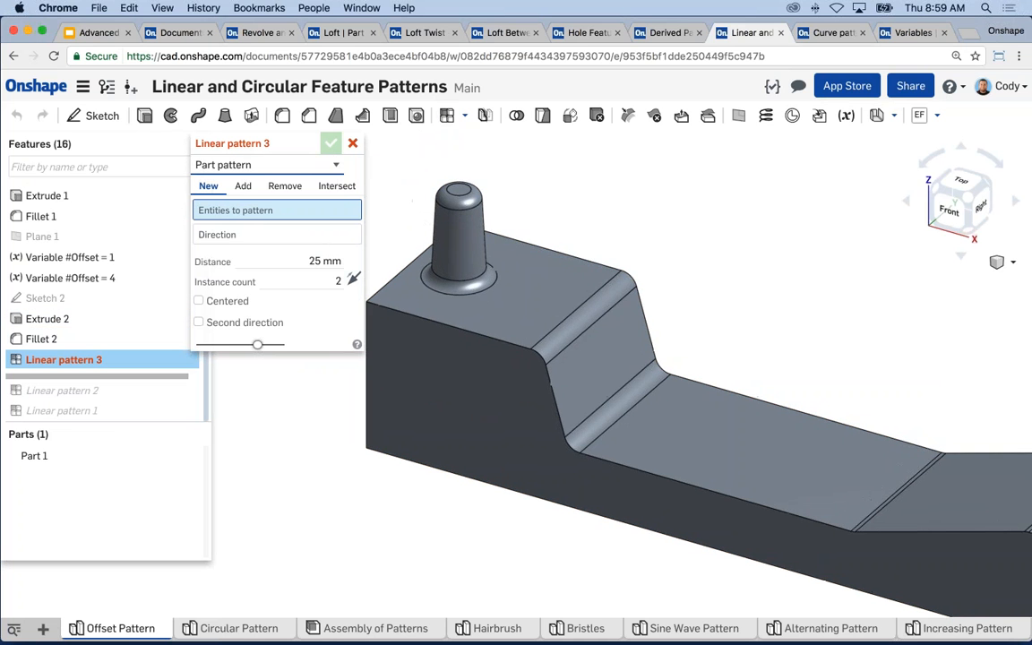
click(244, 167)
click(215, 176)
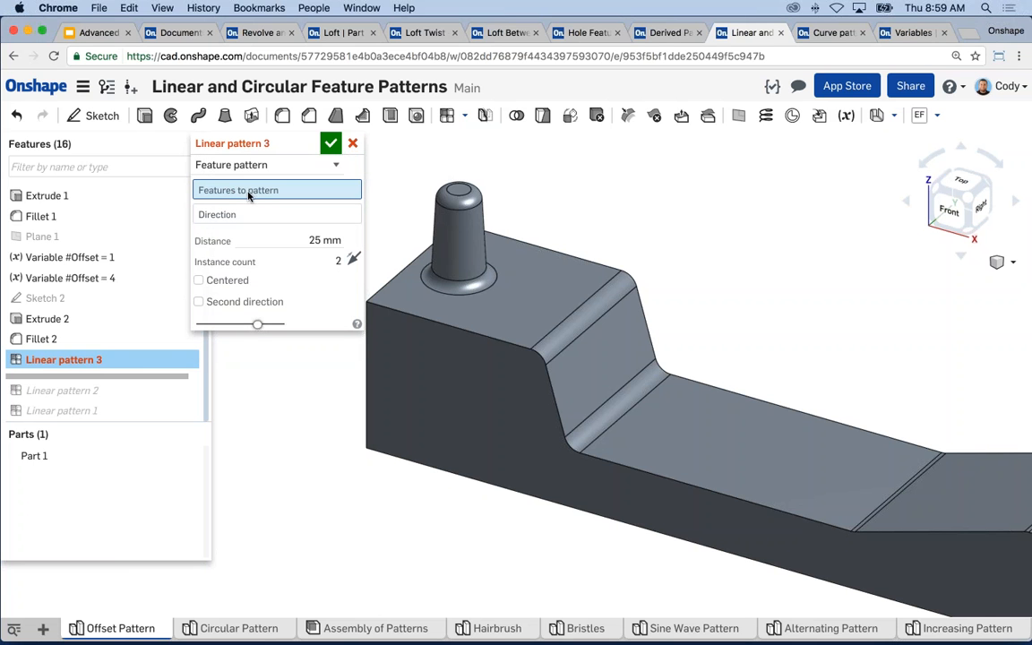
click(39, 320)
click(42, 340)
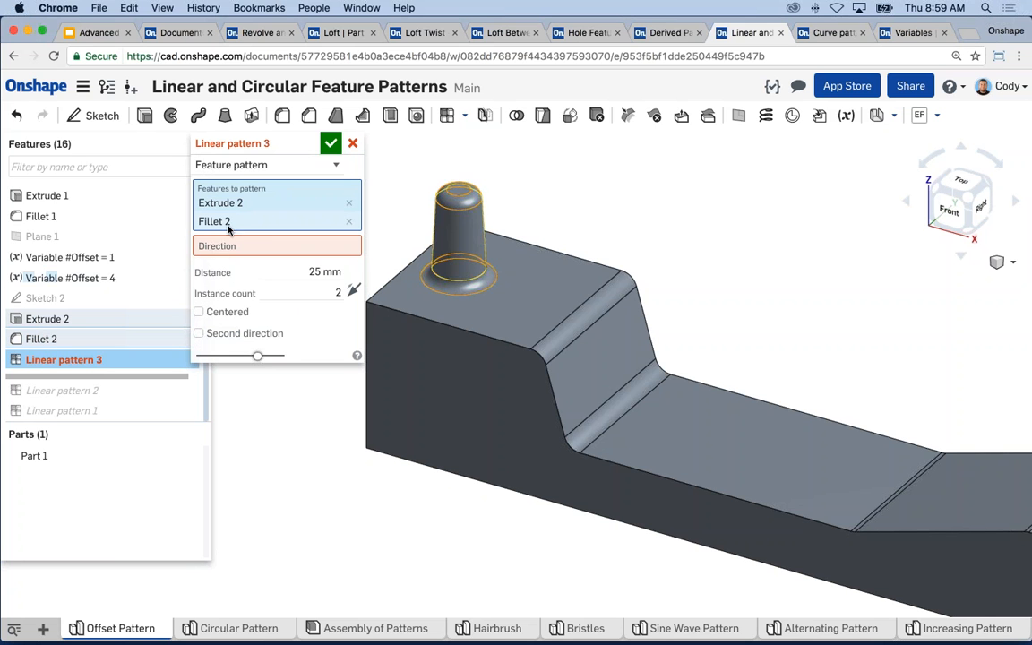
Set the pattern direction to the block's long lower front edge and reverse it so the copies run along the block
click(356, 245)
middle_drag(451, 497, 472, 452)
scroll(454, 389, down, 3)
click(493, 437)
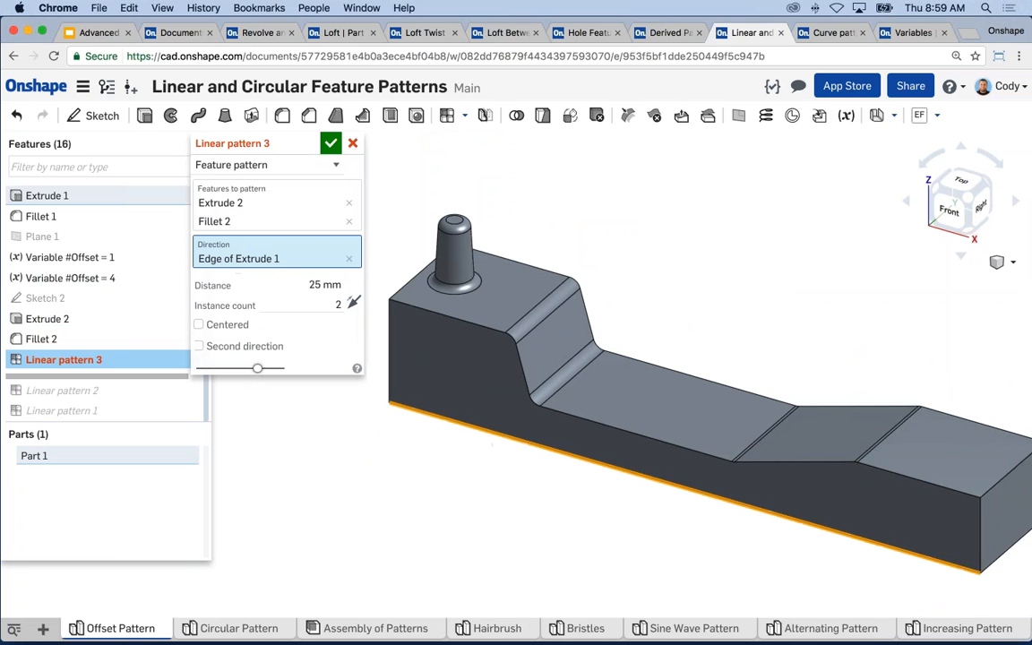
click(354, 304)
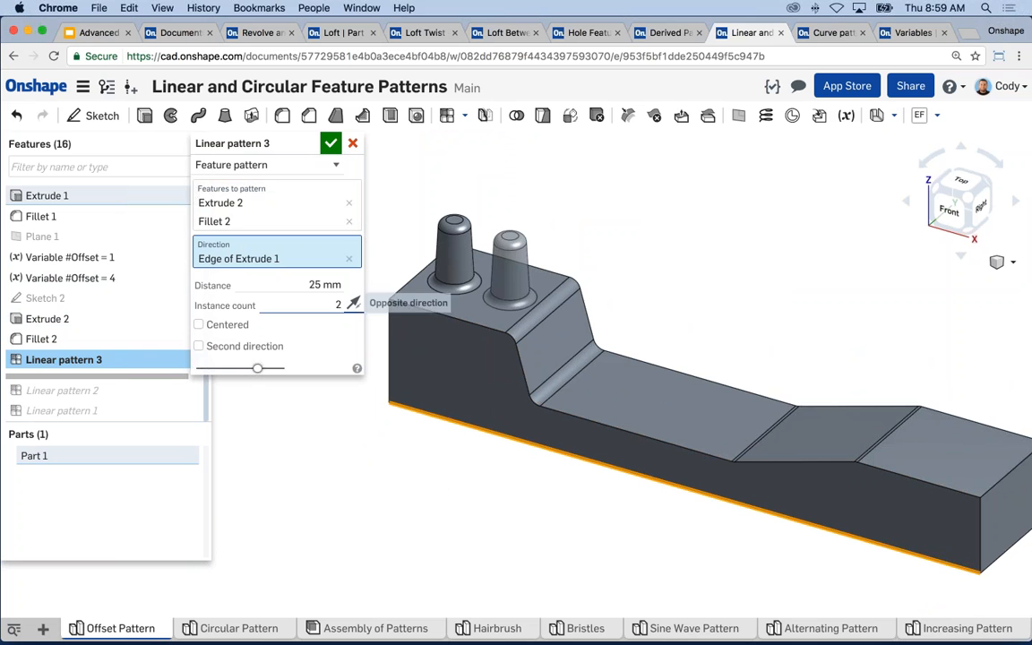
Set the linear pattern's instance count to 10, keeping the 25 mm distance, and accept the feature
click(337, 305)
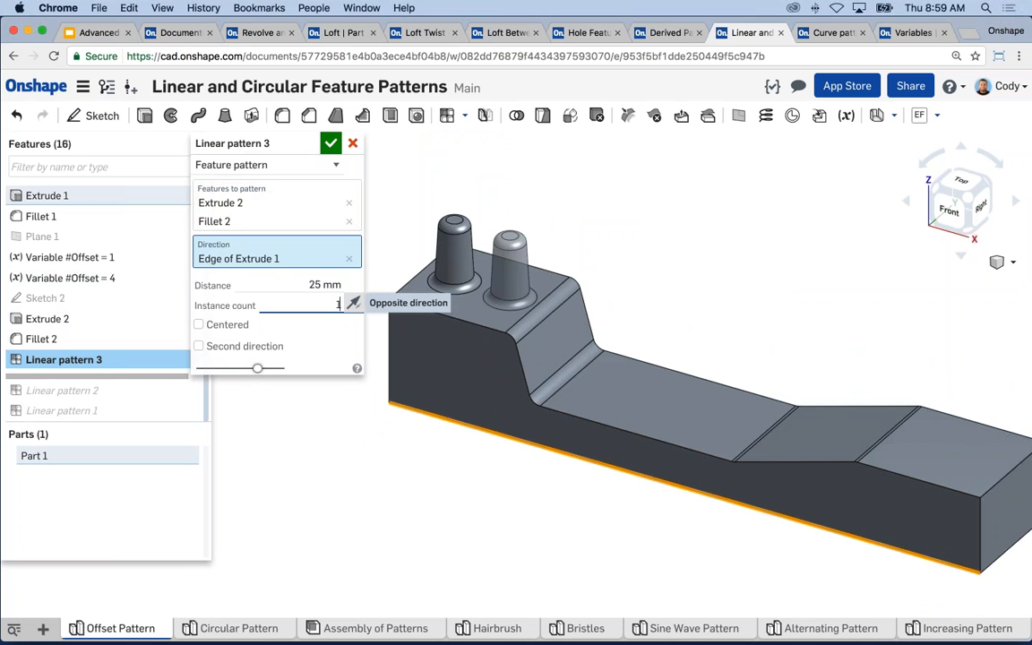
key(Return)
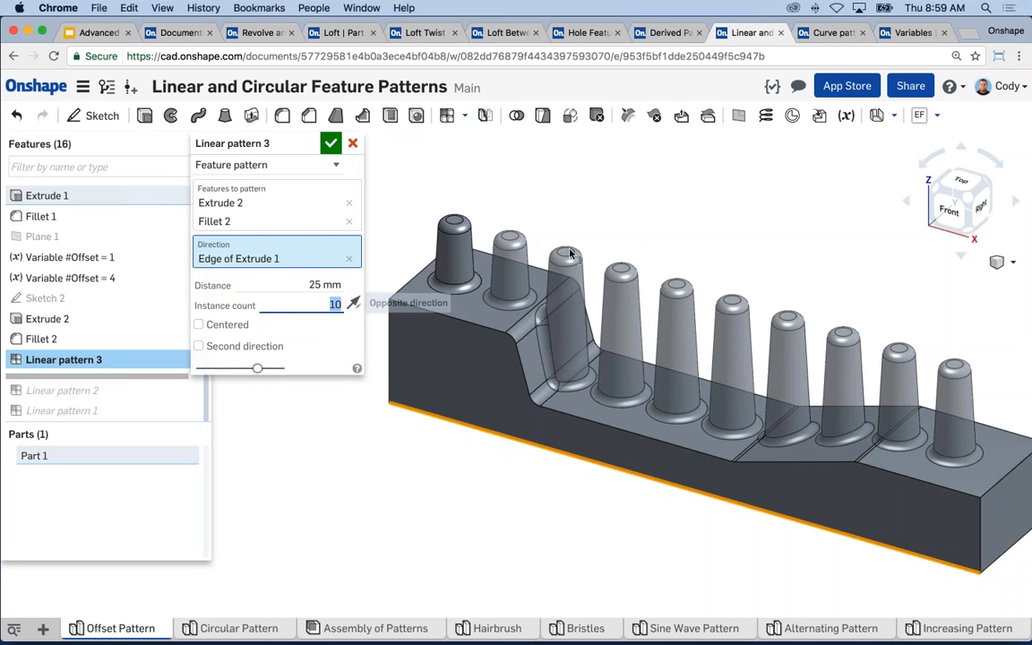
scroll(606, 232, down, 2)
middle_drag(654, 234, 640, 247)
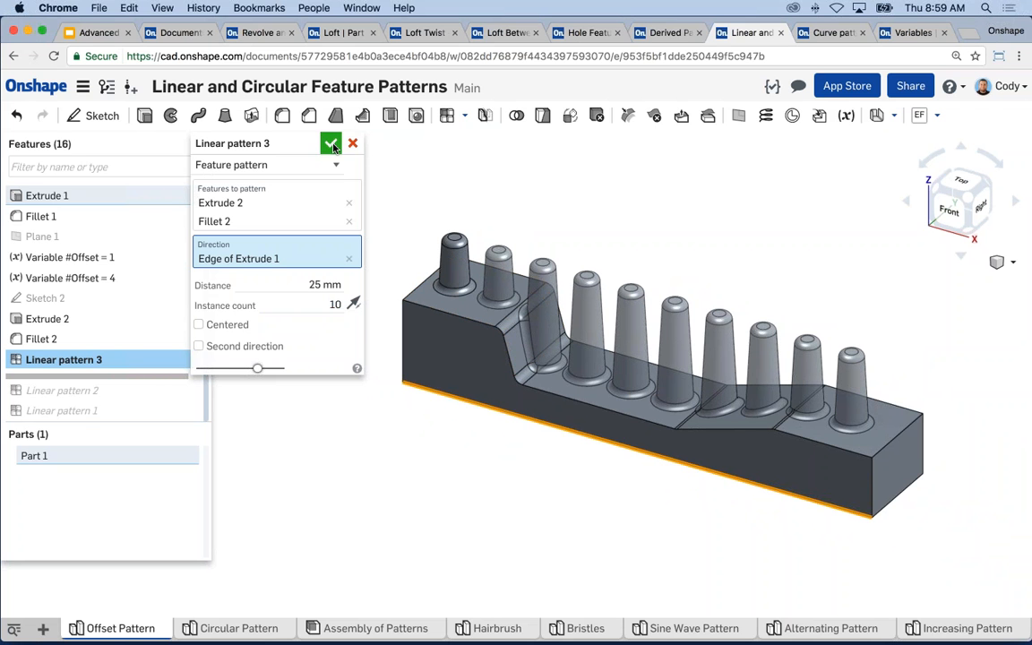
click(332, 145)
scroll(540, 309, up, 3)
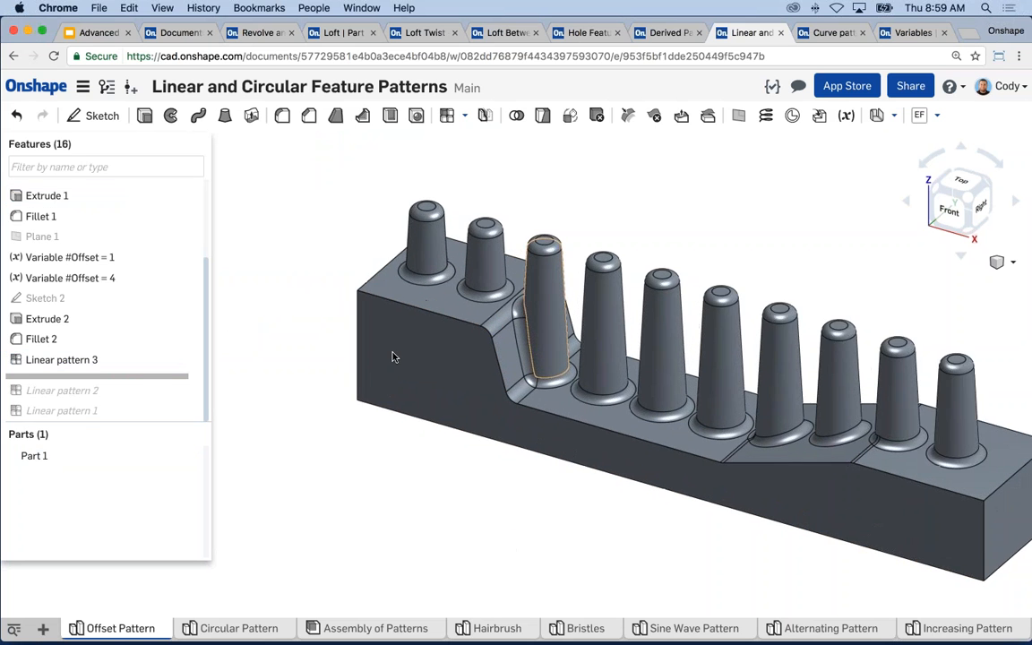
Review the end condition and draft settings of the pin's Extrude 2, leaving them as they are
right_click(50, 319)
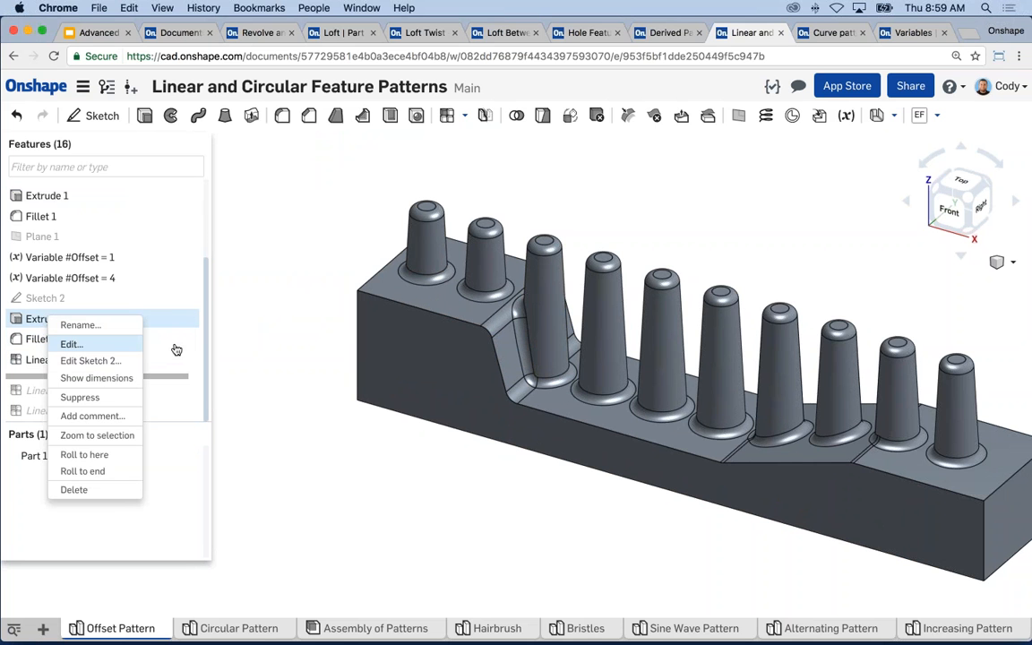
click(80, 344)
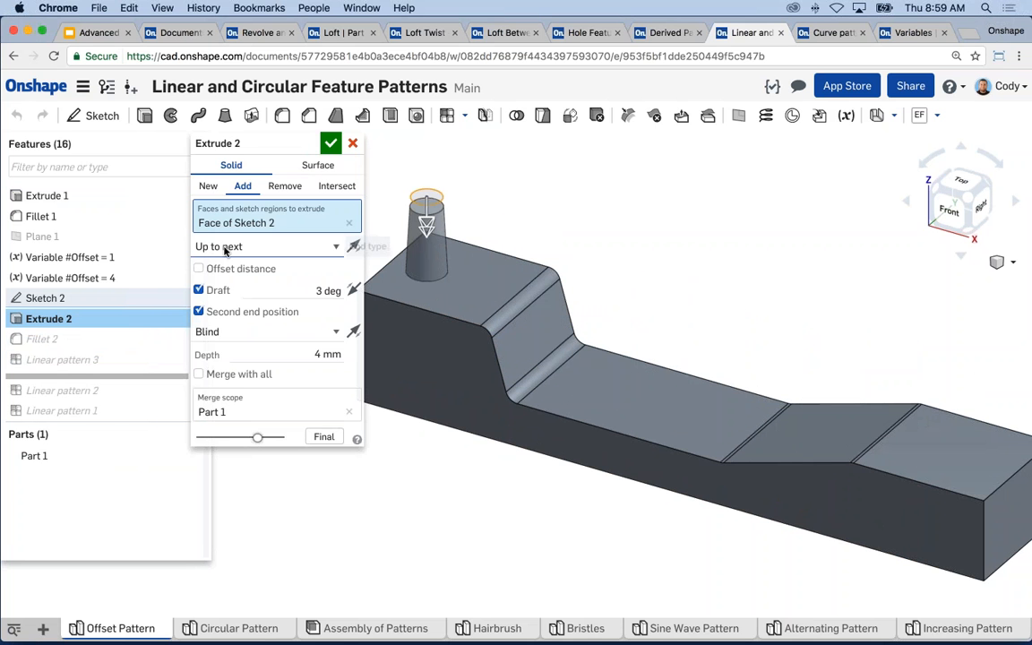
click(331, 144)
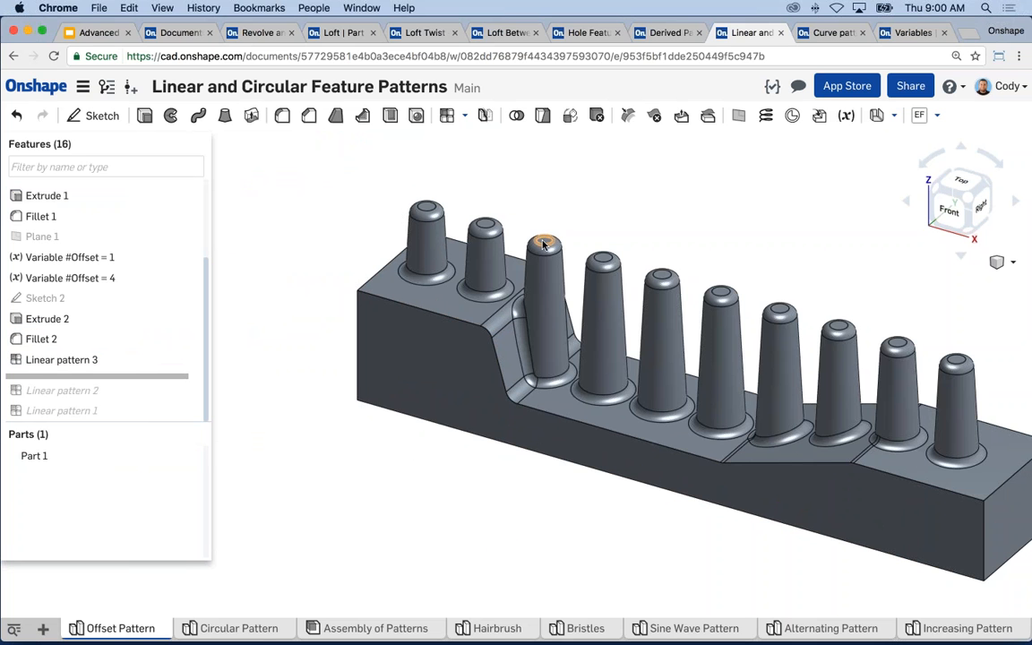
Inspect how the patterned pins and their base fillets meet the stepped and sloped faces of the block
scroll(542, 240, up, 3)
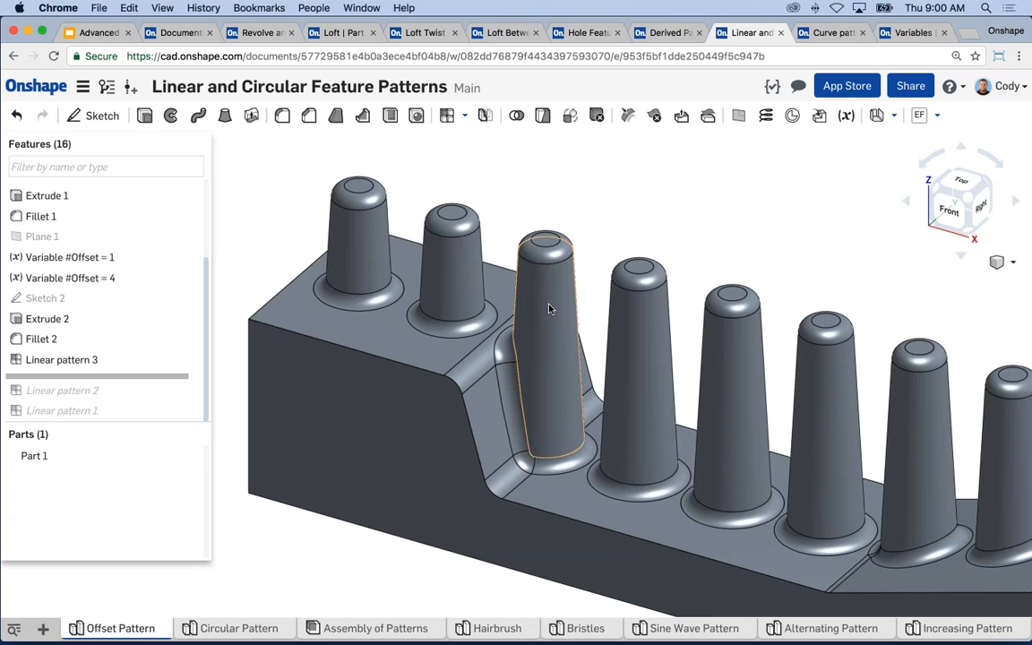
middle_drag(692, 470, 641, 442)
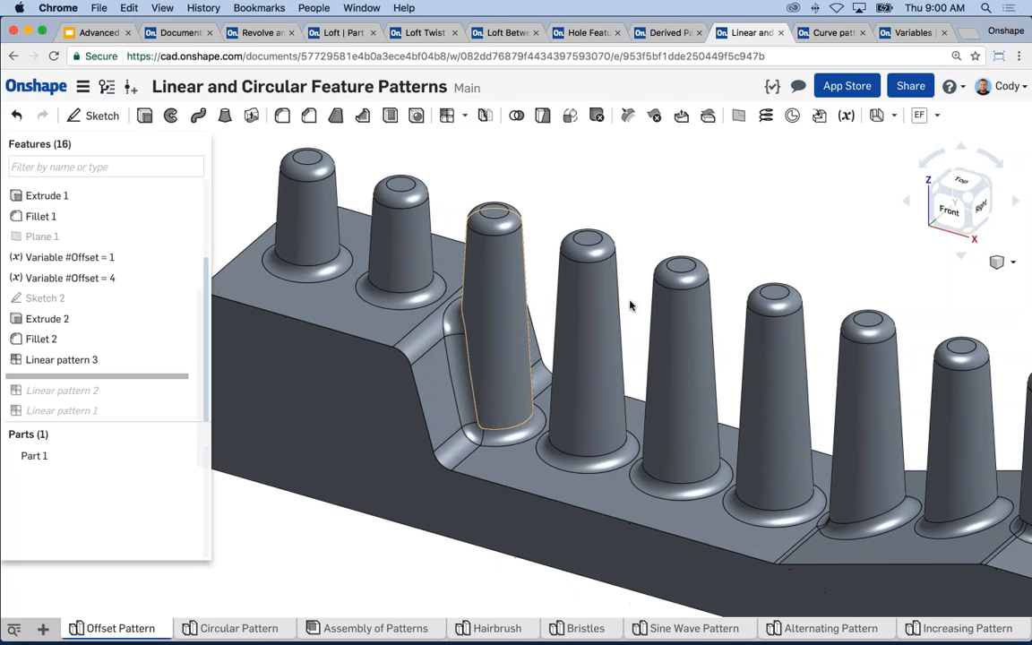
scroll(553, 338, down, 2)
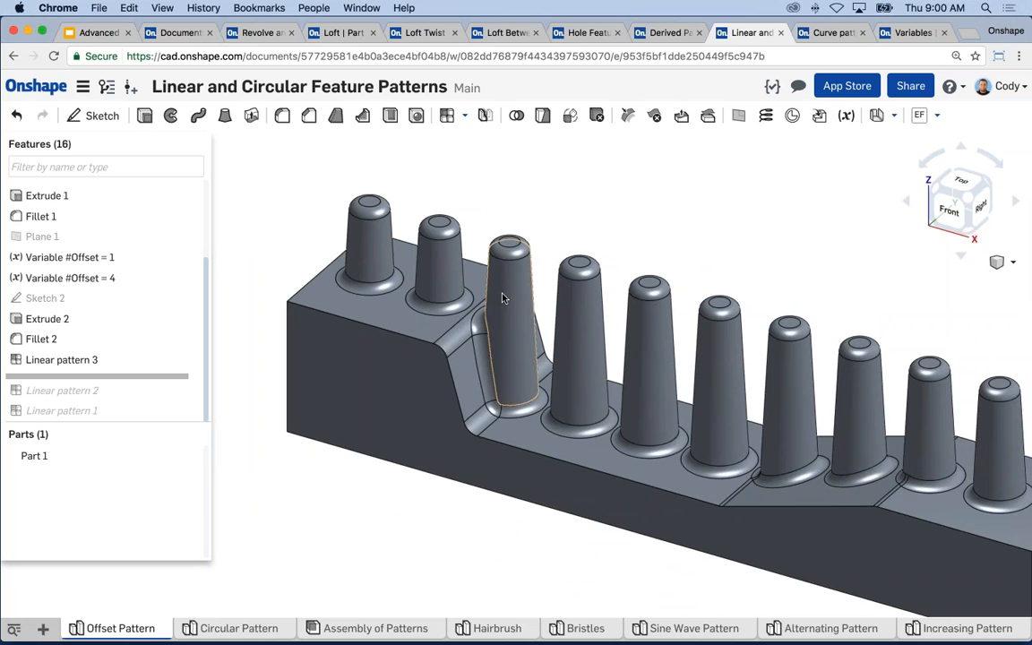
scroll(503, 299, up, 3)
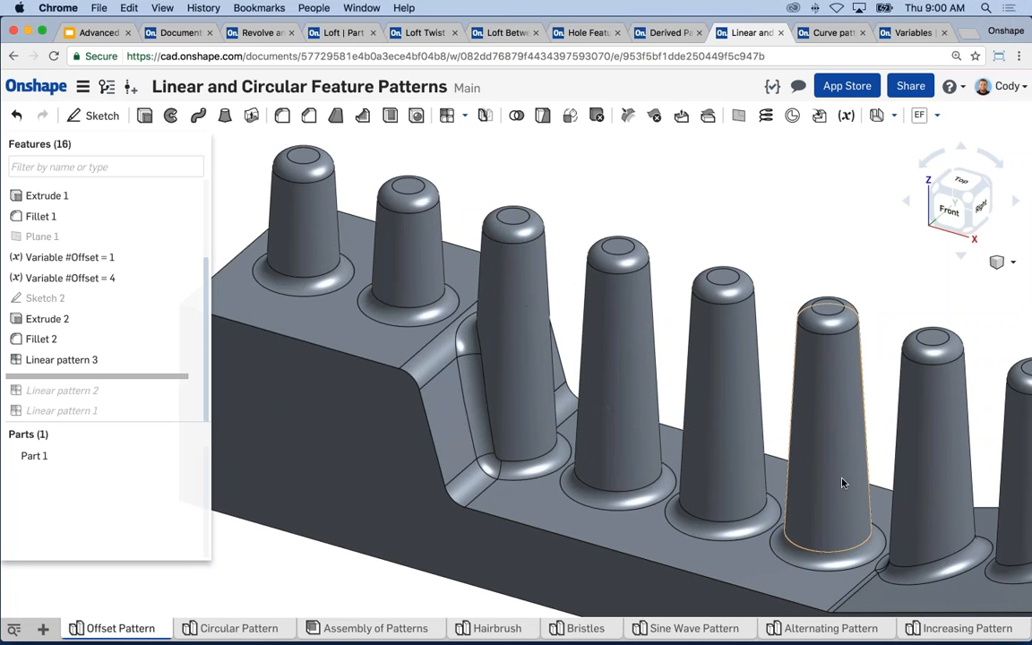
scroll(842, 484, down, 3)
scroll(816, 435, down, 2)
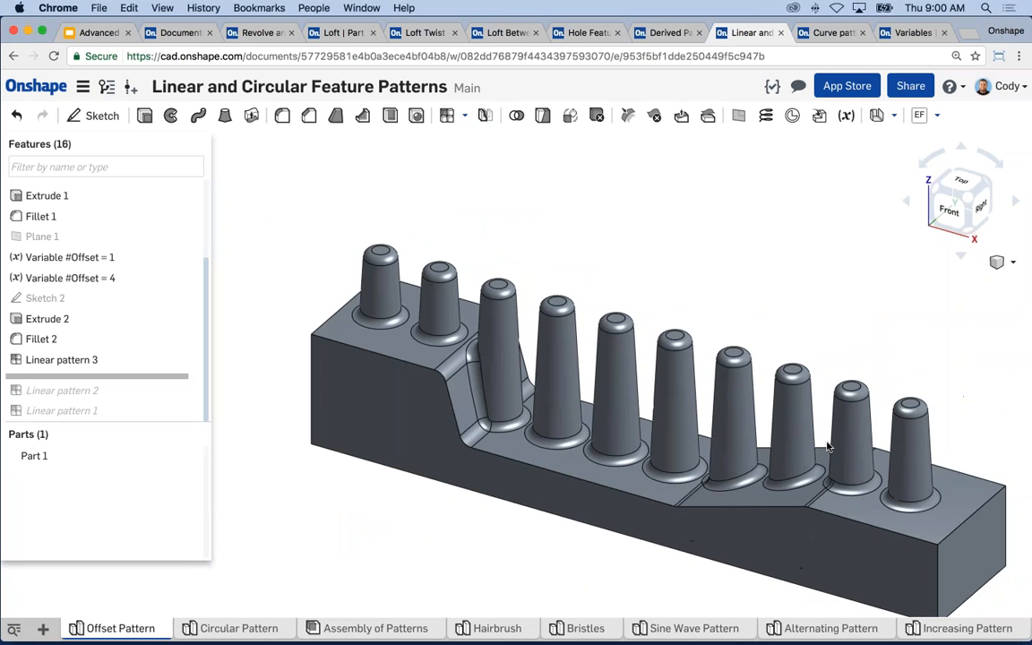
scroll(459, 357, down, 1)
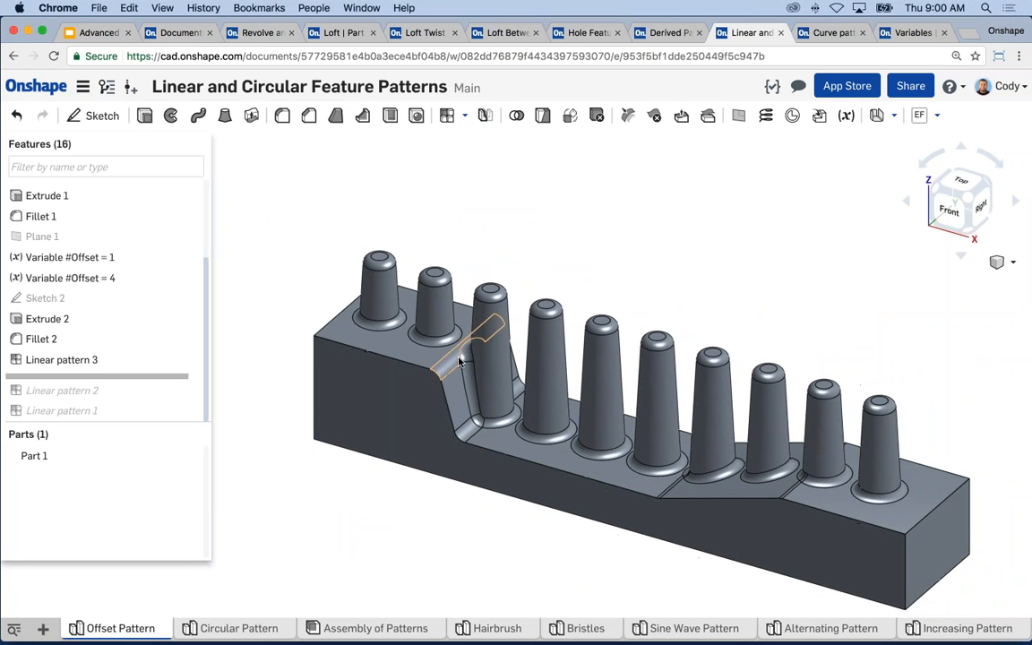
middle_drag(582, 385, 560, 363)
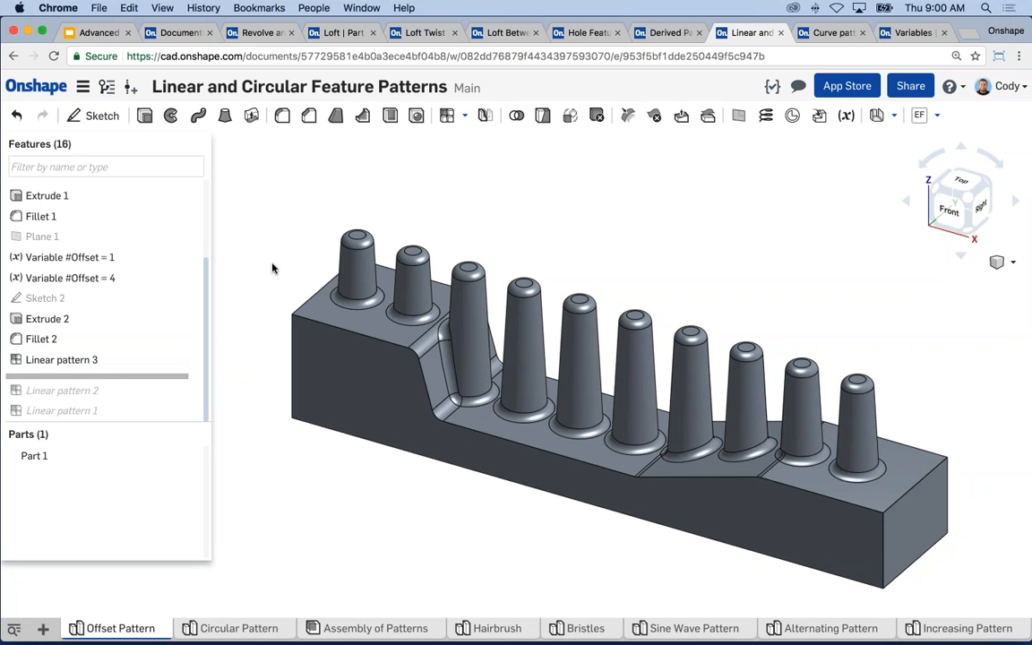
In the Circular Pattern part studio, start a circular feature pattern with the slot's Extrude 2 and Fillet 1 as the features
click(204, 627)
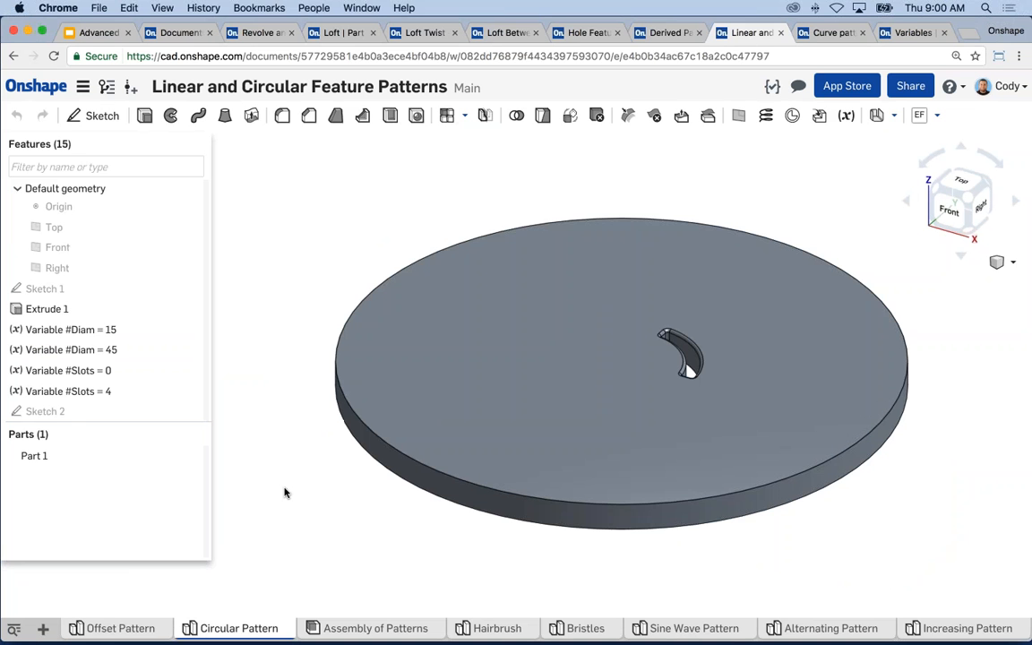
middle_drag(347, 265, 341, 224)
right_drag(341, 224, 342, 209)
scroll(342, 205, down, 1)
middle_drag(343, 205, 355, 224)
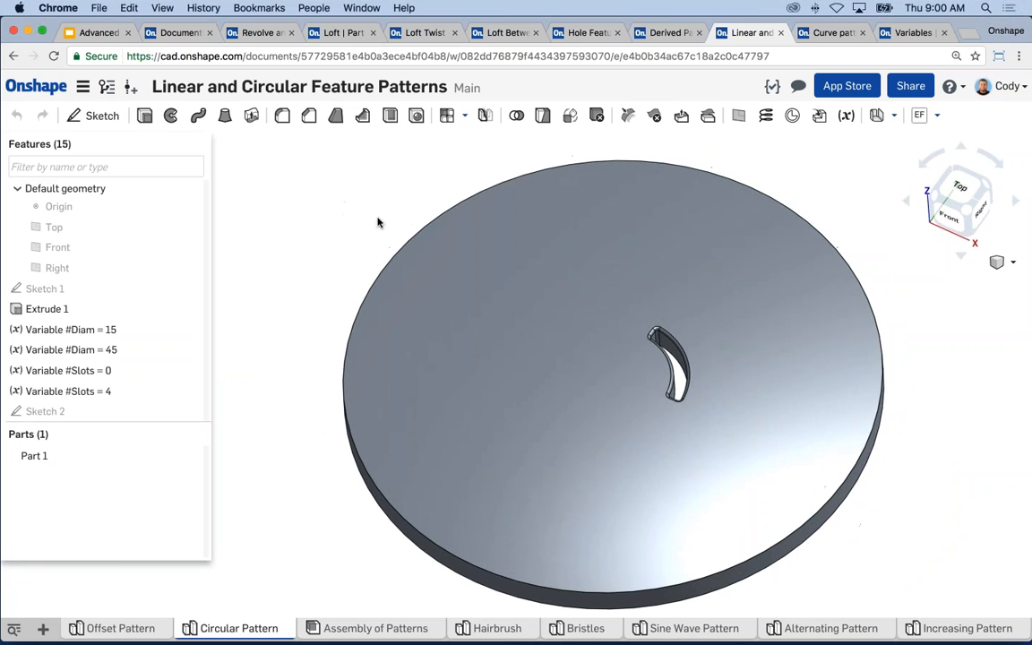
click(463, 119)
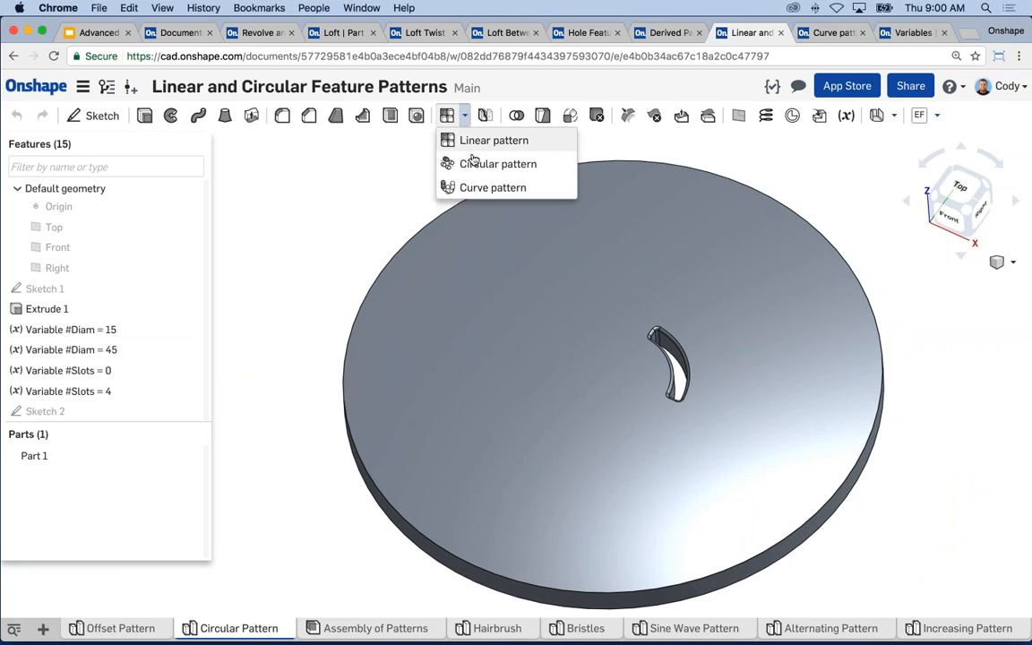
click(465, 164)
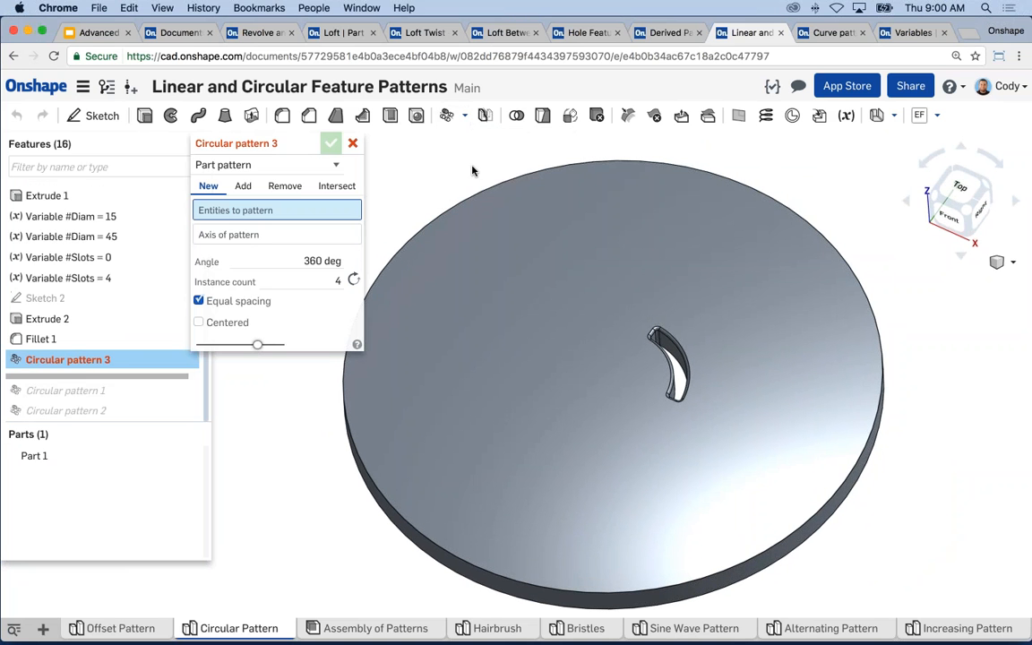
middle_drag(424, 148, 521, 169)
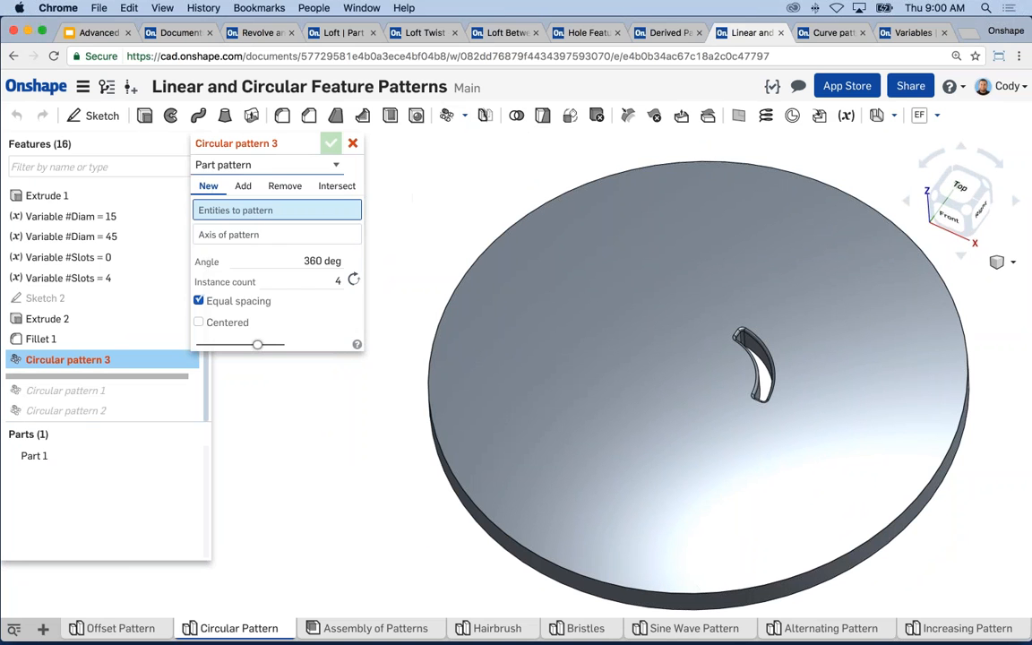
click(247, 165)
click(246, 180)
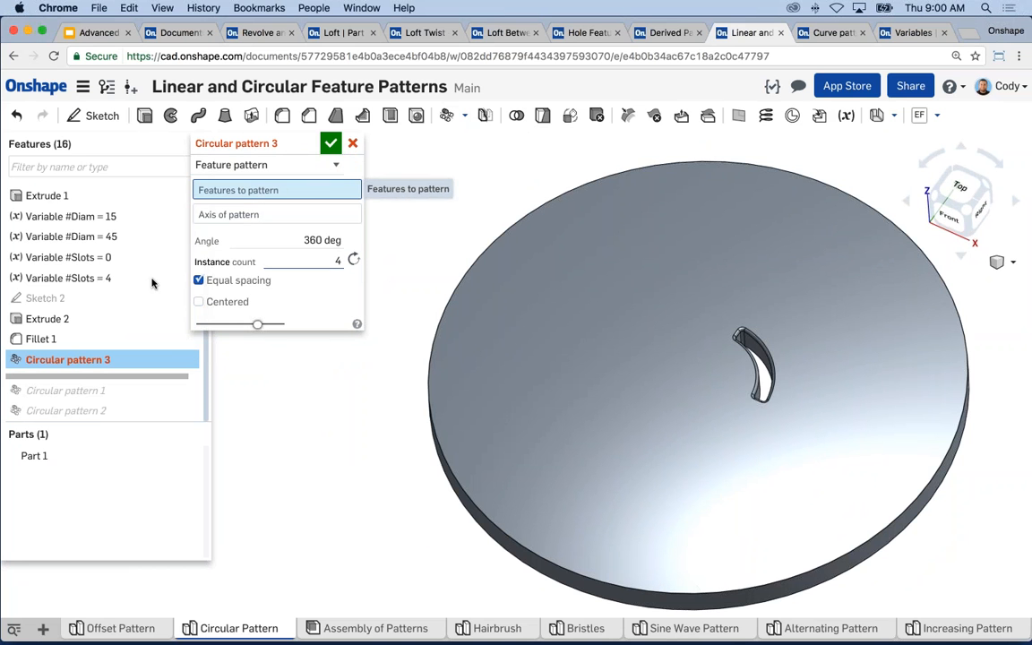
click(39, 338)
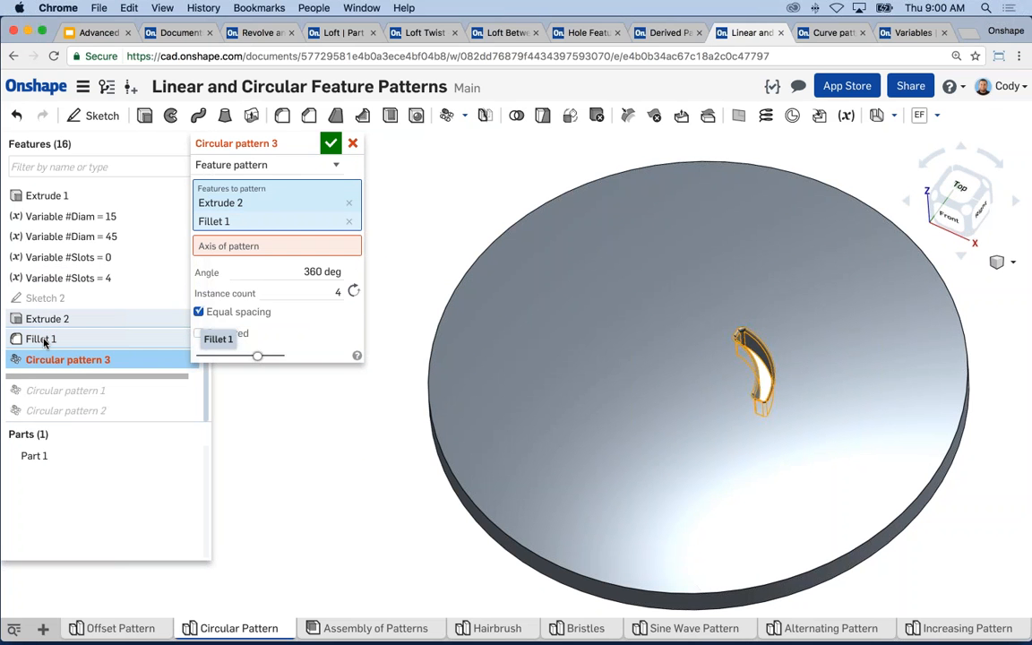
Use the disc's outer circular edge as the pattern axis and accept 4 equally spaced slots over 360 degrees
click(234, 247)
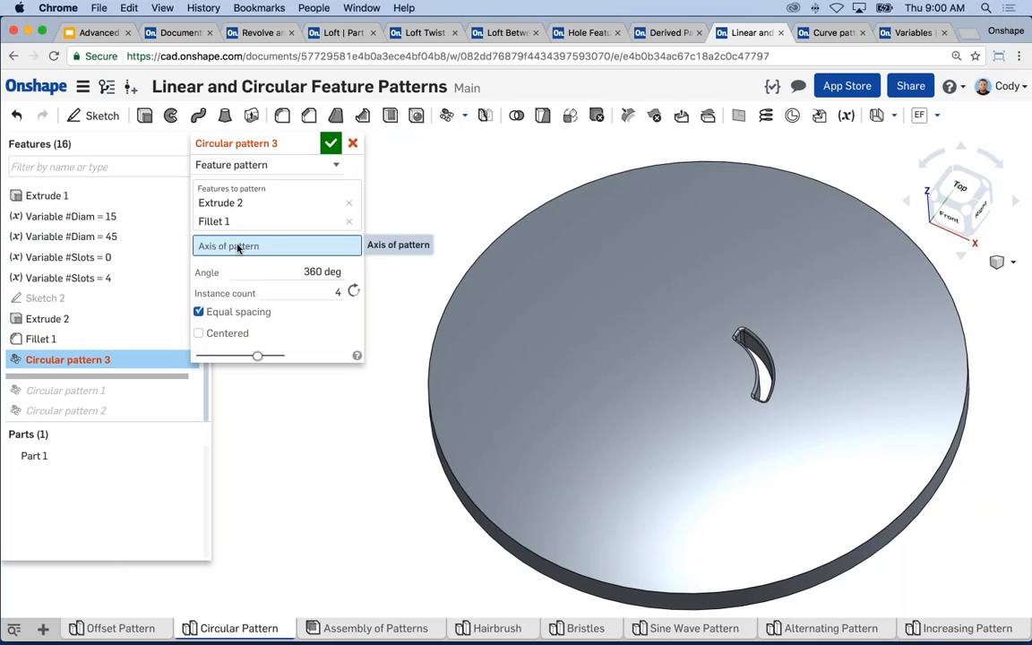
click(442, 320)
mouse_move(431, 226)
right_down()
mouse_move(422, 271)
mouse_move(429, 213)
right_up()
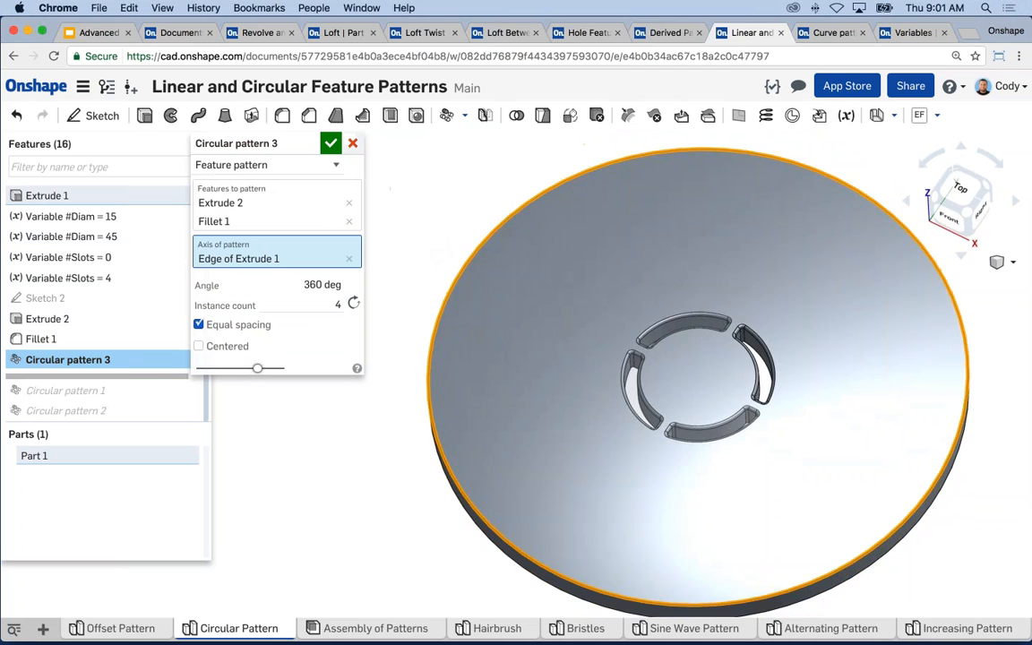
click(330, 143)
middle_drag(457, 208, 392, 214)
scroll(340, 189, down, 2)
scroll(383, 208, down, 1)
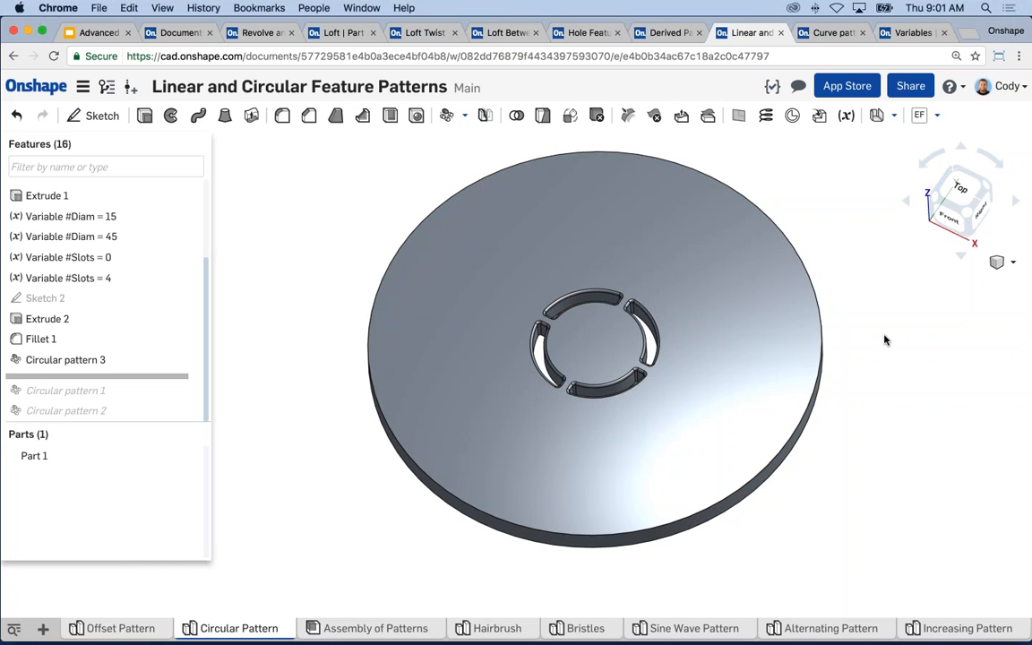
middle_drag(883, 331, 878, 339)
Switch to the Advanced Part Modeling Techniques presentation in Google Slides and present it from the Next Steps slide
click(112, 36)
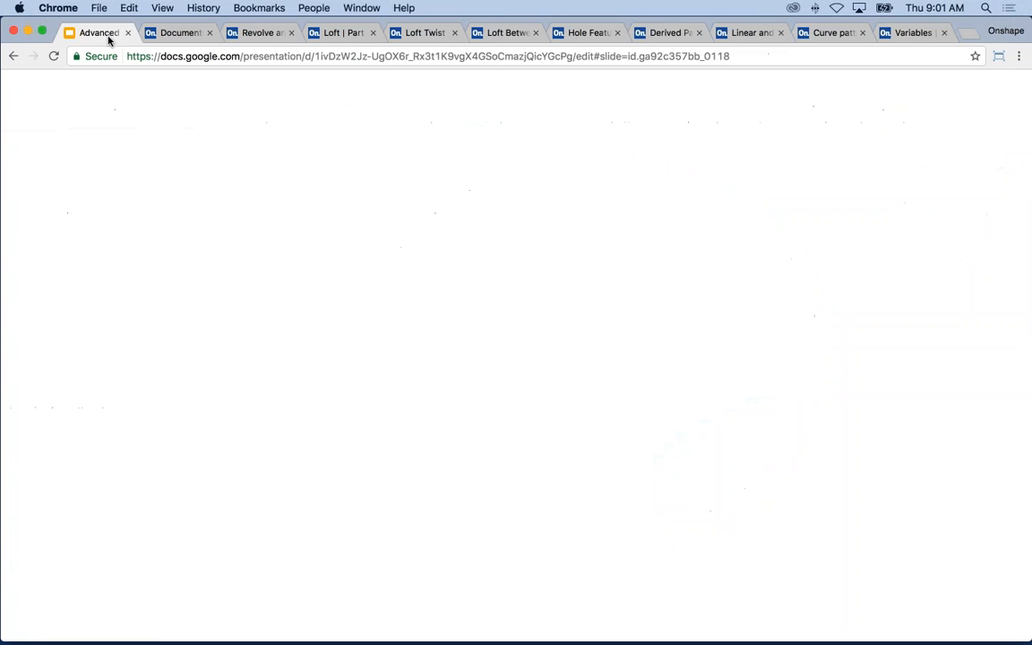
click(94, 483)
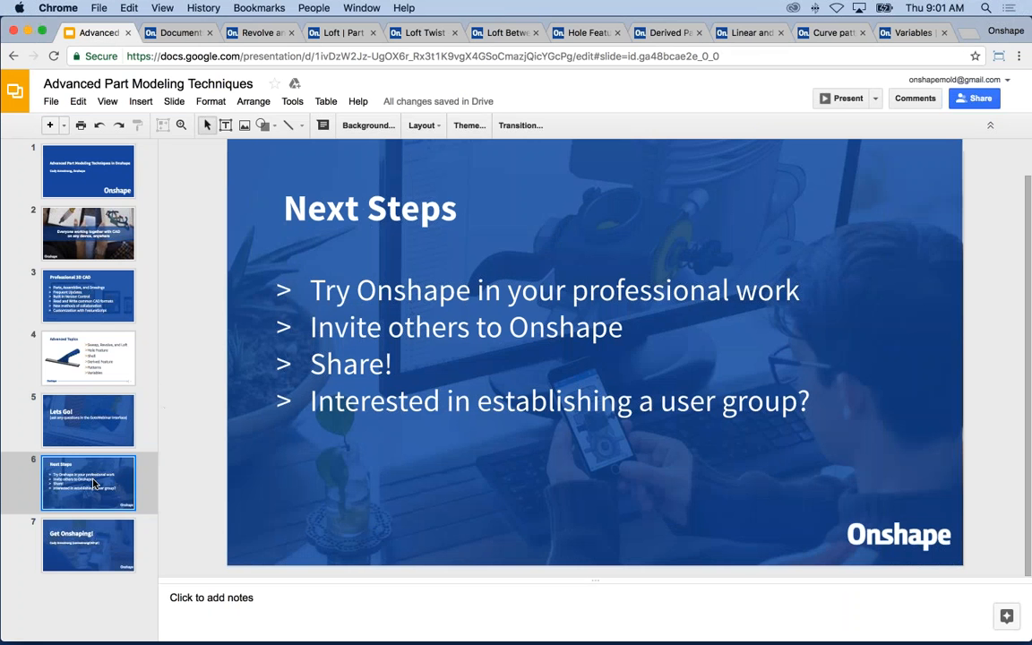
click(845, 99)
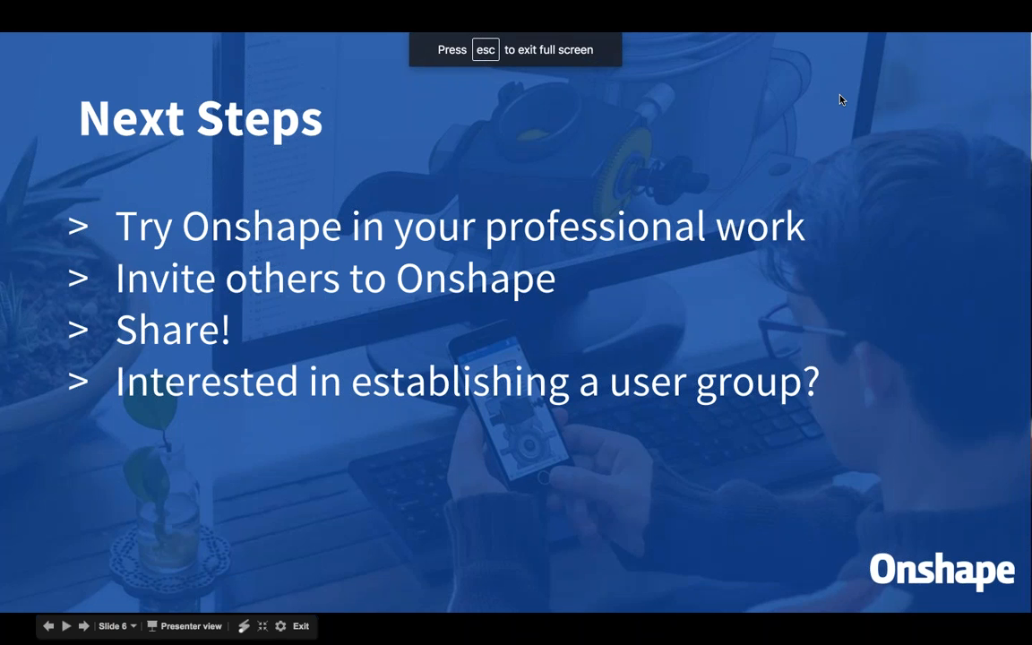